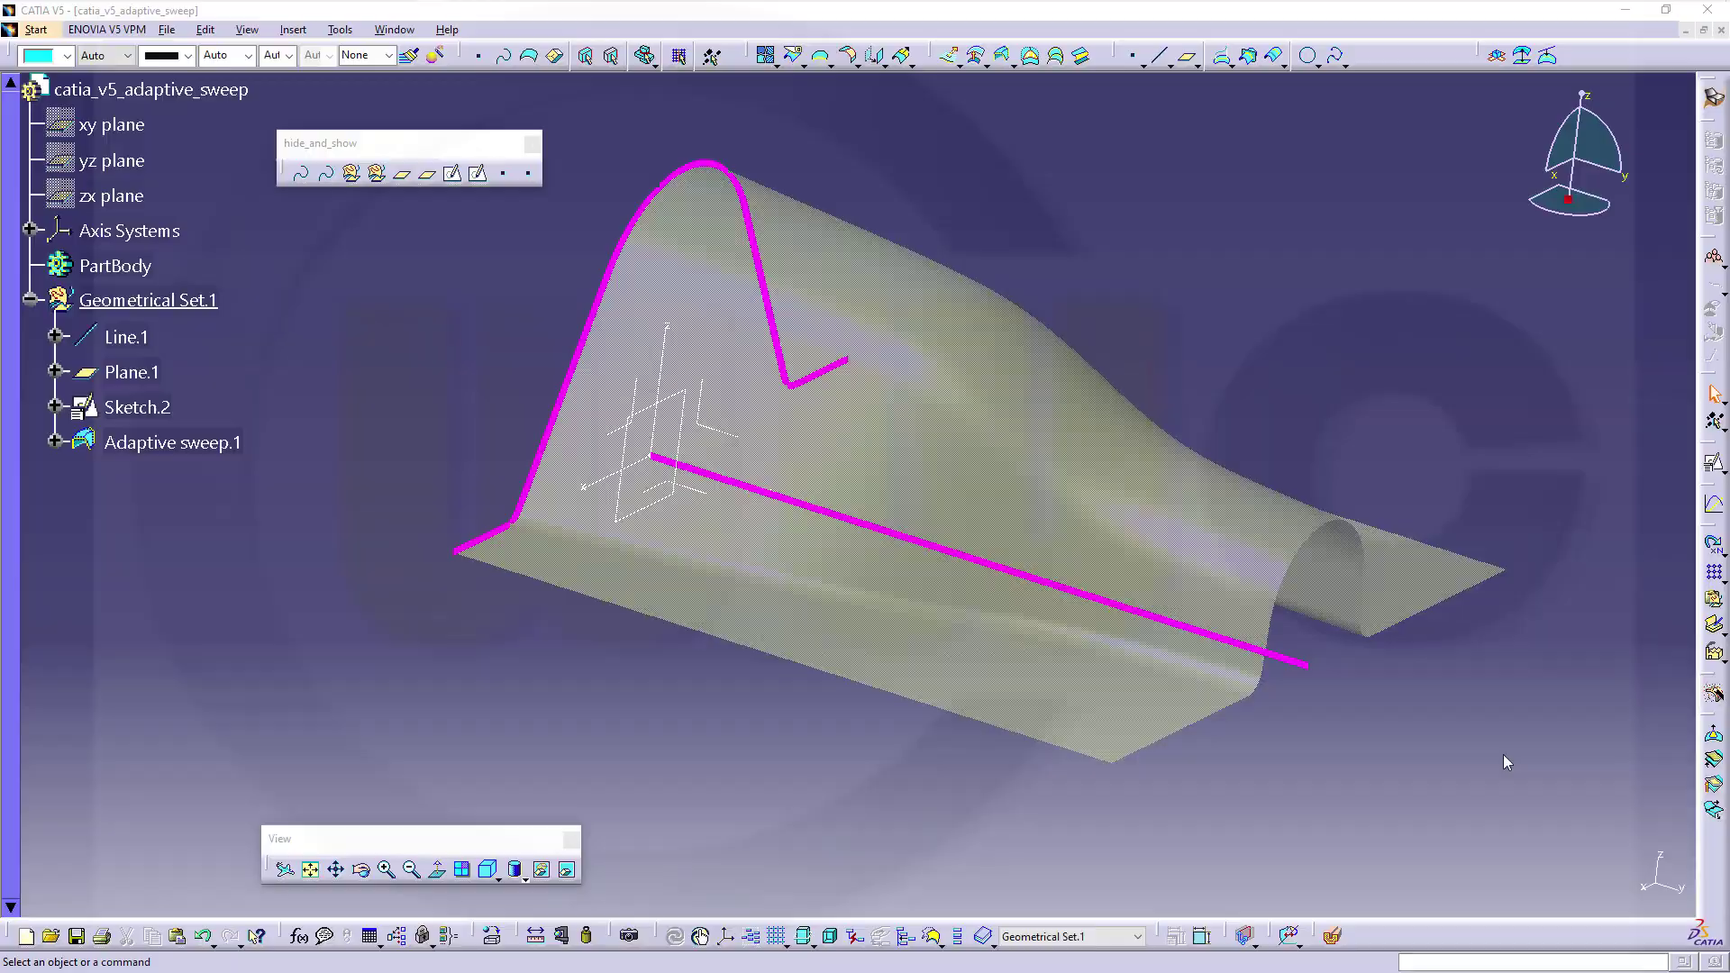
Step: Orbit the existing sweep from several angles to inspect how its hat profile varies
middle_click_drag(1443, 713, 1313, 721)
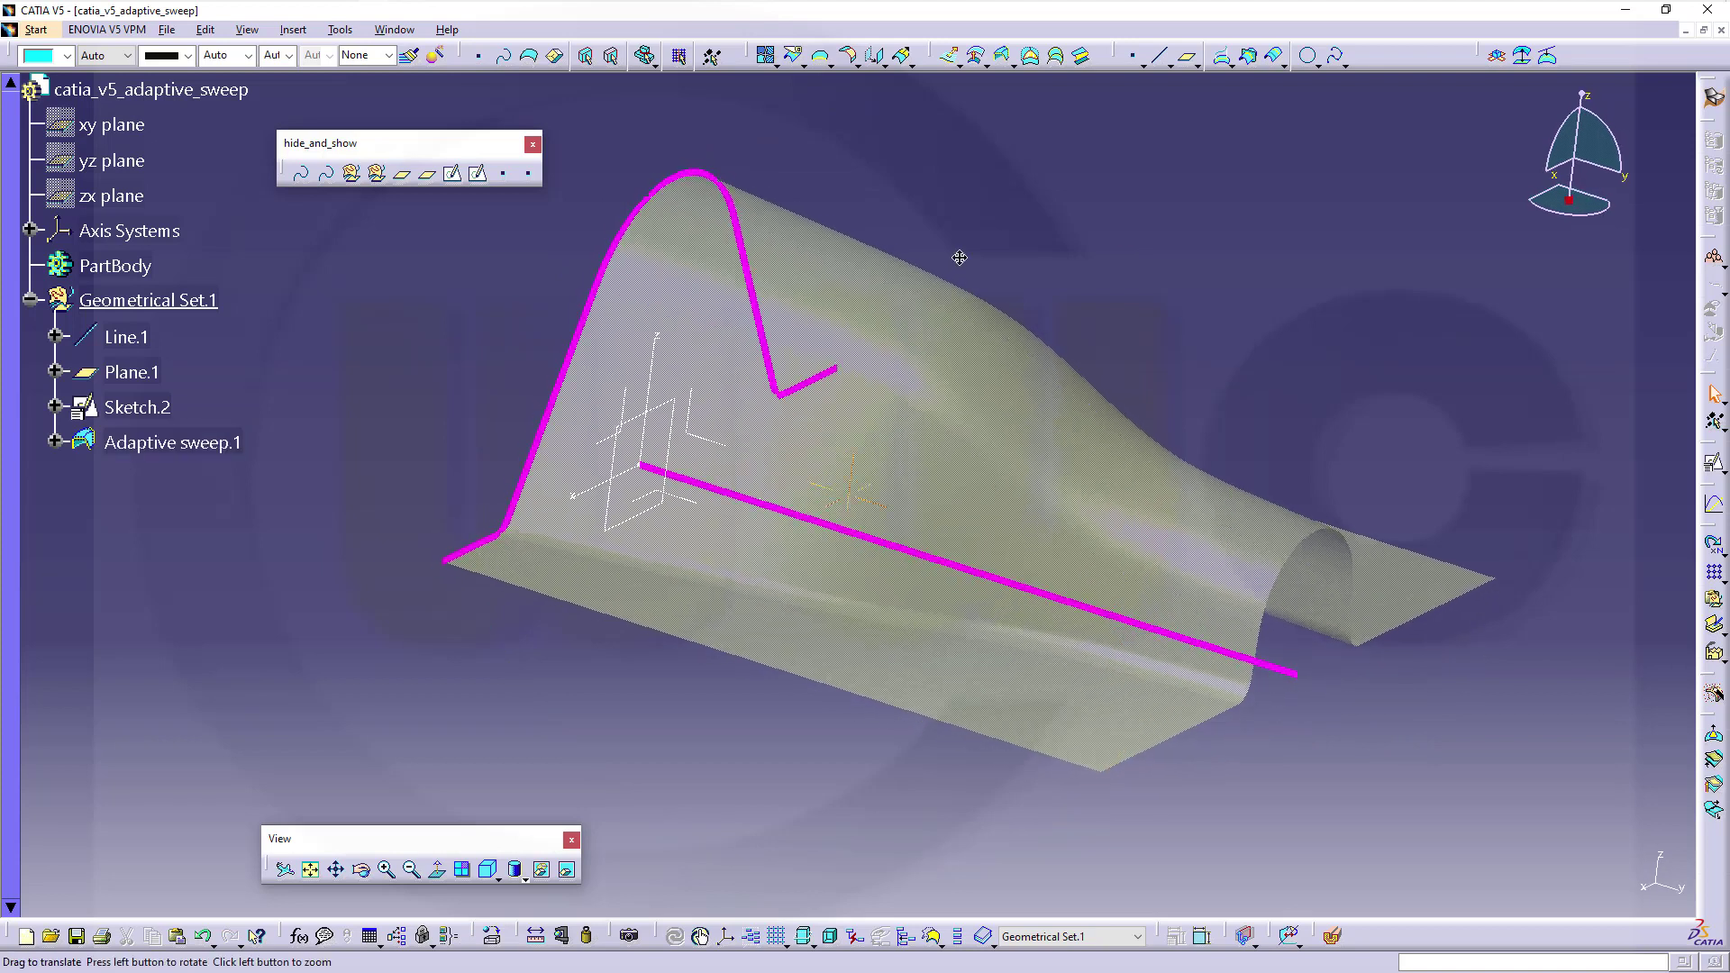
middle_click_drag(958, 257, 664, 386)
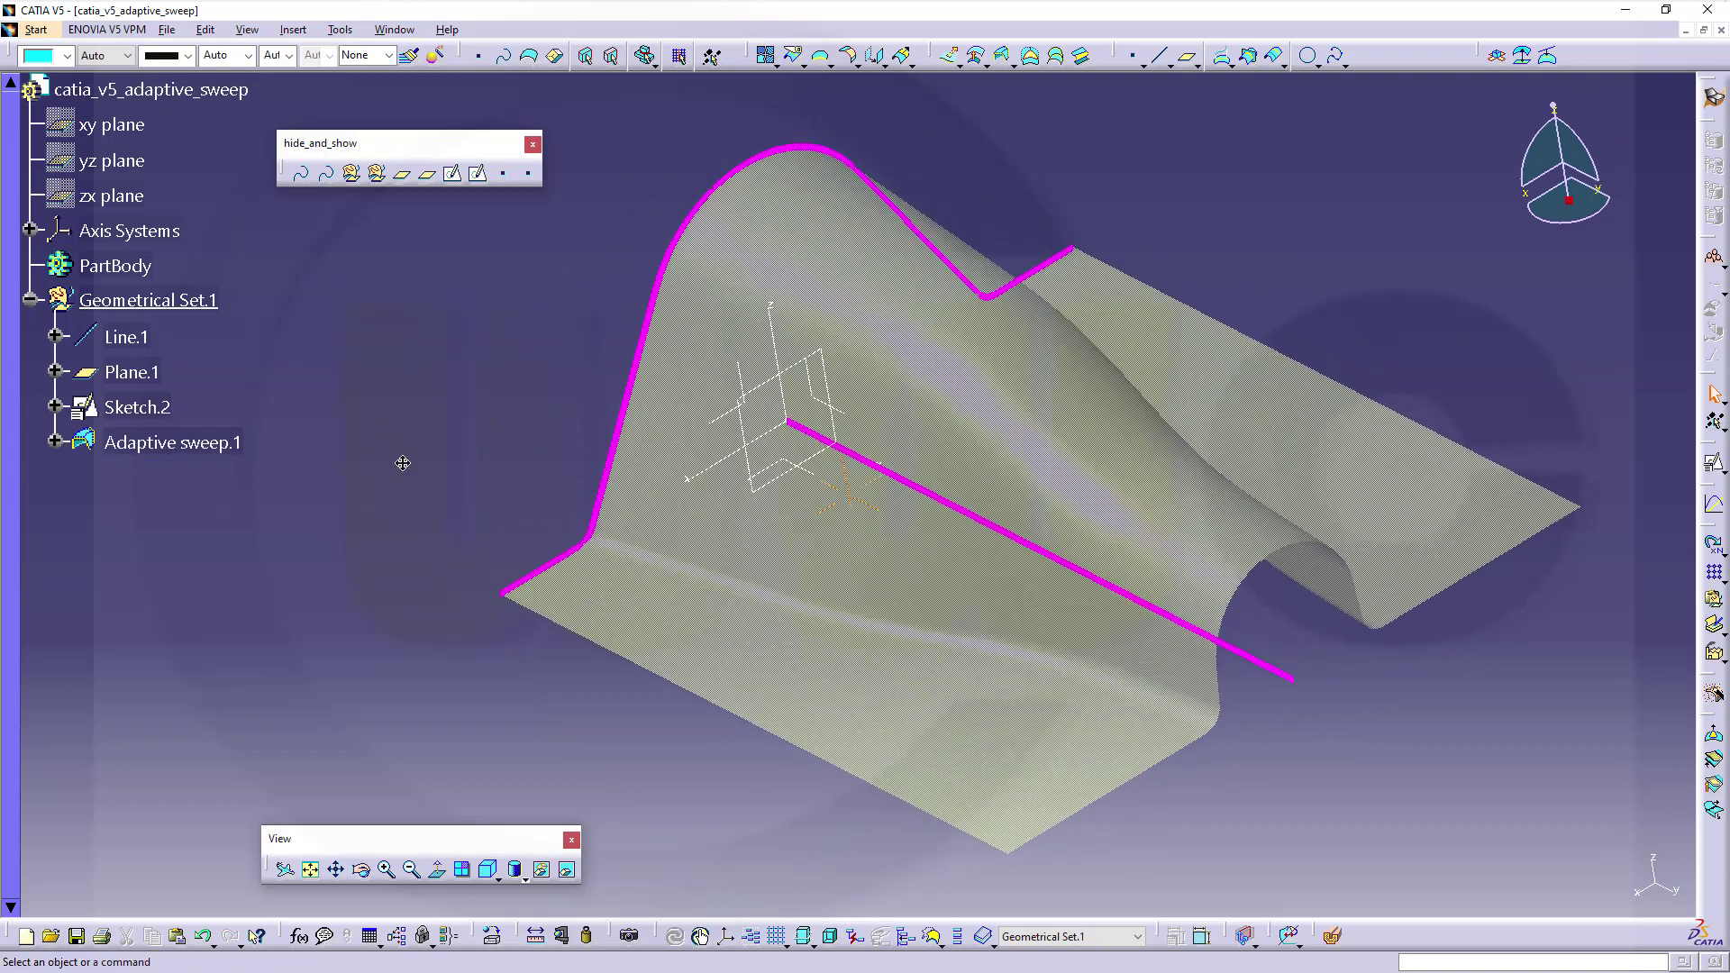
middle_click_drag(403, 462, 440, 428)
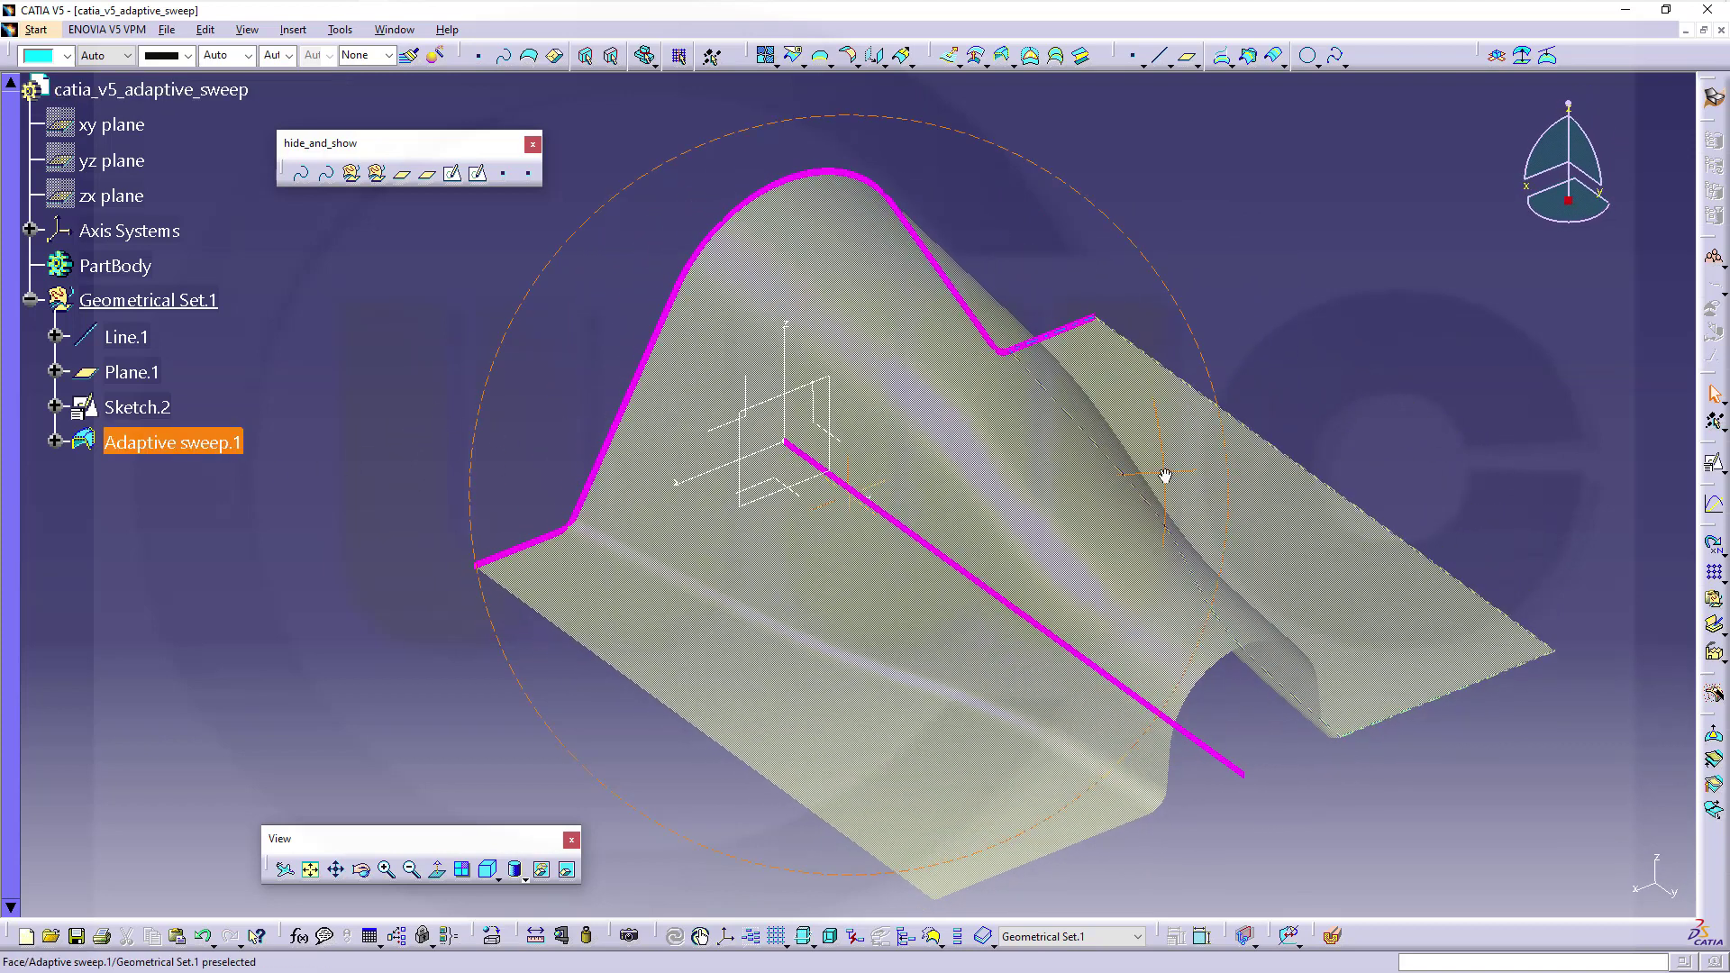
middle_click_drag(1164, 476, 1198, 397)
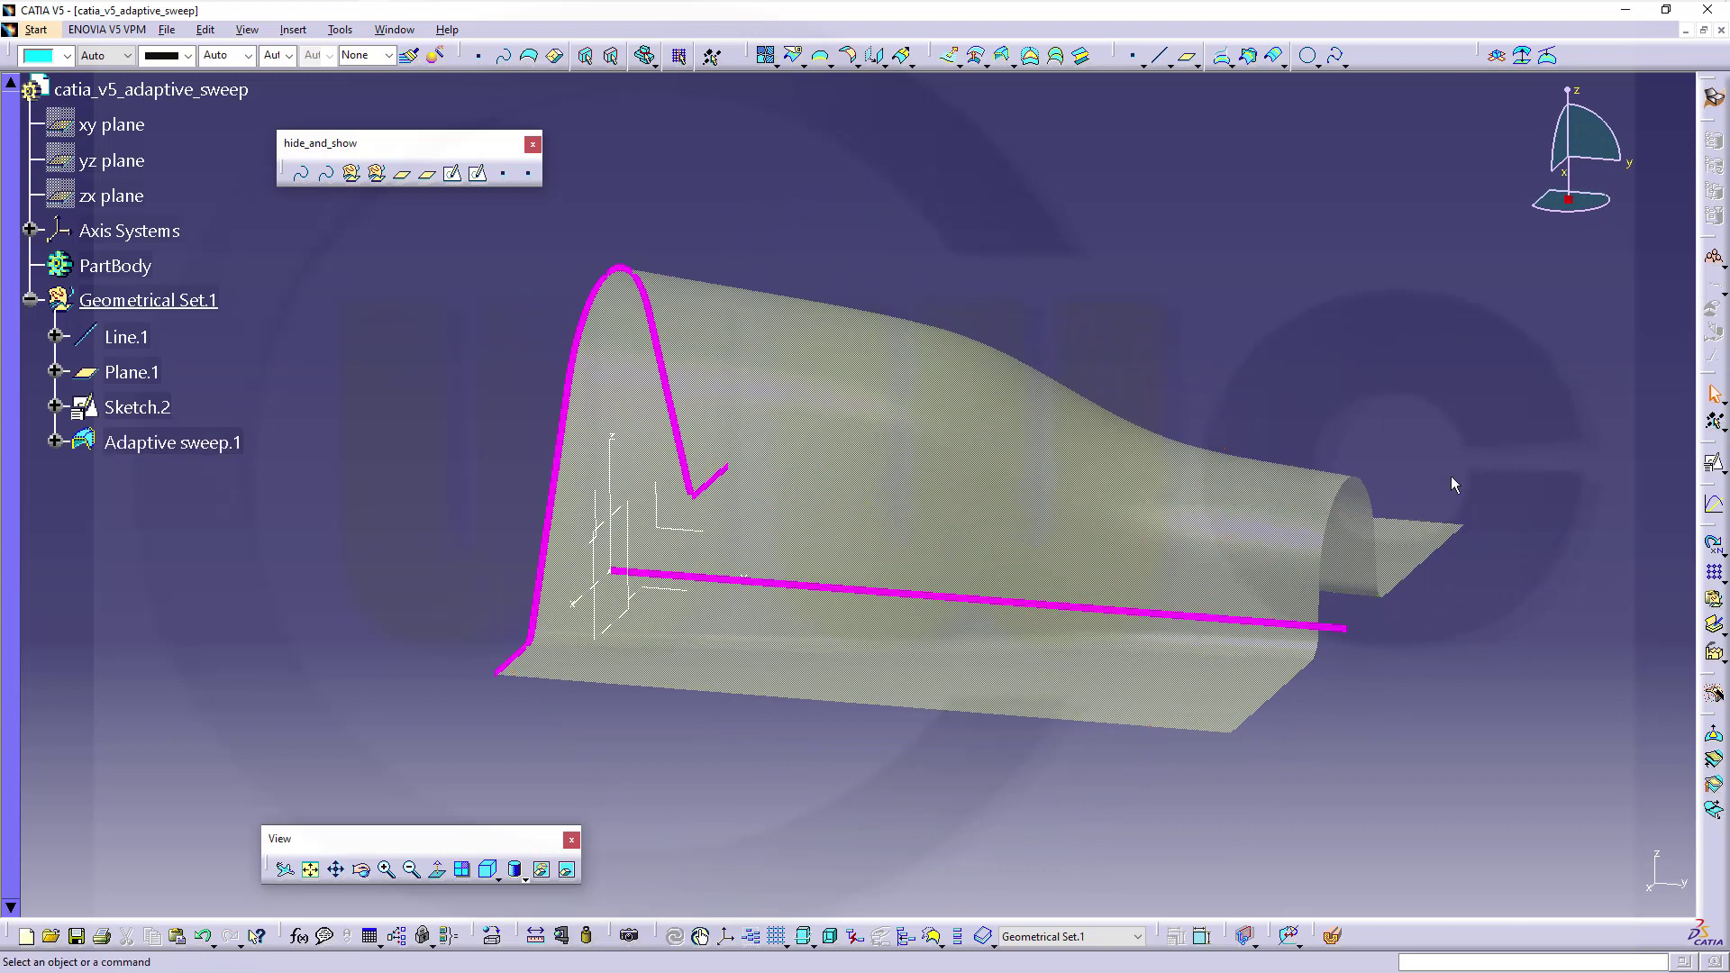
middle_click_drag(1453, 484, 573, 423)
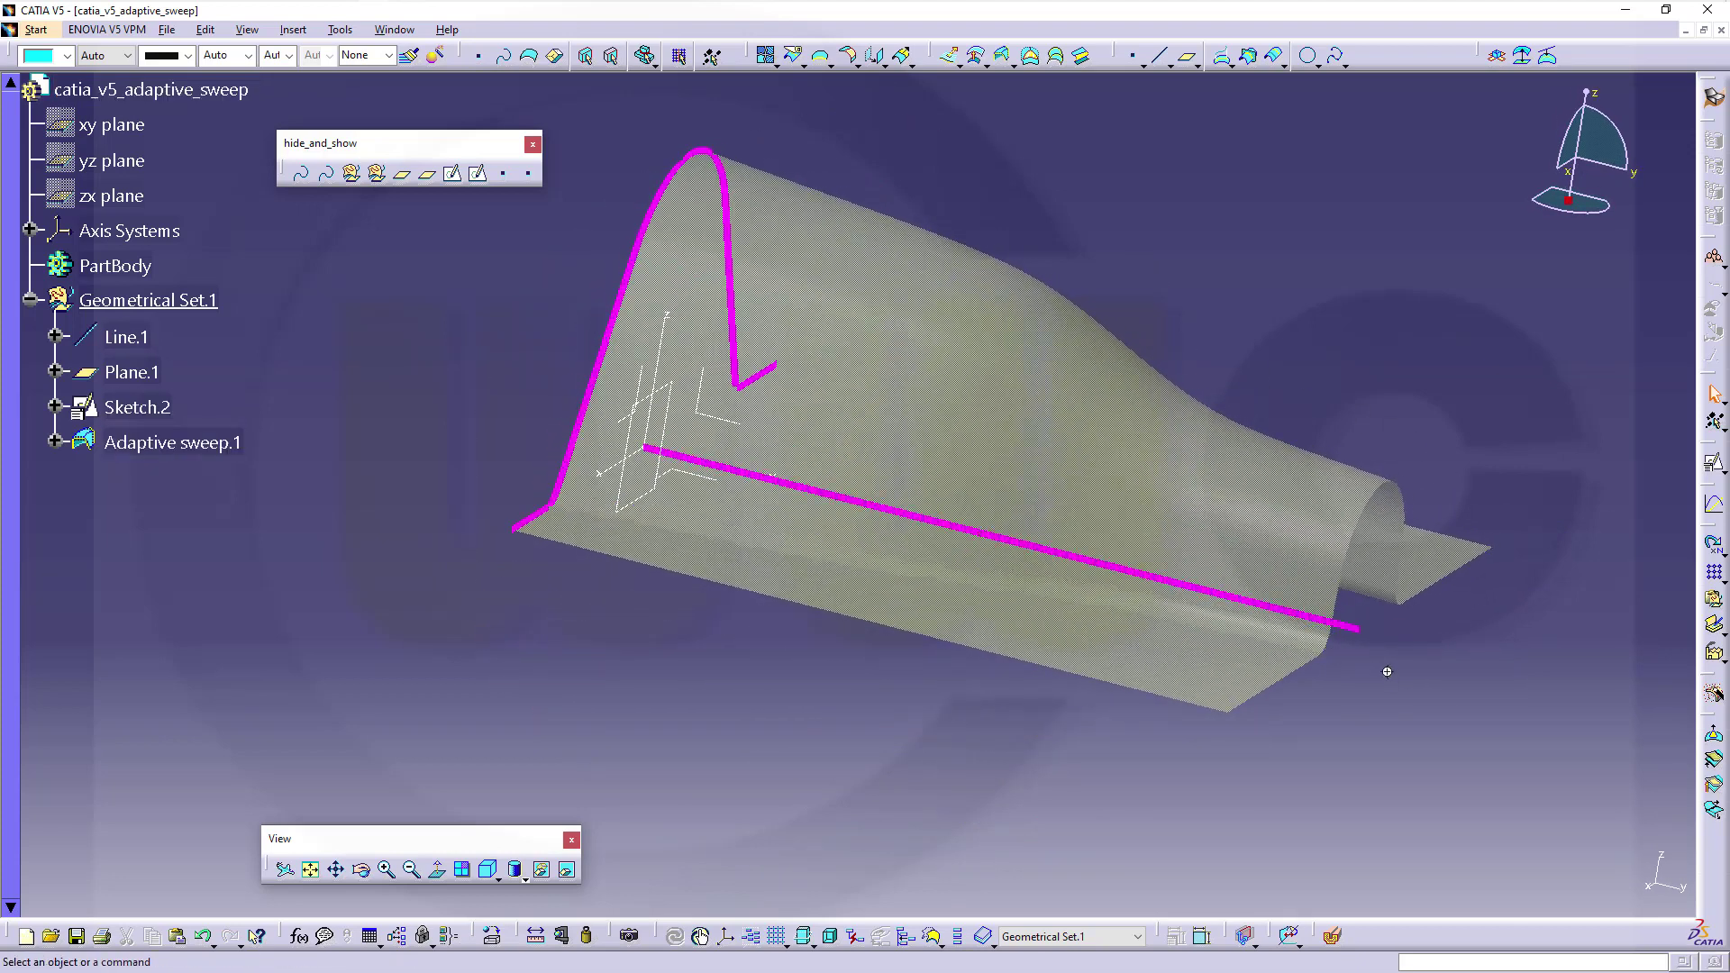
middle_click_drag(1387, 671, 664, 428)
middle_click_drag(1313, 370, 1278, 441)
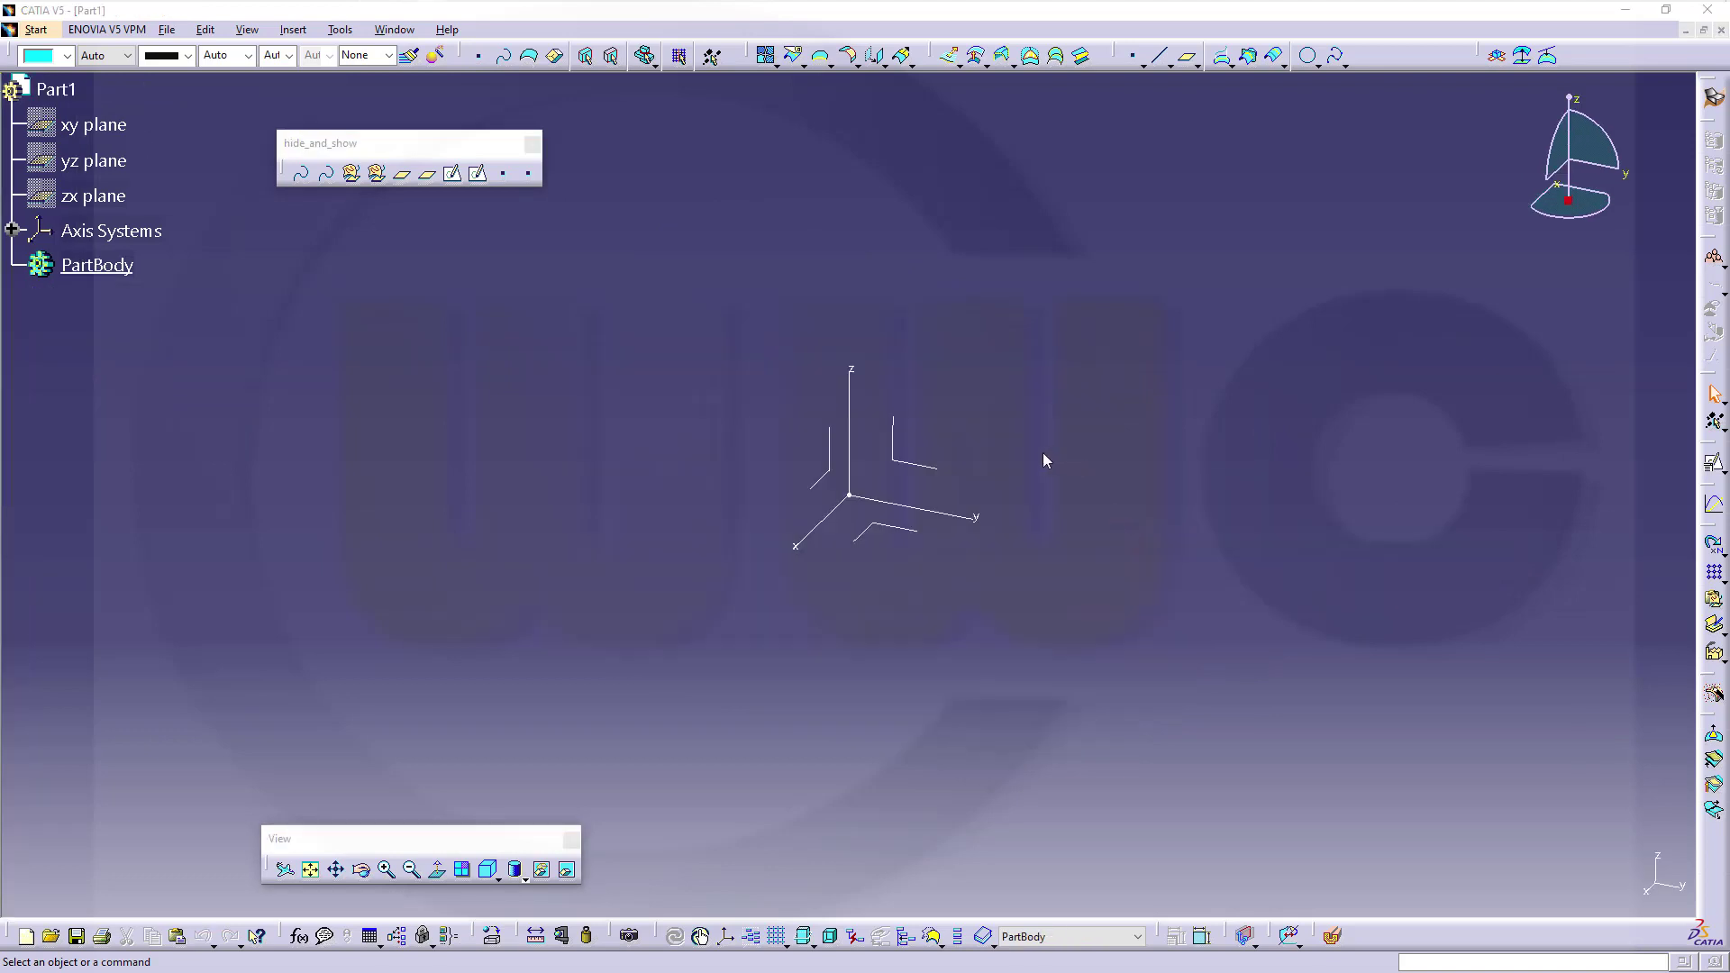
Step: Rotate the view around the empty Part1's origin axes and settle its orientation
middle_click_drag(1043, 459, 1024, 649)
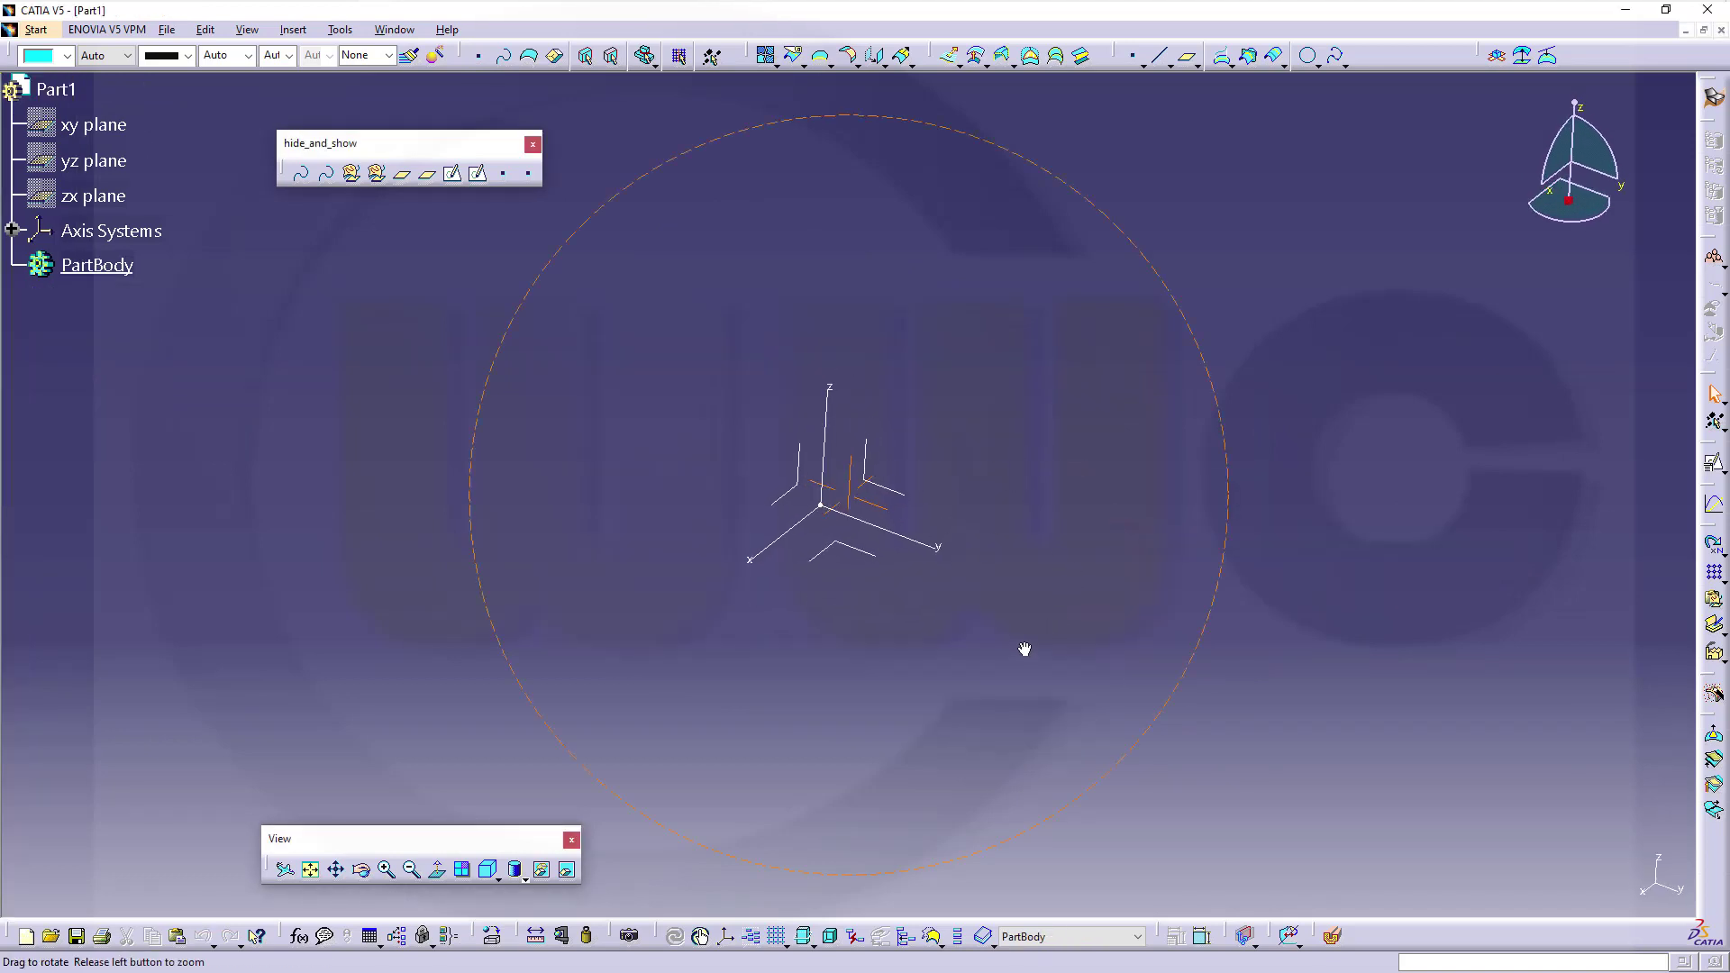
middle_click_drag(629, 385, 622, 424)
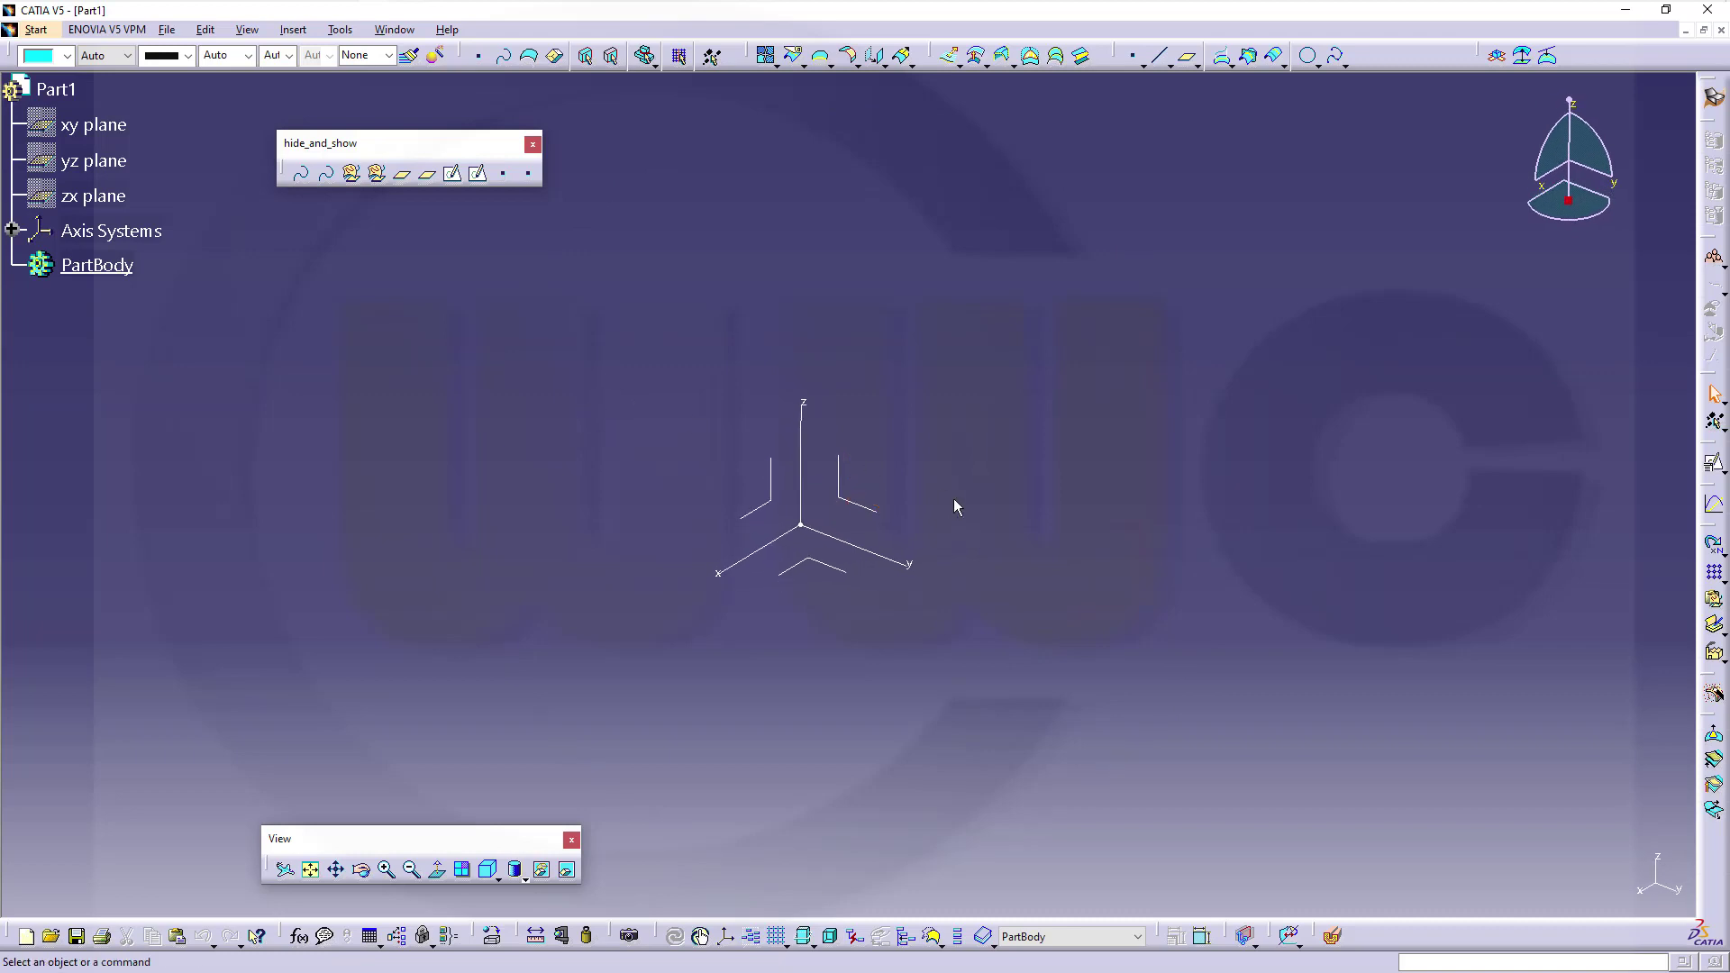
middle_click_drag(954, 500, 996, 510)
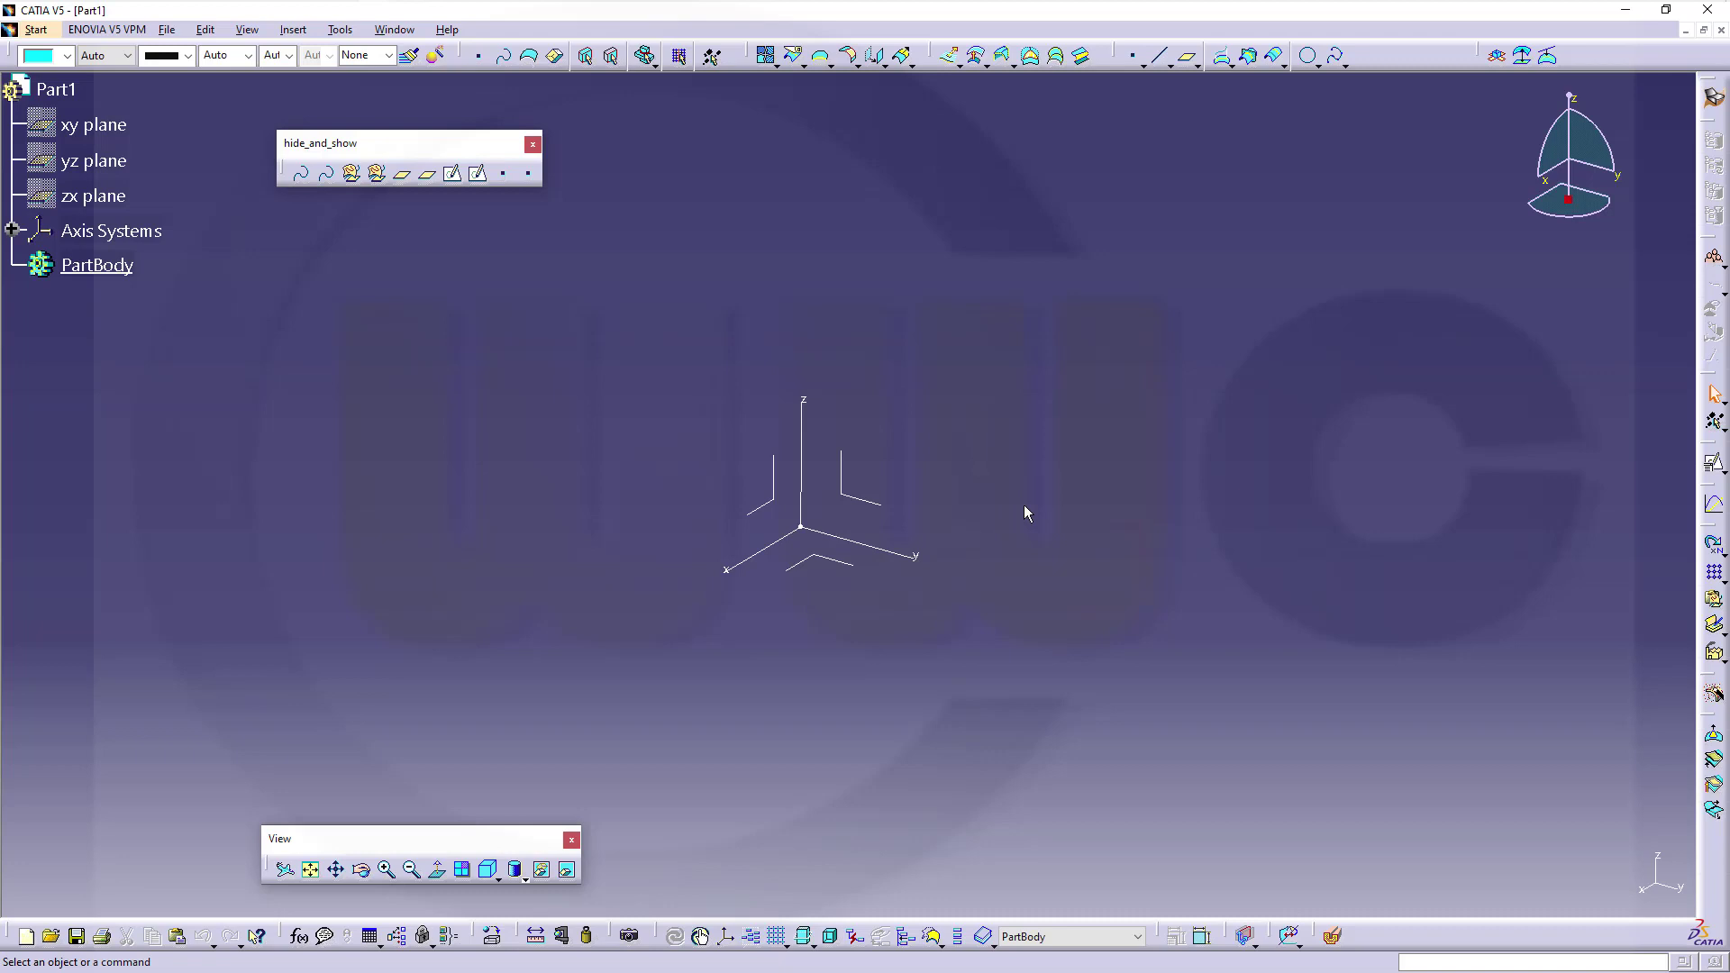
Step: Create a Point-Direction Line.1 from a new origin point, normal to the ZX plane, 1000 mm long
left_click(1162, 57)
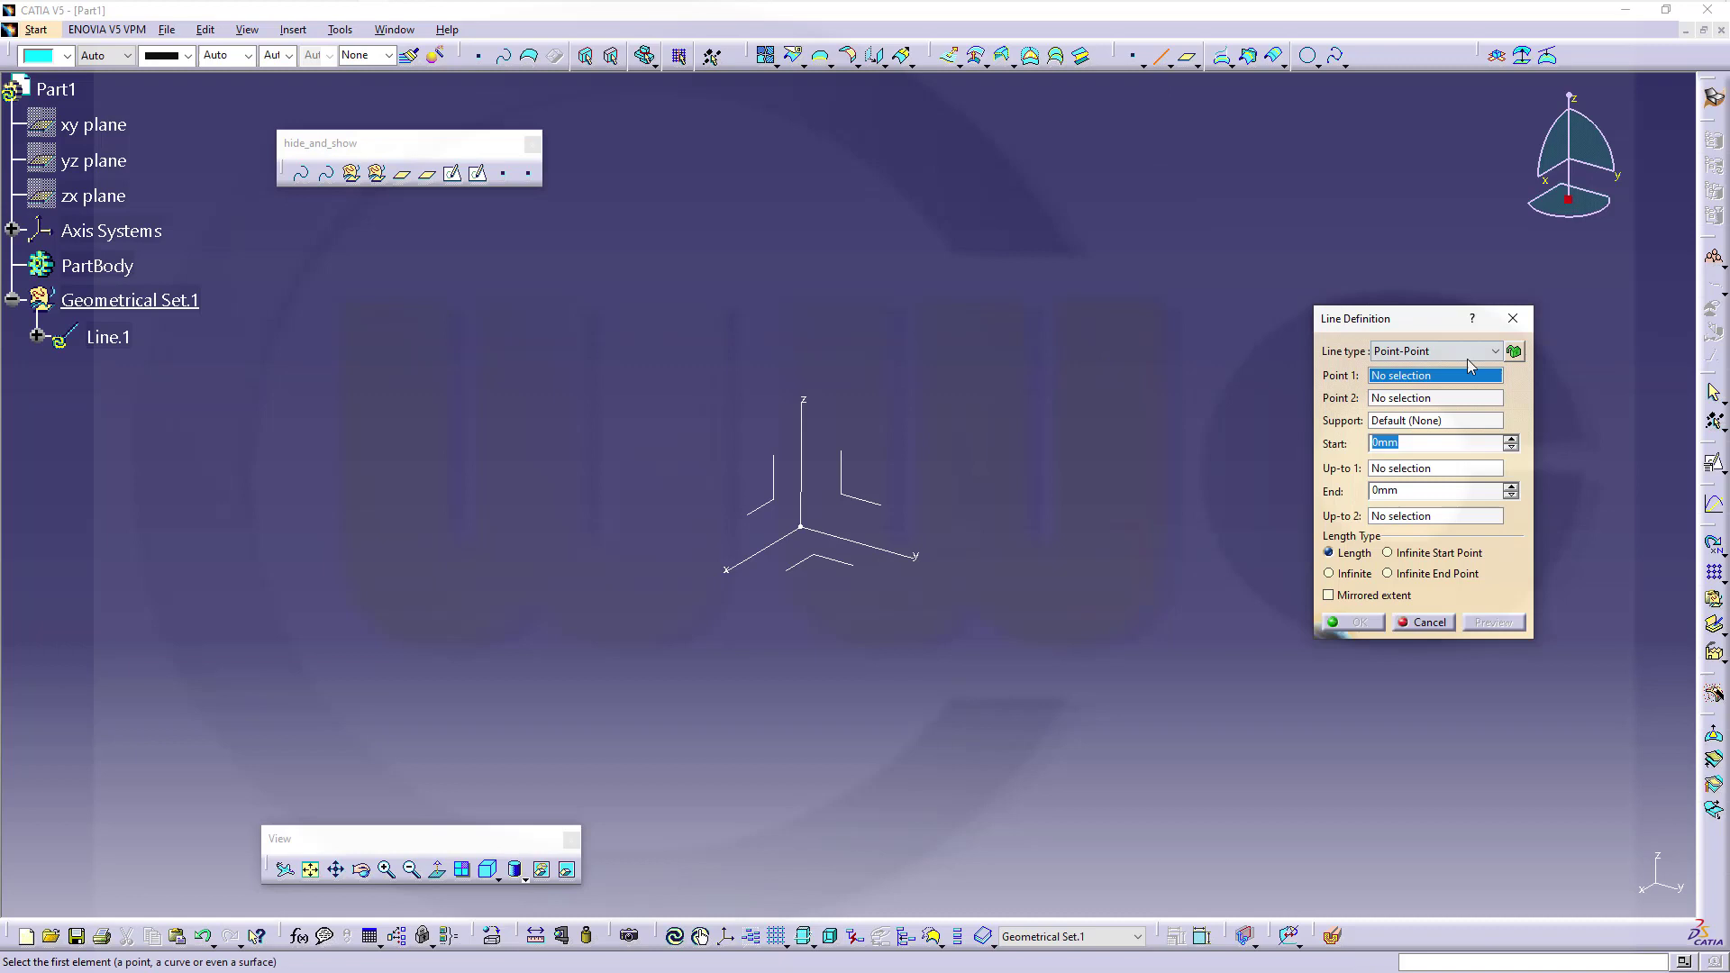
left_click(1493, 352)
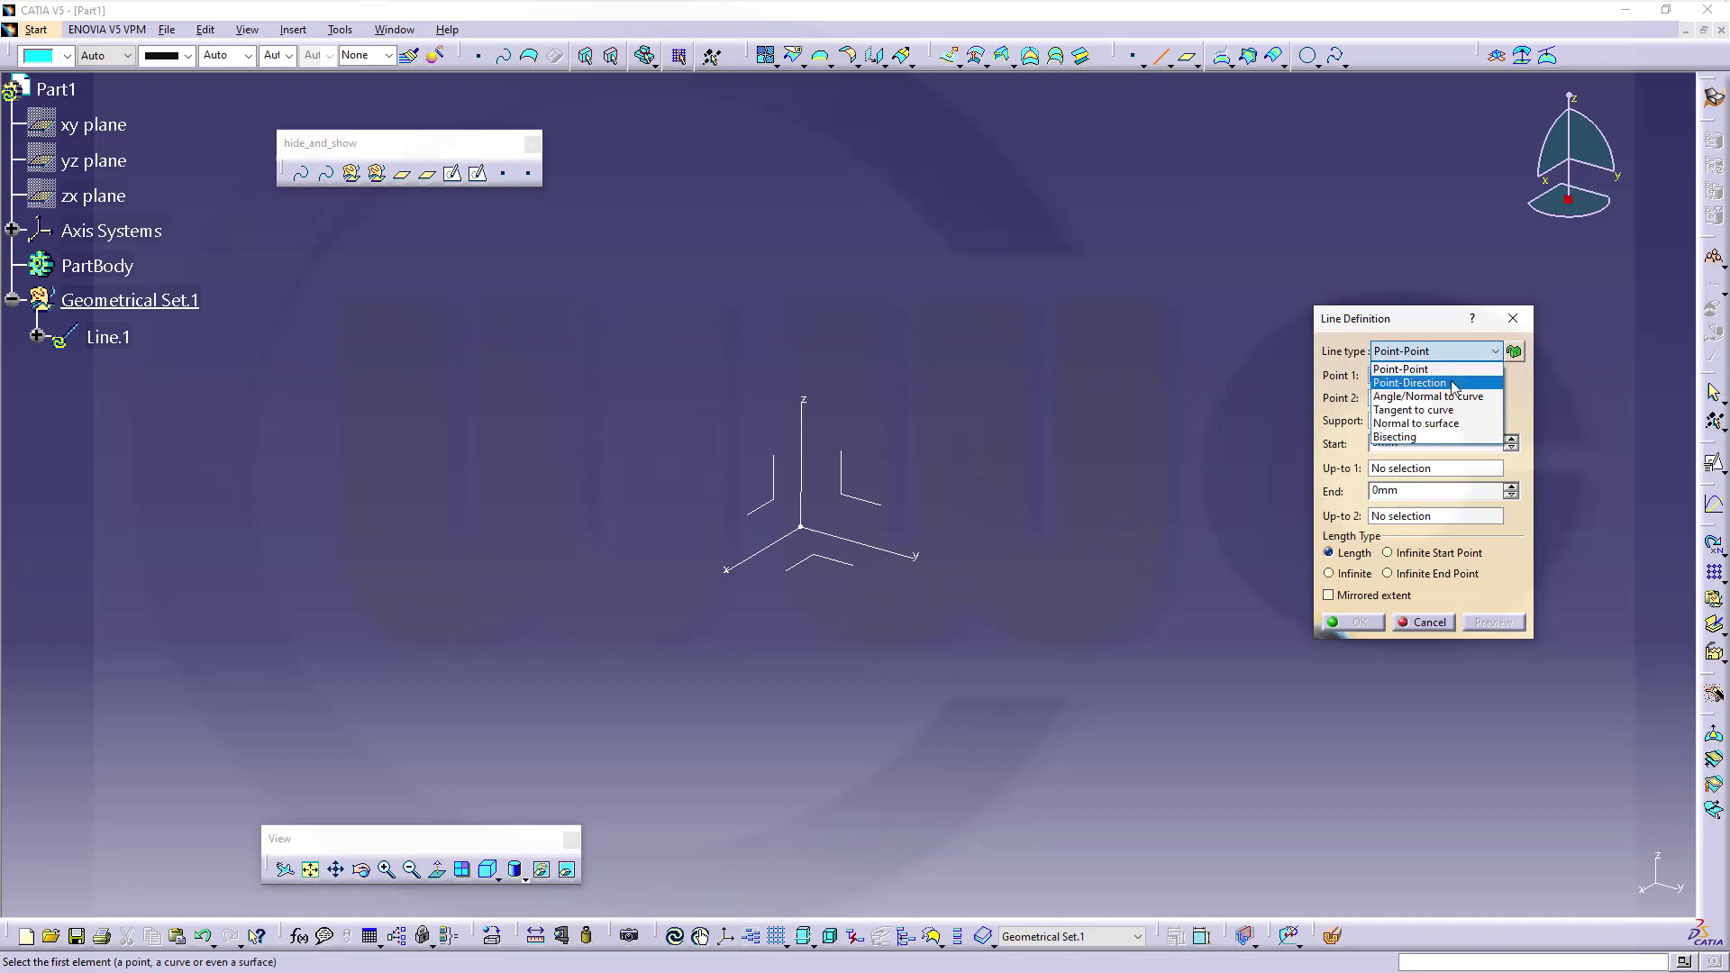
left_click(1453, 384)
right_click(1412, 385)
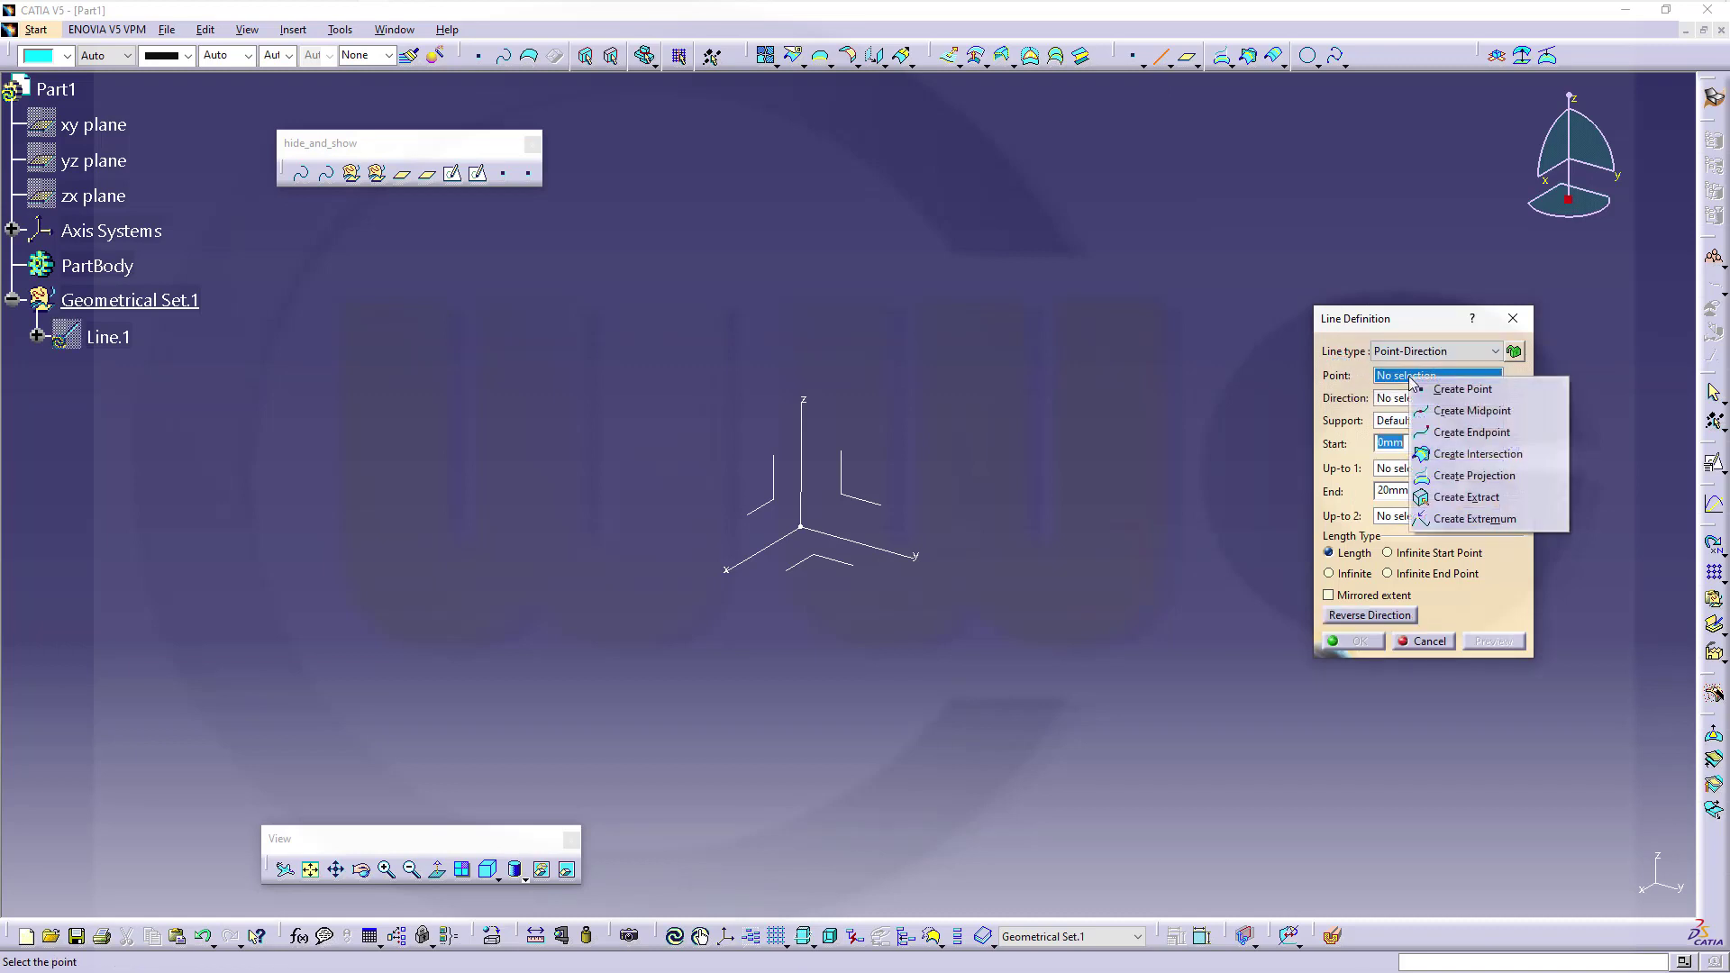
left_click(1428, 386)
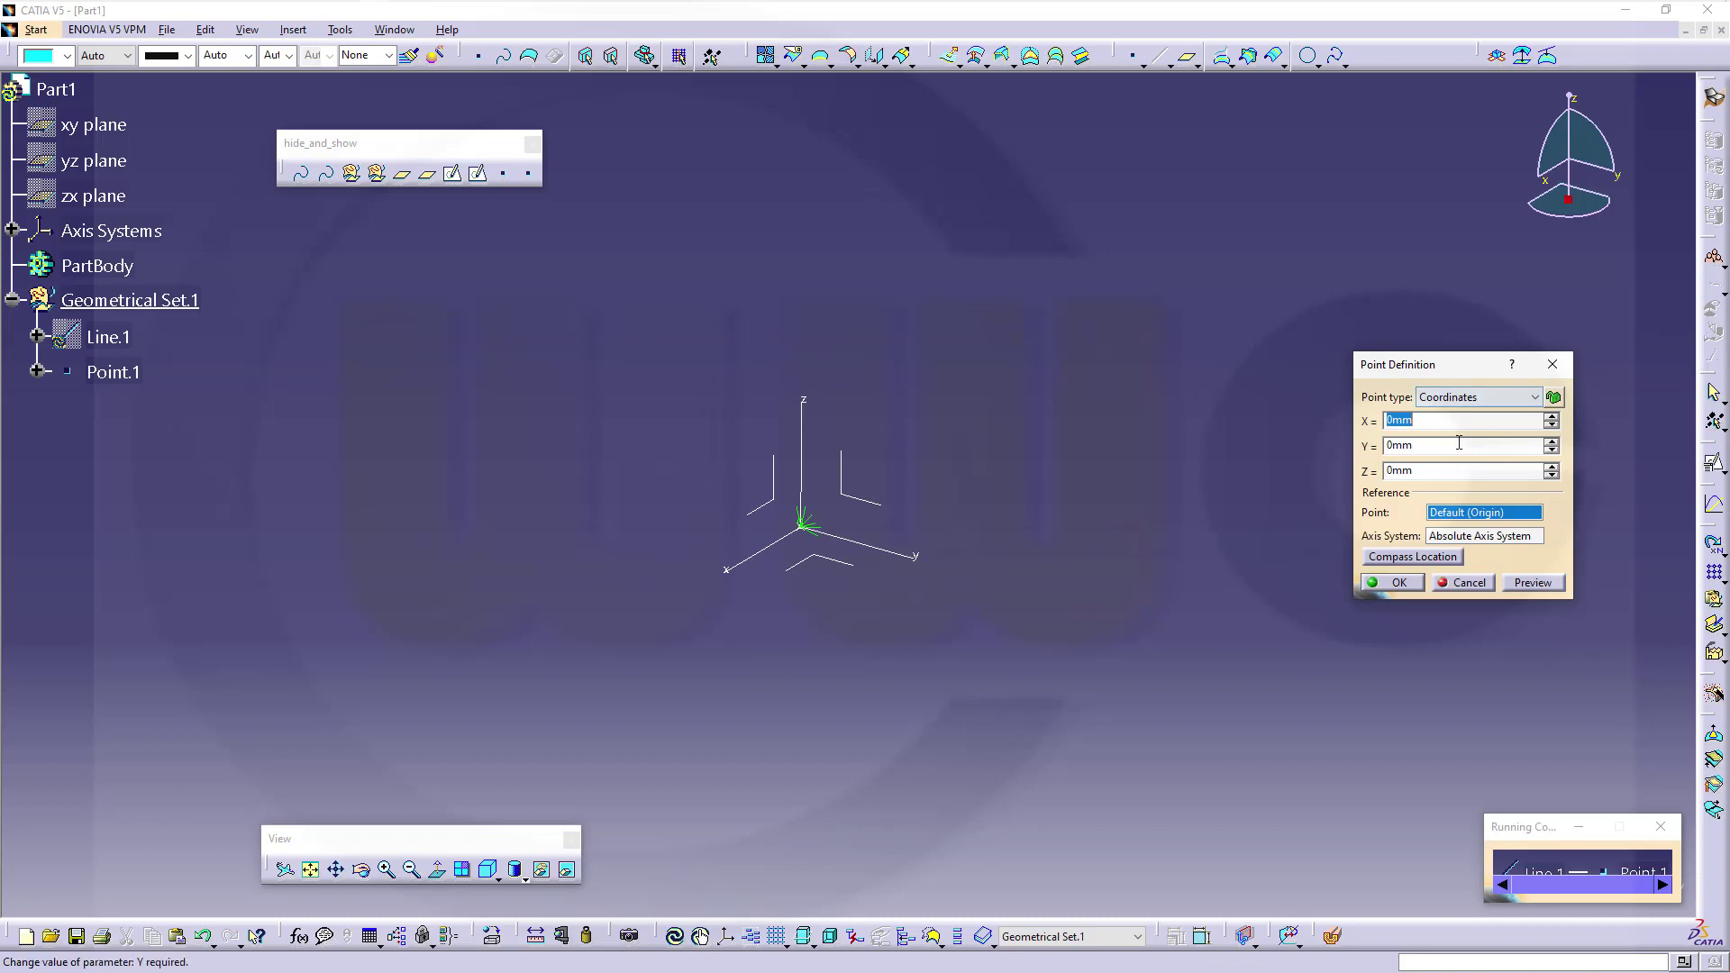
left_click(1406, 587)
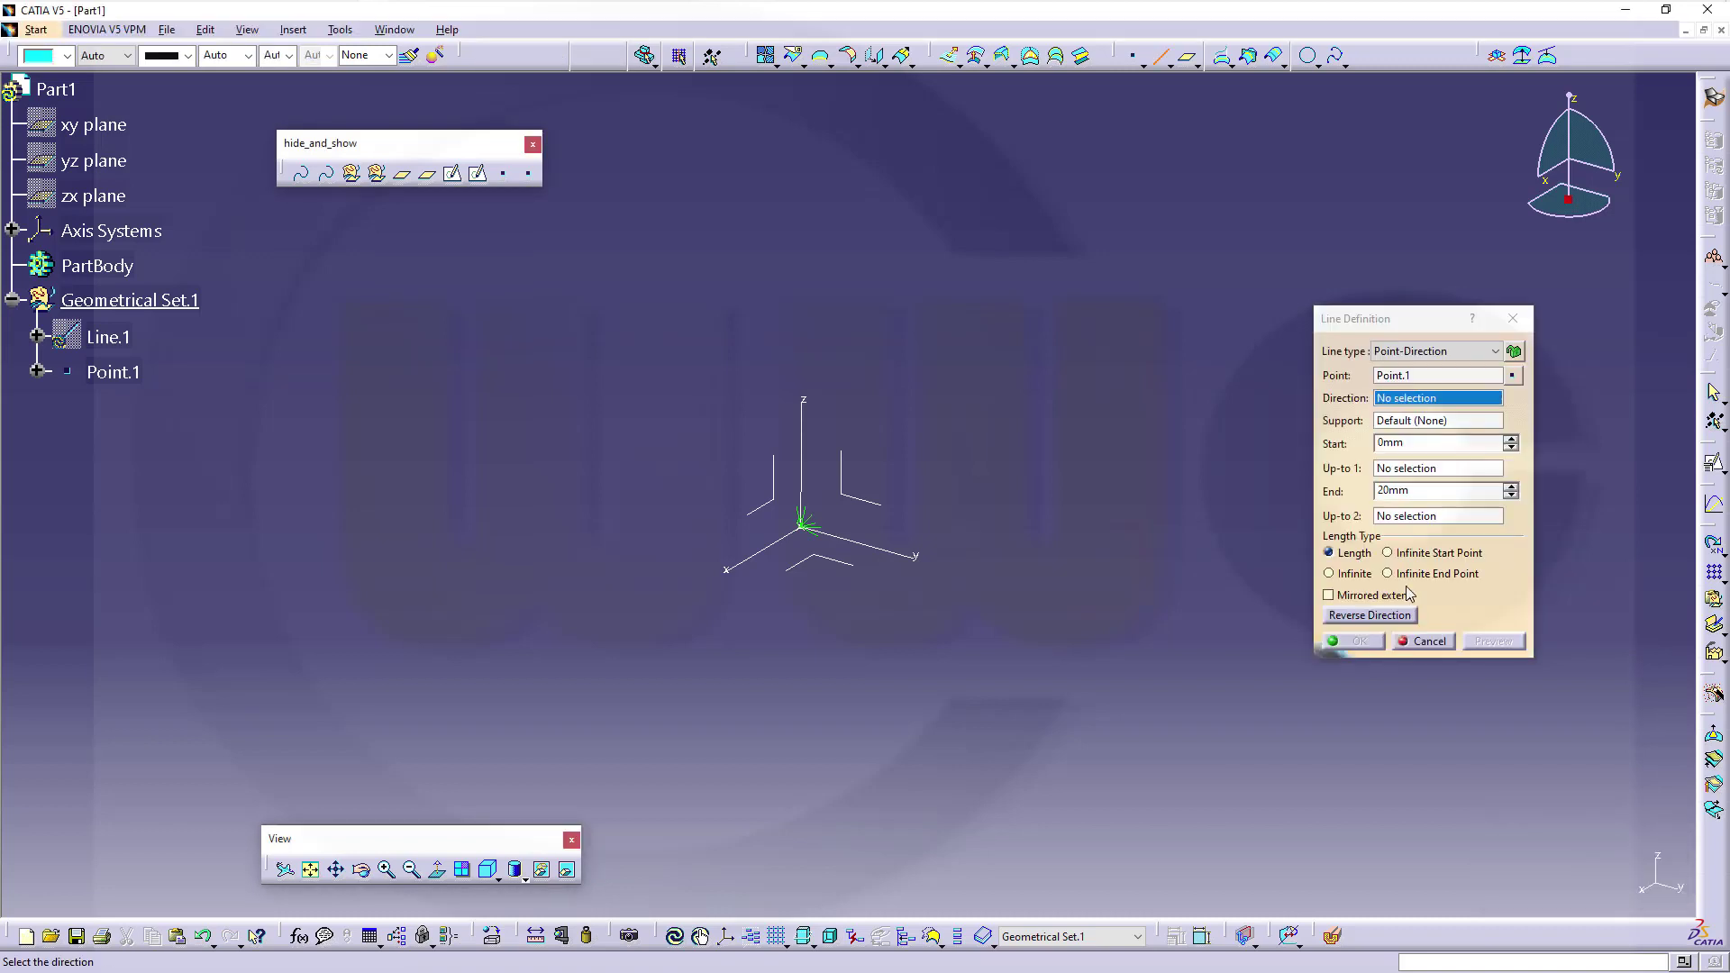
left_click(766, 505)
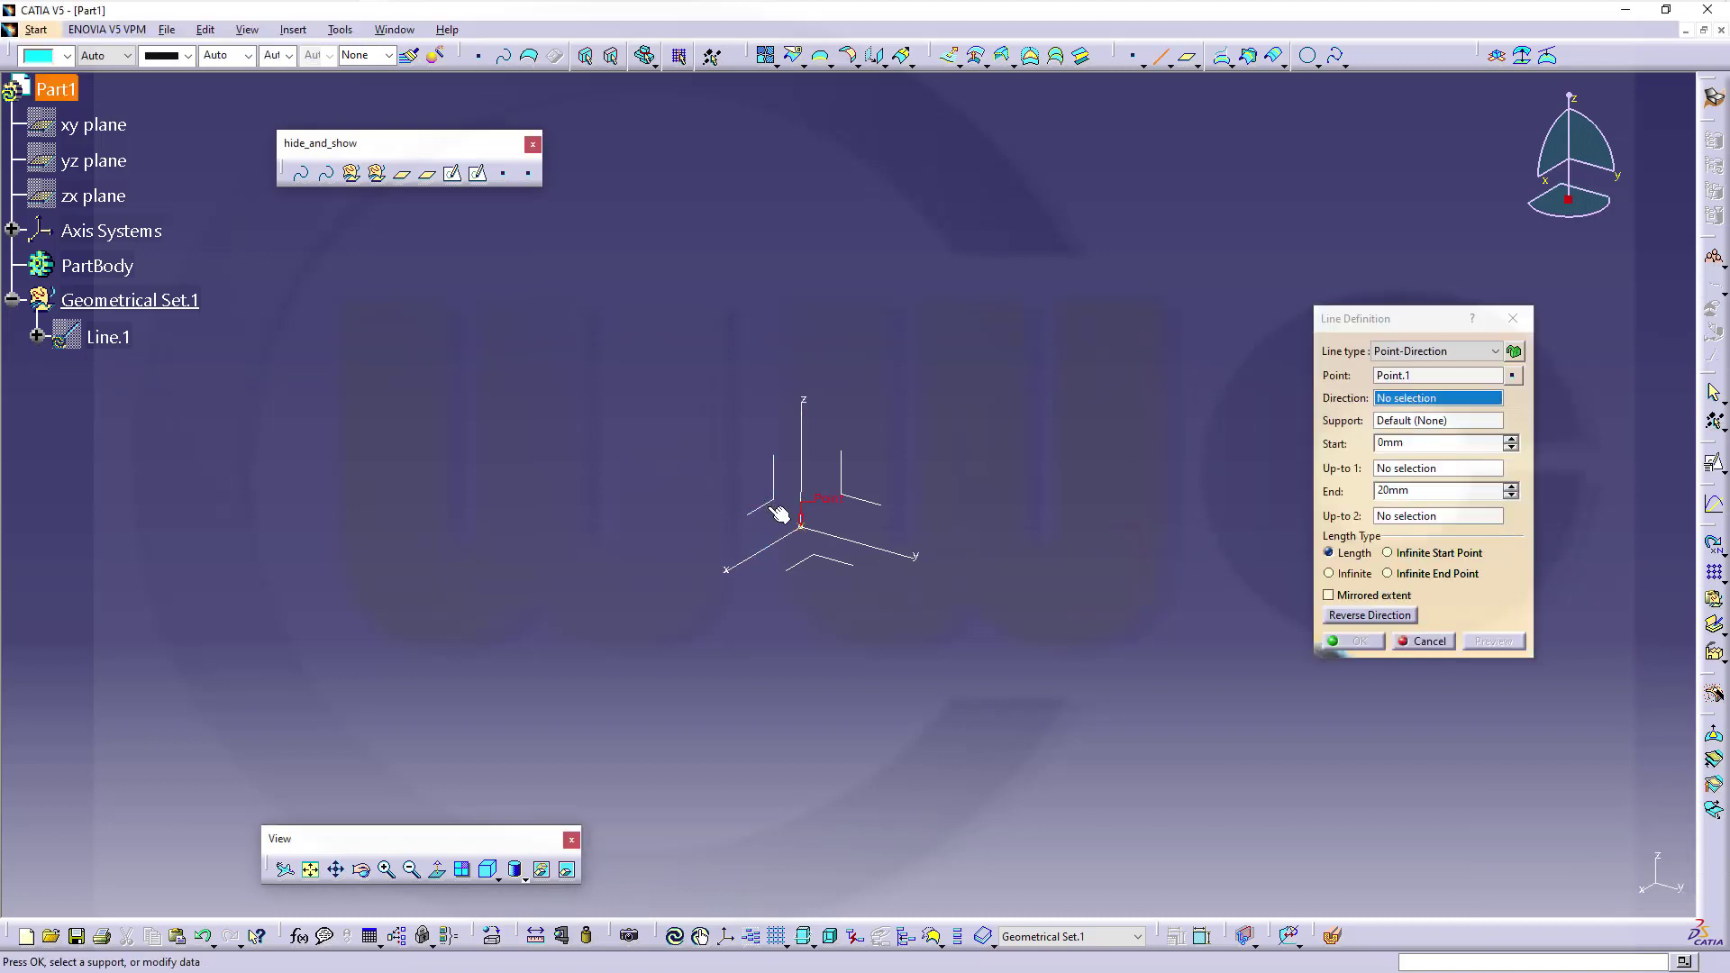
double_click(1411, 489)
type("1000")
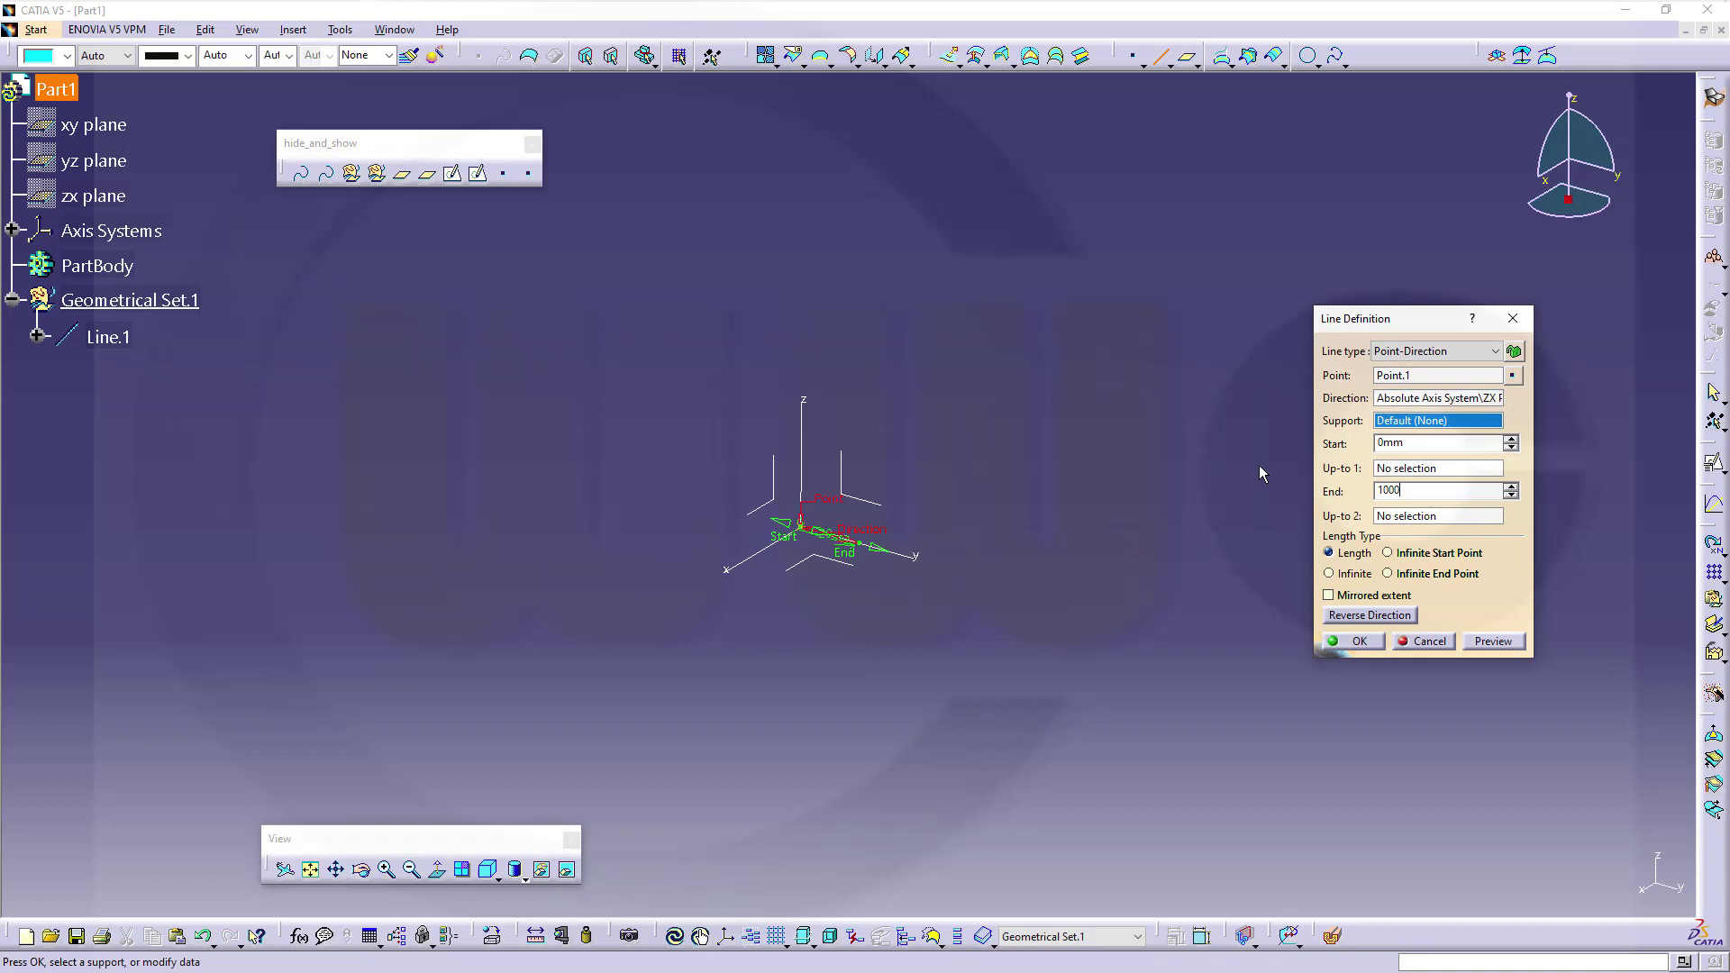
key("Return")
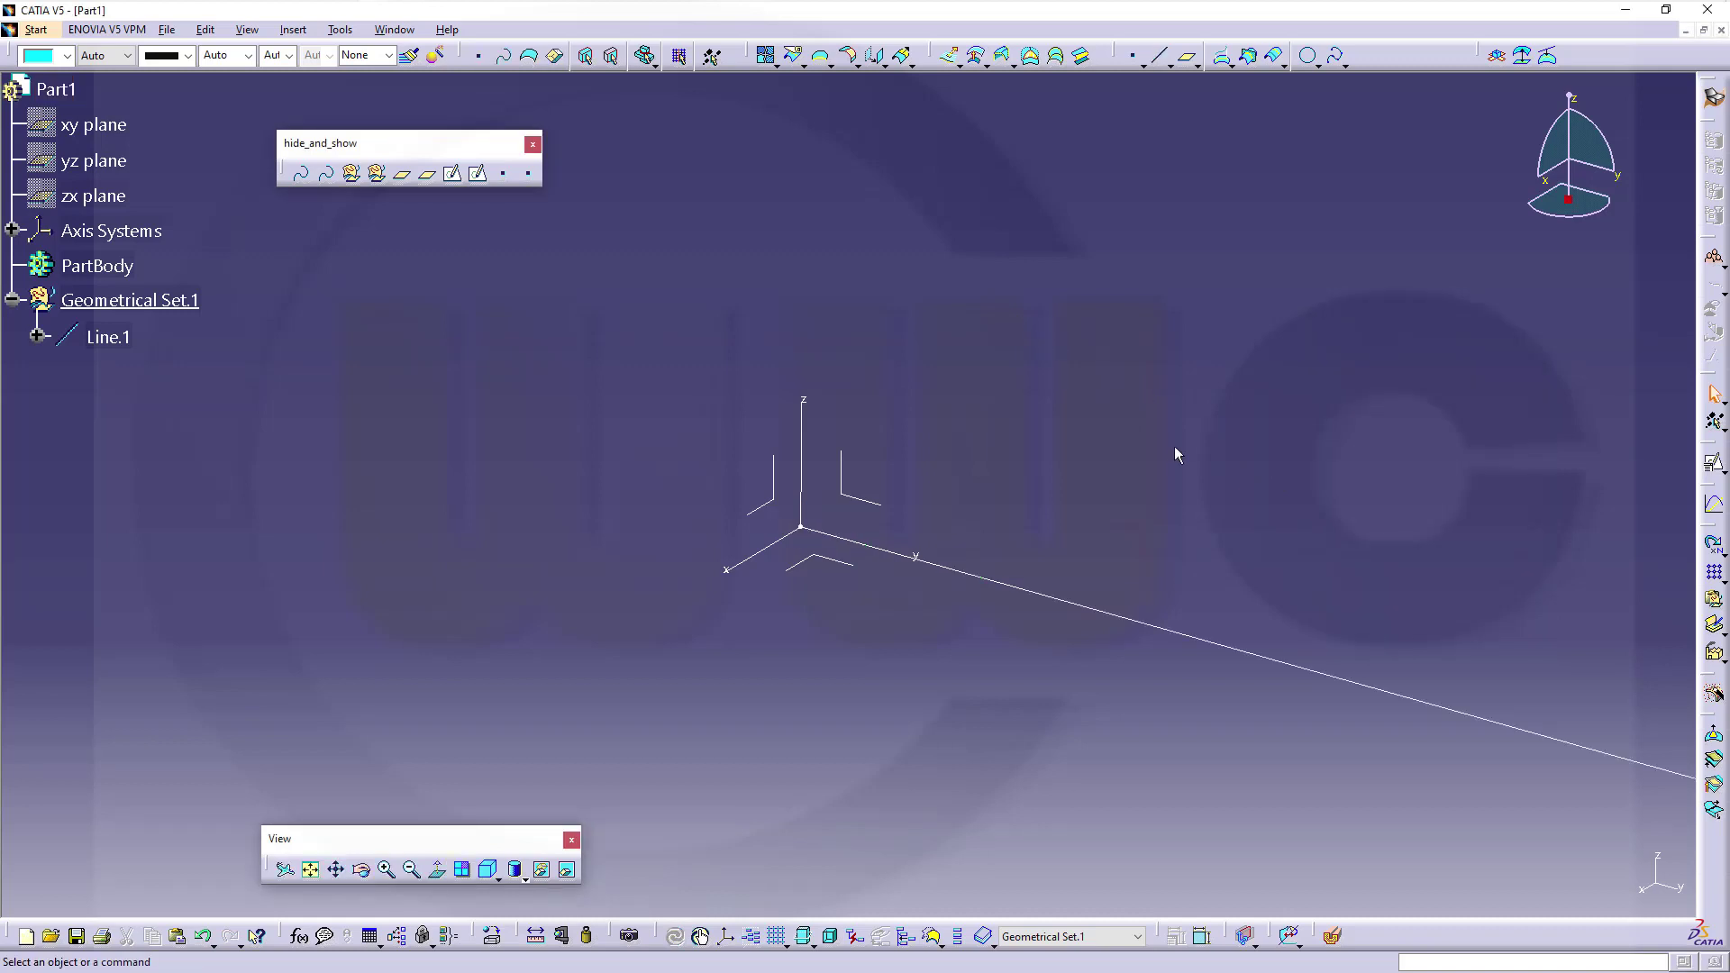
middle_click_drag(1175, 451, 939, 394)
middle_click_drag(1121, 457, 895, 394)
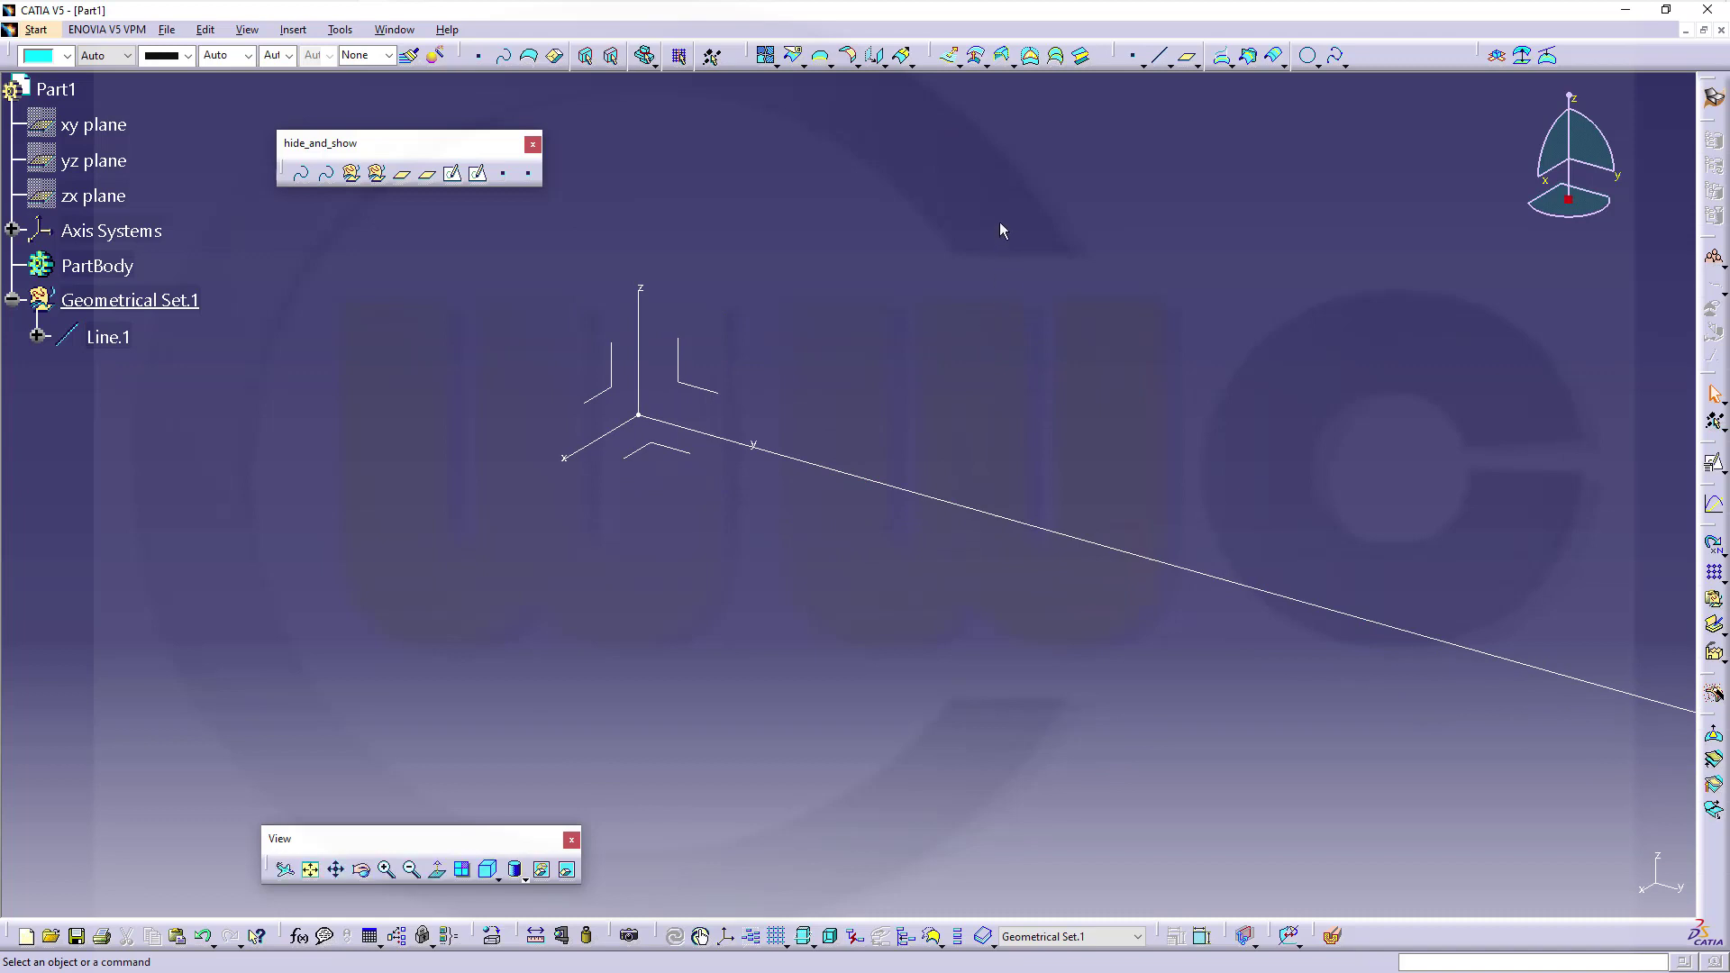
Step: Create Plane.1 normal to Line.1 through a new endpoint at the line's start
left_click(1190, 60)
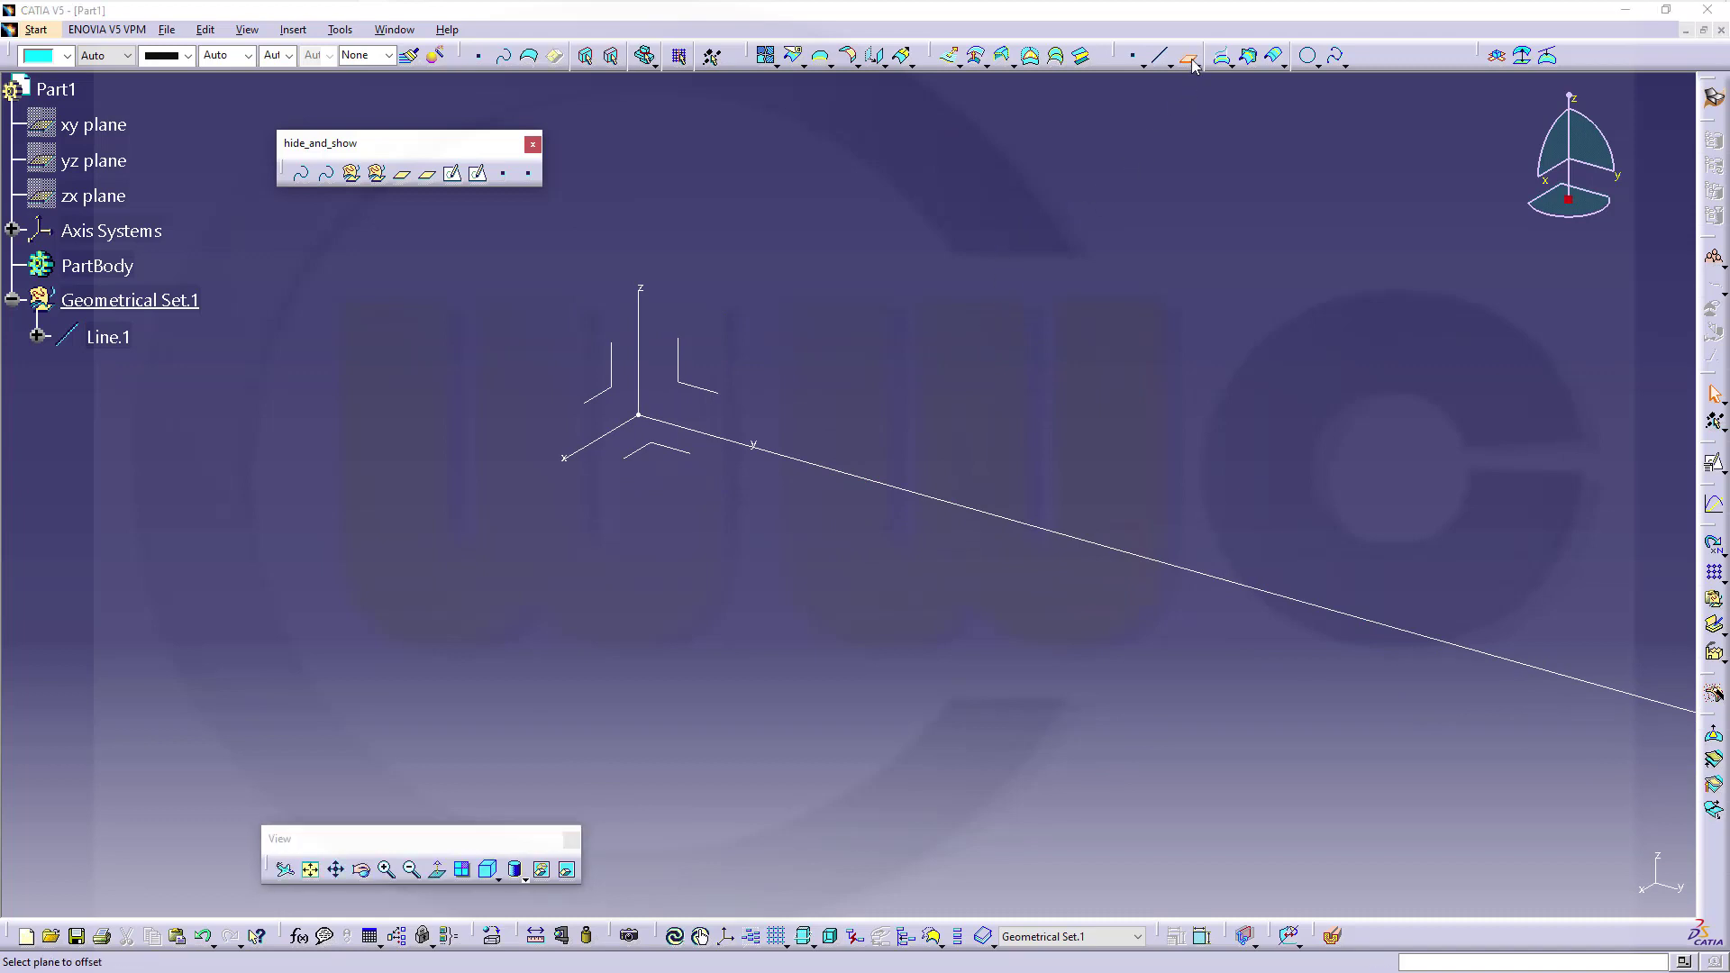
left_click(1469, 224)
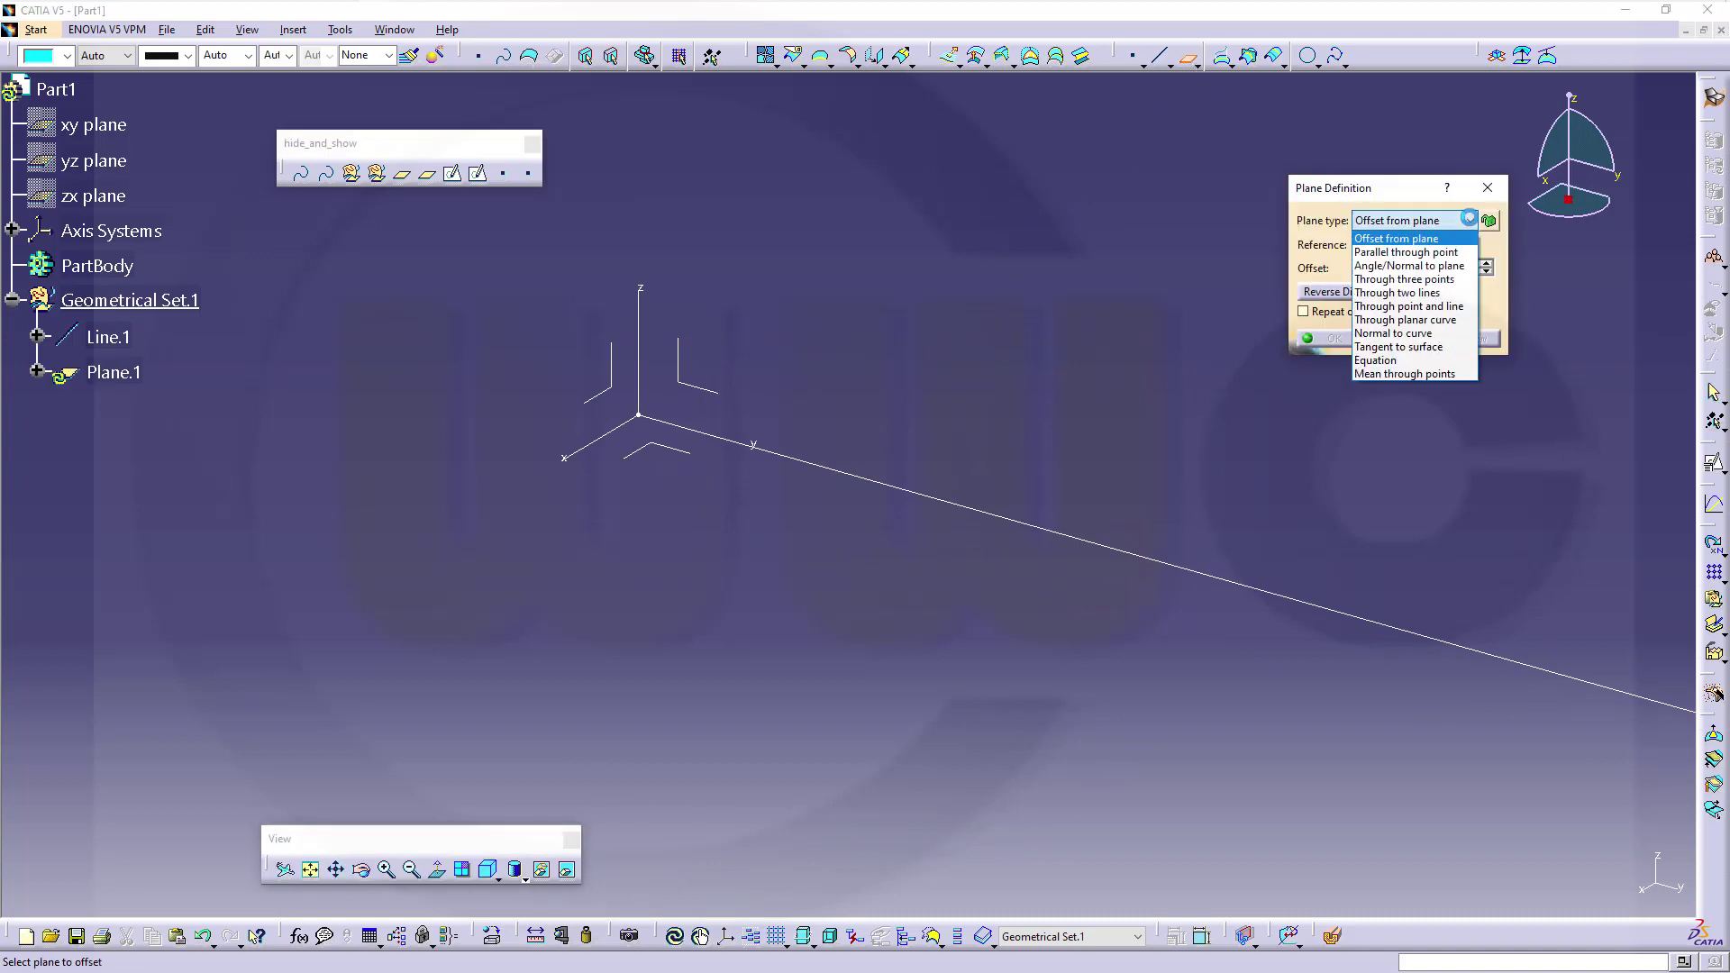
left_click(1411, 338)
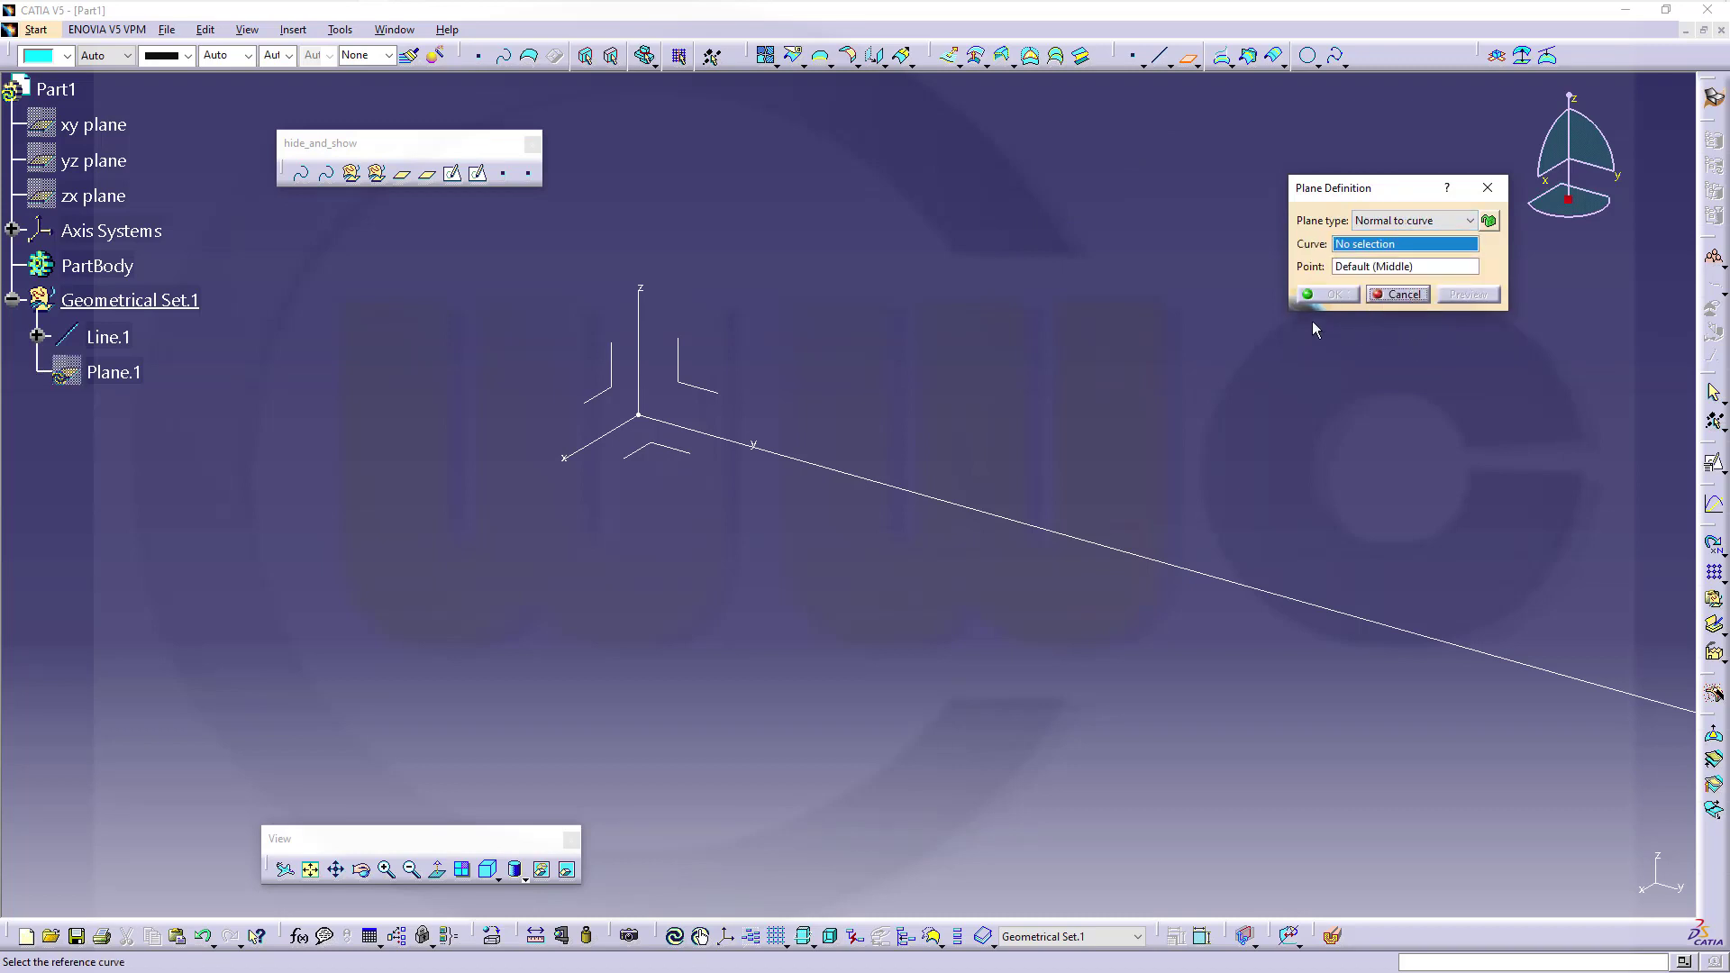
left_click(946, 502)
right_click(1367, 267)
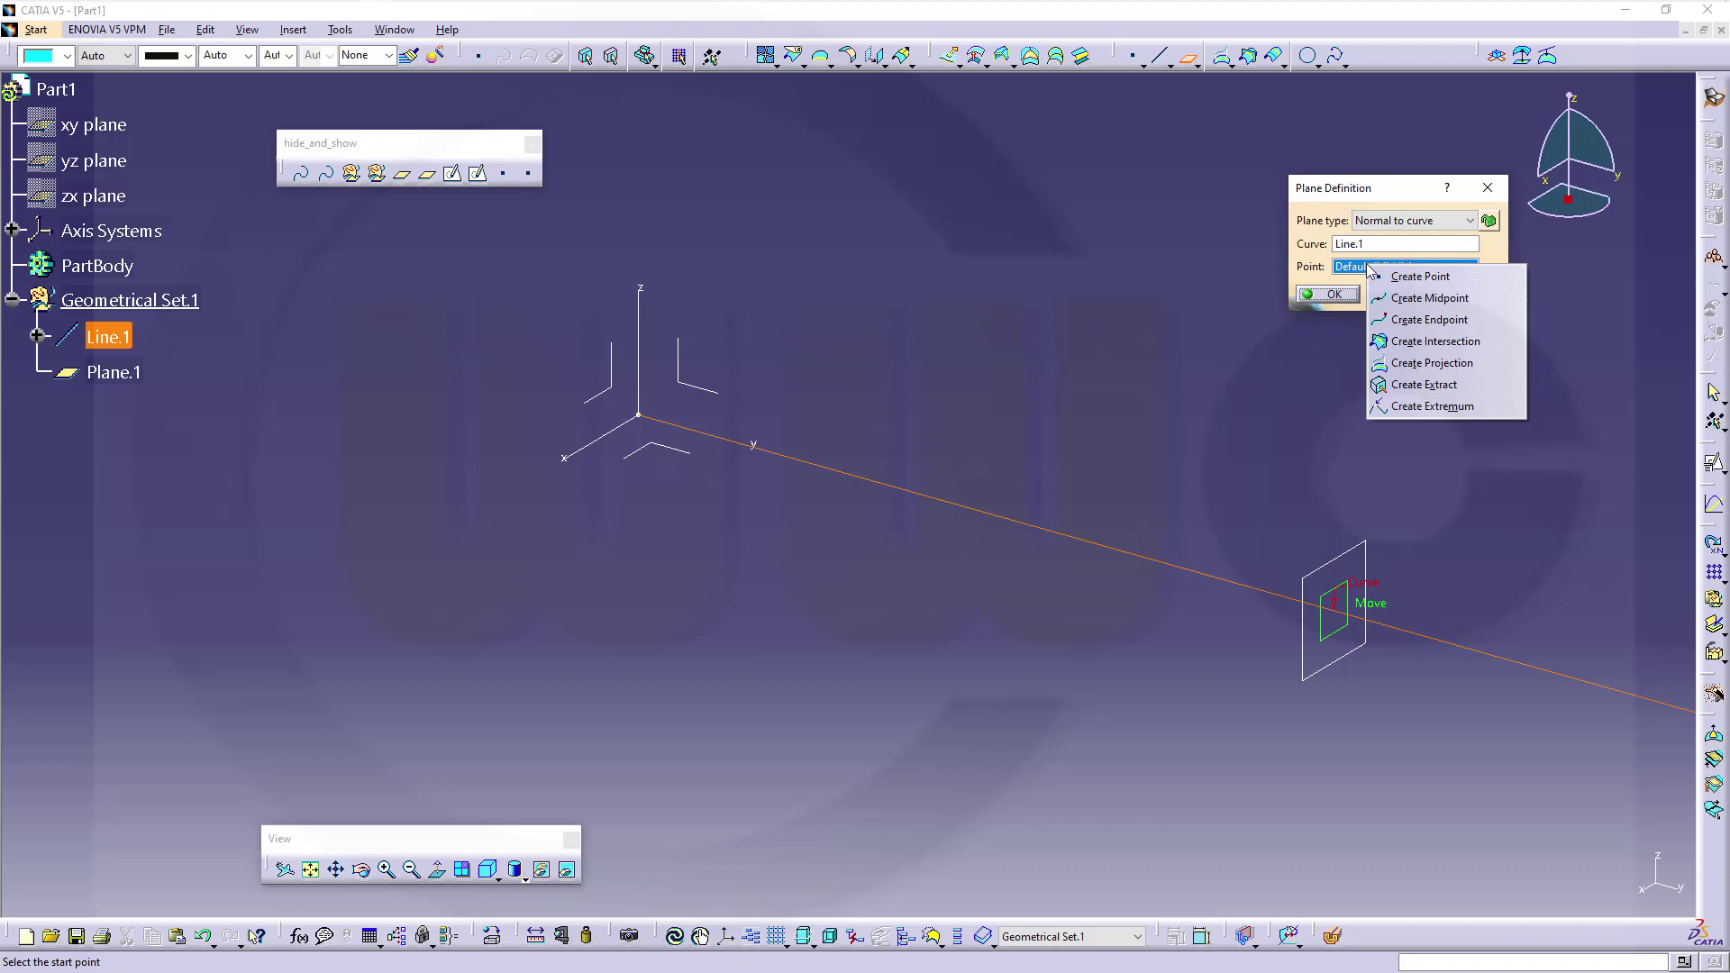
left_click(1402, 320)
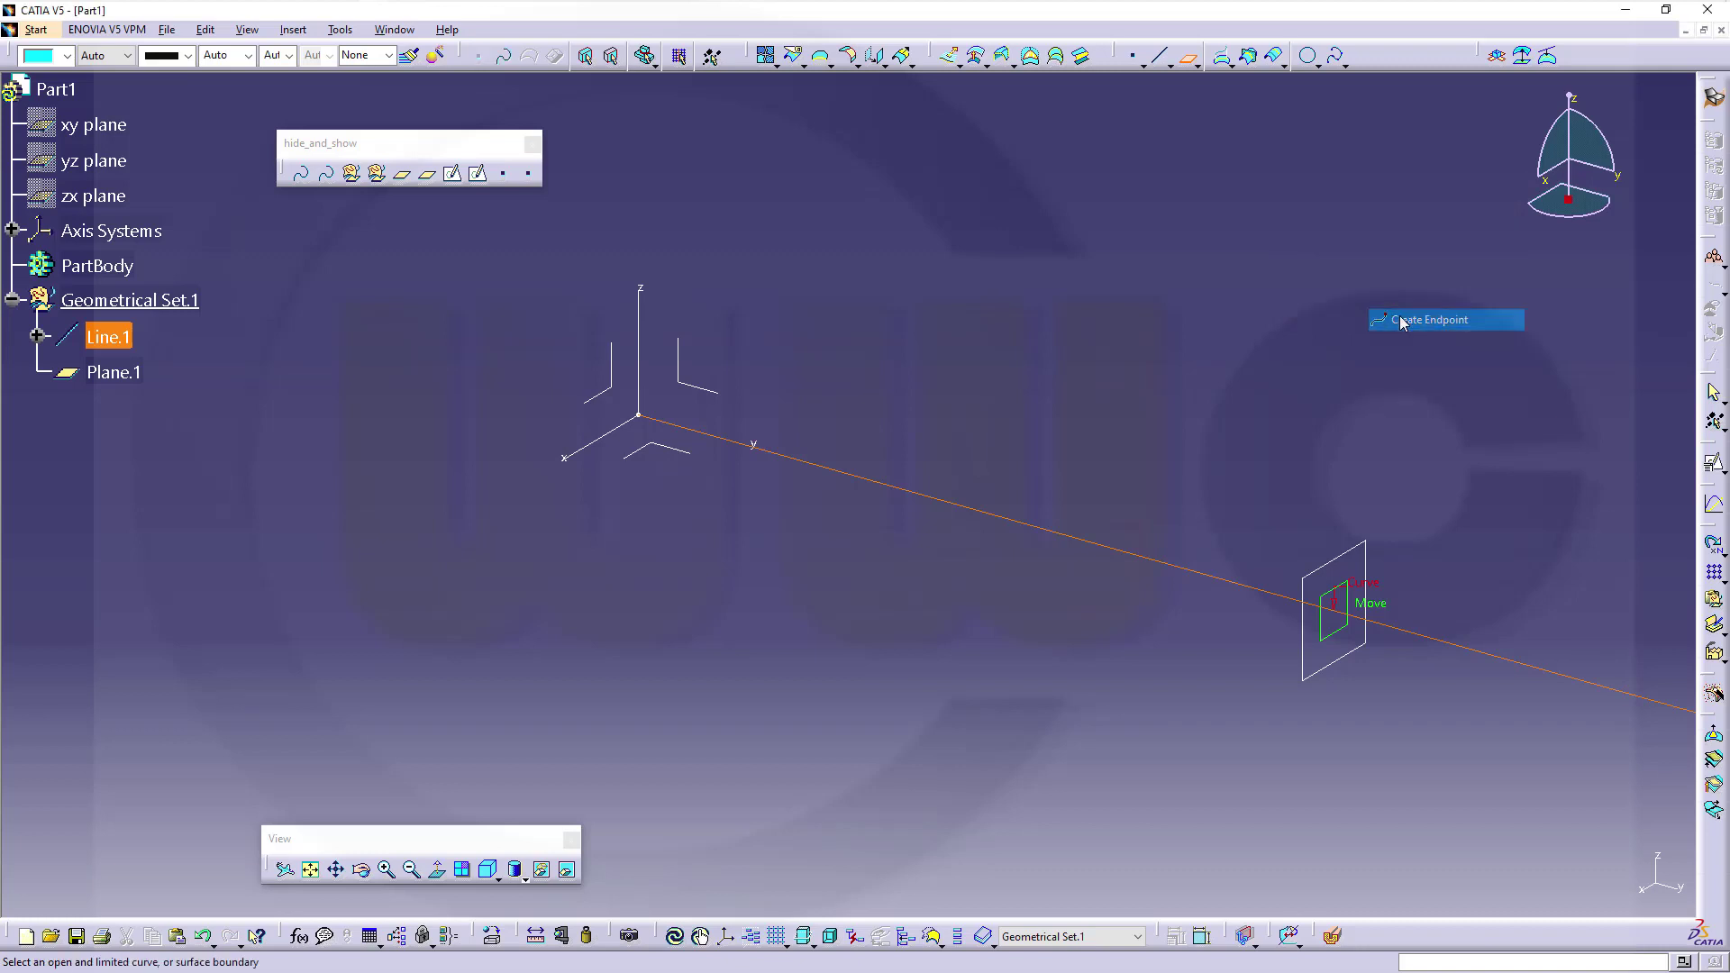
left_click(716, 438)
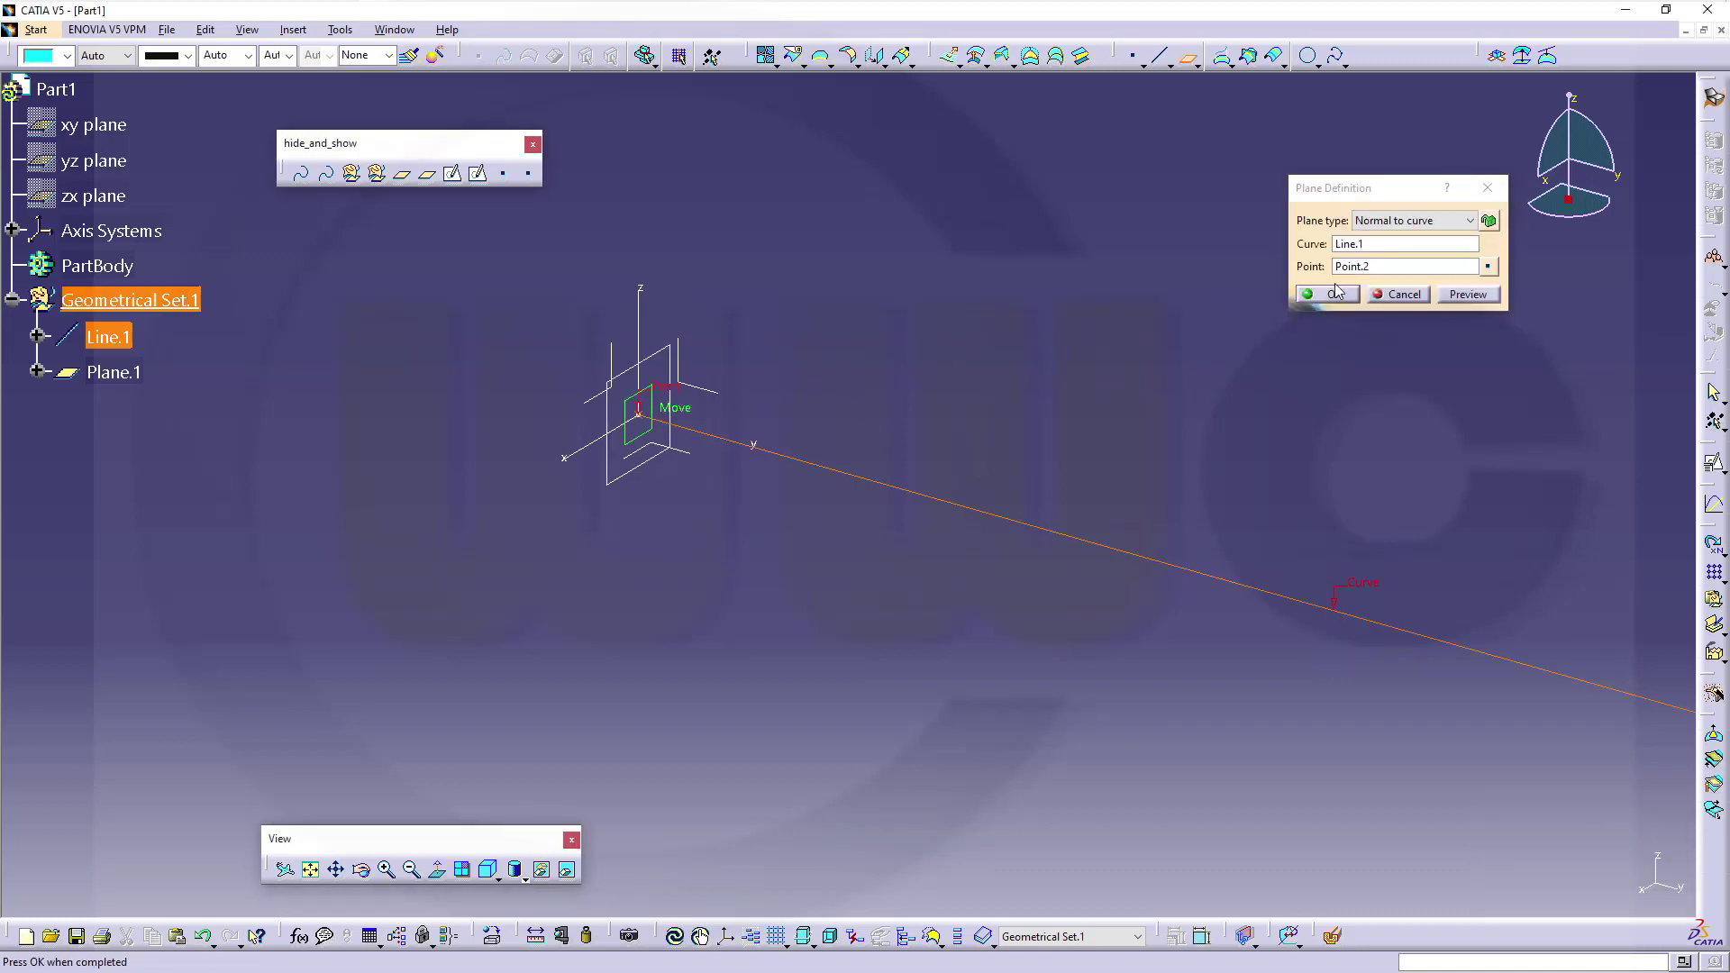
left_click(1335, 294)
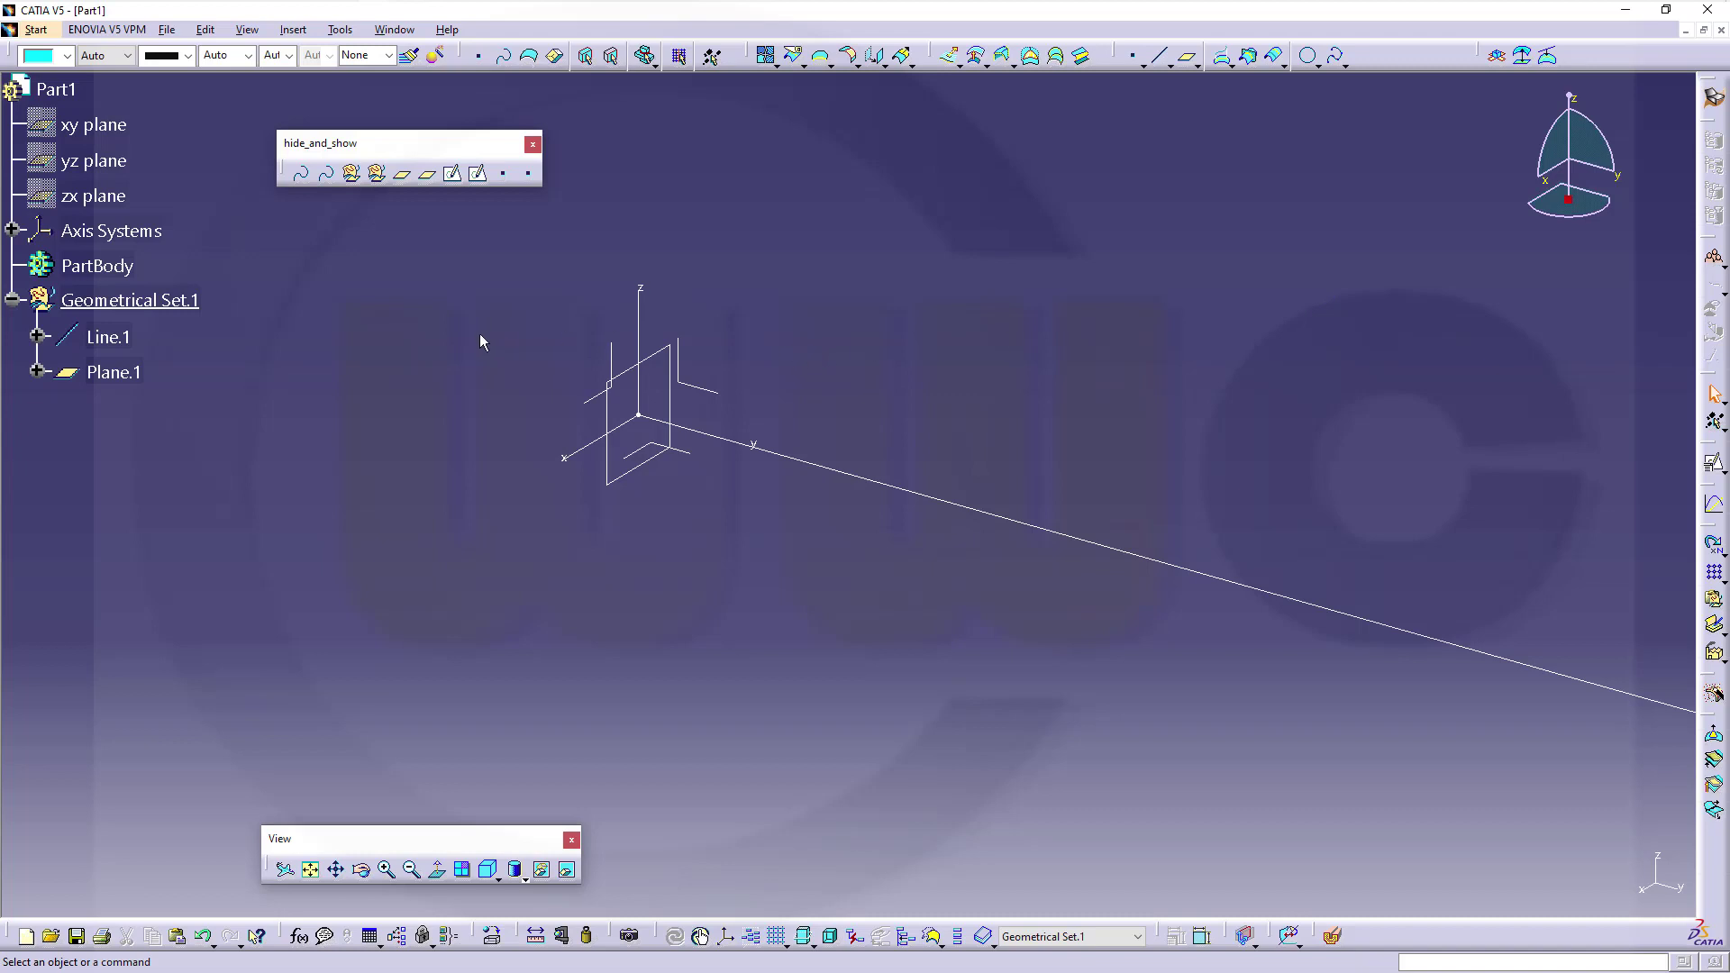
middle_click_drag(643, 398, 863, 511)
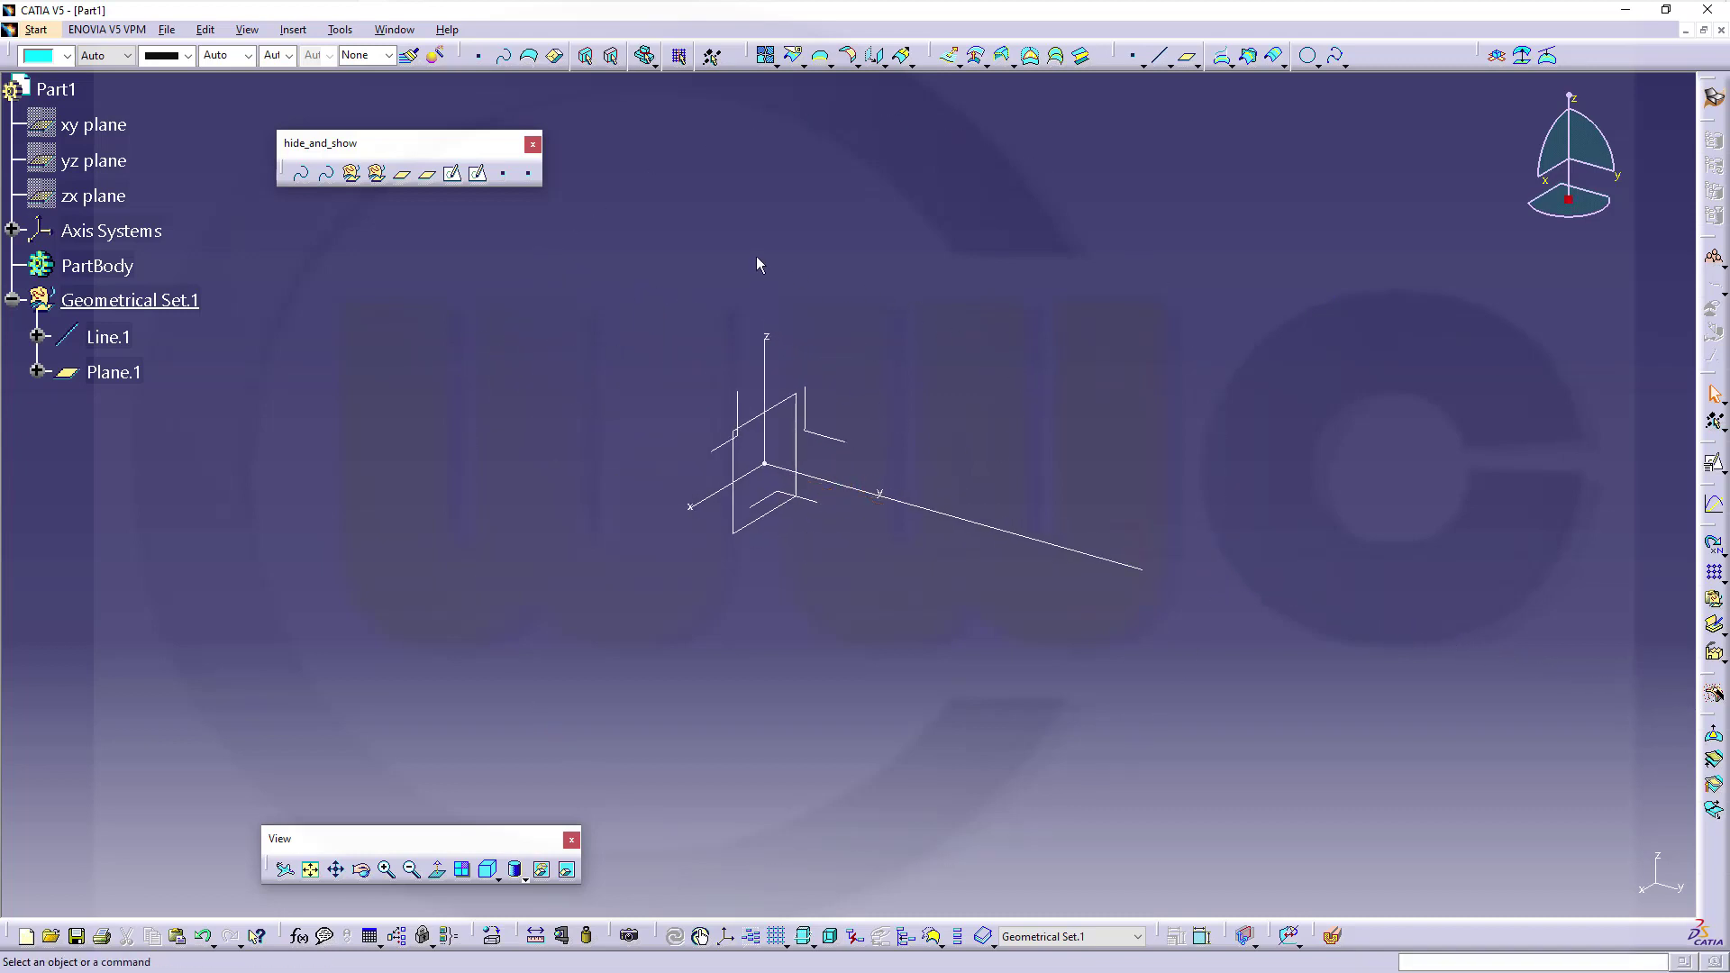
Step: Create positioned Sketch.1 on Plane.1 and enter the Sketcher
left_click(1714, 463)
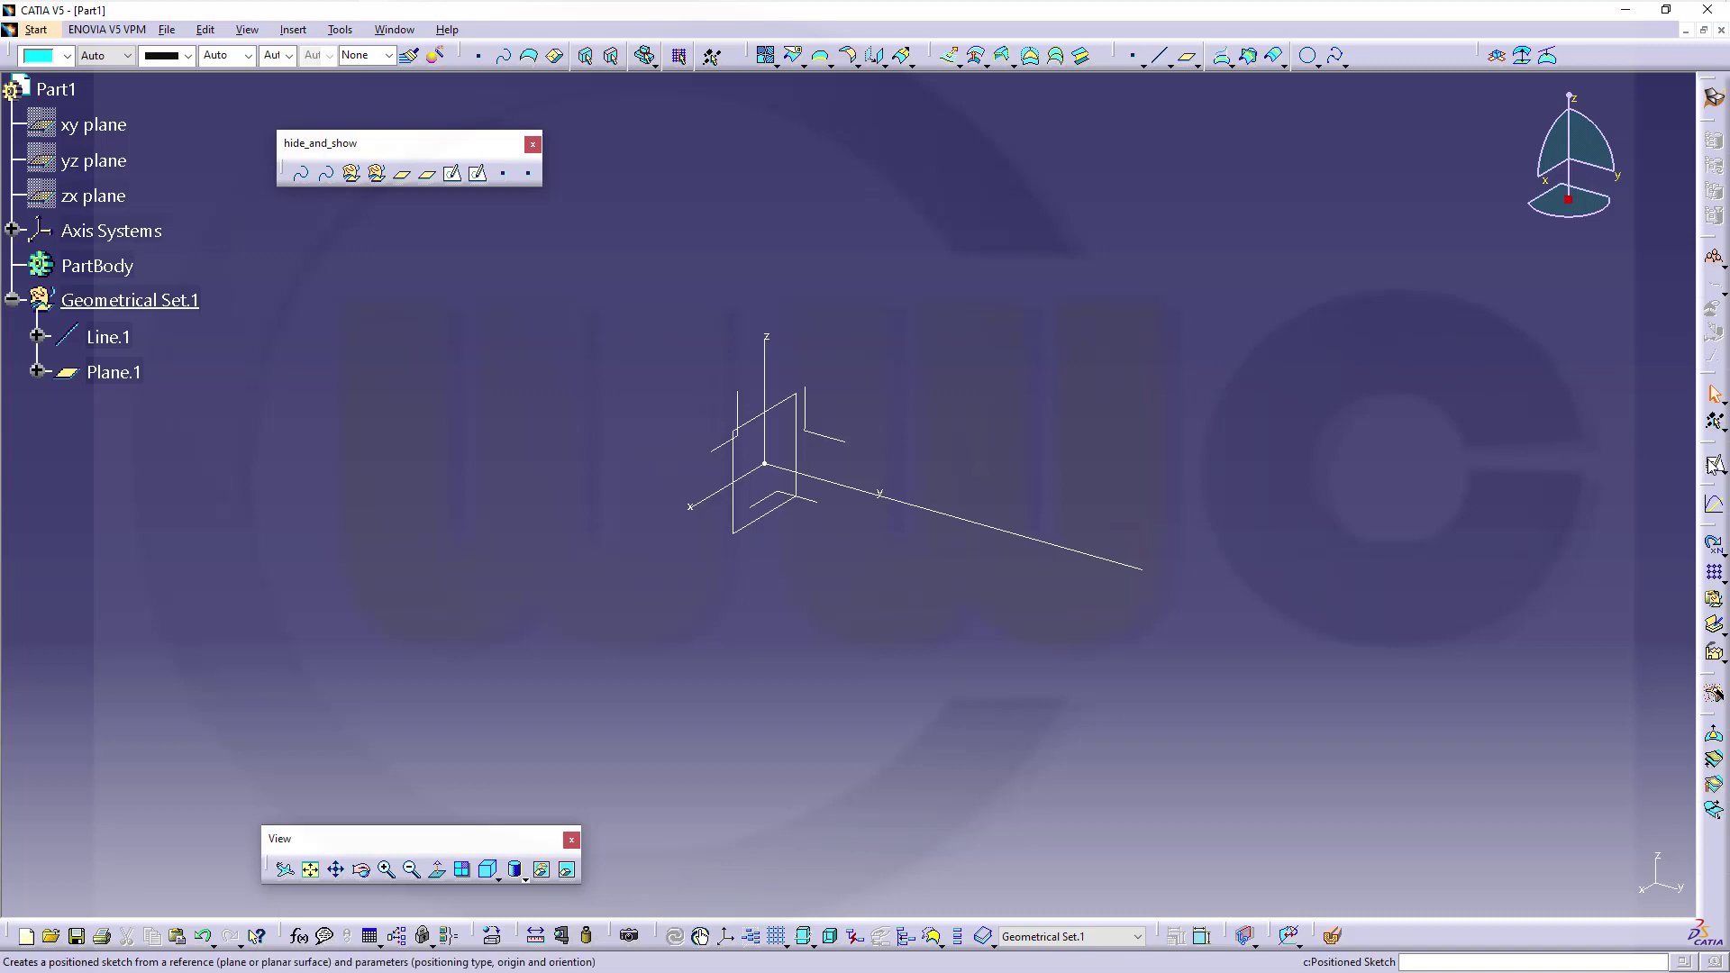
left_click(804, 450)
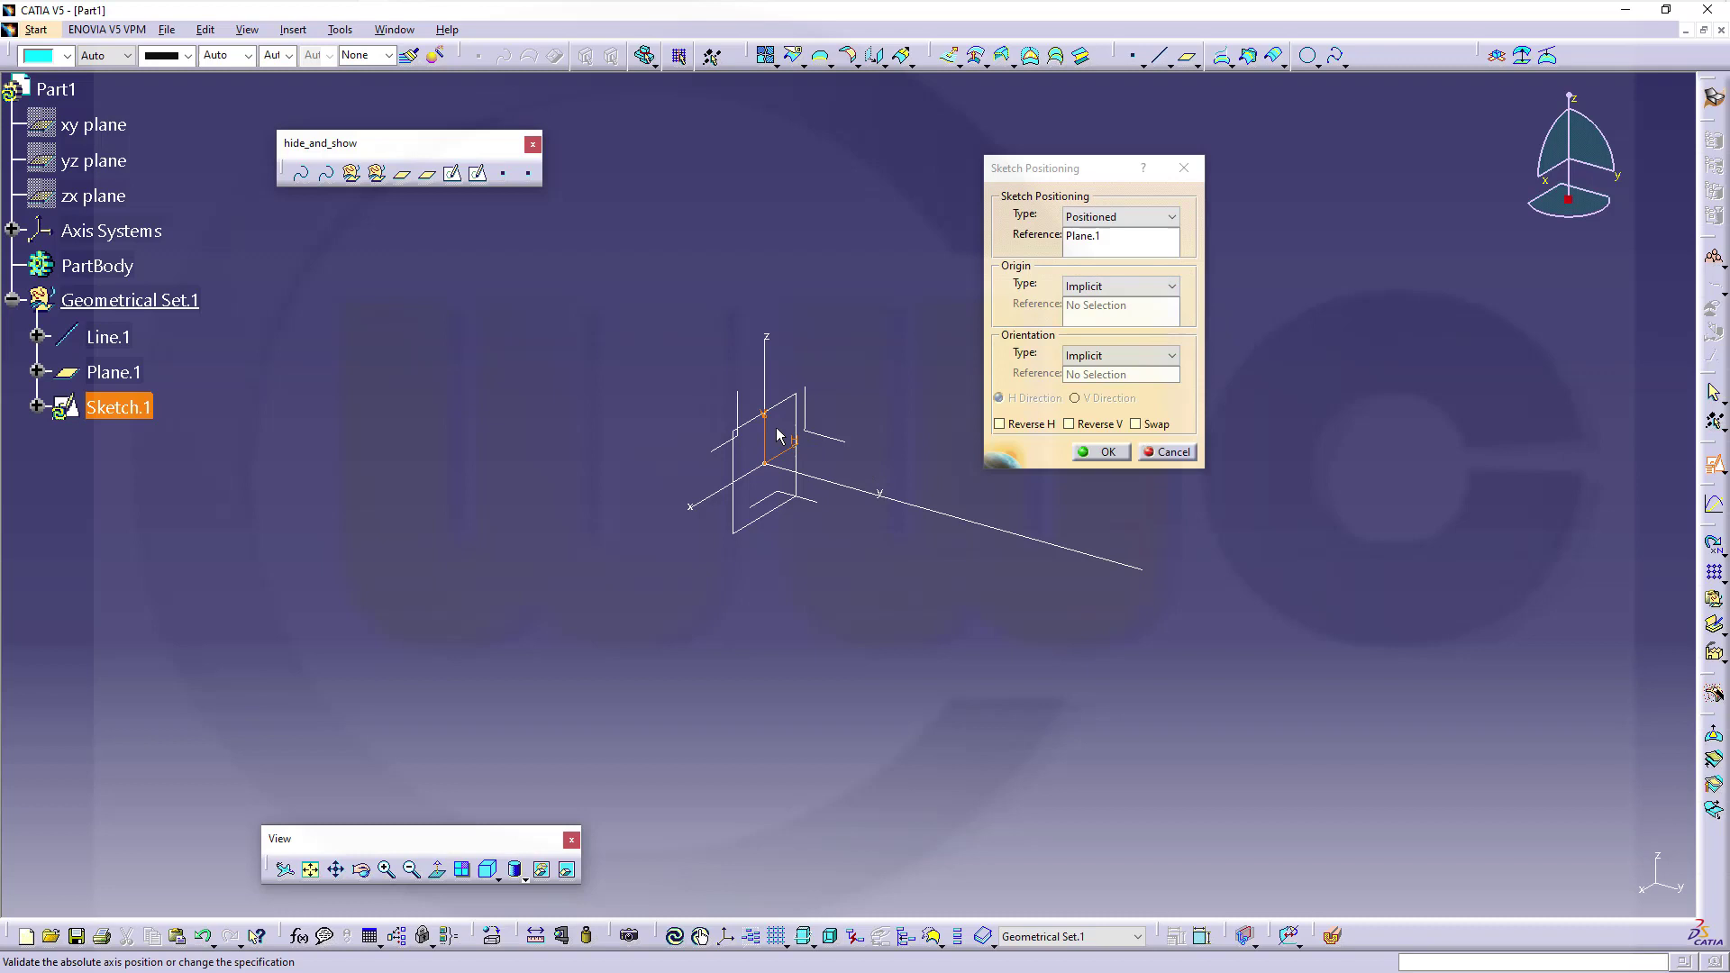
left_click(1110, 453)
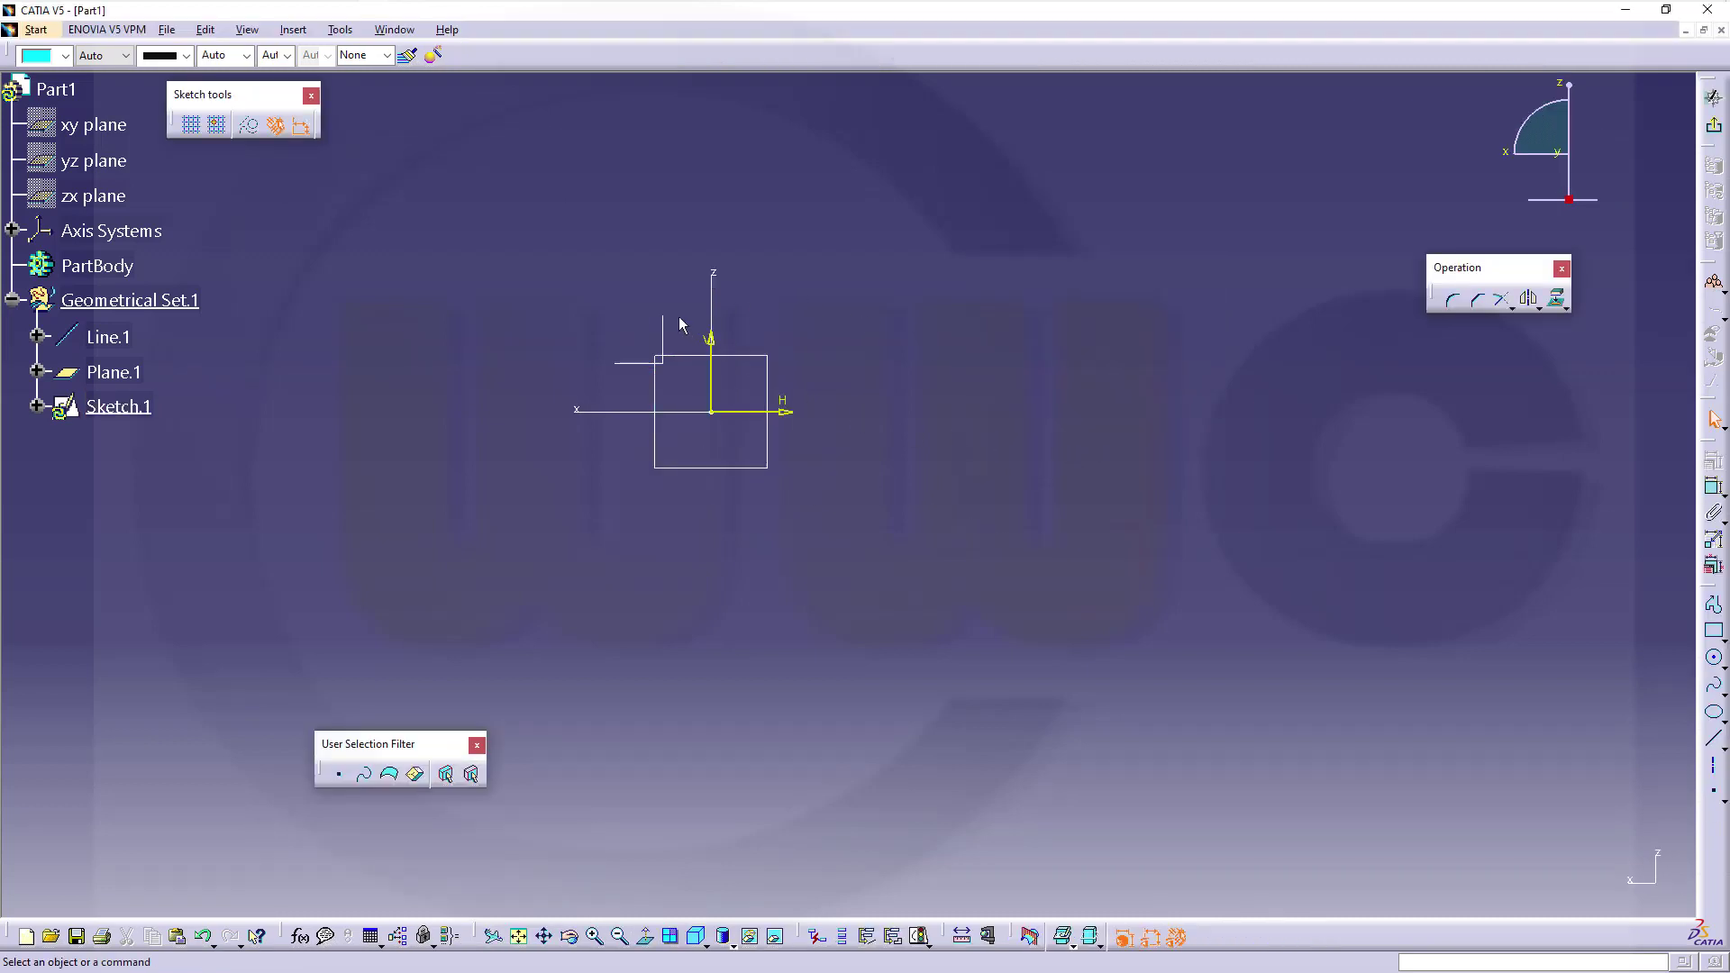
Step: Tilt the sketch view into 3D and expand Plane.1 to reveal Point.2
mouse_move(677, 309)
left_mouse_down()
mouse_move(810, 429)
mouse_move(806, 497)
left_mouse_up()
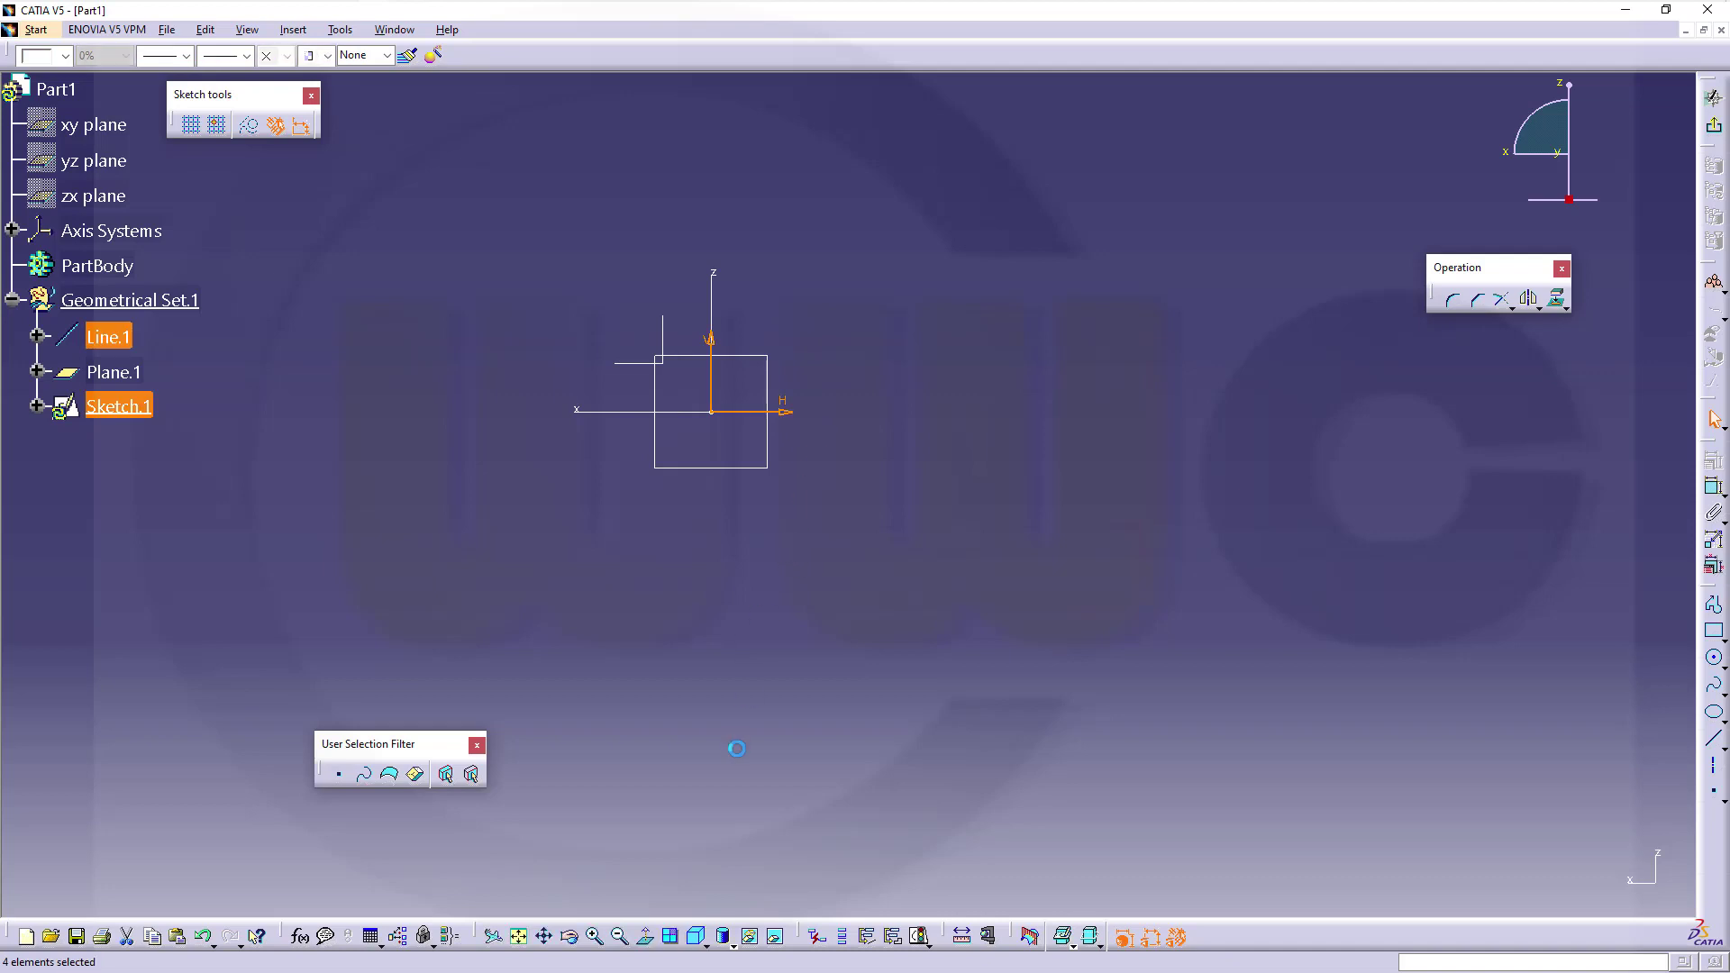
left_click(622, 643)
mouse_move(514, 615)
middle_mouse_down()
mouse_move(591, 637)
mouse_move(577, 631)
middle_mouse_up()
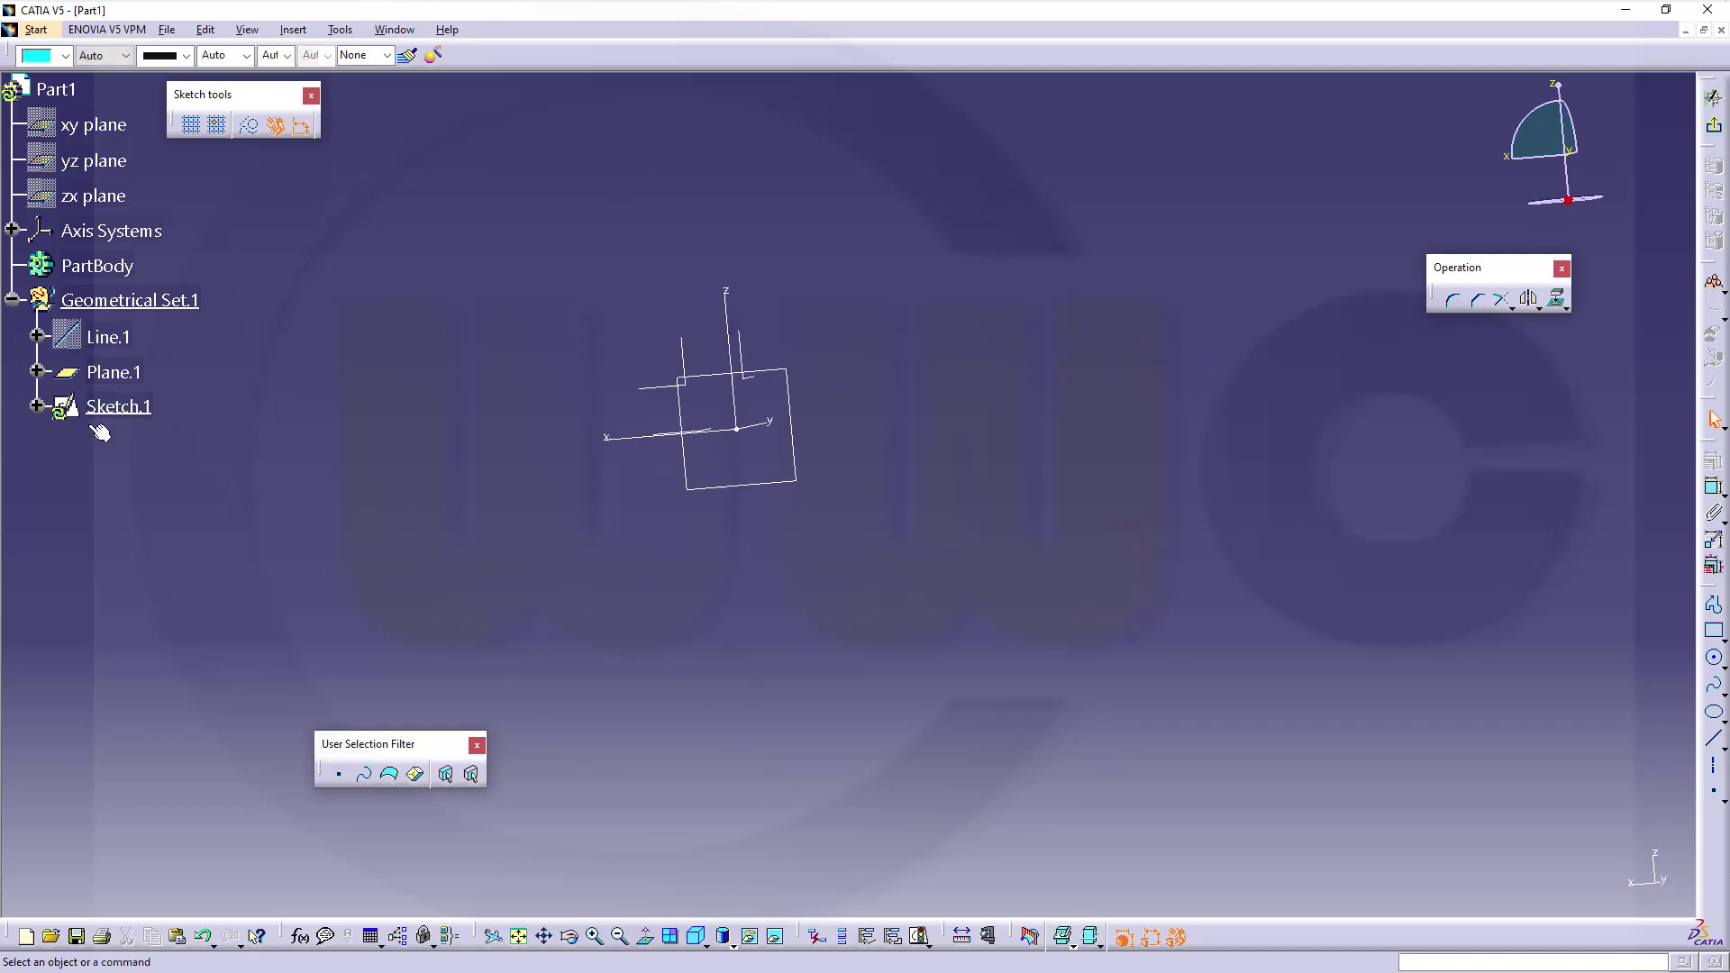
left_click(36, 371)
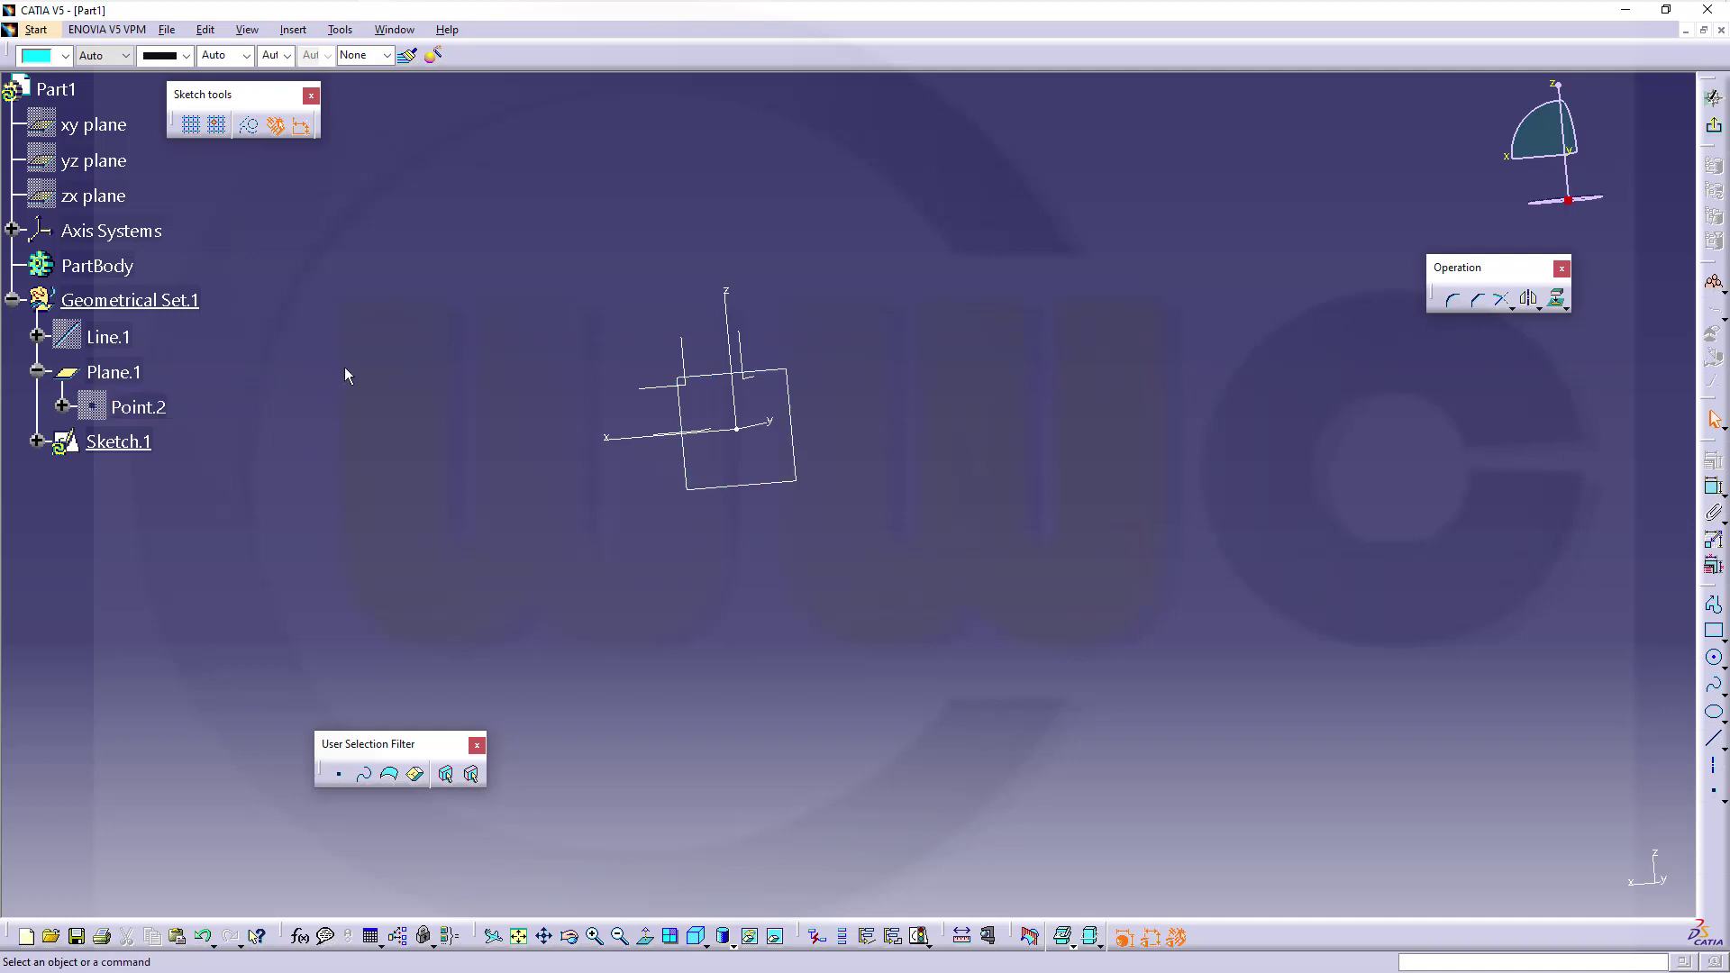
middle_click_drag(544, 313, 645, 367)
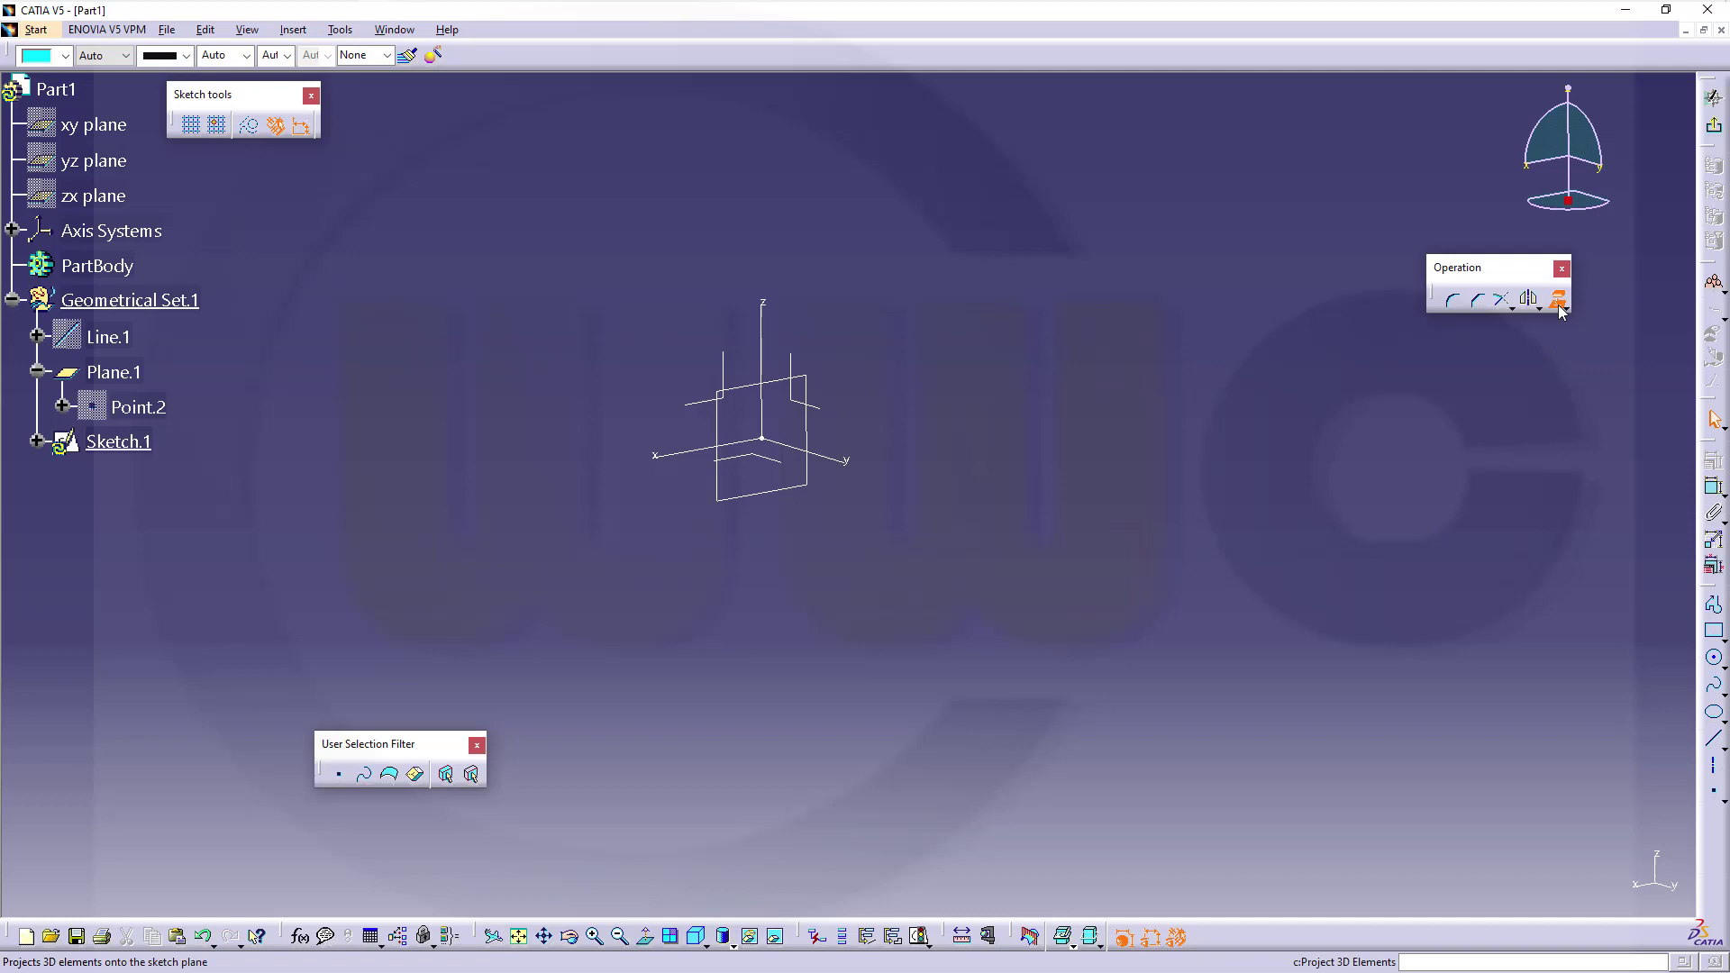
Step: Project Point.2 into Sketch.1 as construction geometry and expand Use-edges to show Mark.1
left_click(1560, 310)
left_click(140, 407)
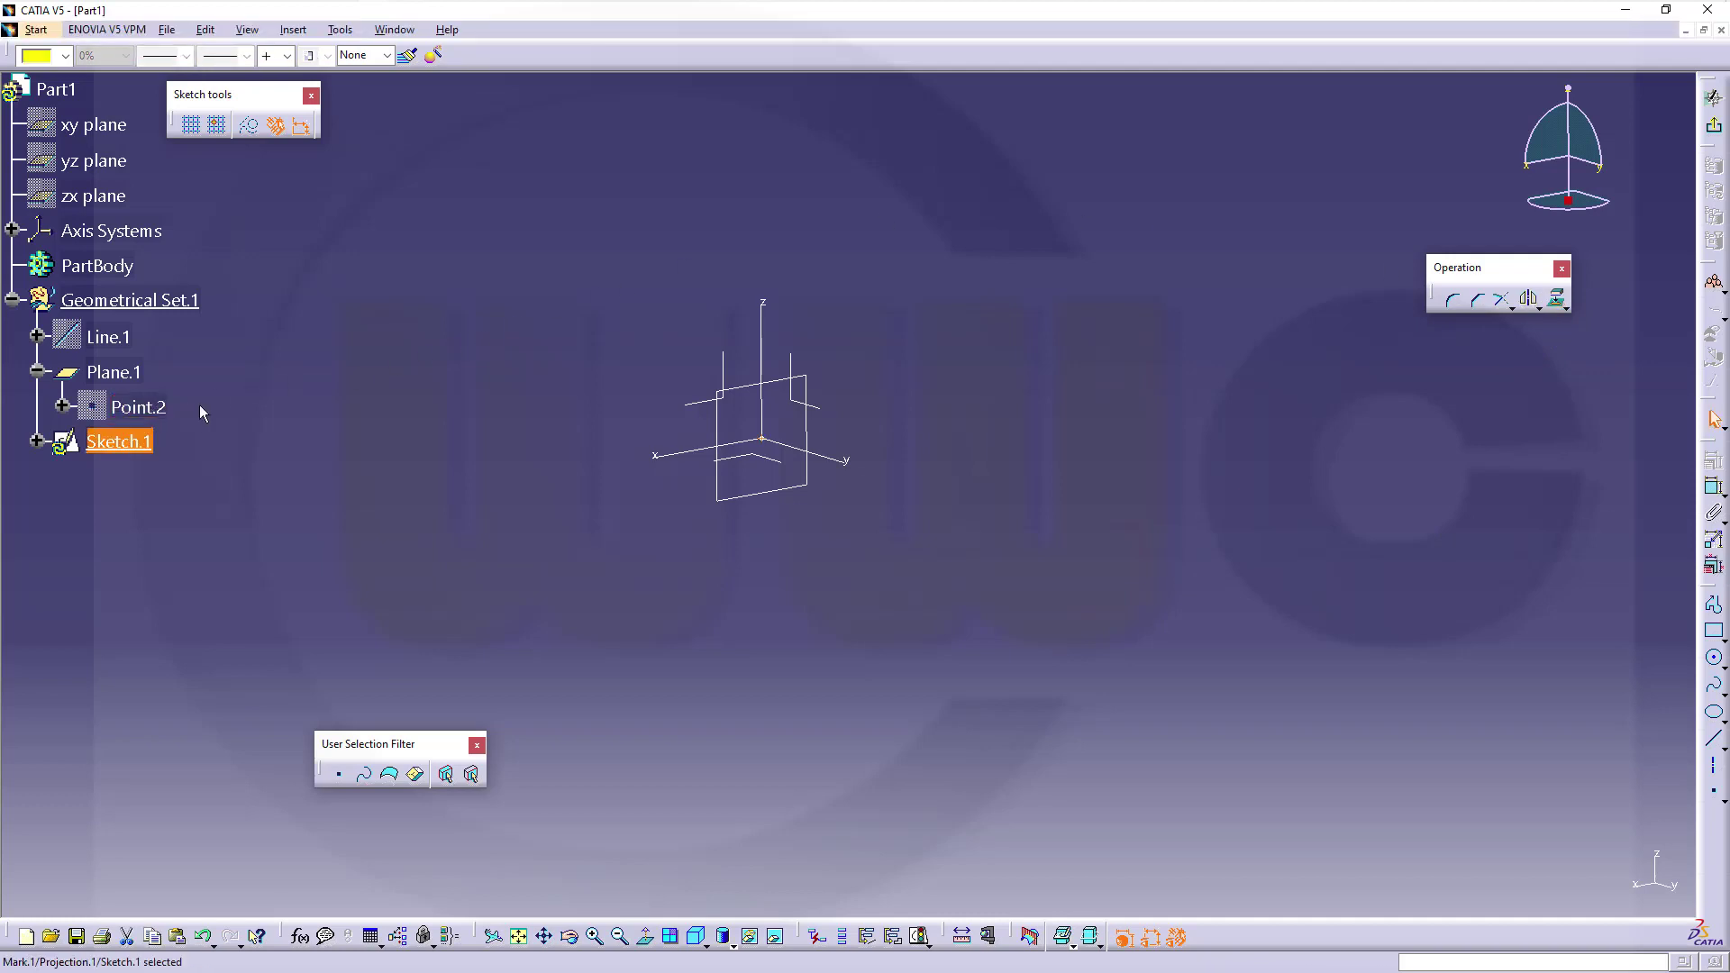
left_click(251, 130)
left_click(835, 440)
left_click(37, 441)
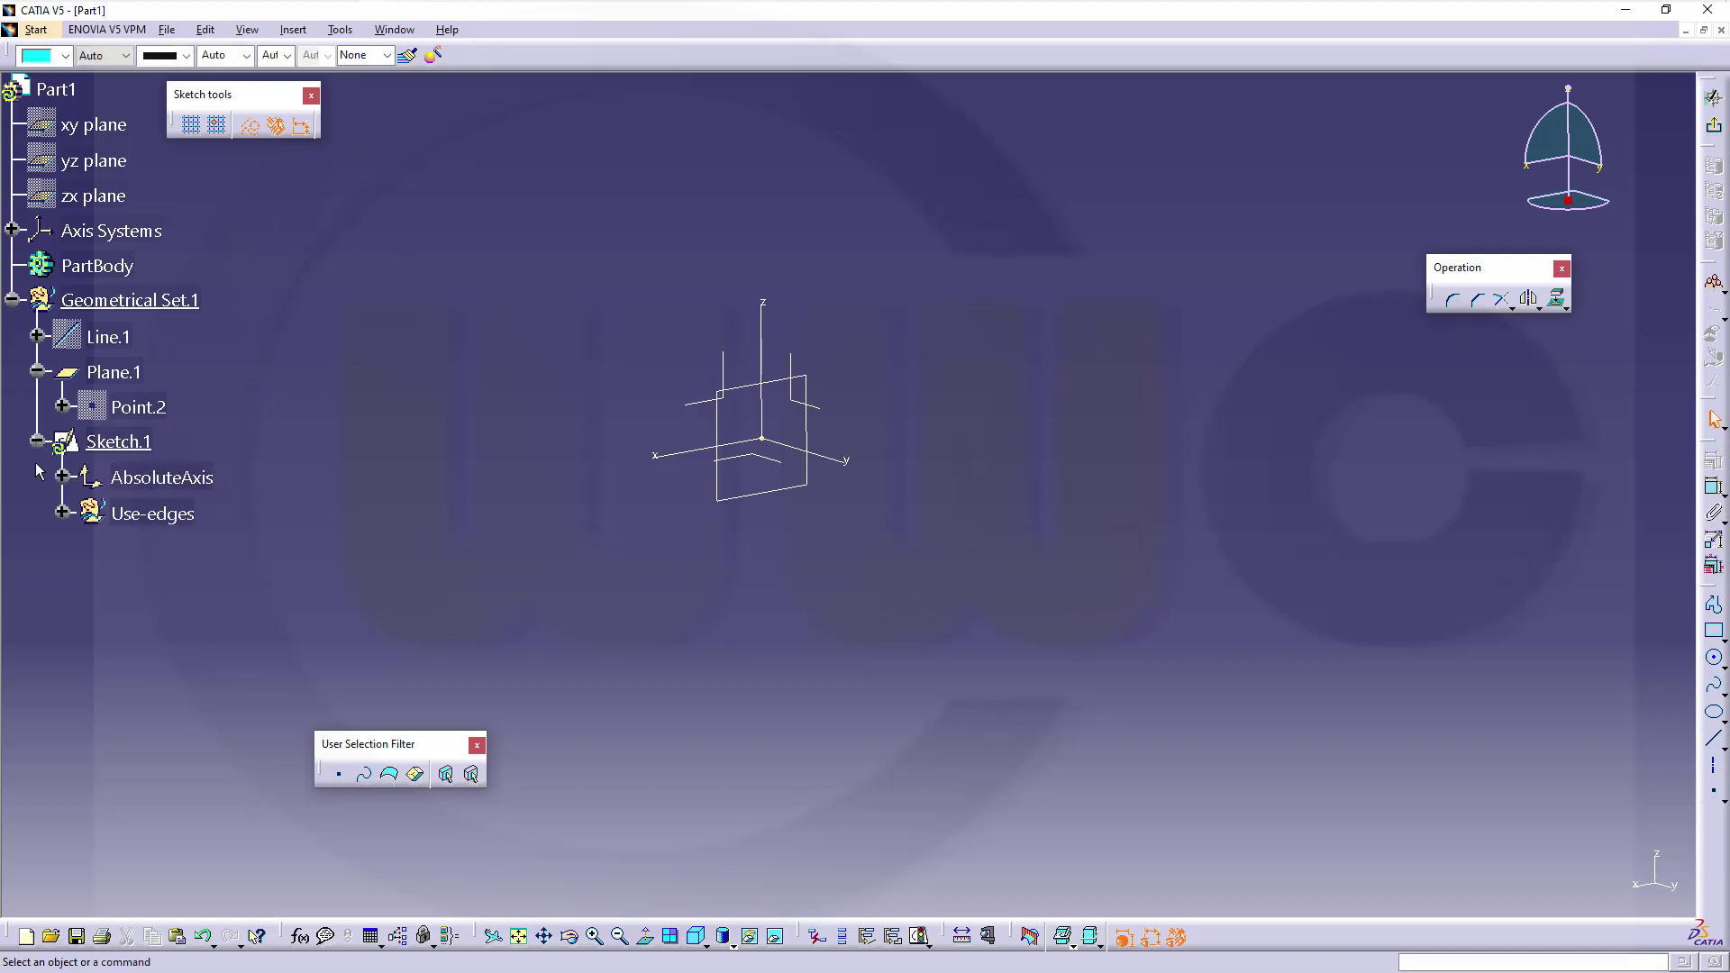
left_click(60, 515)
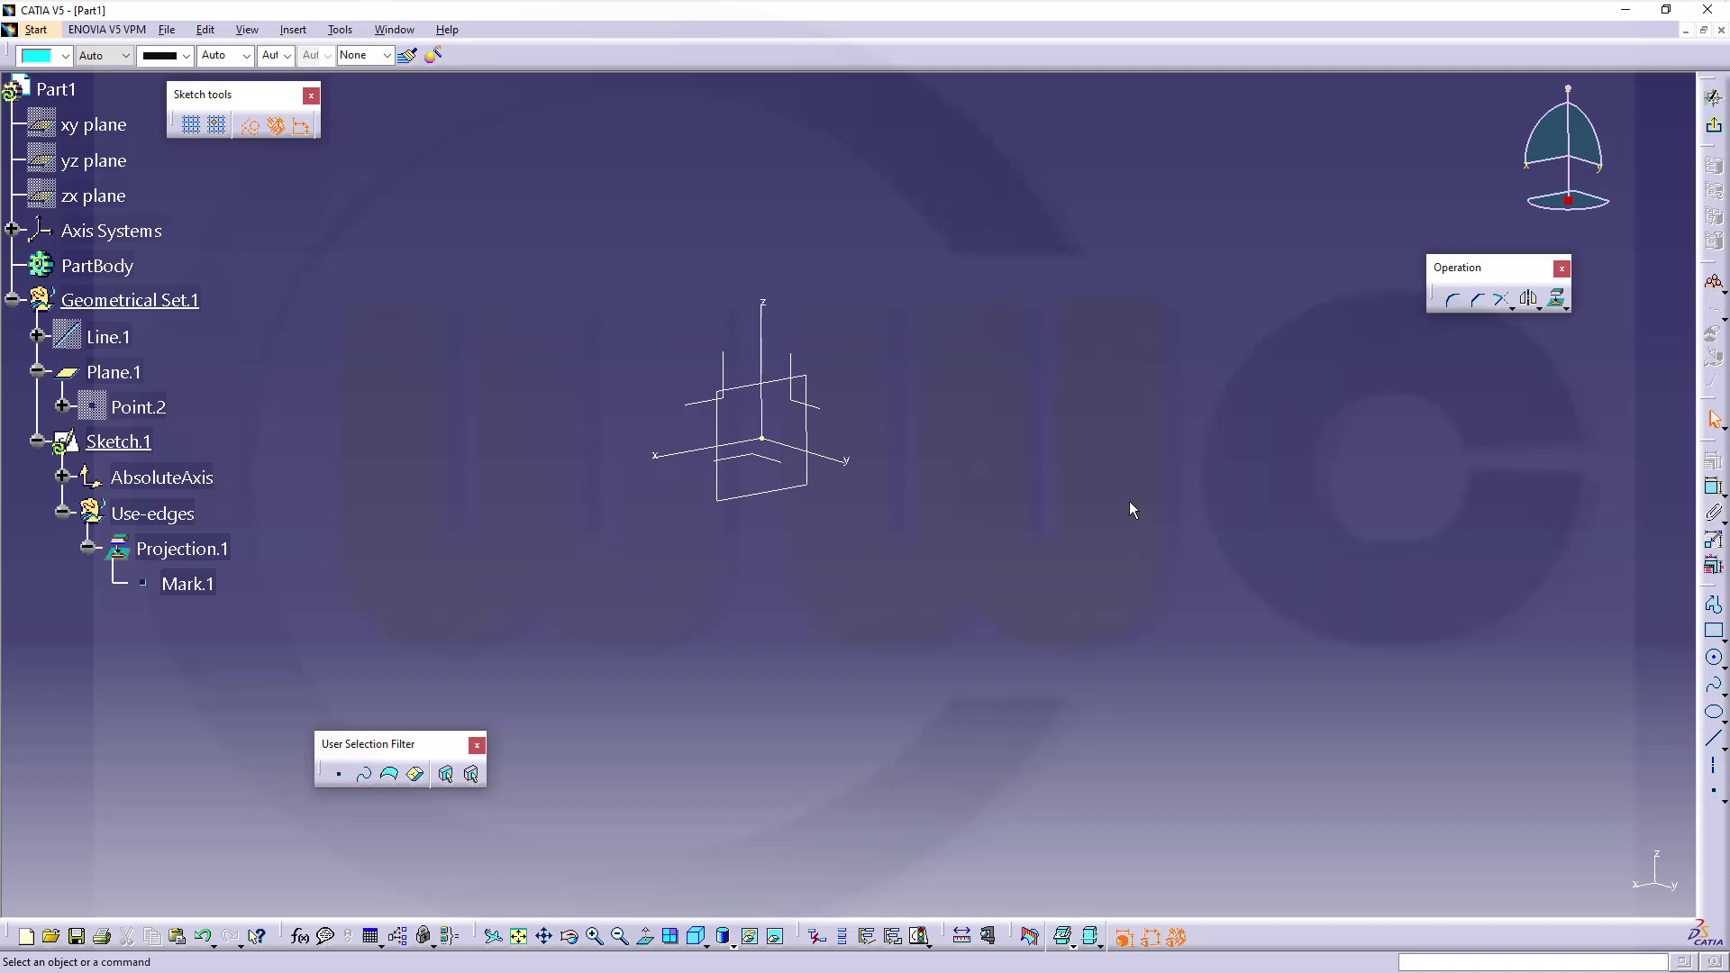
Step: Draw a vertical line in Sketch.1
left_click(1715, 741)
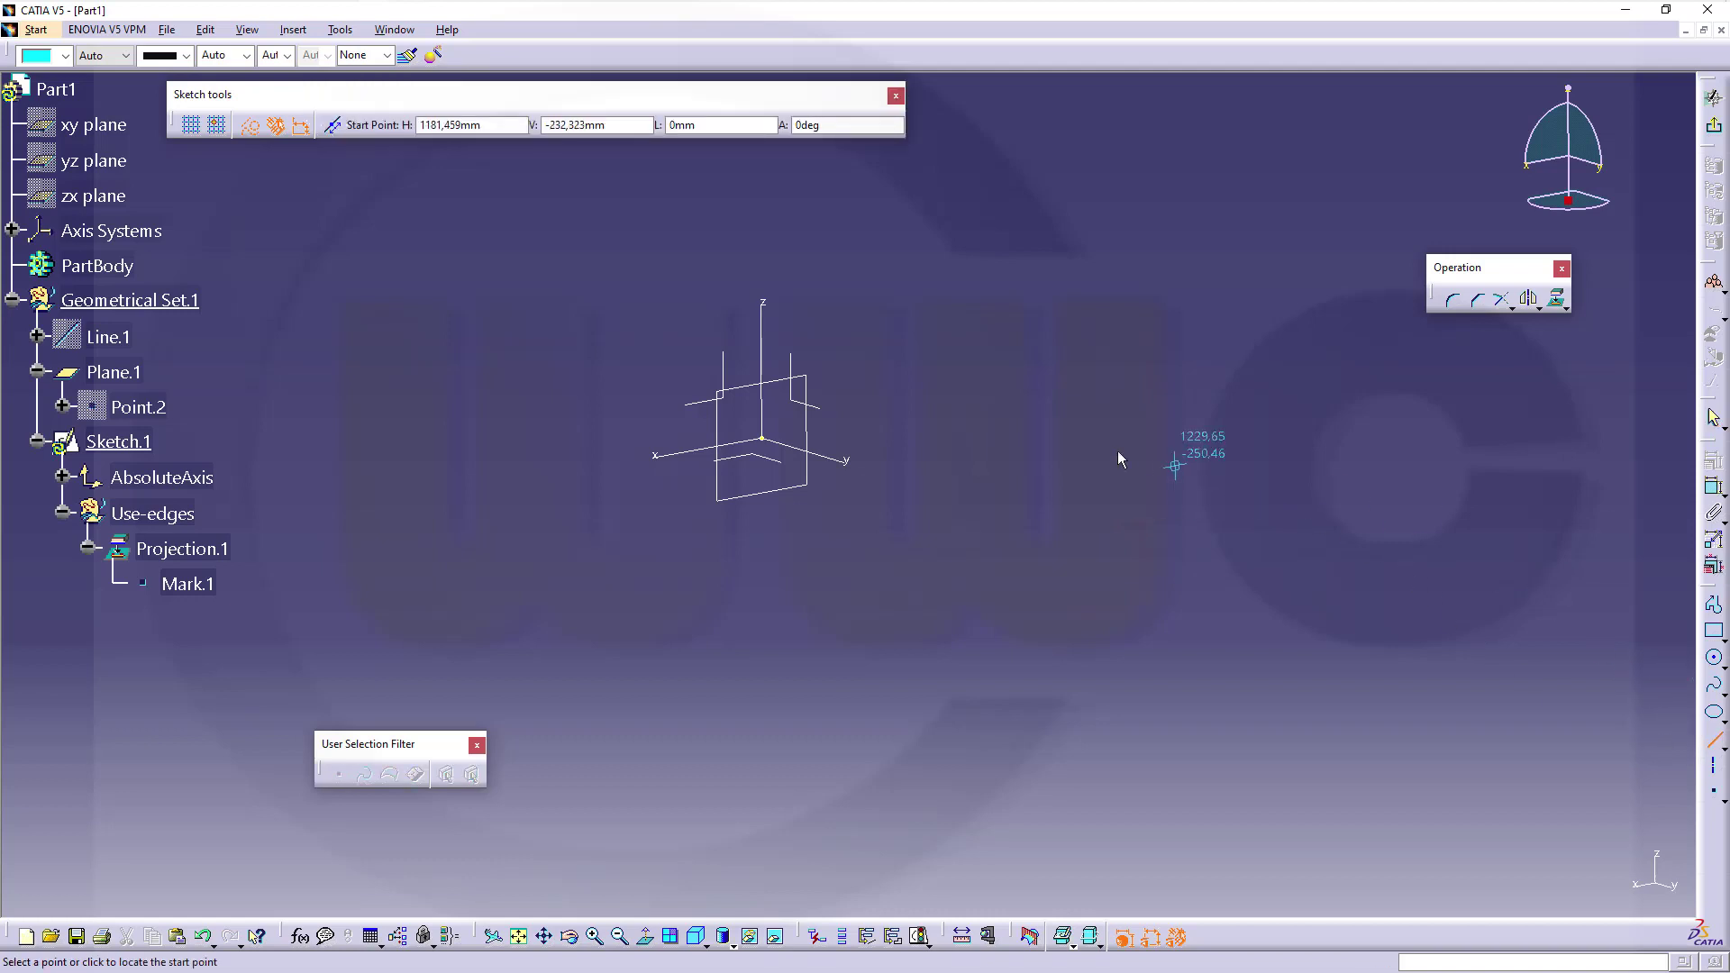
left_click(940, 458)
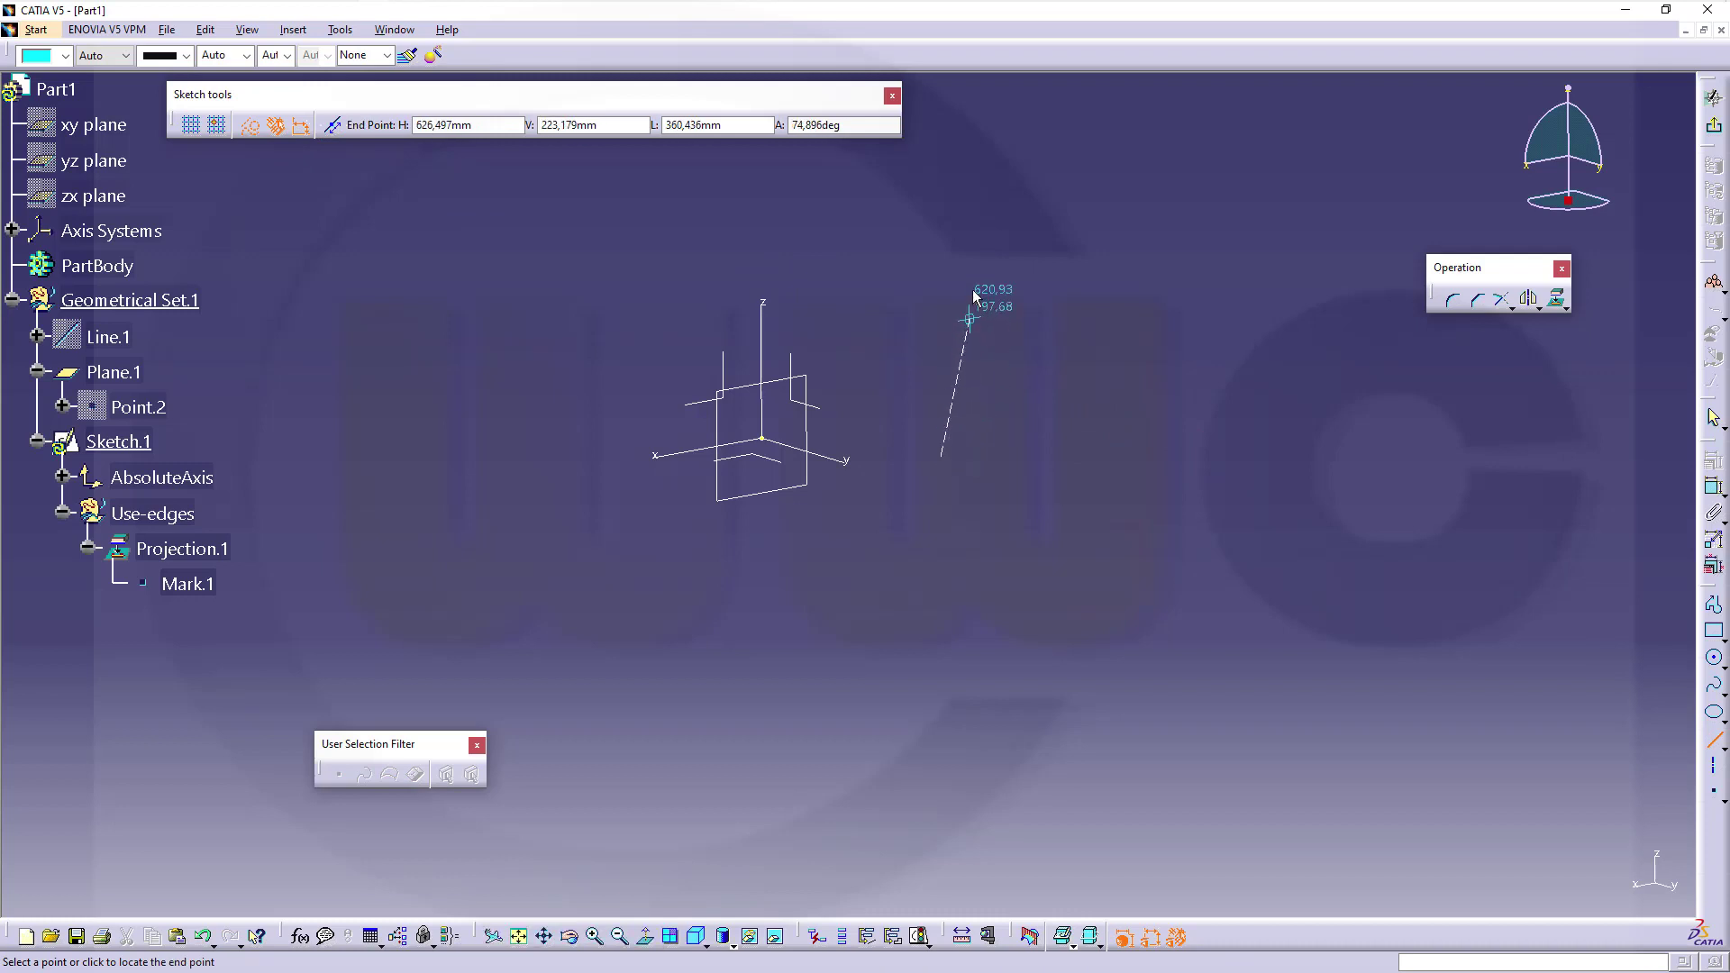
left_click(937, 245)
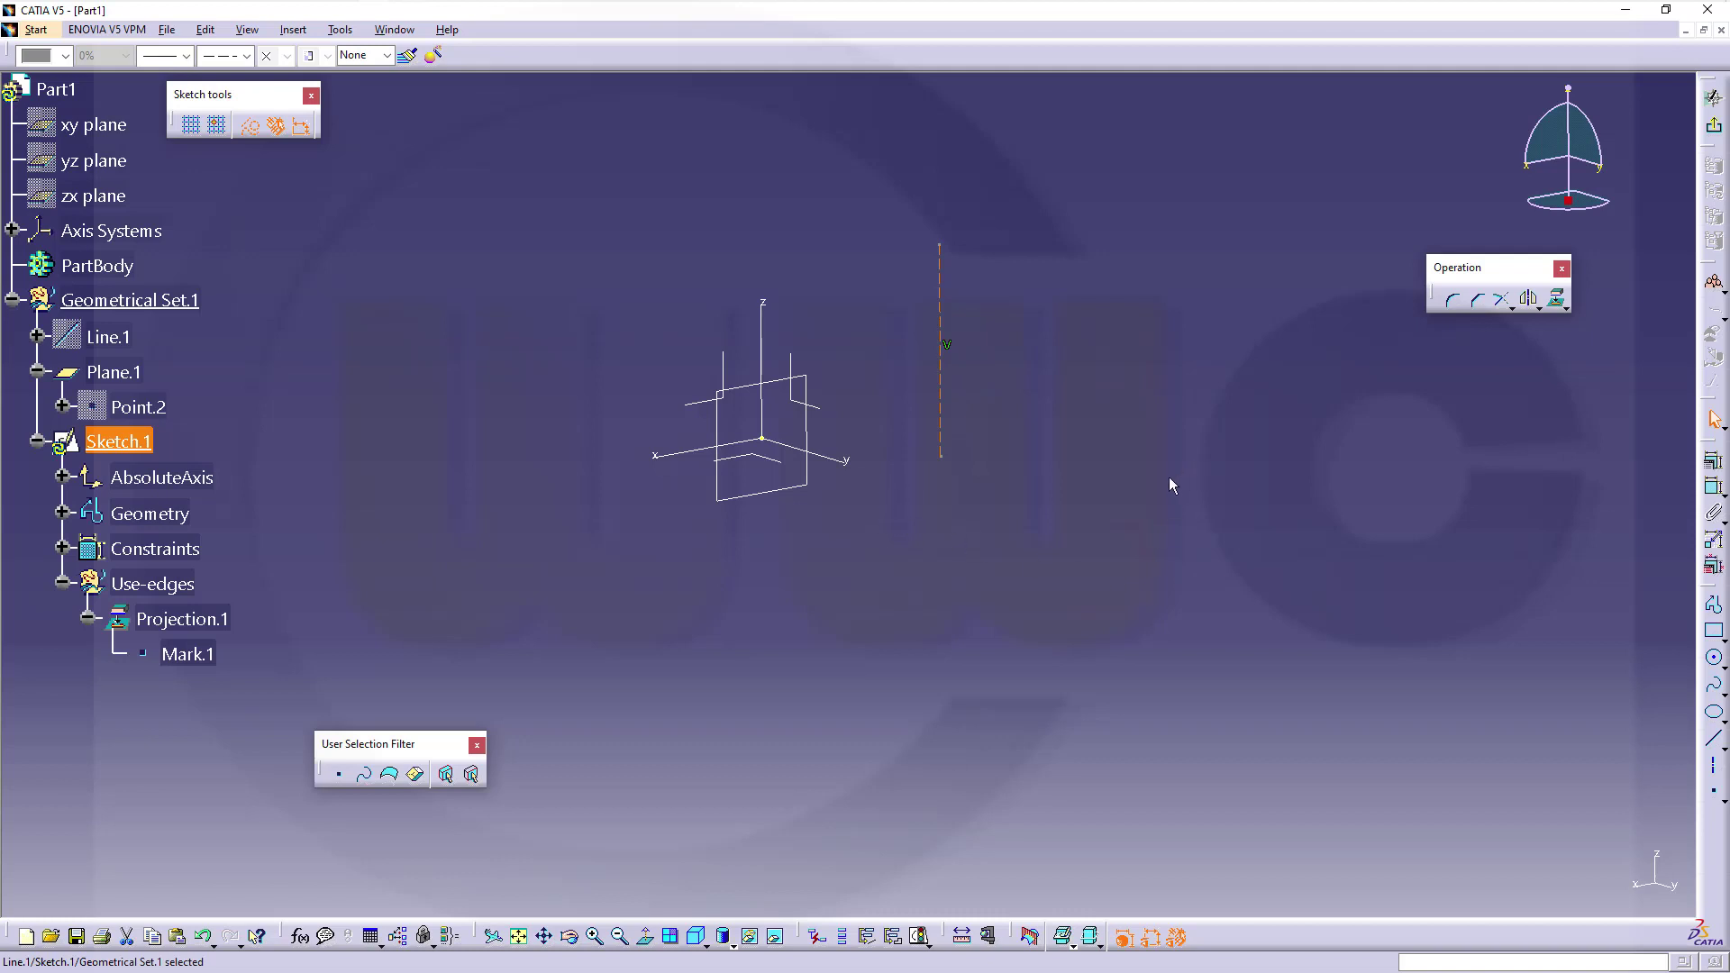
left_click(1120, 370)
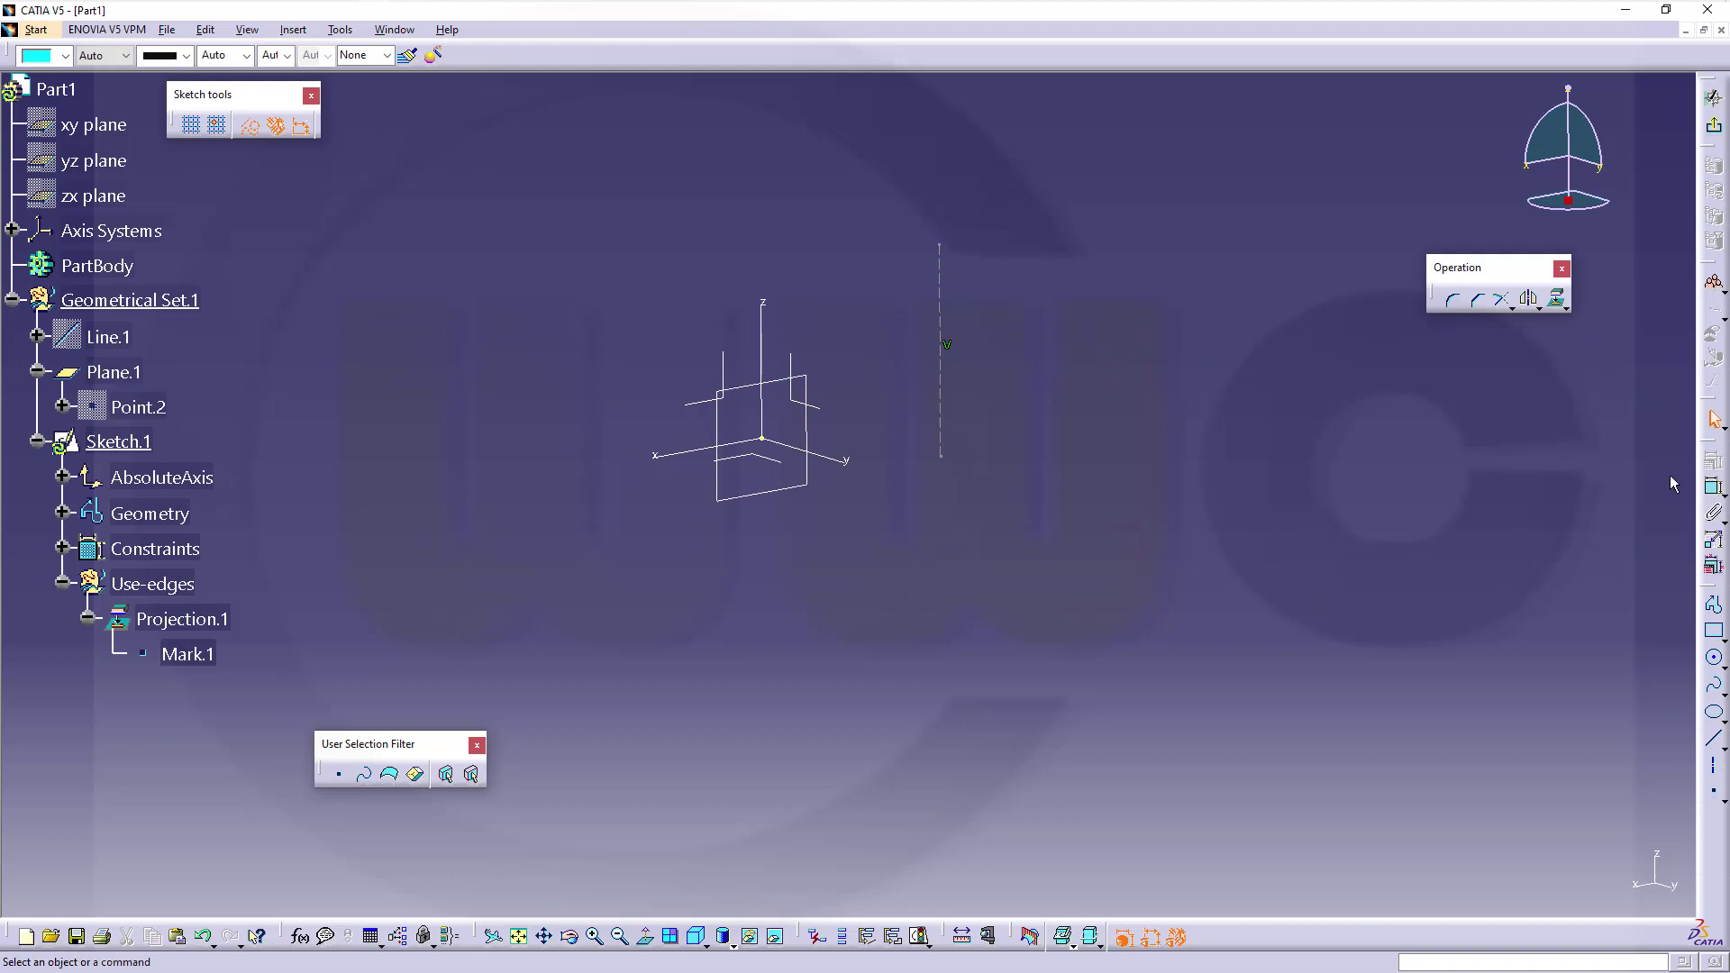
Step: Make the vertical line coincident with Mark.1 and constrain its length to 100 mm
left_click(1714, 487)
left_click(202, 663)
right_click(664, 626)
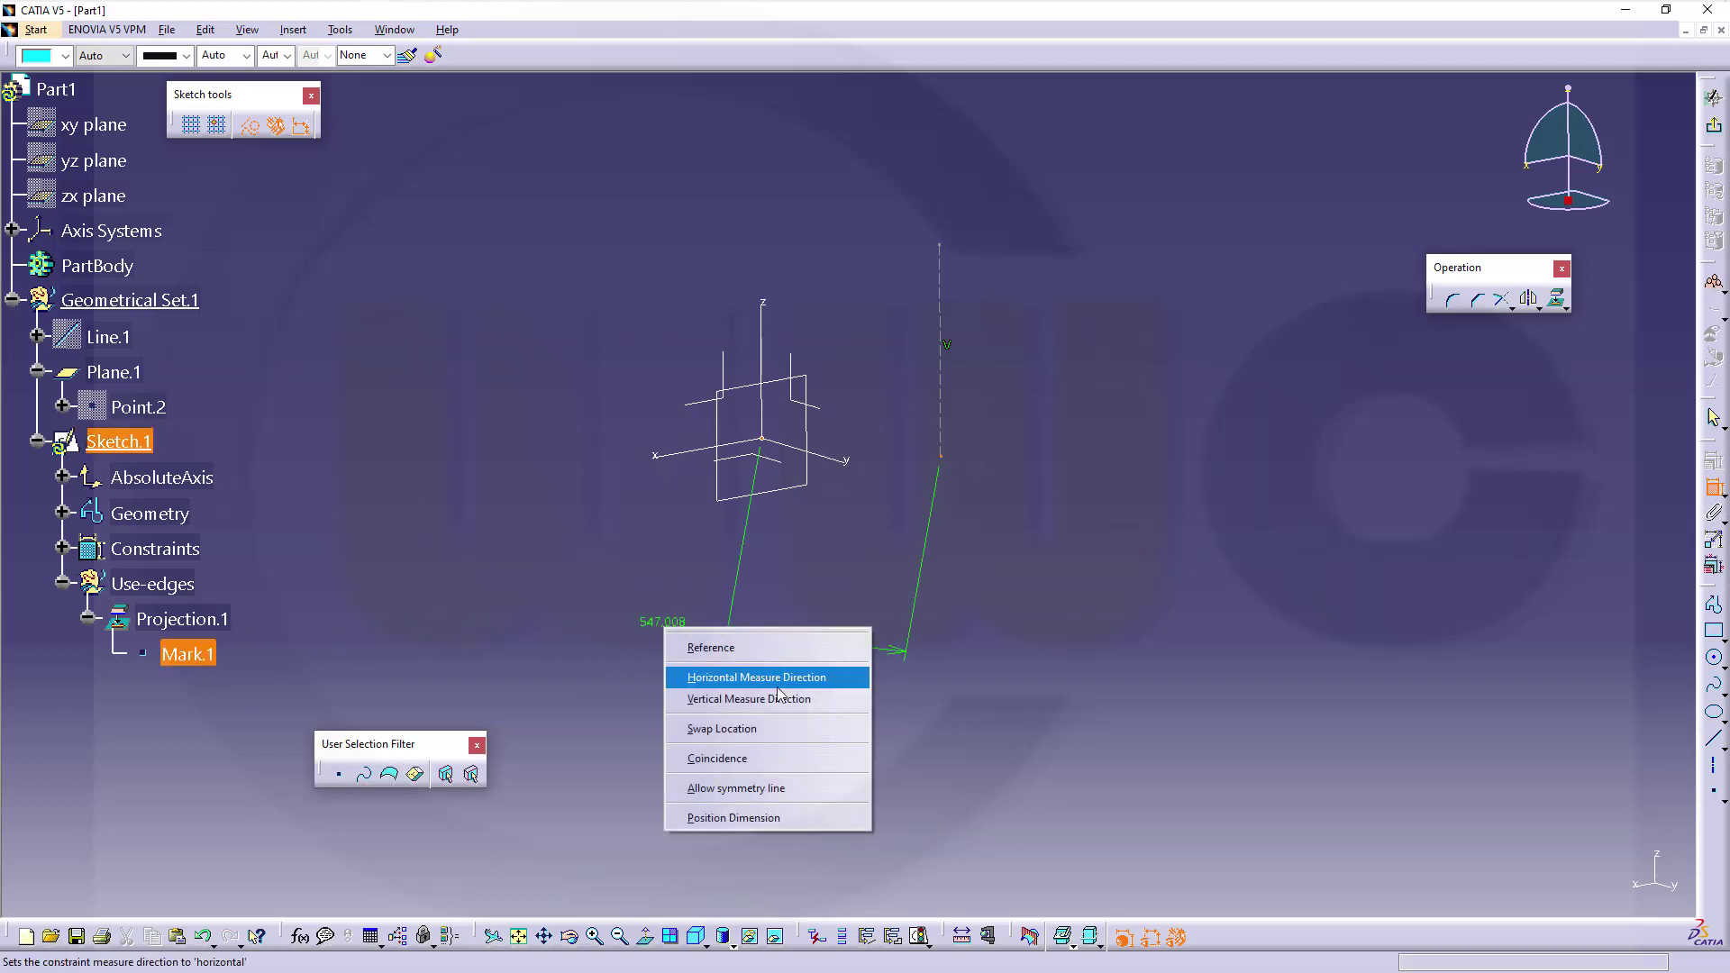
left_click(762, 760)
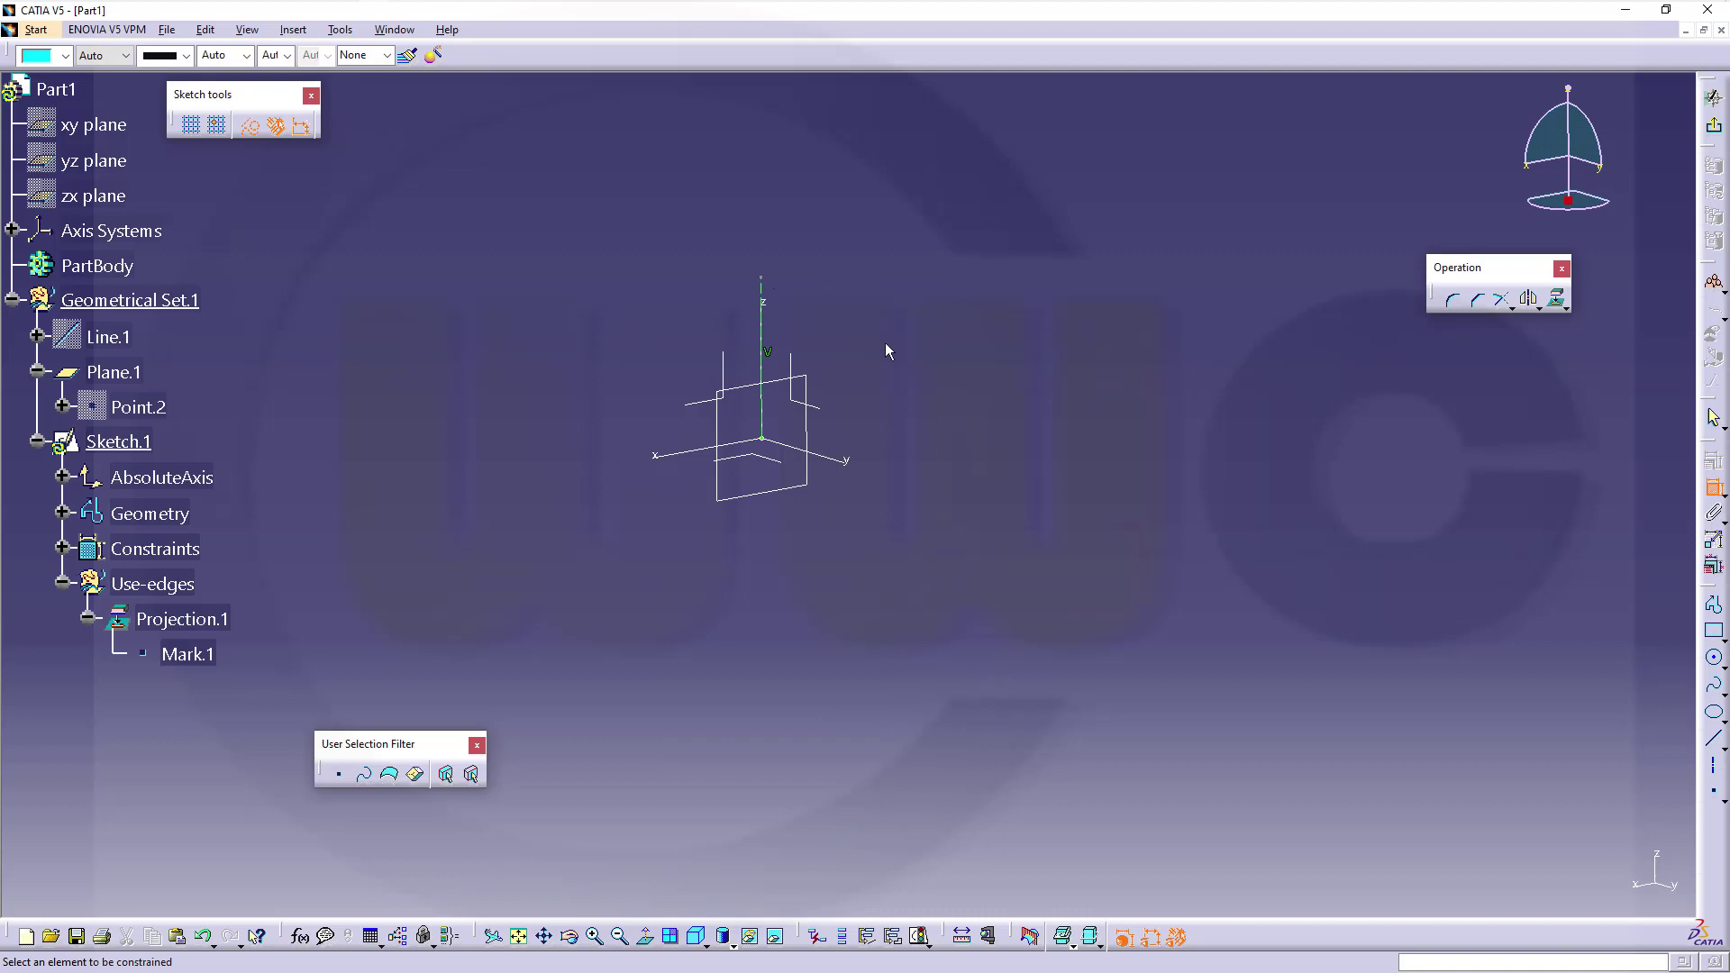
left_click(773, 293)
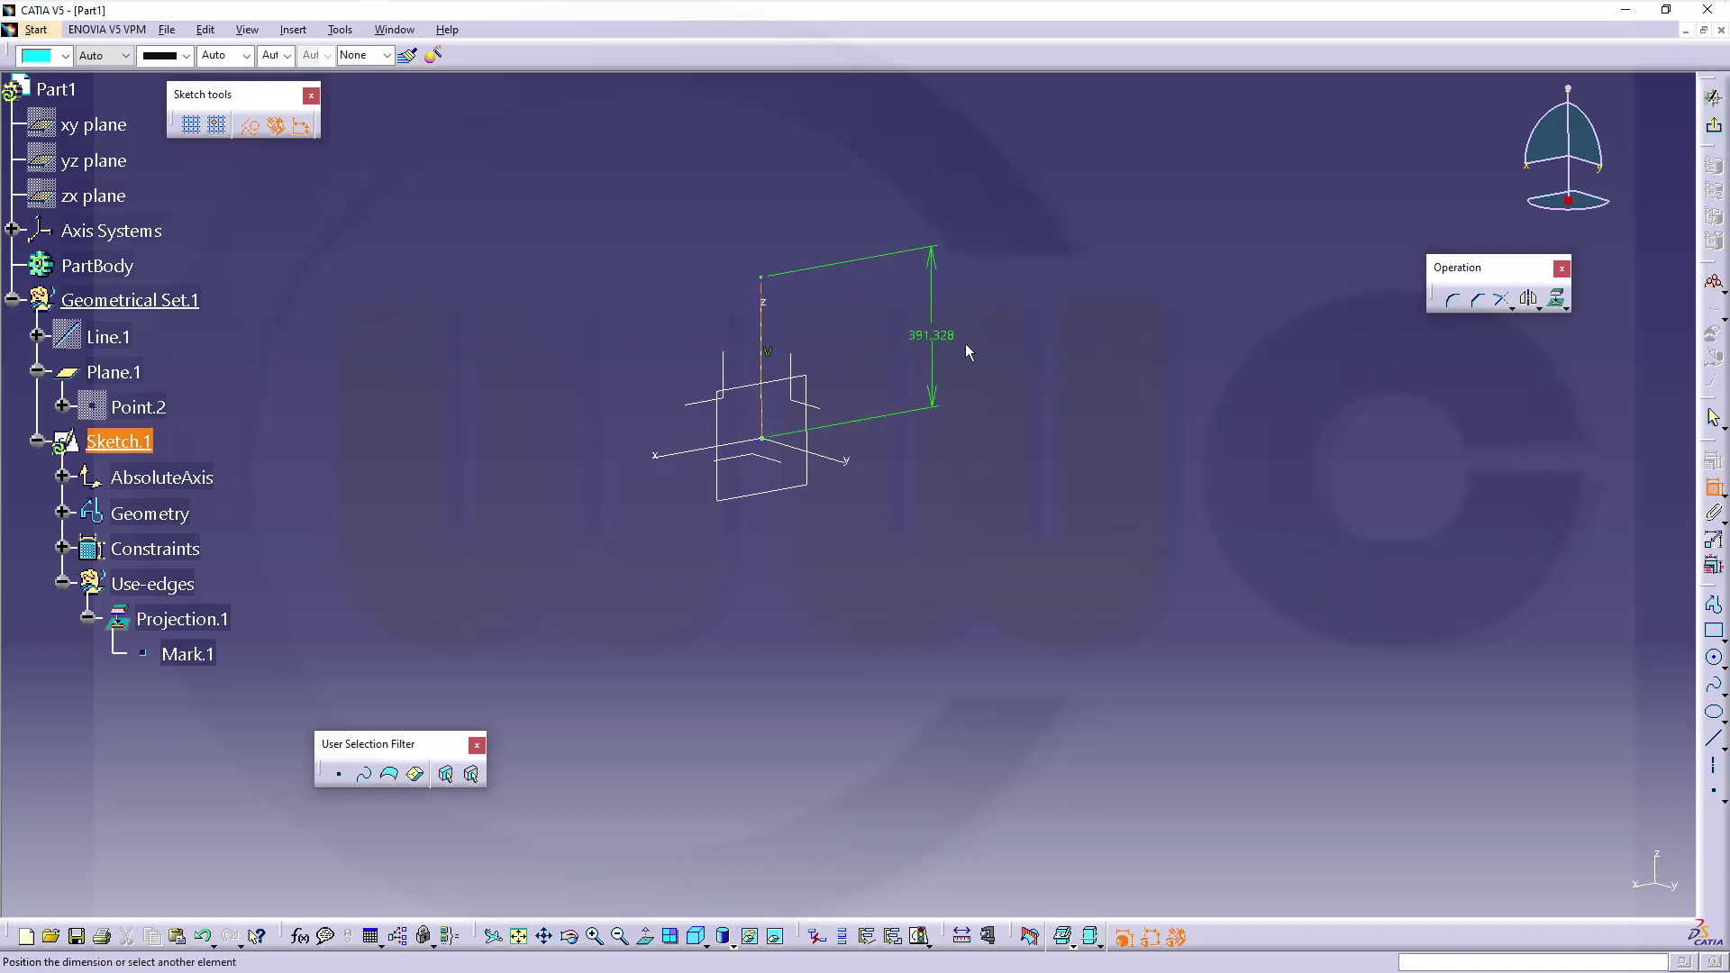
left_click(996, 347)
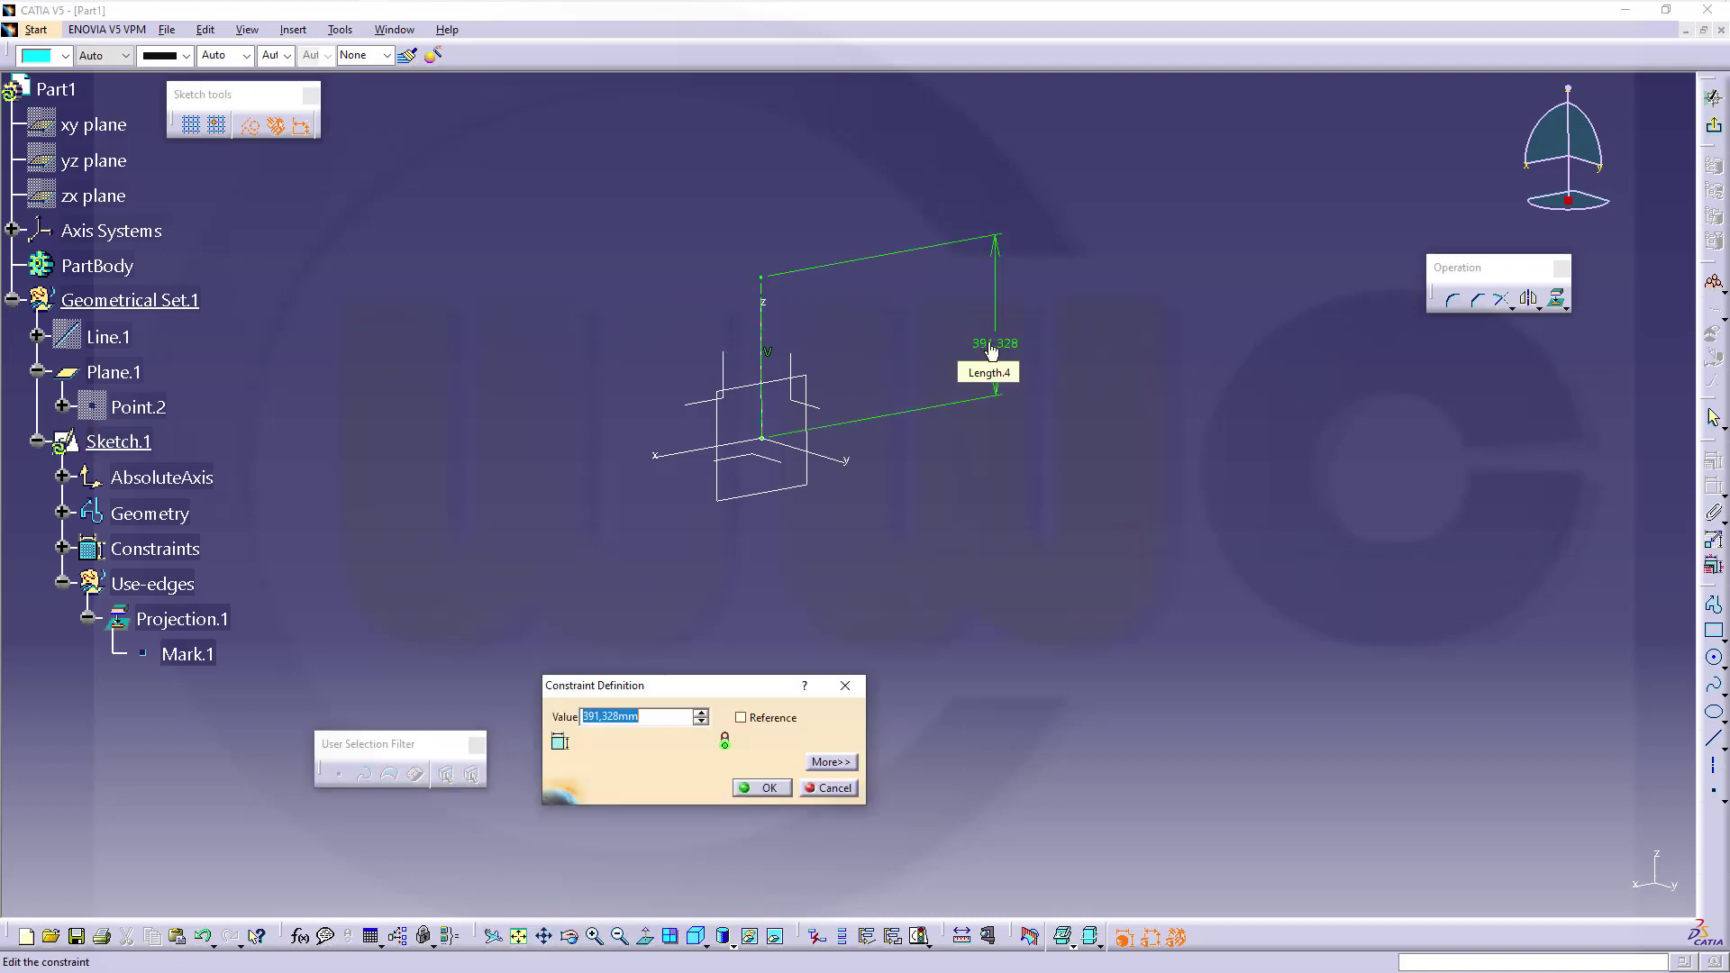
type("100")
key("Return")
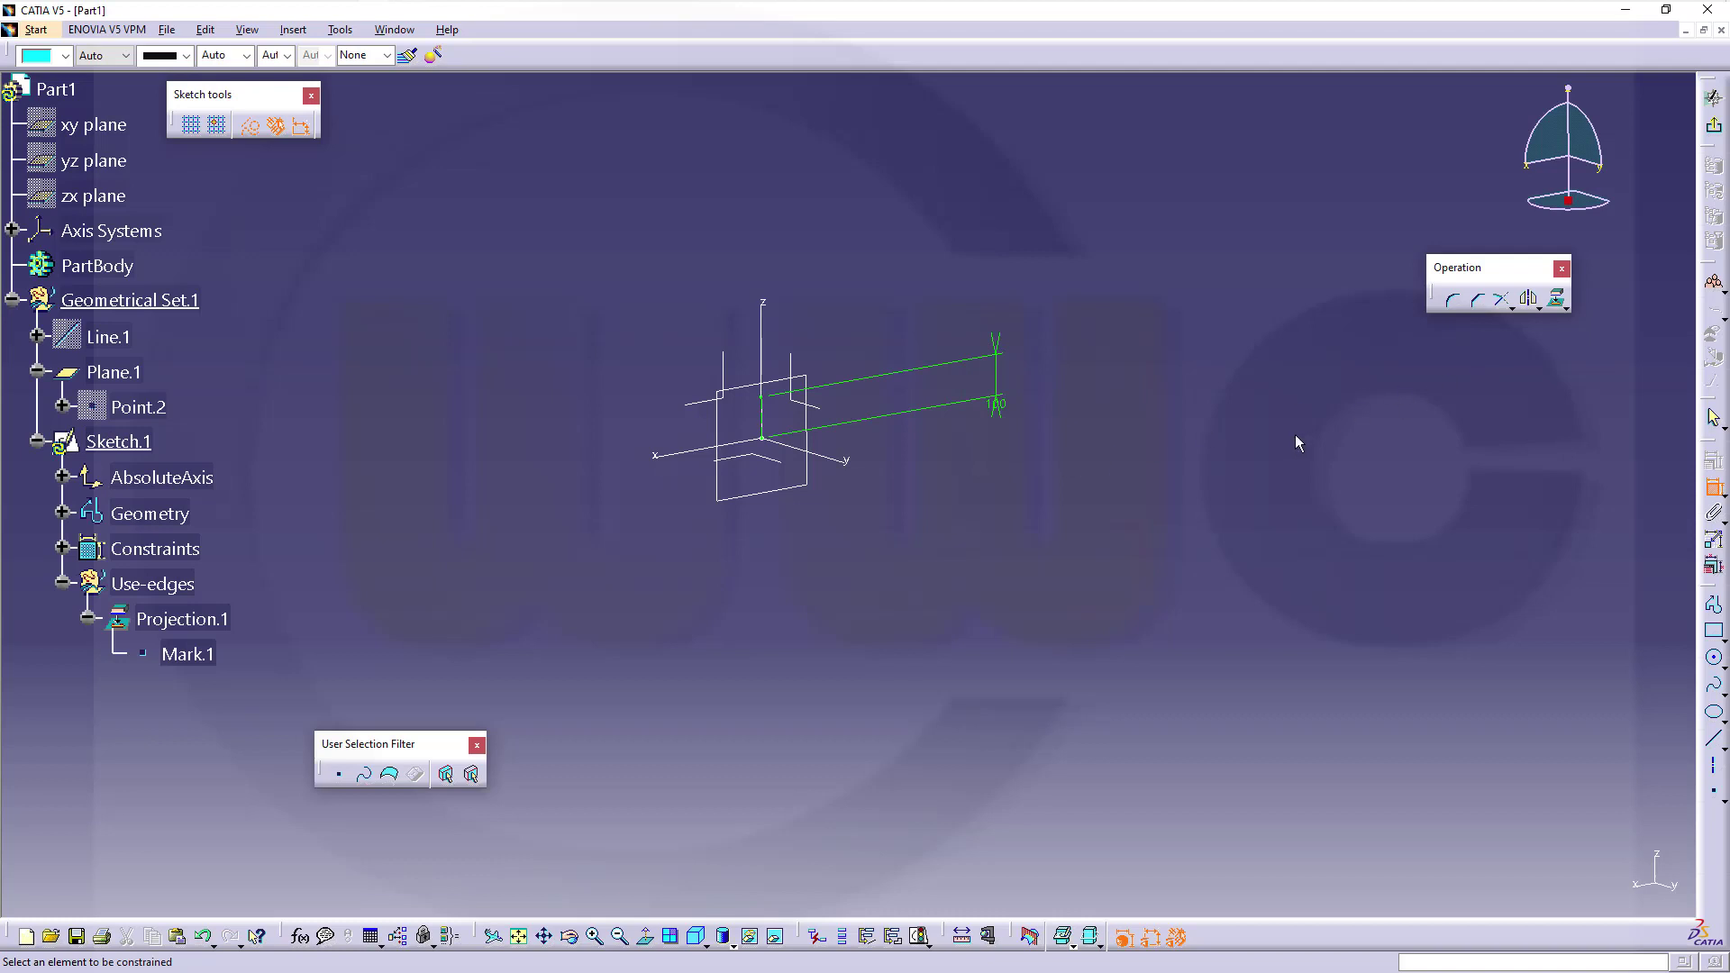
left_click(645, 937)
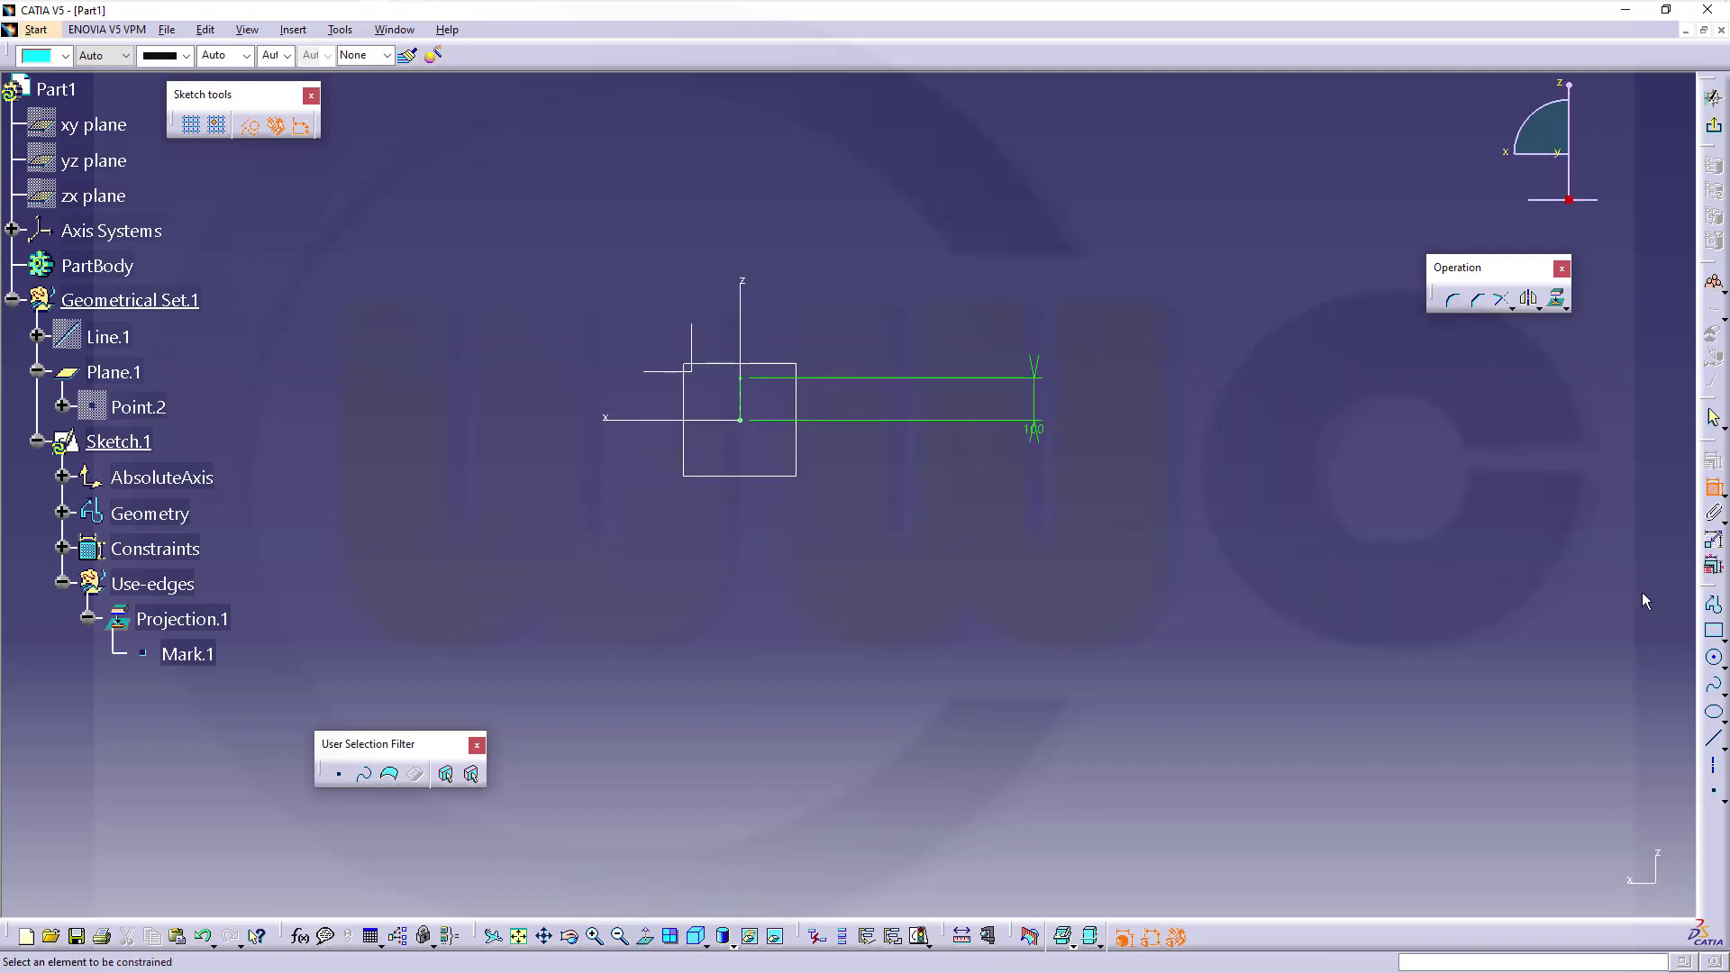
Step: Draw the hat profile as one polyline: left flange, peak, down slope, right flange
left_click(1714, 605)
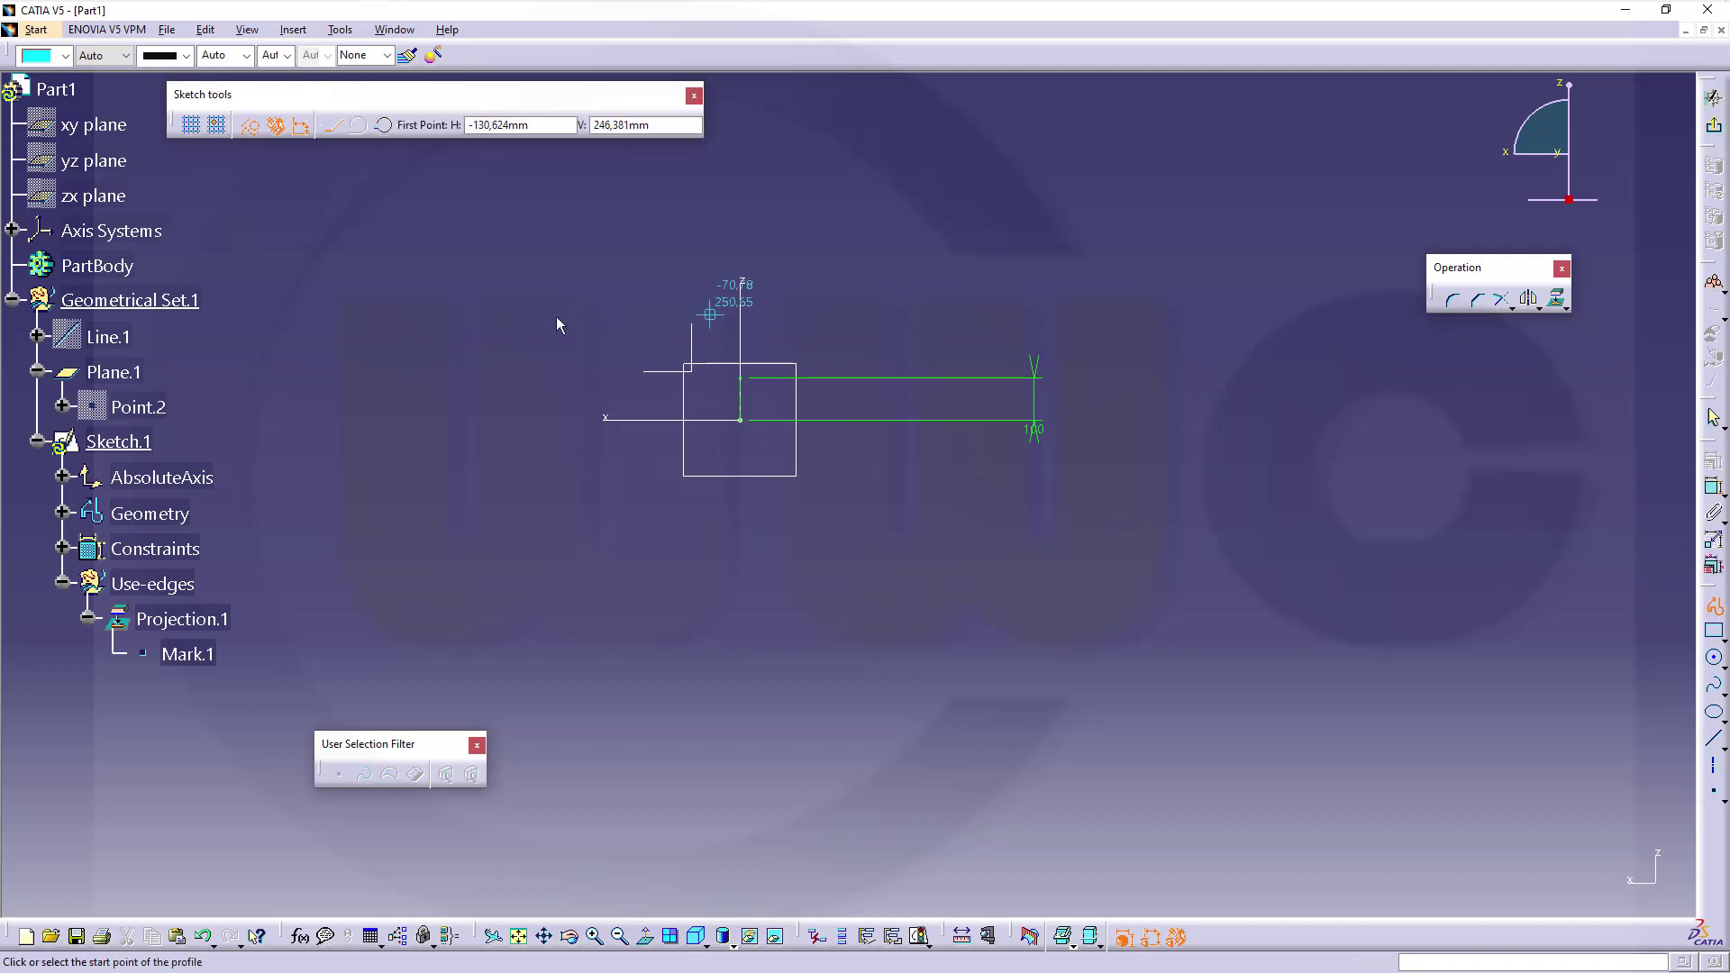
left_click(478, 330)
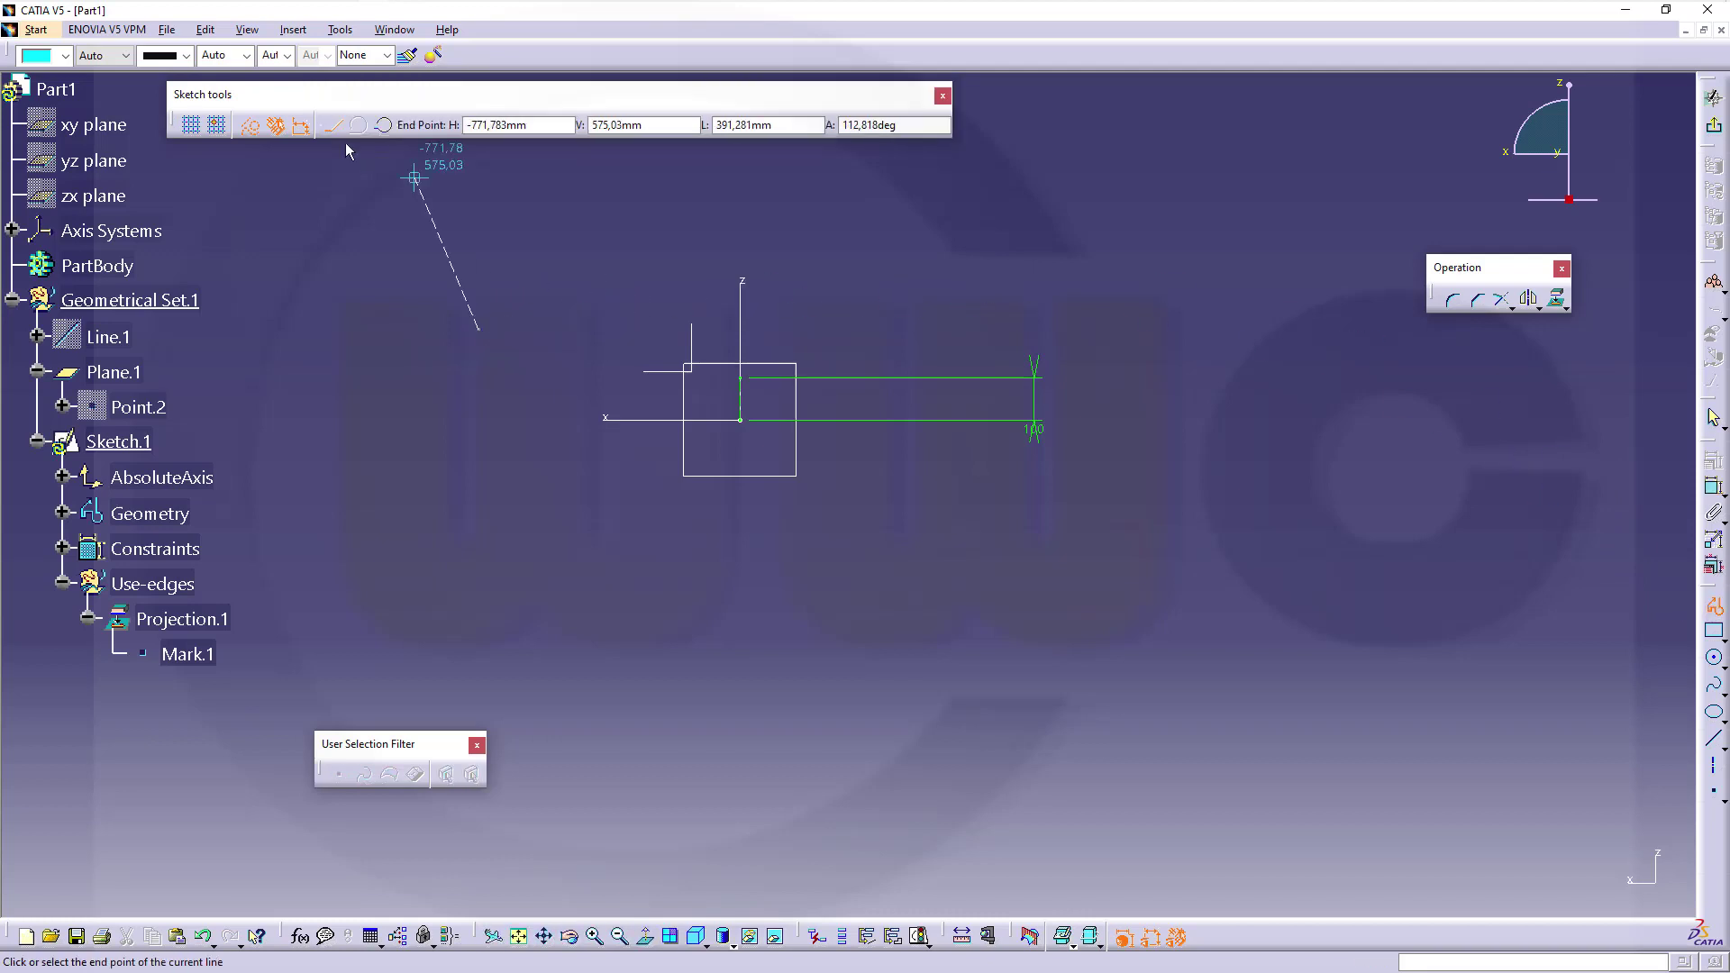
left_click(618, 331)
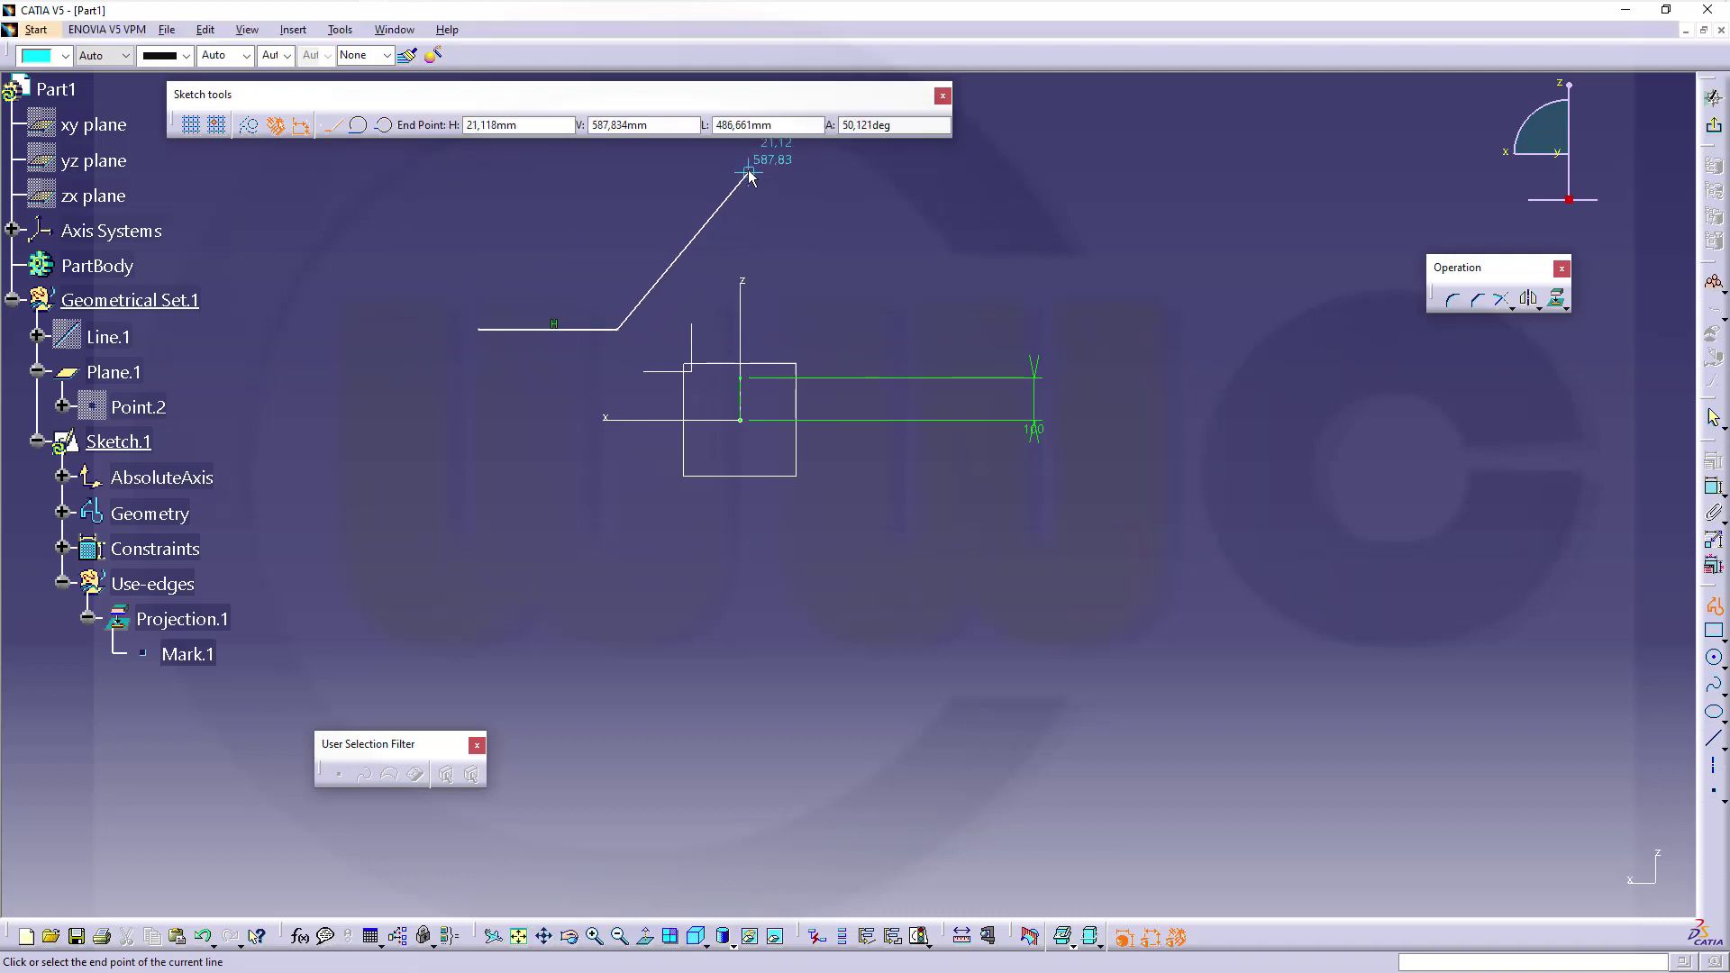
middle_click_drag(747, 171, 739, 348)
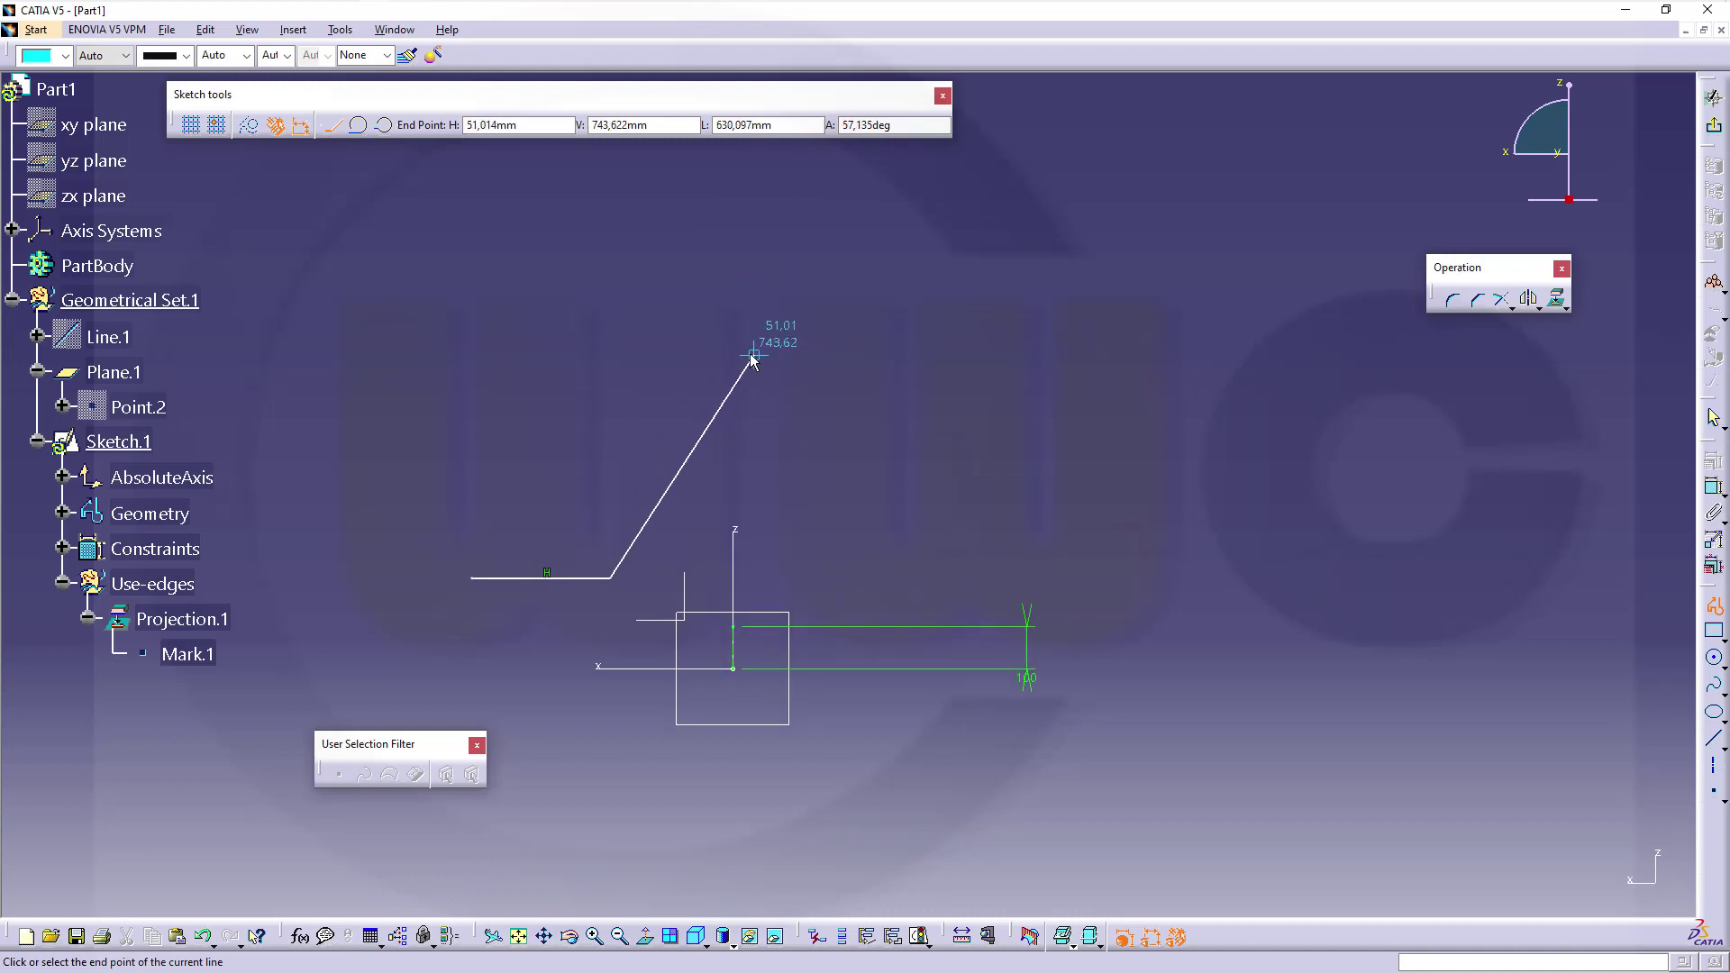
left_click(751, 357)
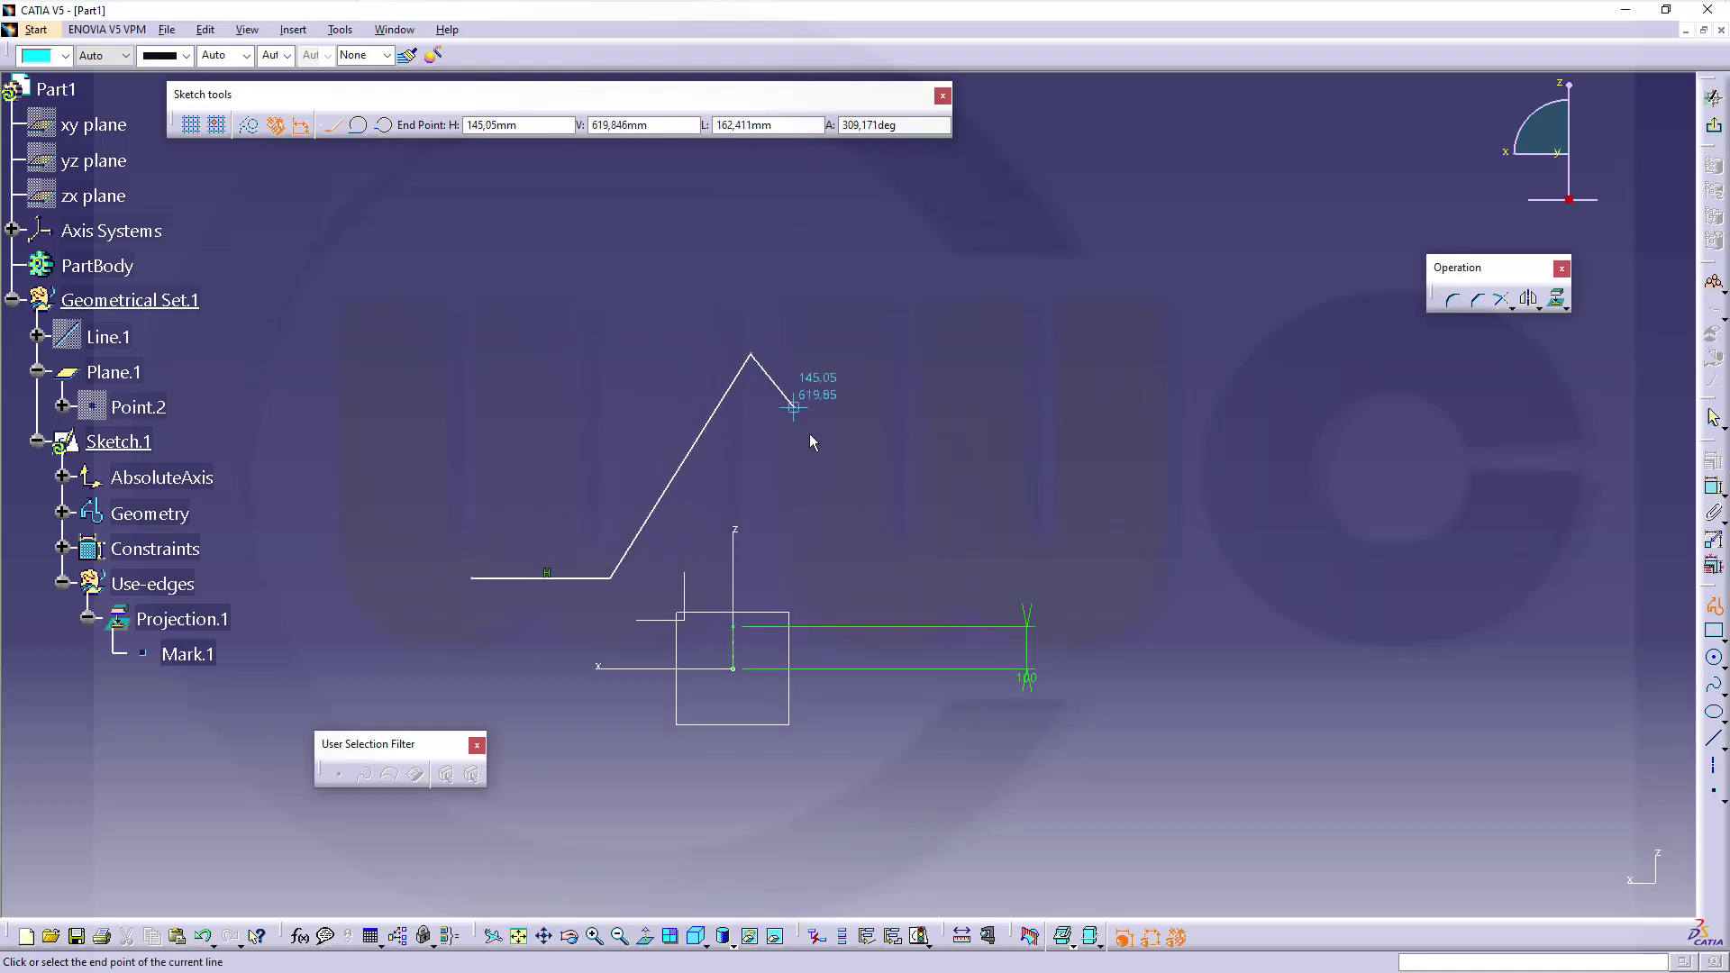
left_click(863, 580)
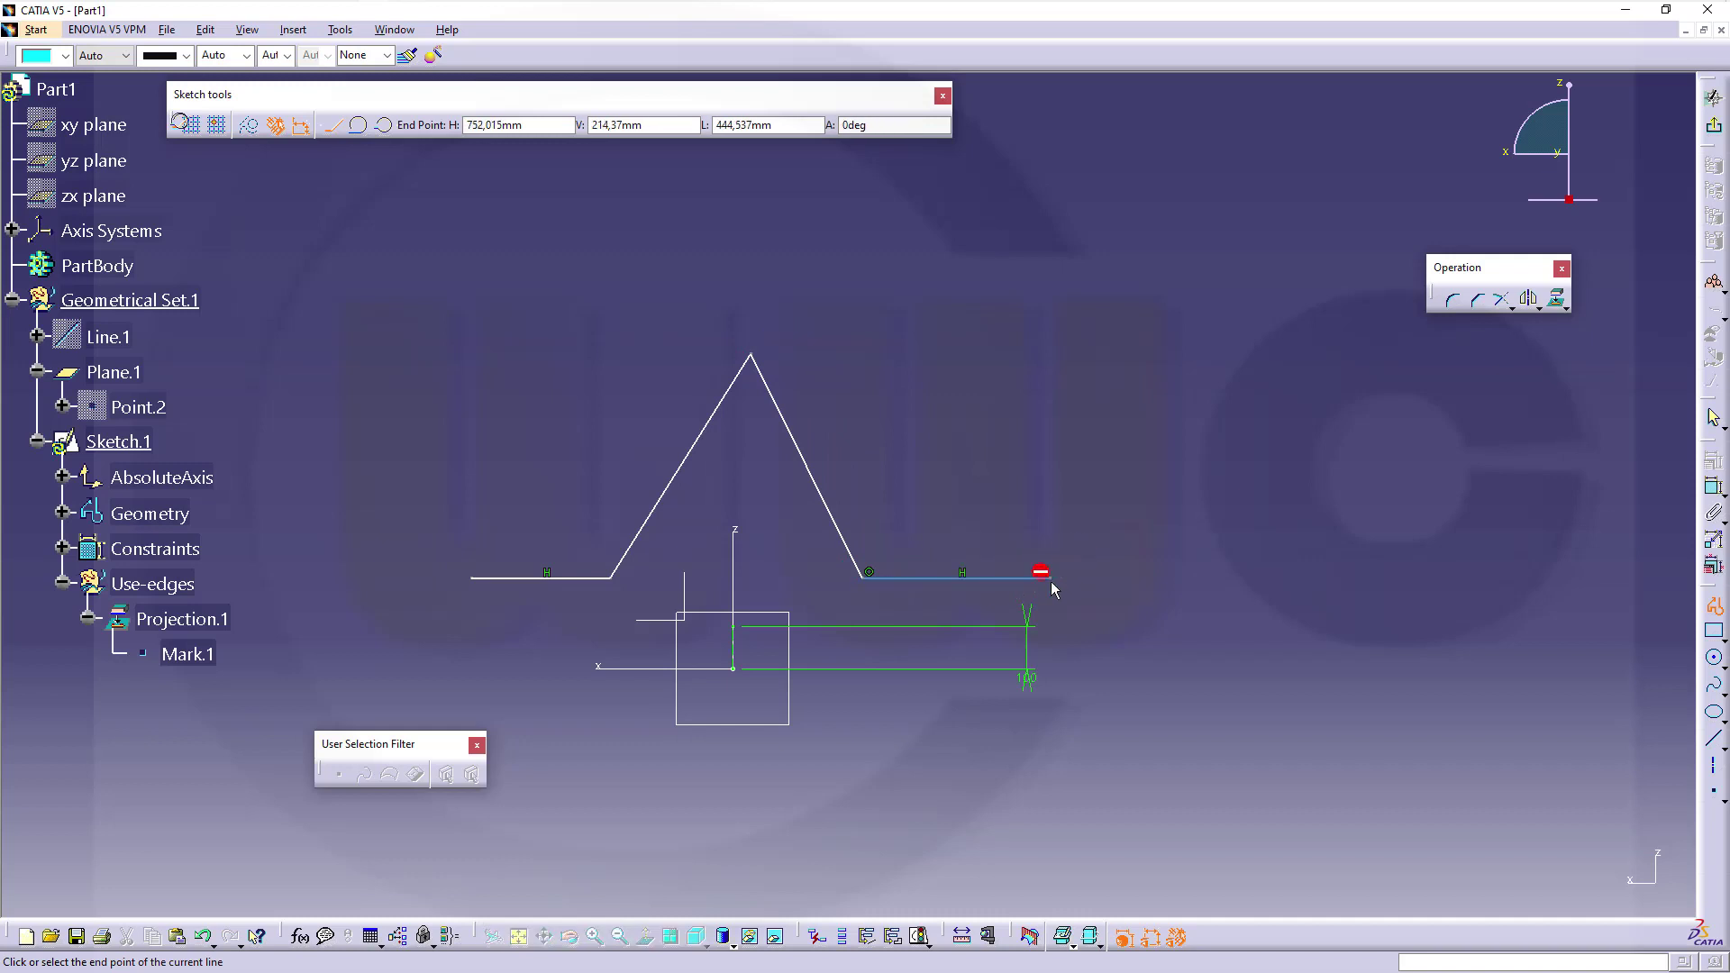
double_click(1047, 578)
left_click(988, 552)
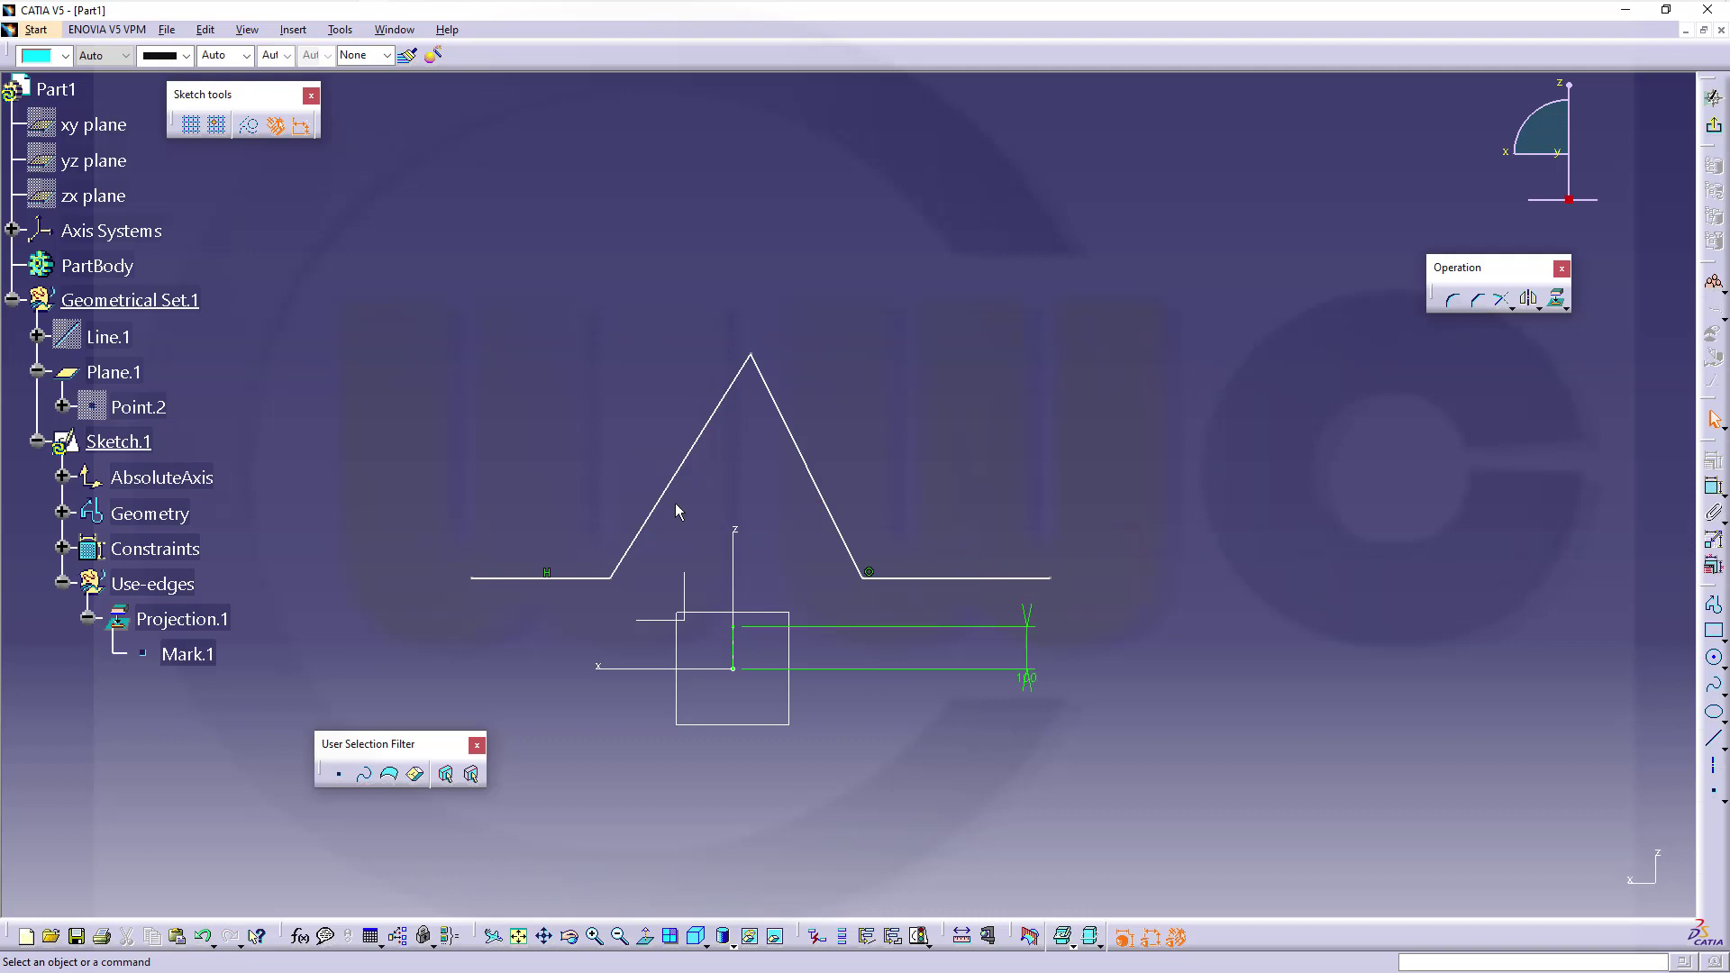
Step: Delete the automatic horizontal constraints and make the two slopes symmetric about the V axis
left_click(547, 573)
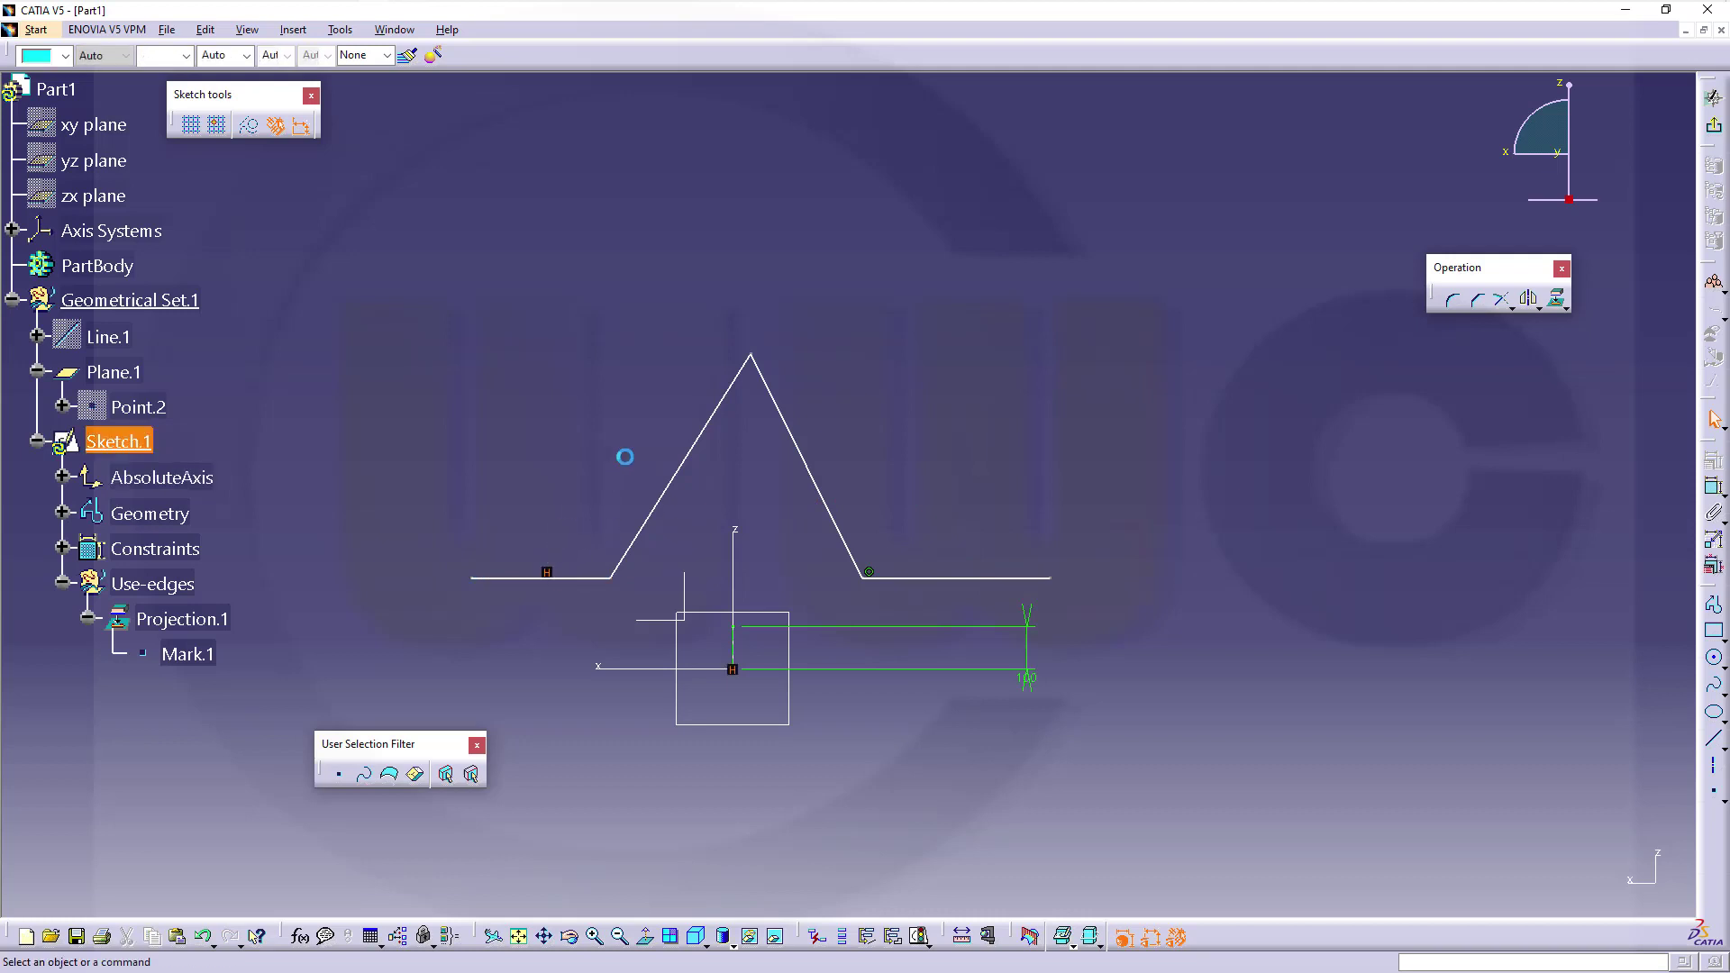
key("Delete")
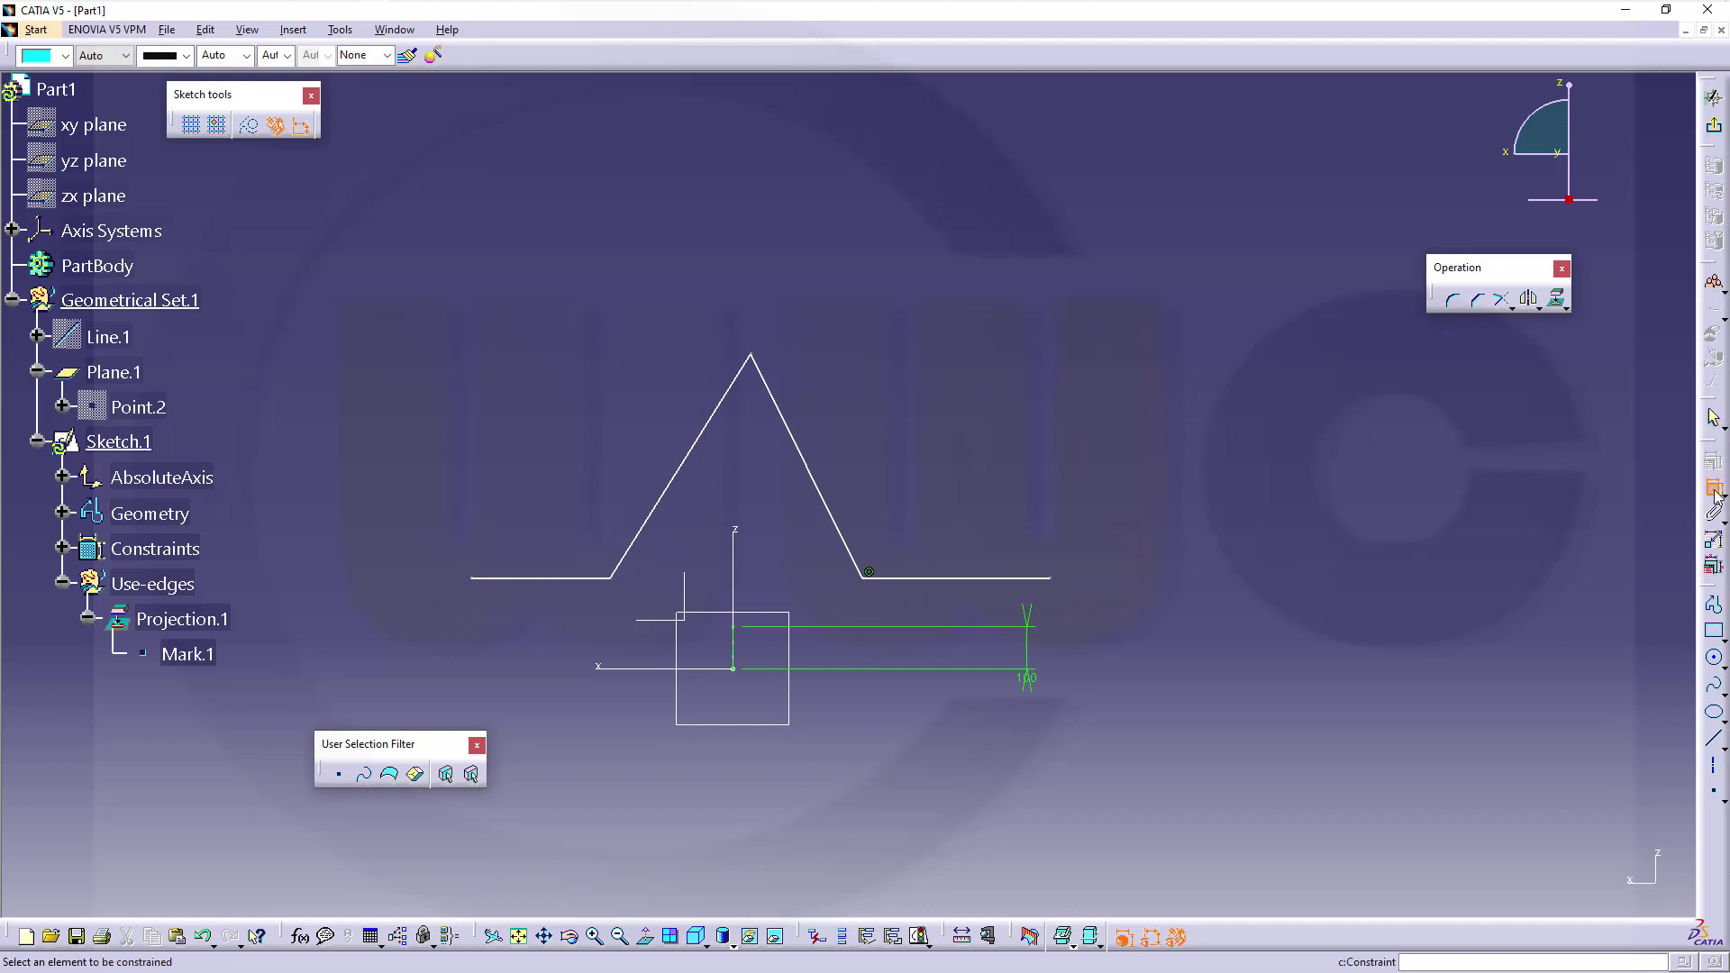
left_click(692, 455)
left_click(798, 450)
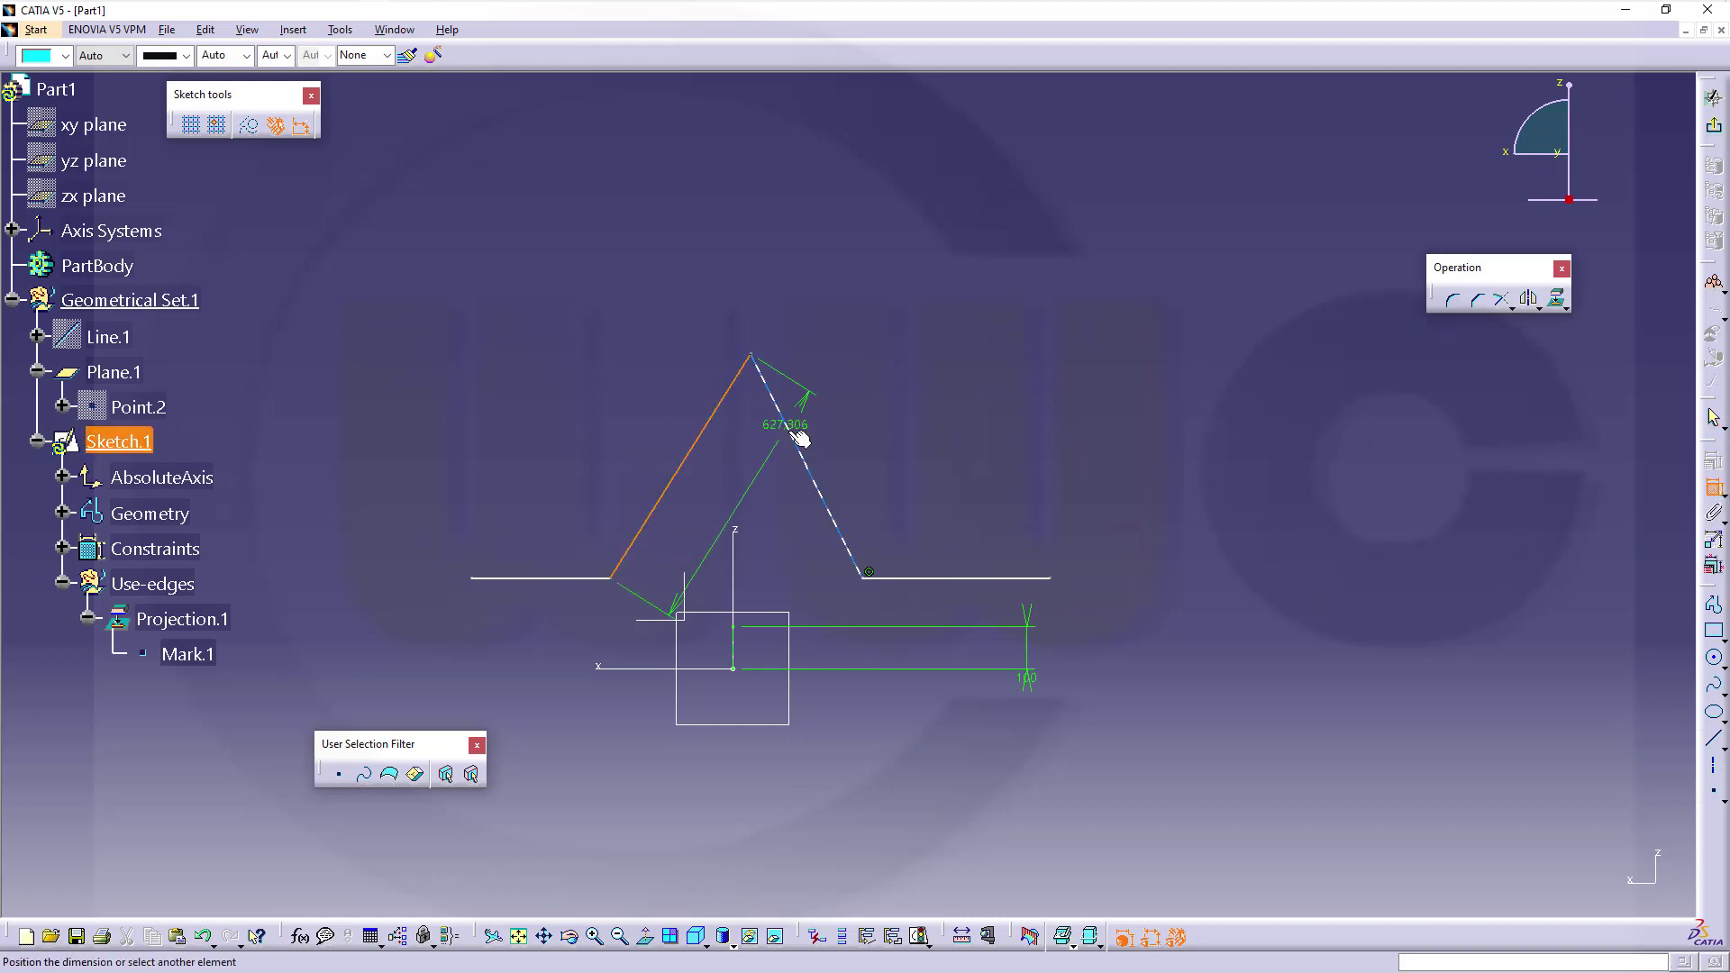
right_click(822, 273)
left_click(894, 425)
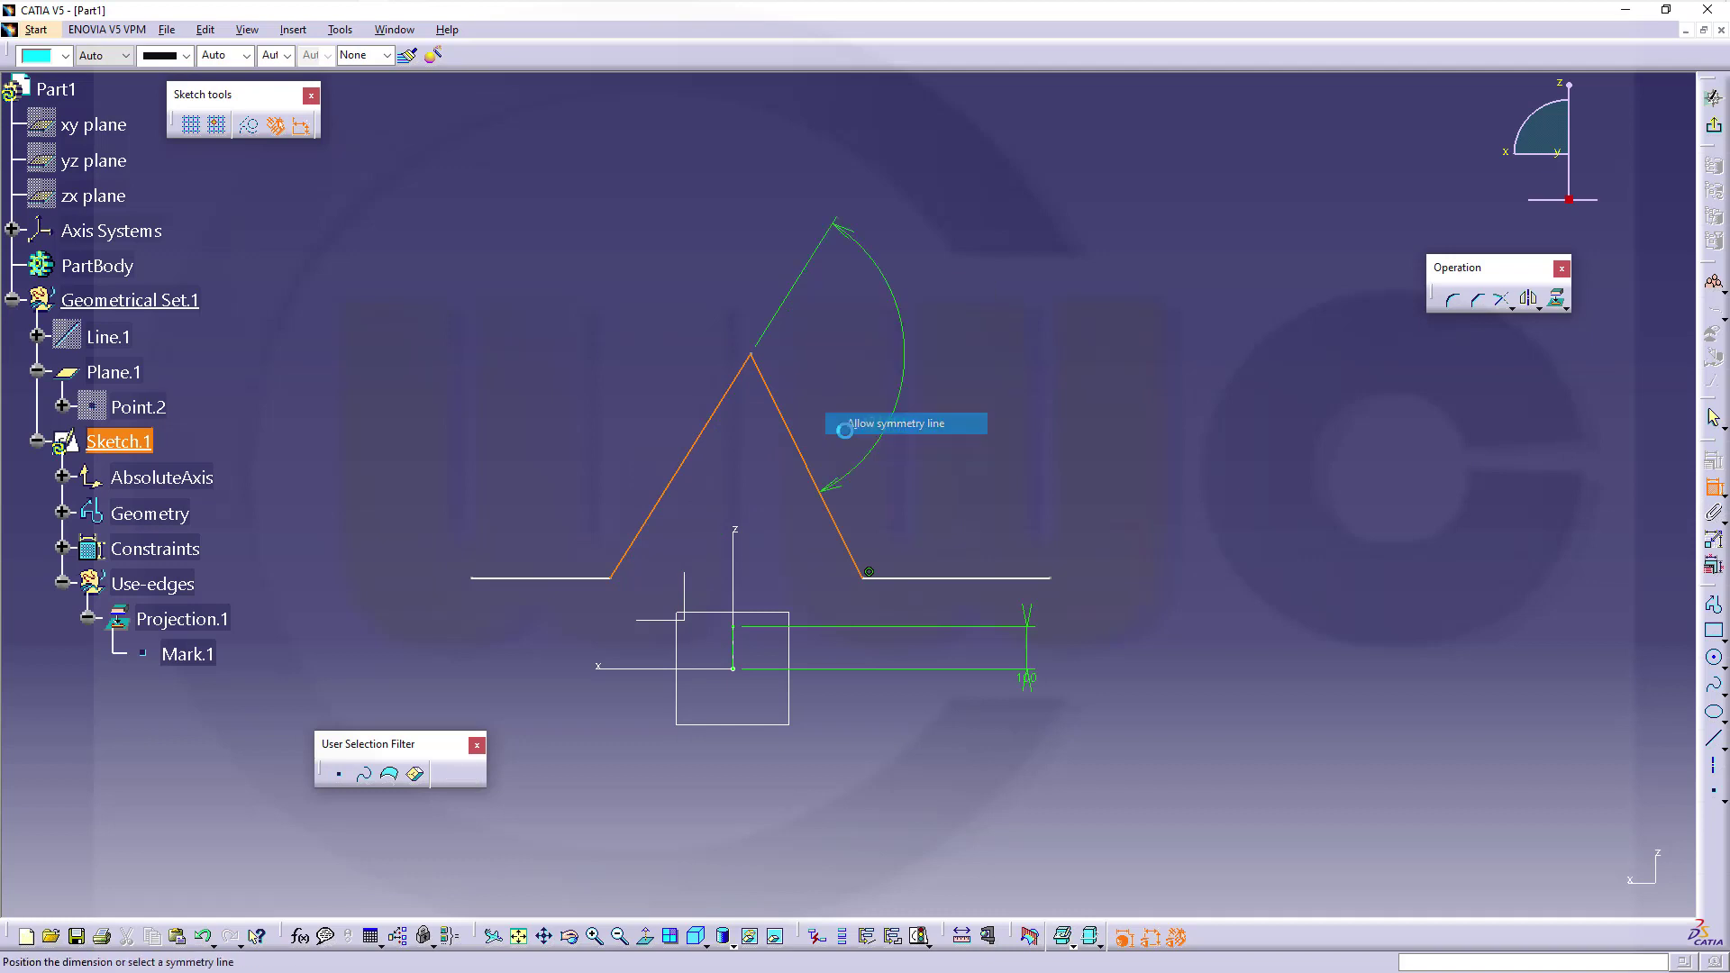
left_click(736, 645)
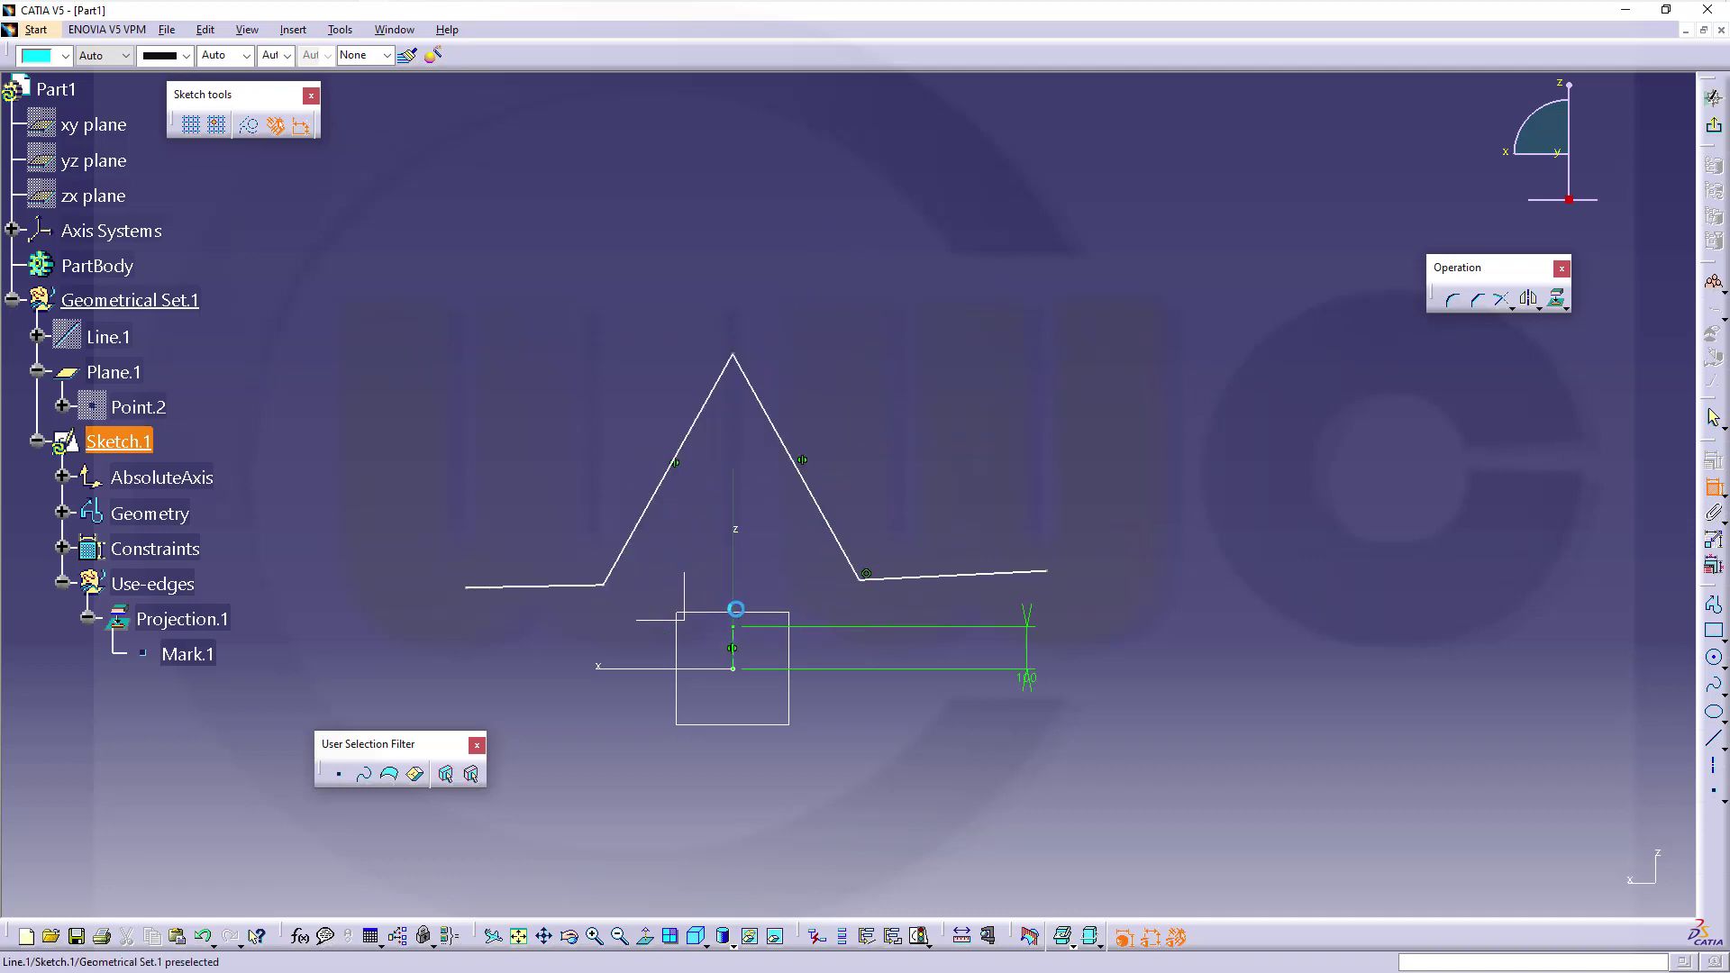
Step: Make the two flanges collinear and the left flange perpendicular to the vertical line
left_click(531, 590)
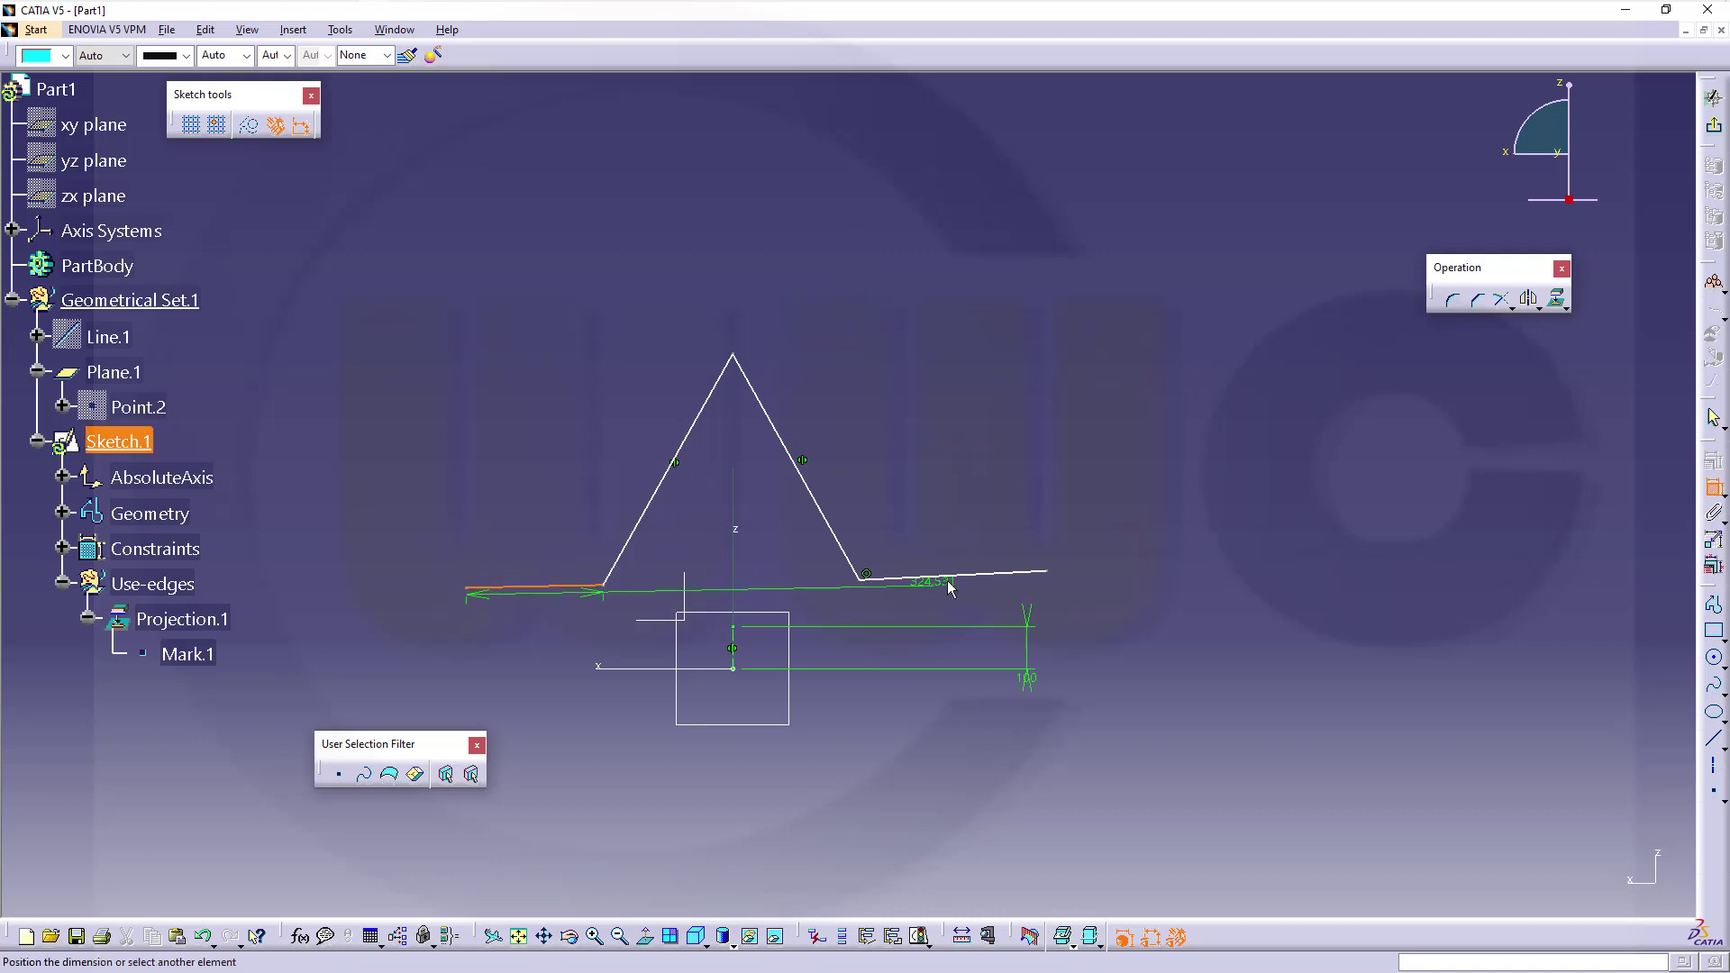
left_click(971, 581)
right_click(988, 521)
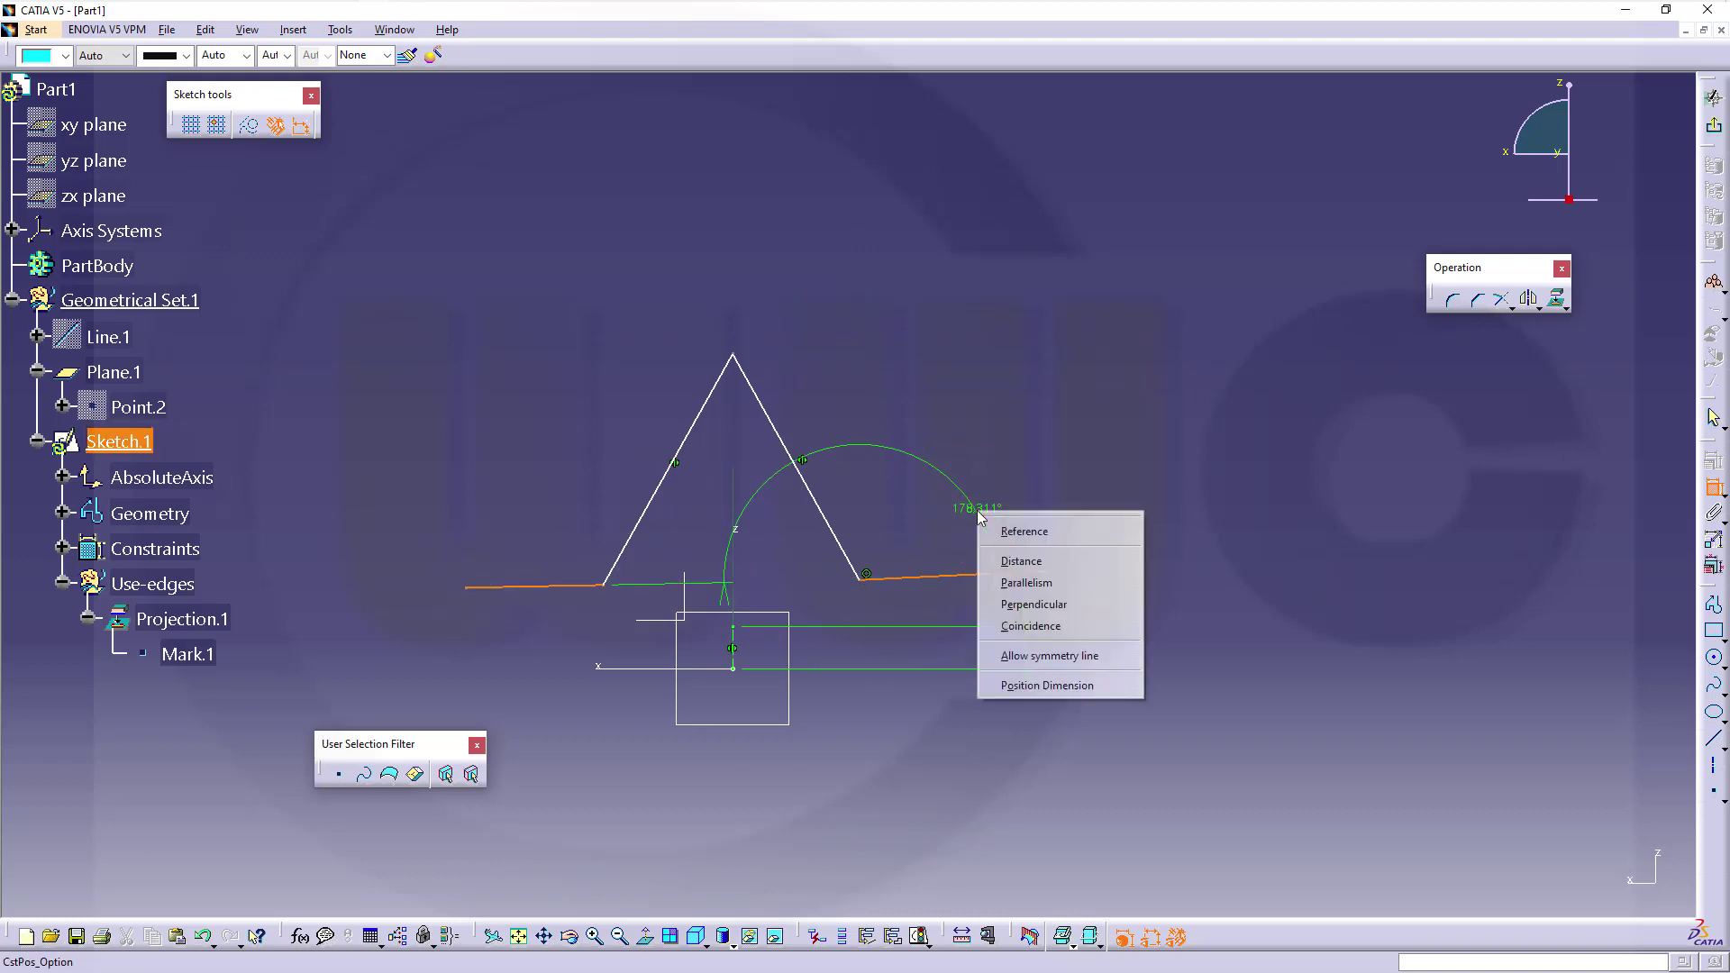
left_click(1011, 626)
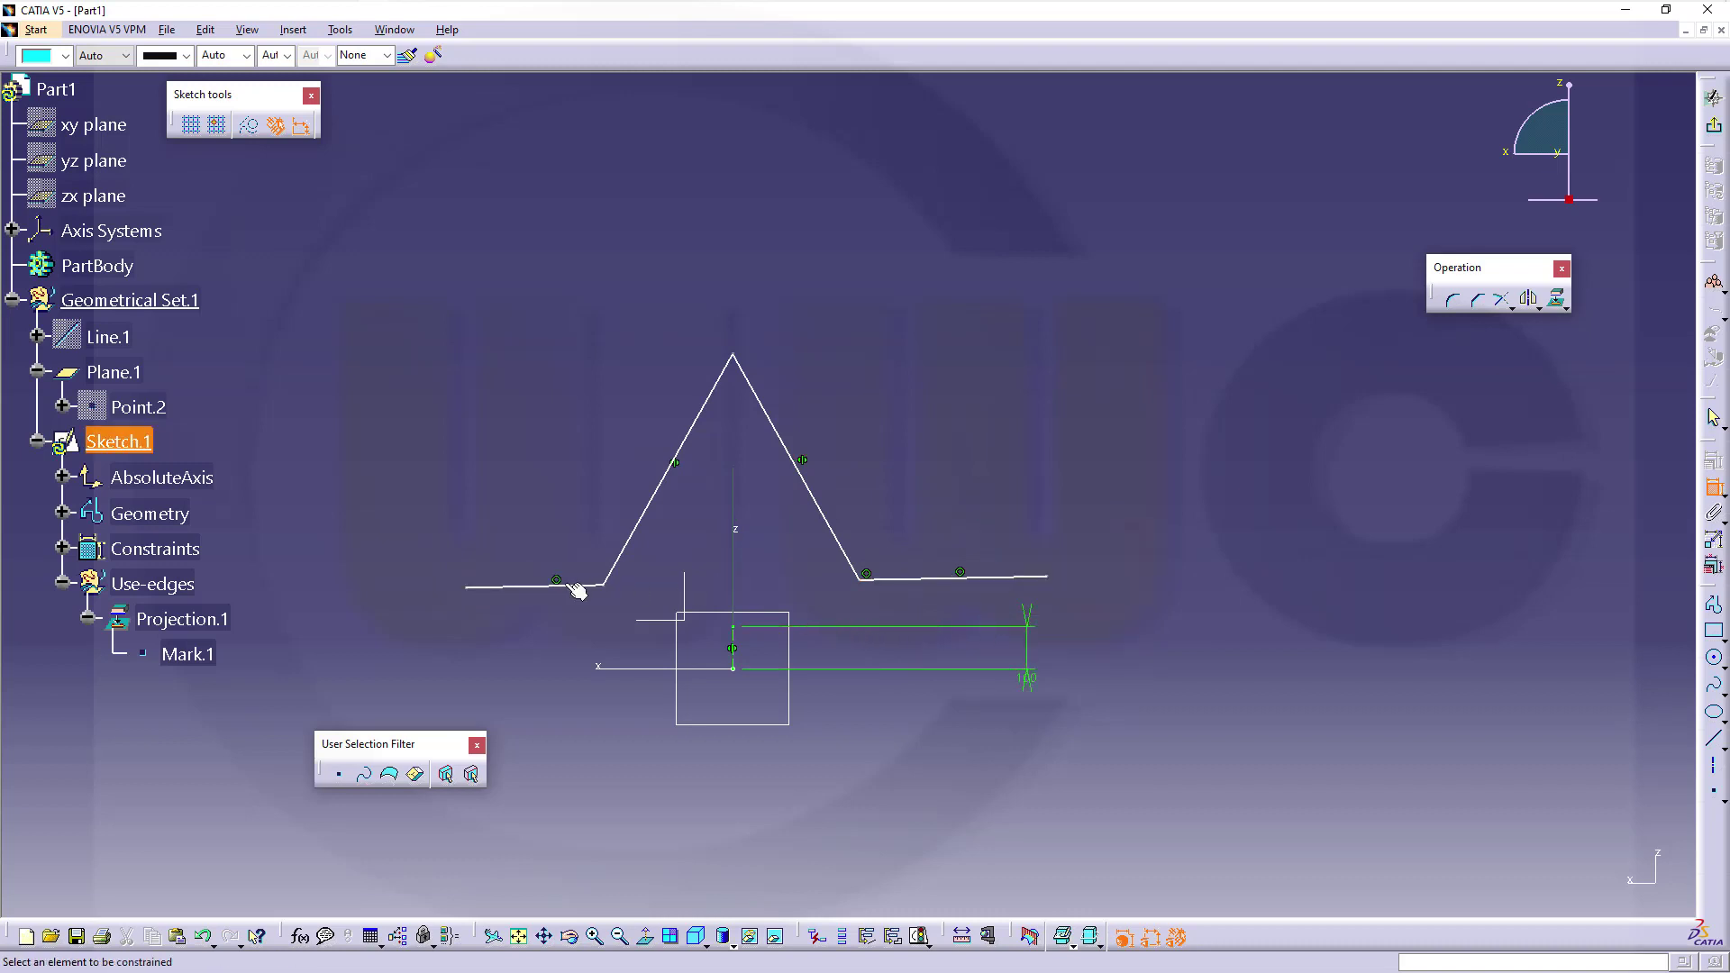
left_click(510, 588)
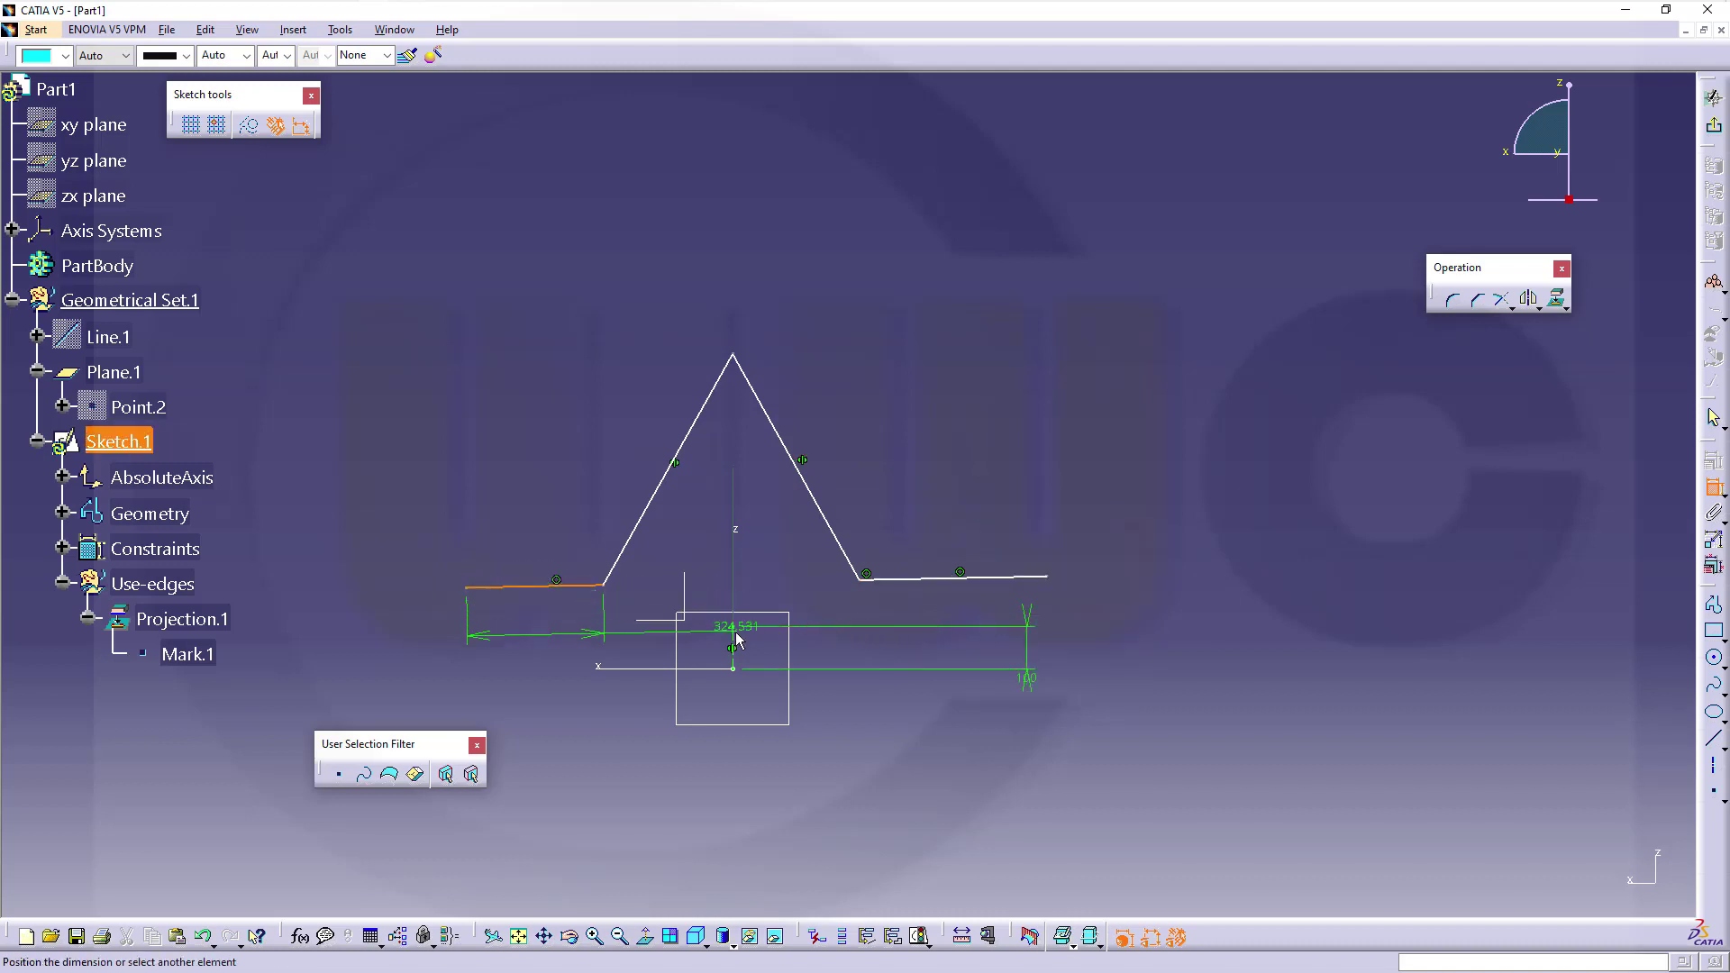
left_click(634, 529)
right_click(584, 504)
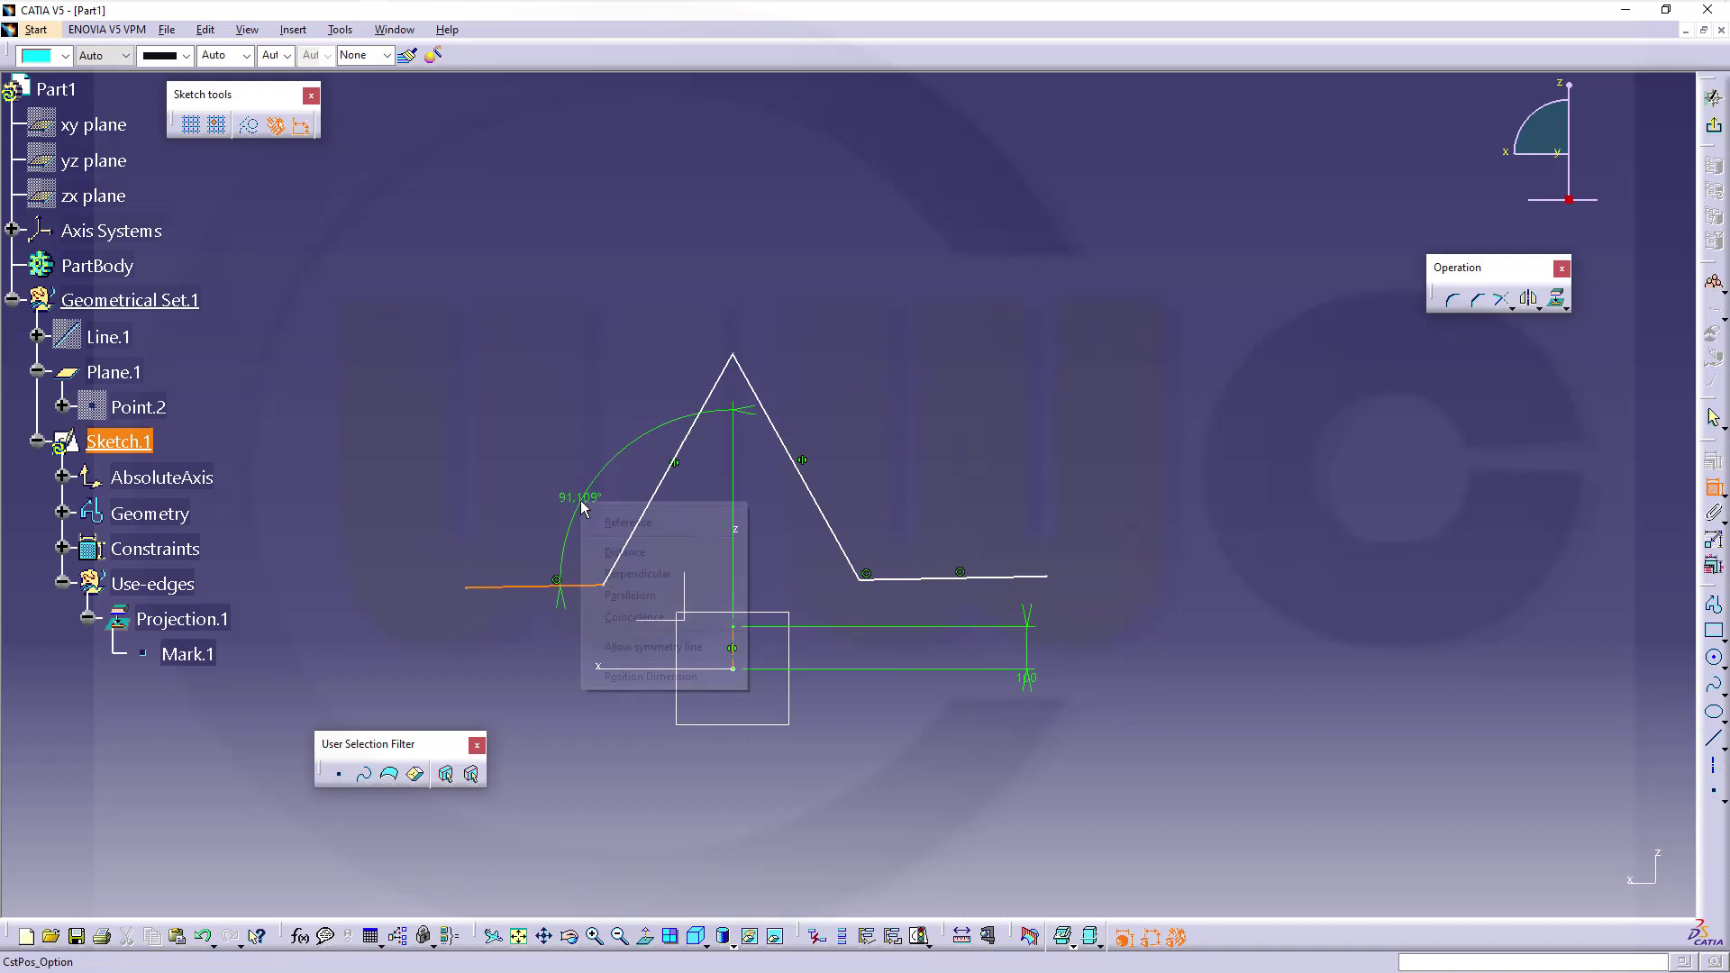
left_click(622, 573)
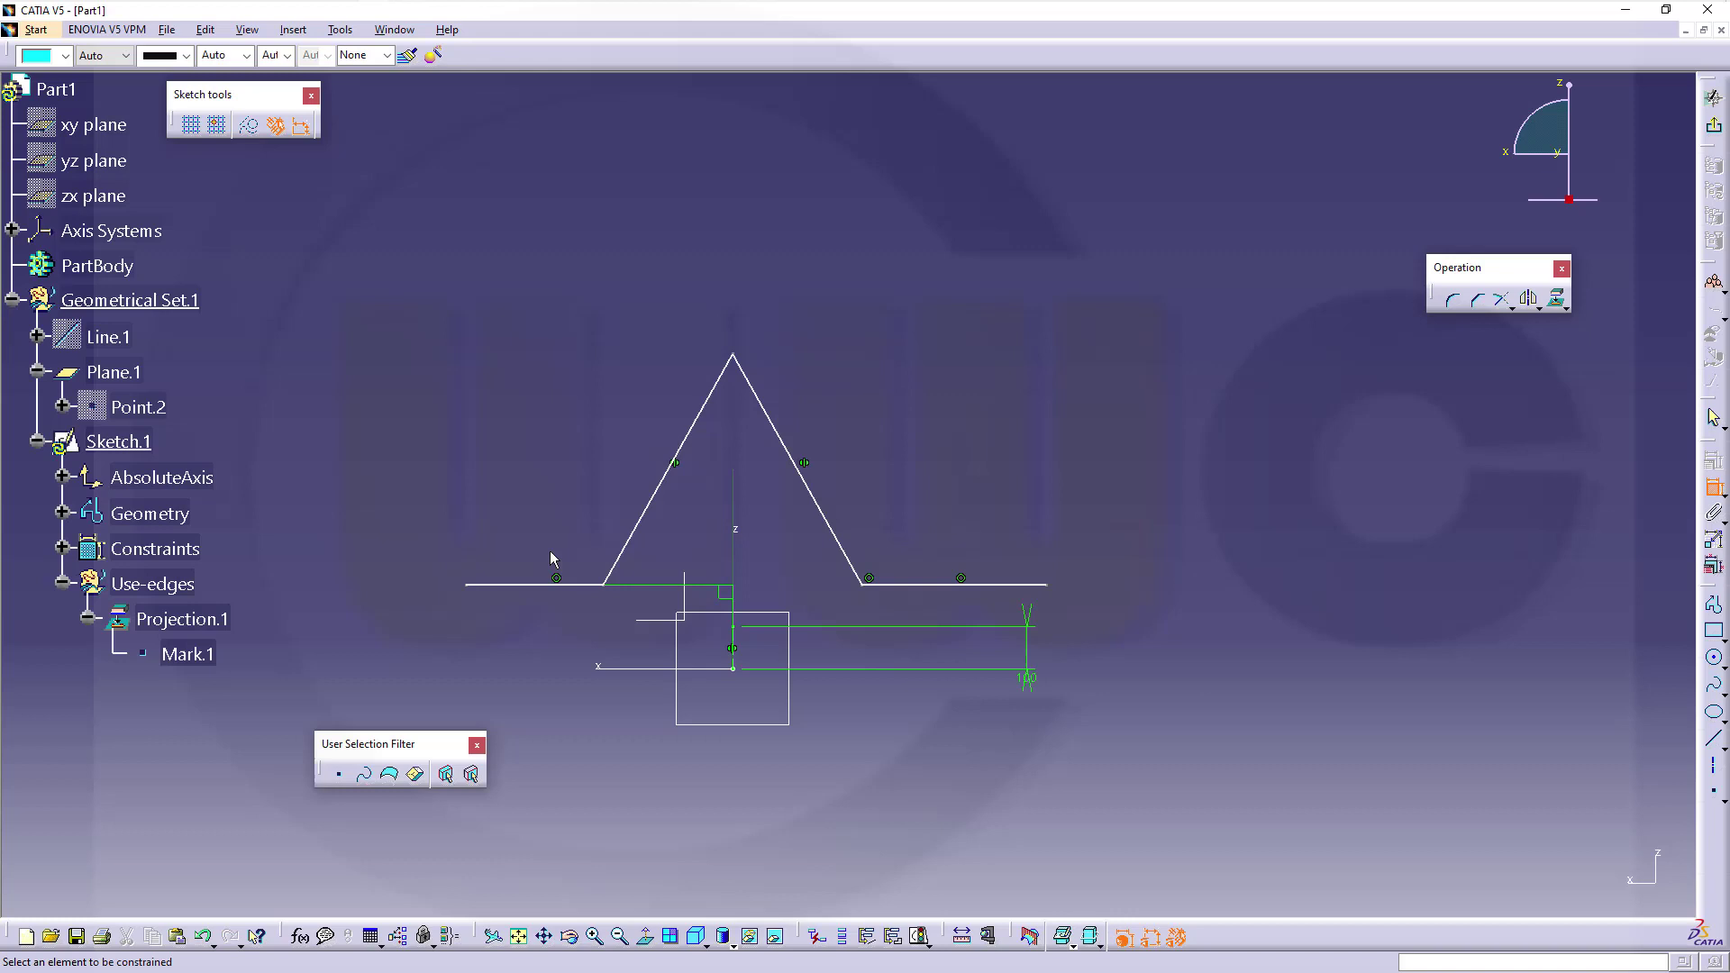
Step: Make the left and right flange lines symmetric about the V axis
left_click(504, 585)
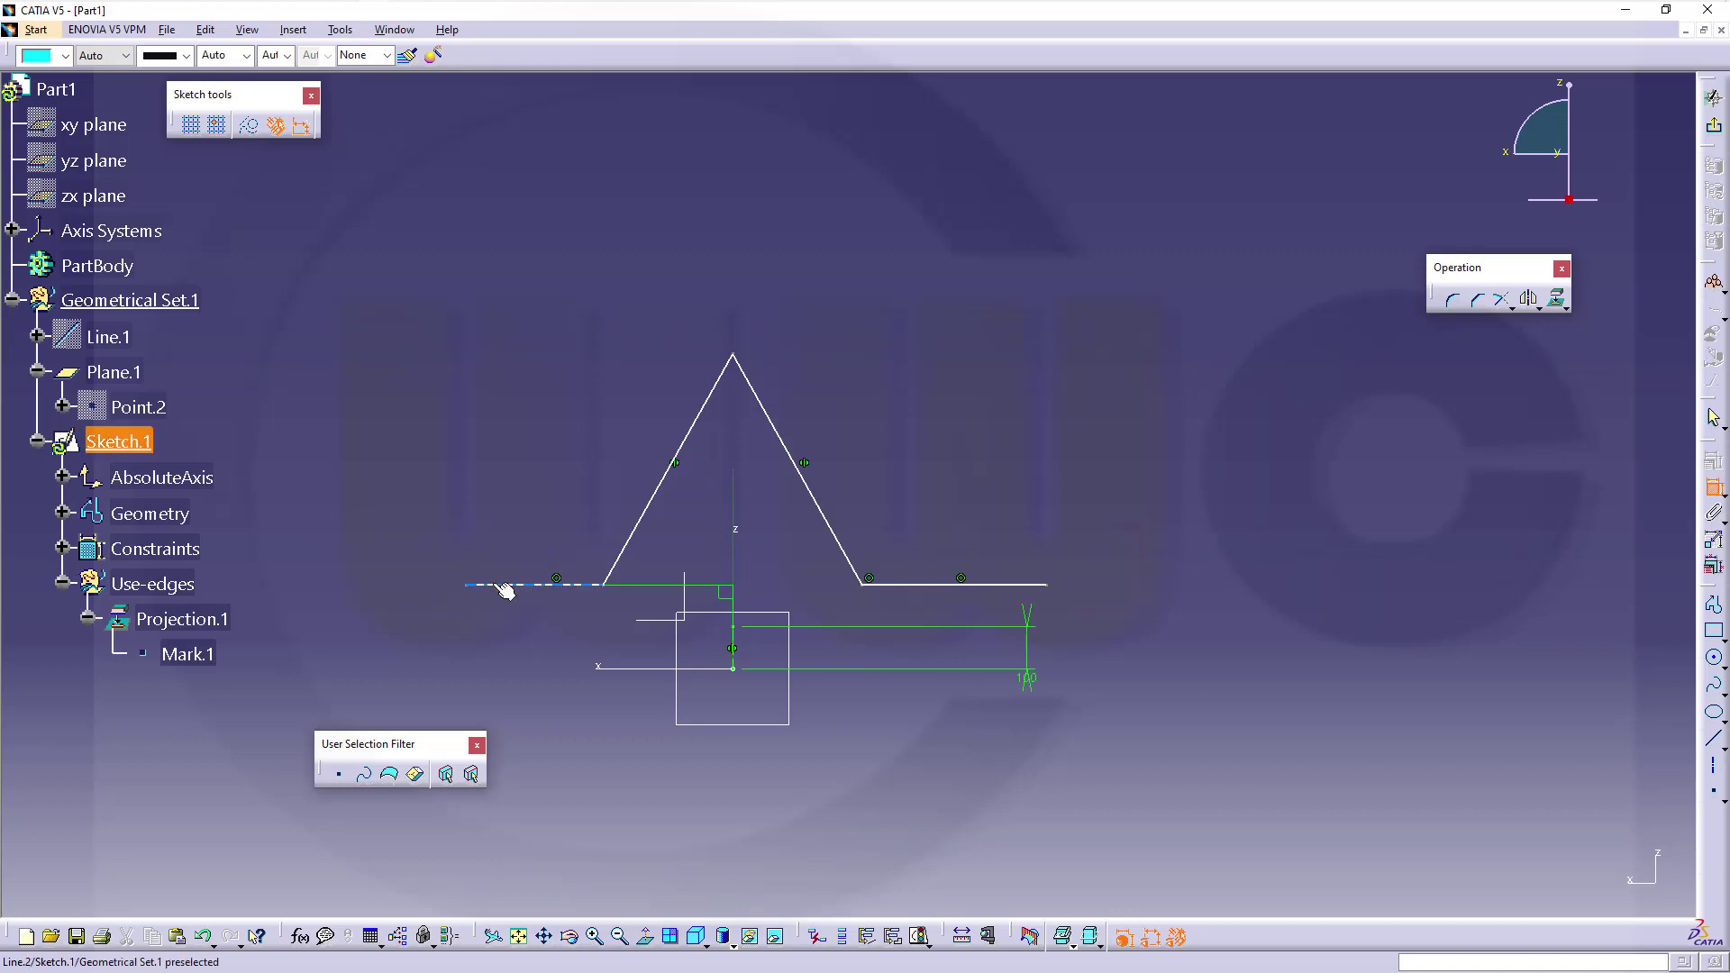
left_click(940, 585)
right_click(912, 471)
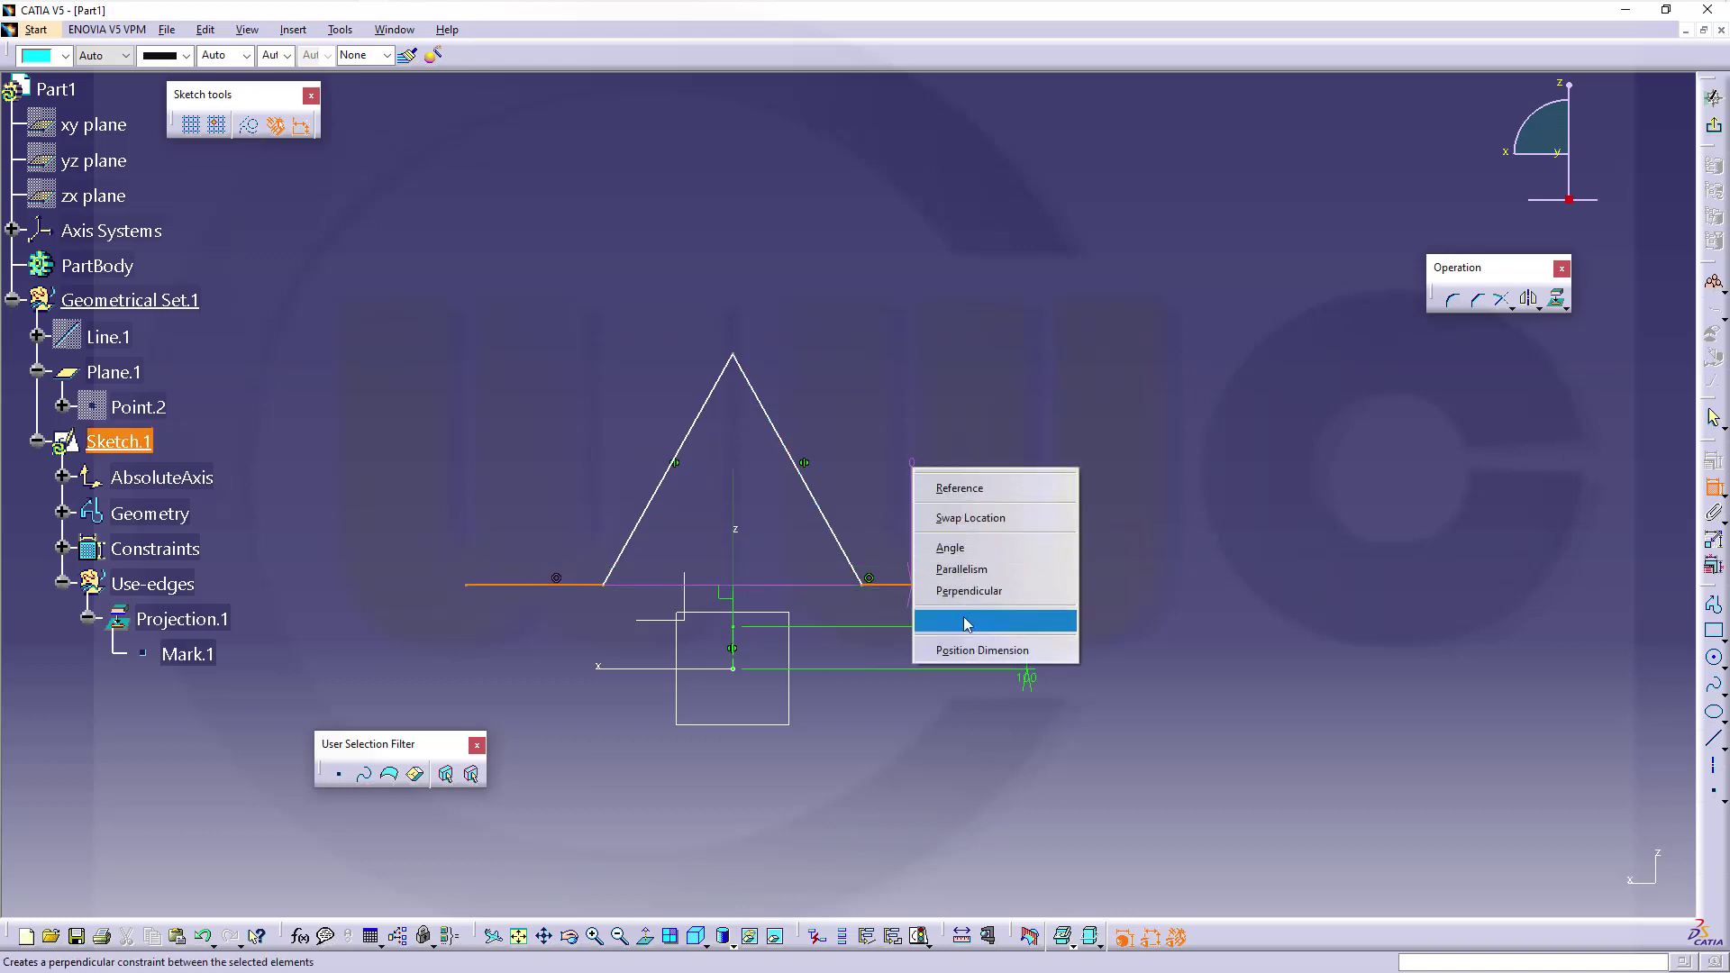
left_click(968, 620)
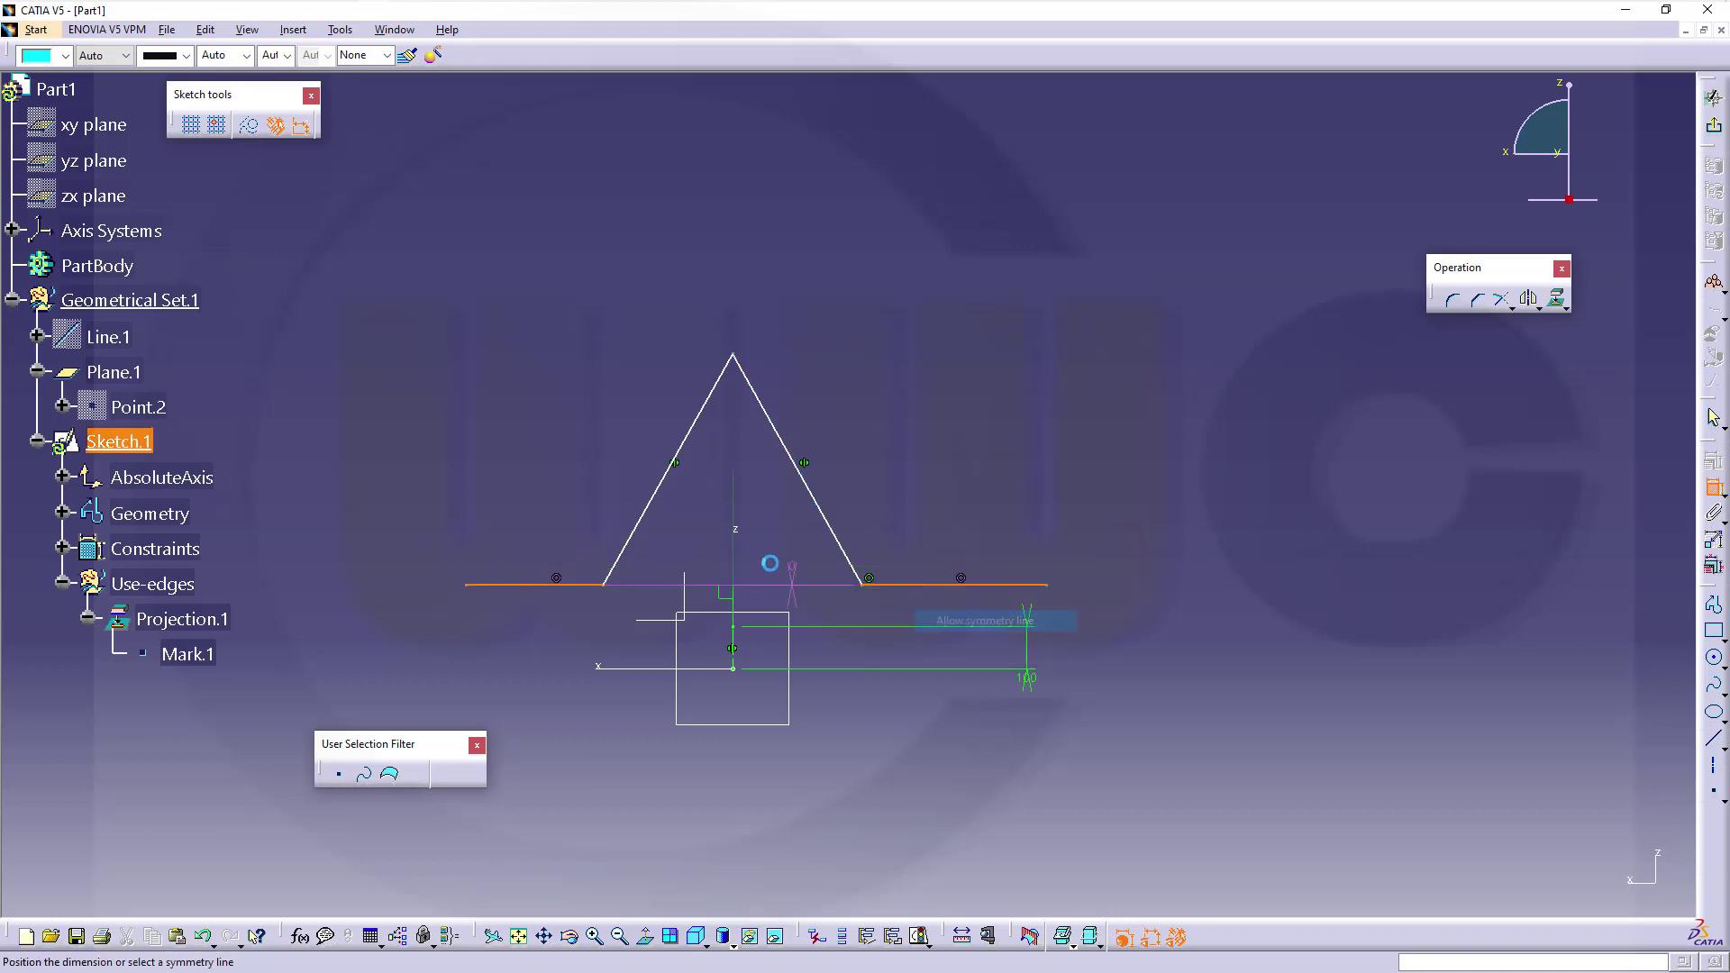
left_click(737, 636)
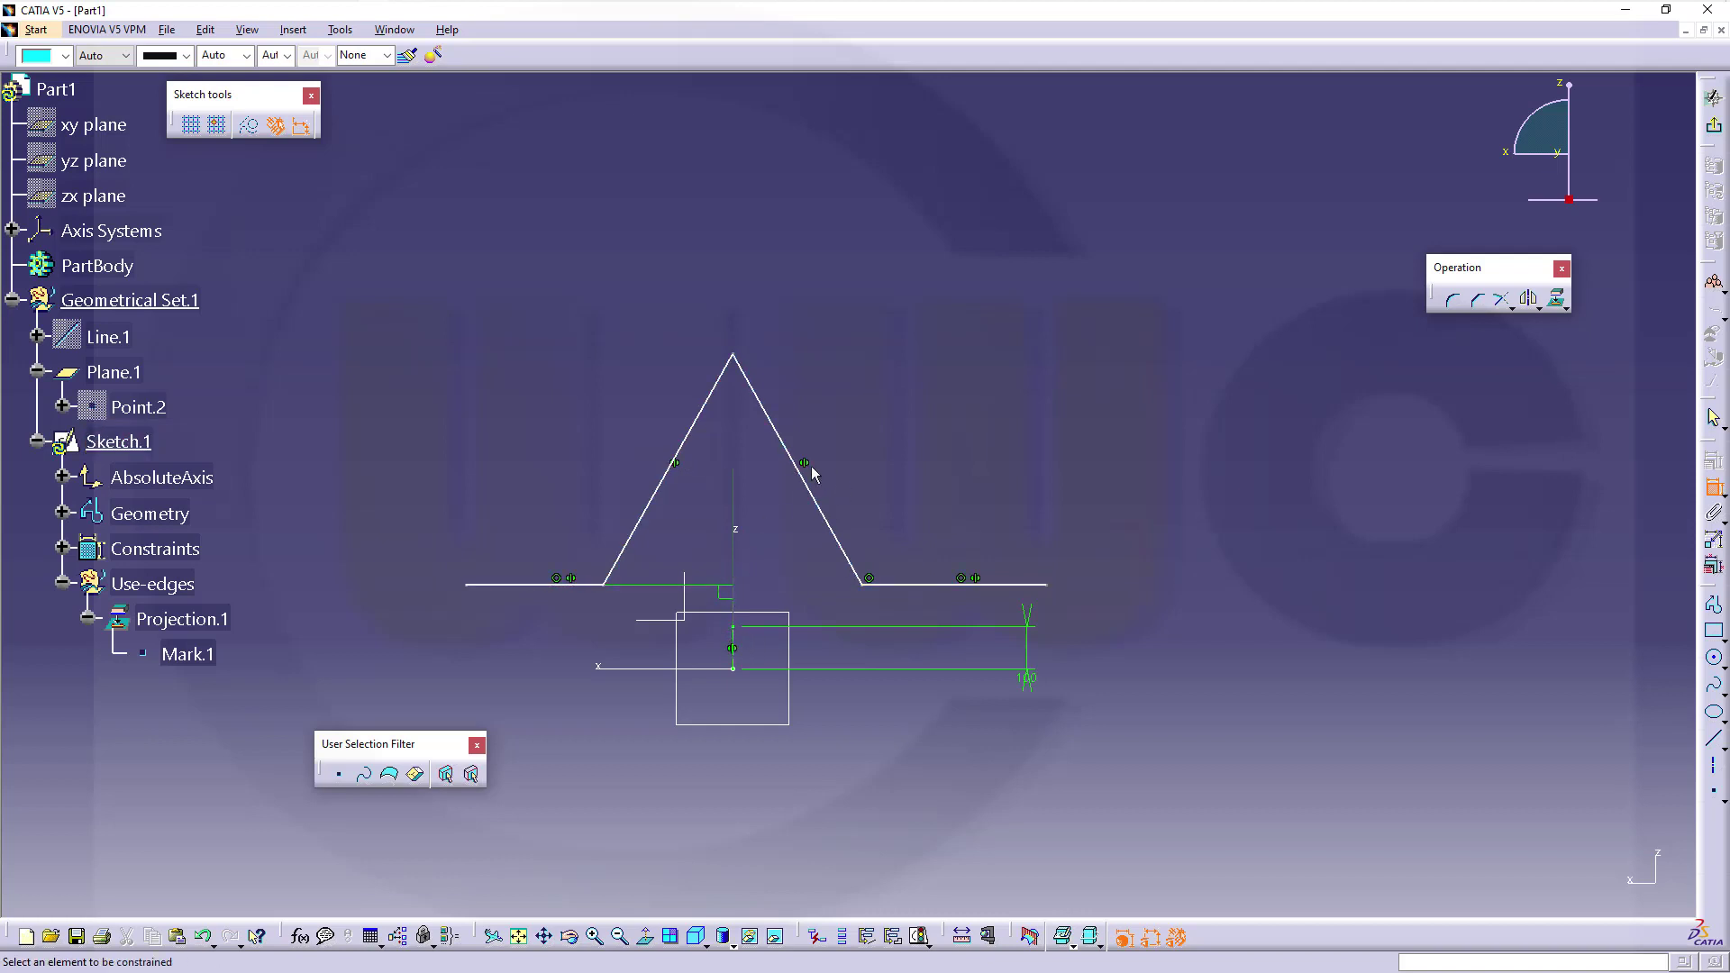
Step: Make the two outer flange ends symmetric about the V axis
left_click(470, 587)
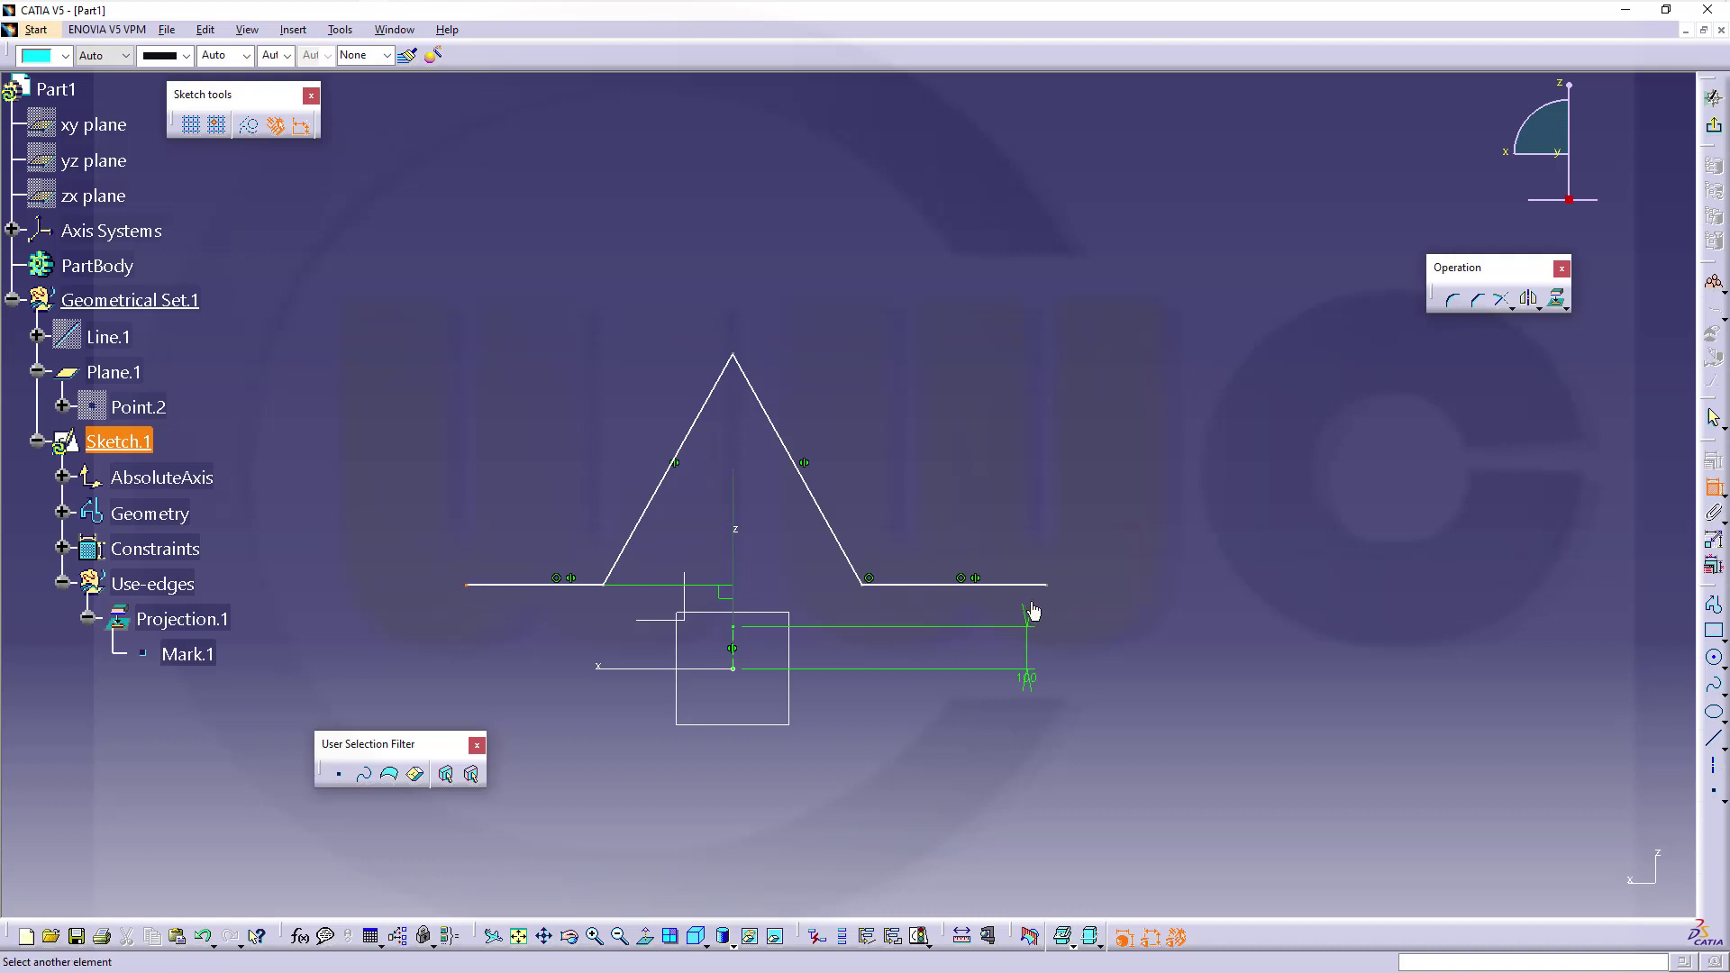
left_click(1048, 585)
right_click(867, 401)
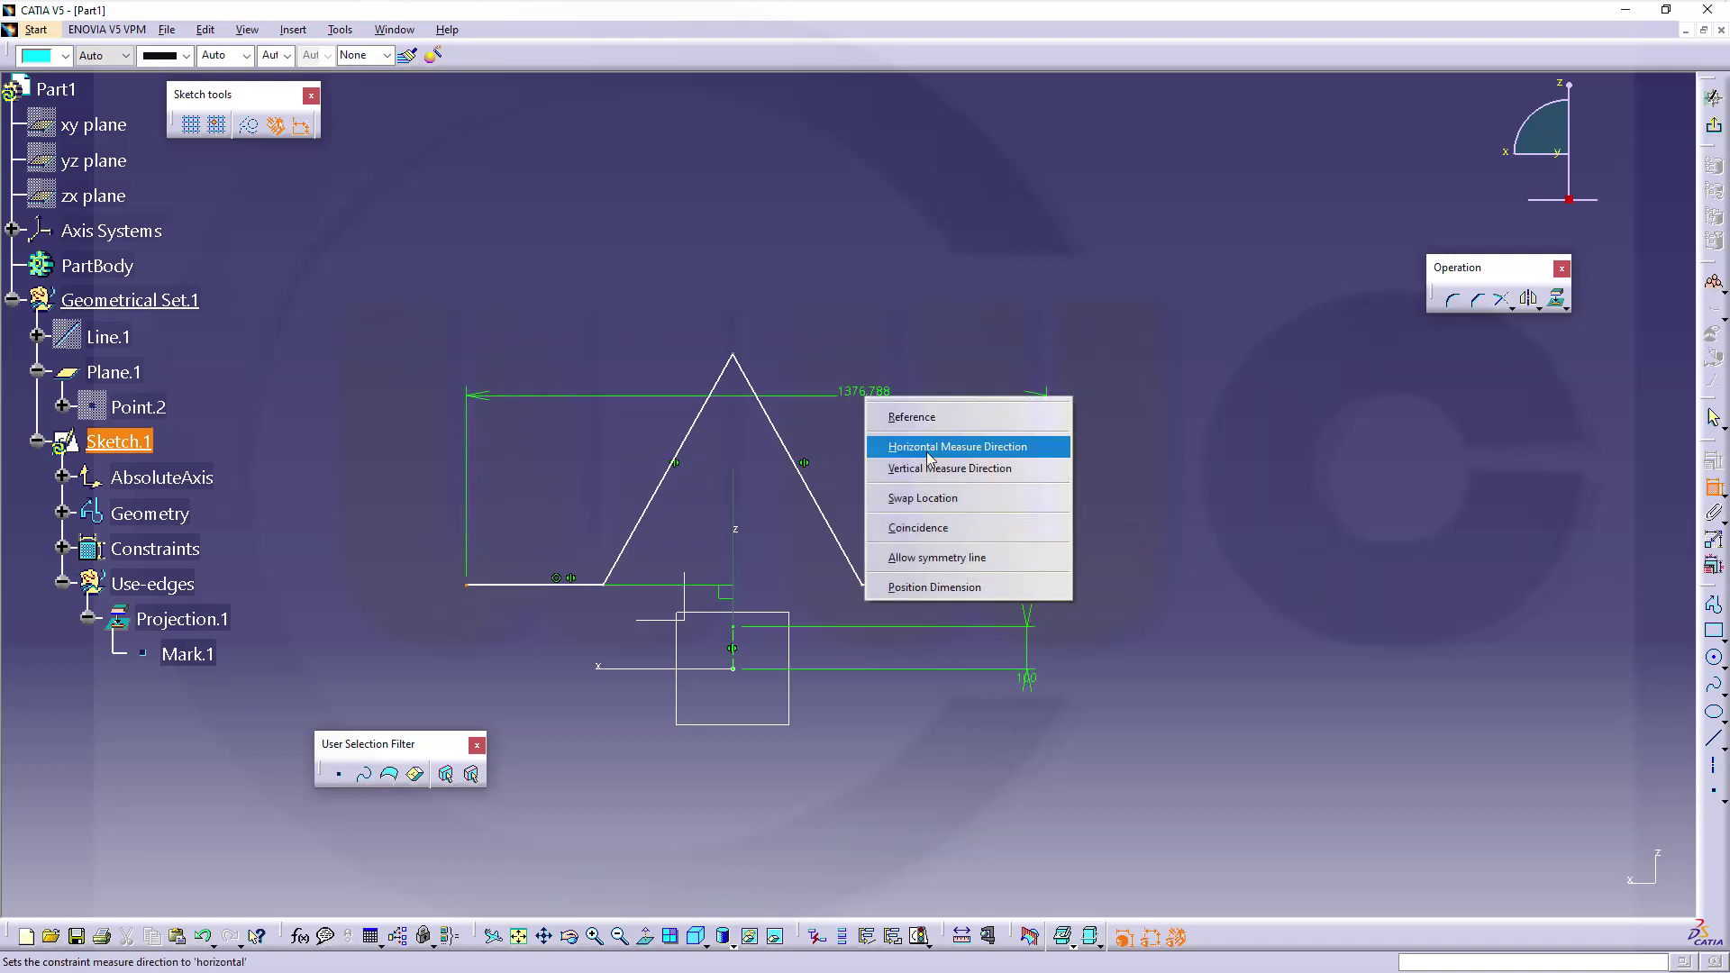
left_click(928, 559)
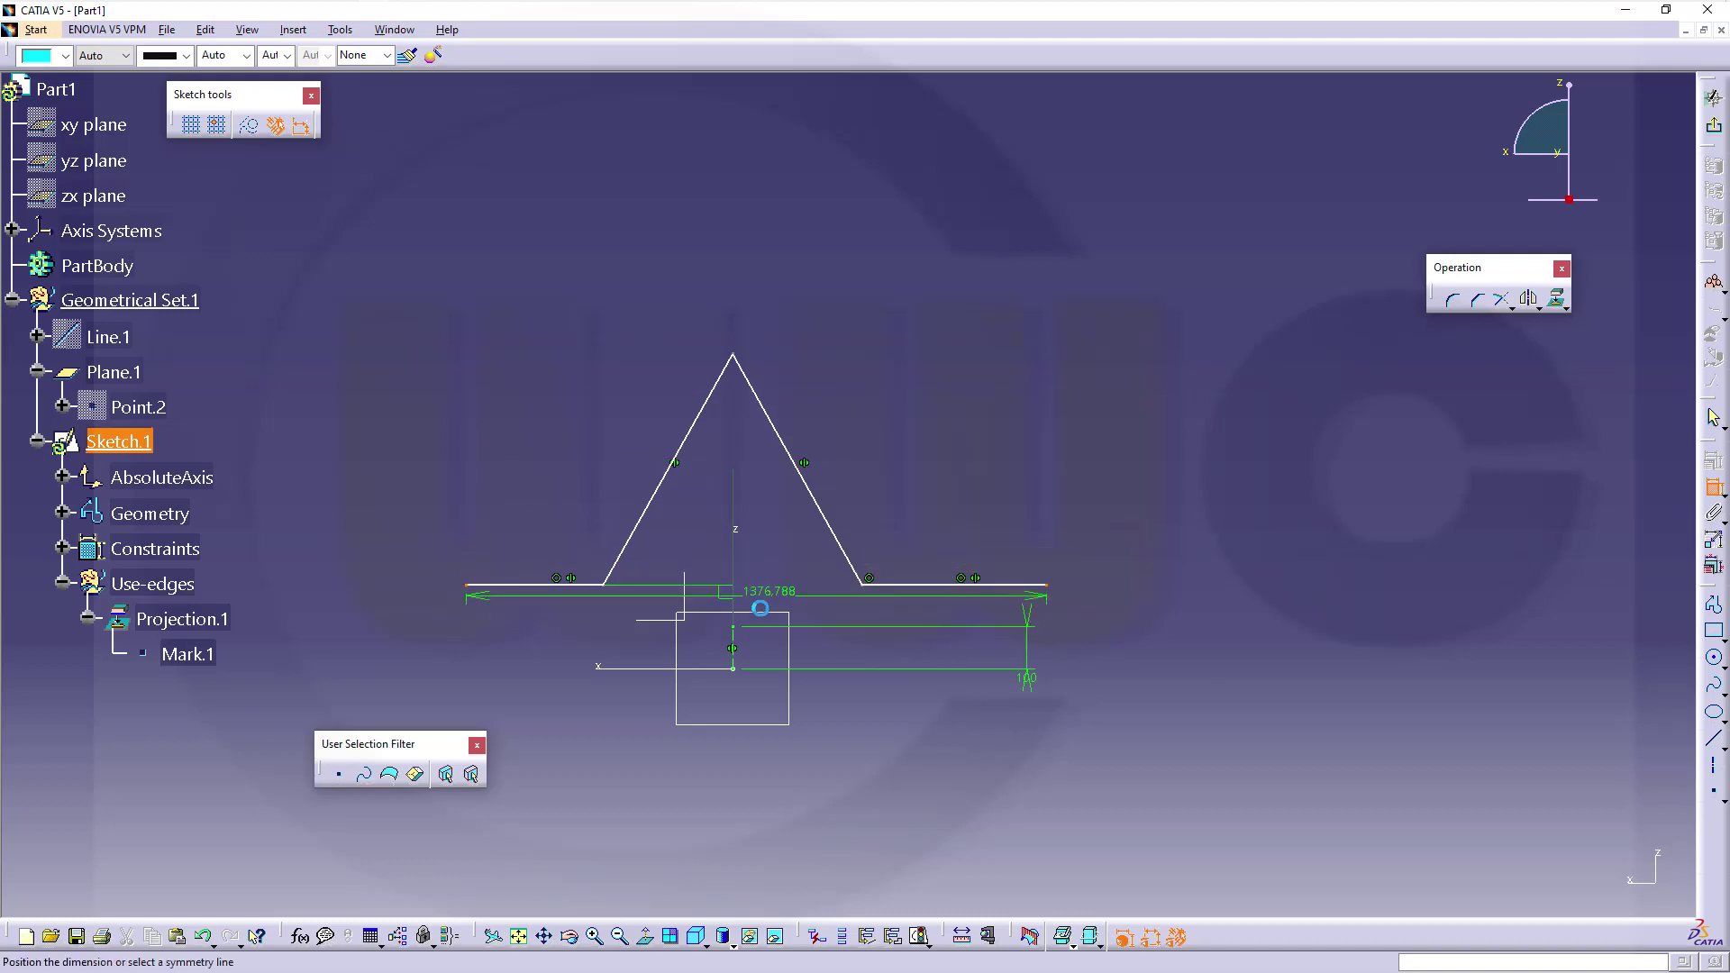
left_click(734, 647)
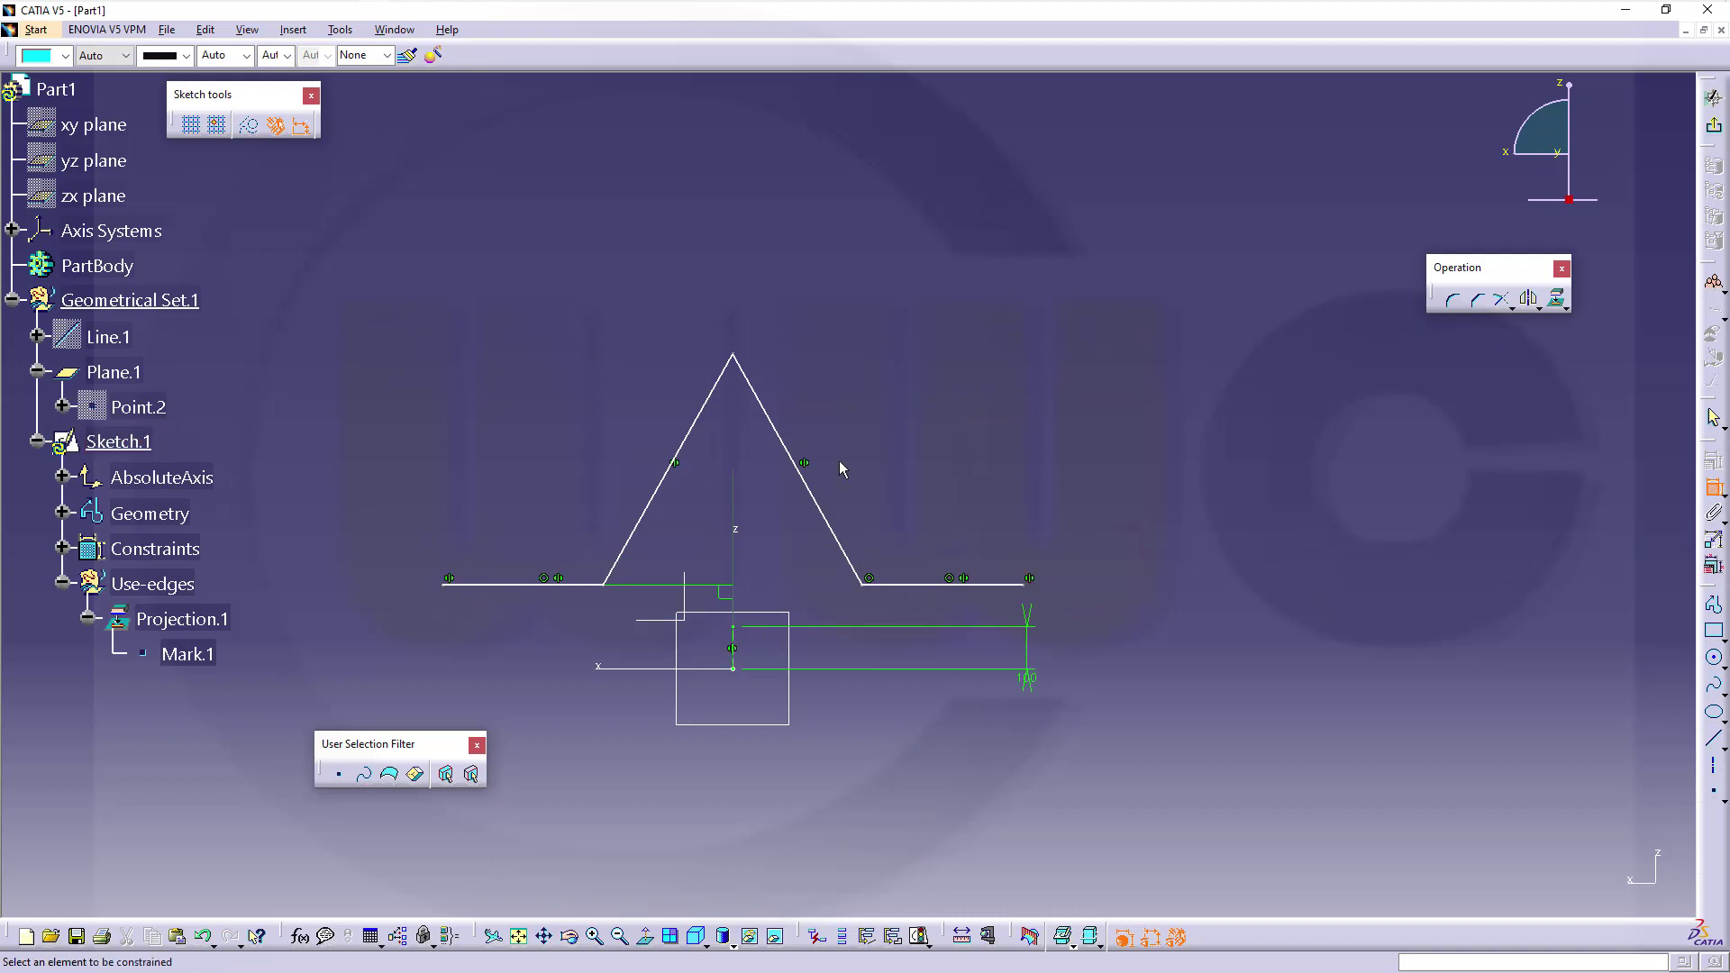
middle_click_drag(914, 459, 1088, 518)
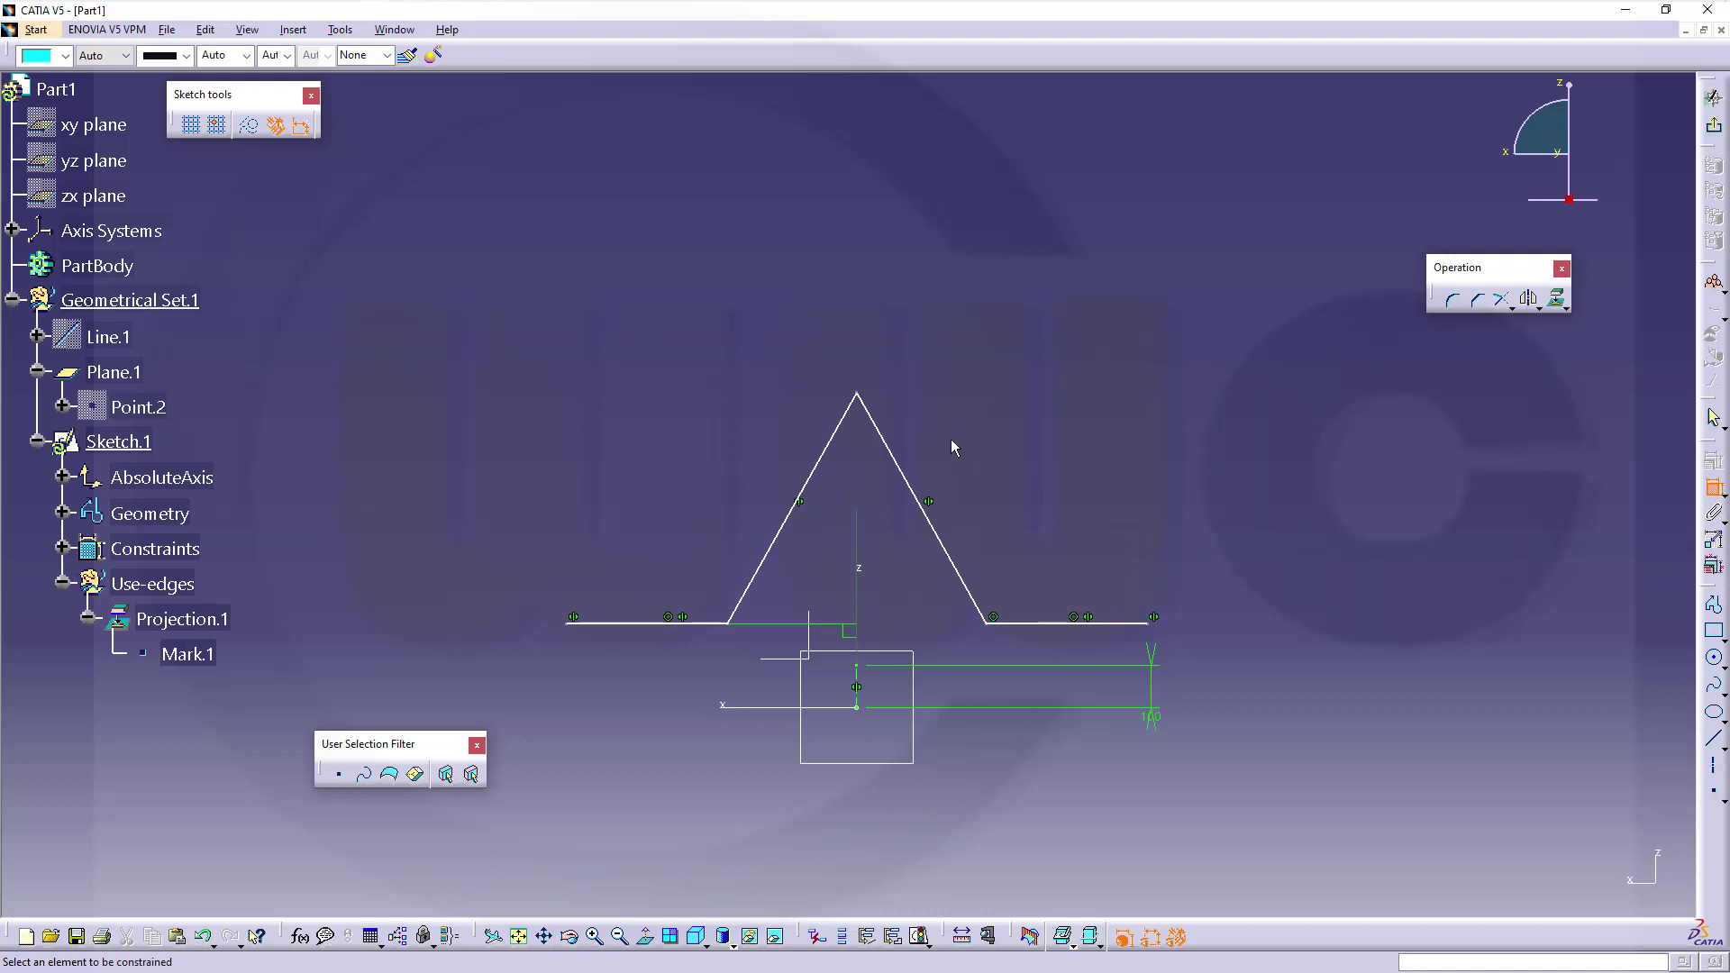
Step: Round the hat profile's peak with a 200 mm radius corner
left_click(1451, 302)
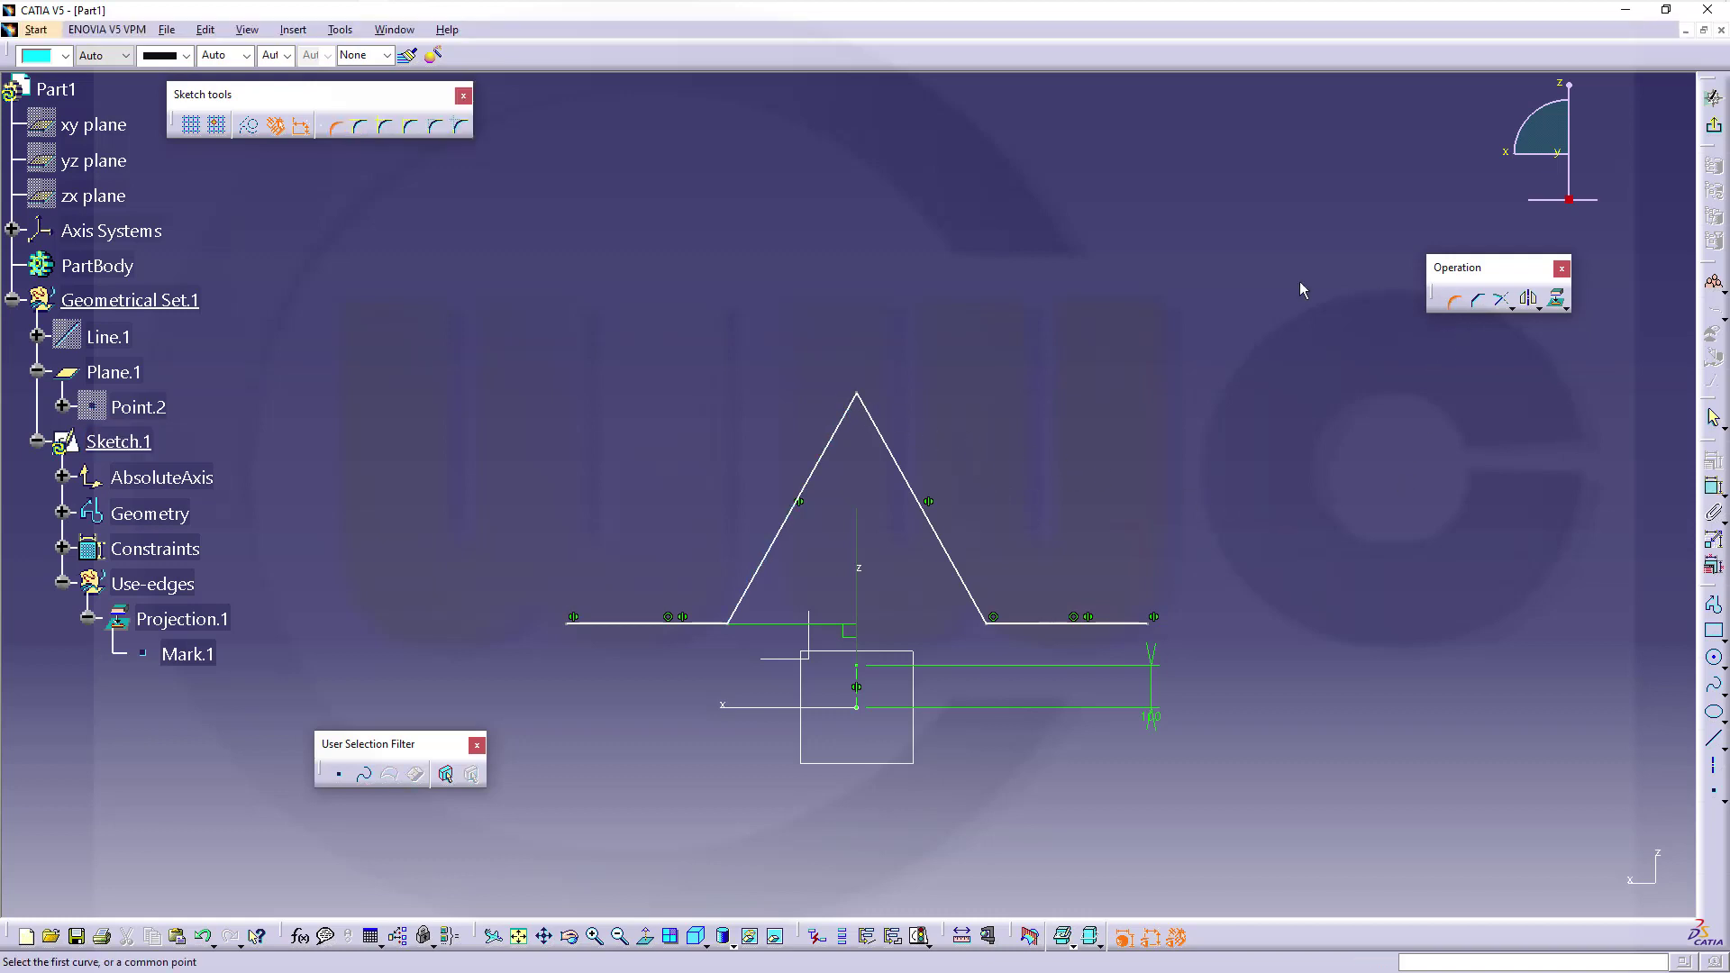
left_click(838, 451)
left_click(890, 451)
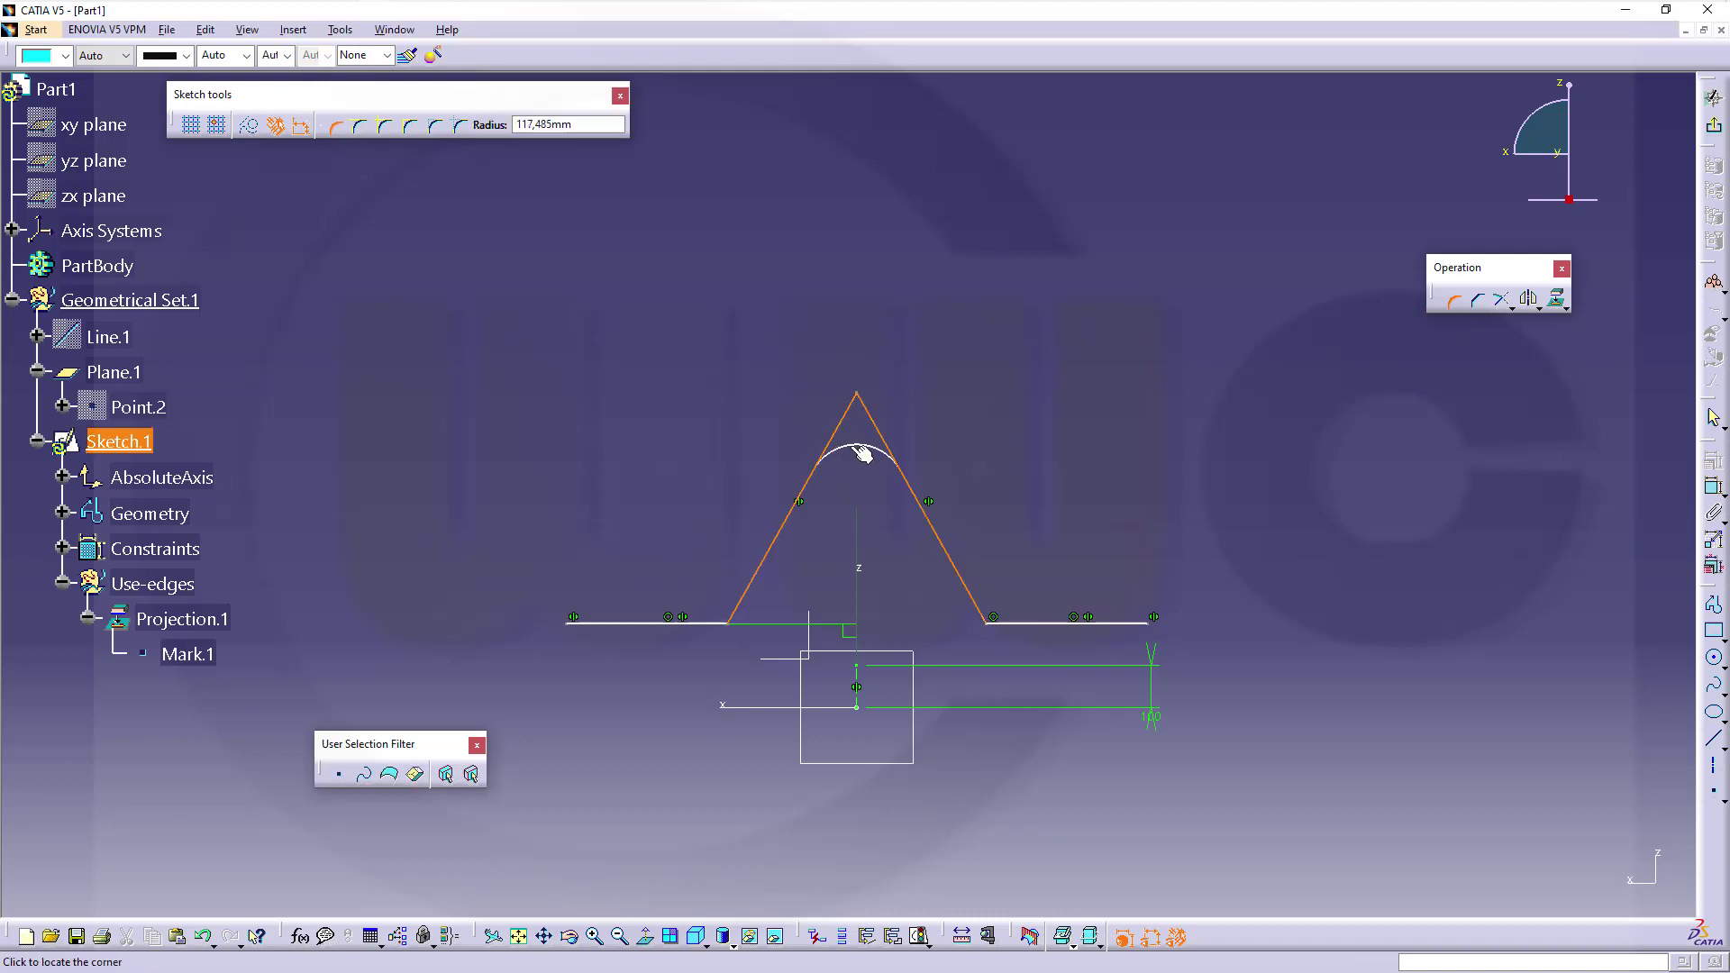
left_click(863, 453)
double_click(863, 466)
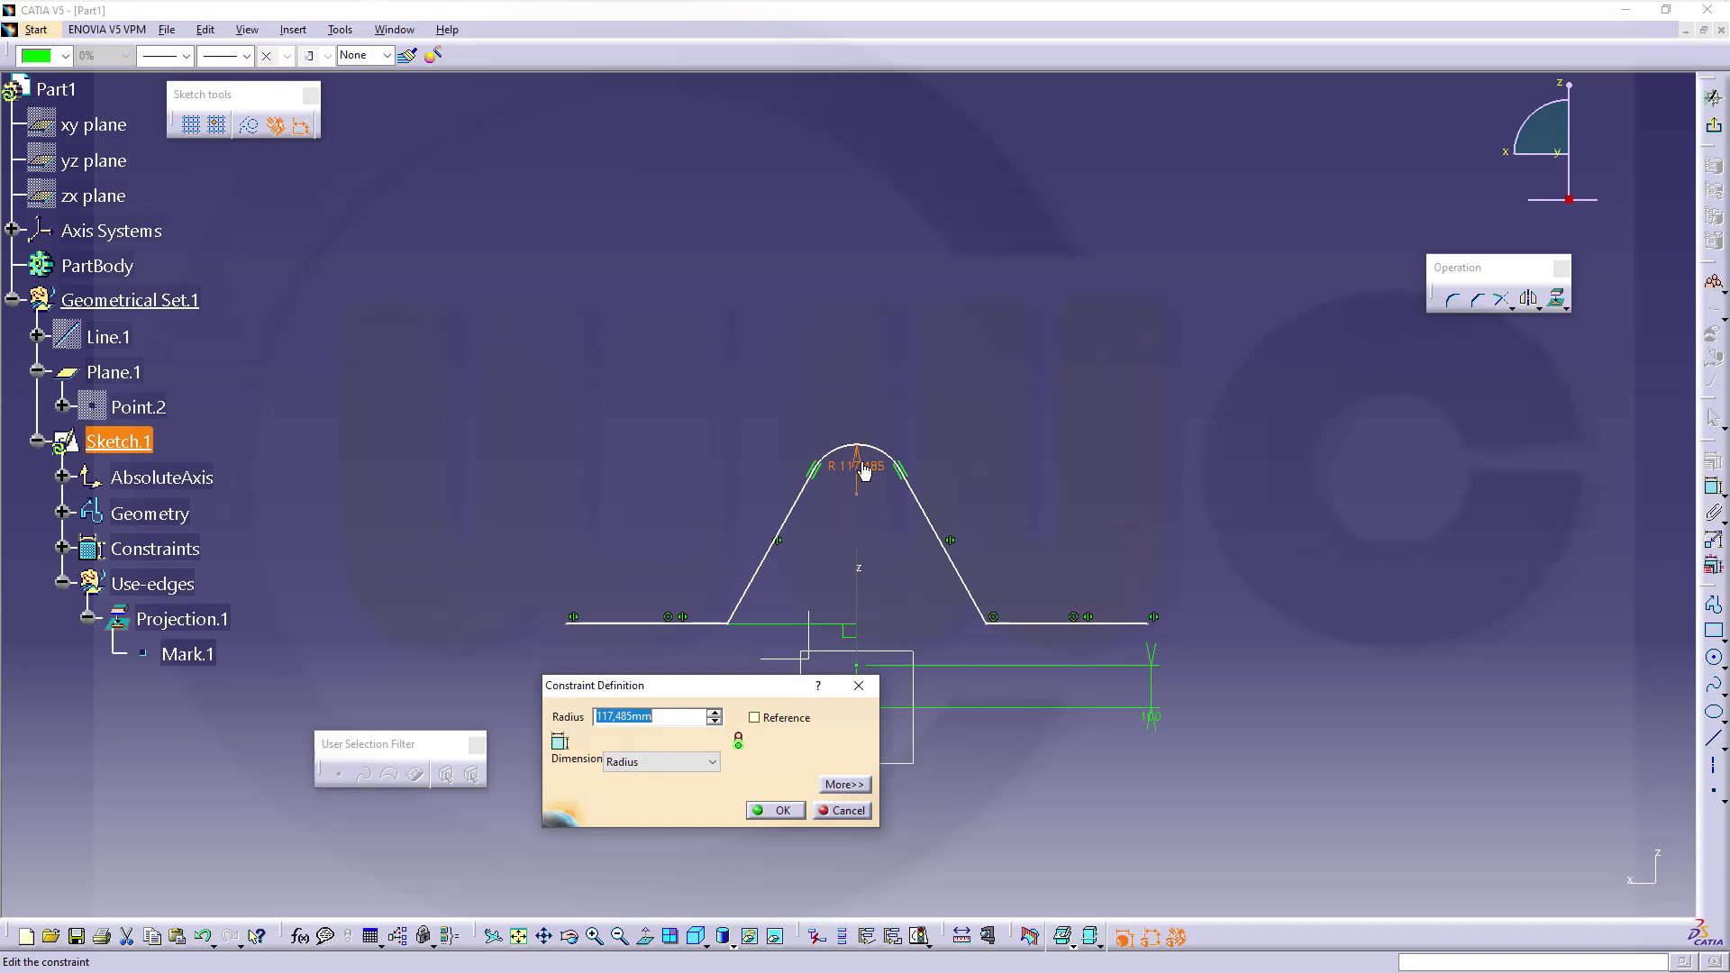
type("200")
key("Return")
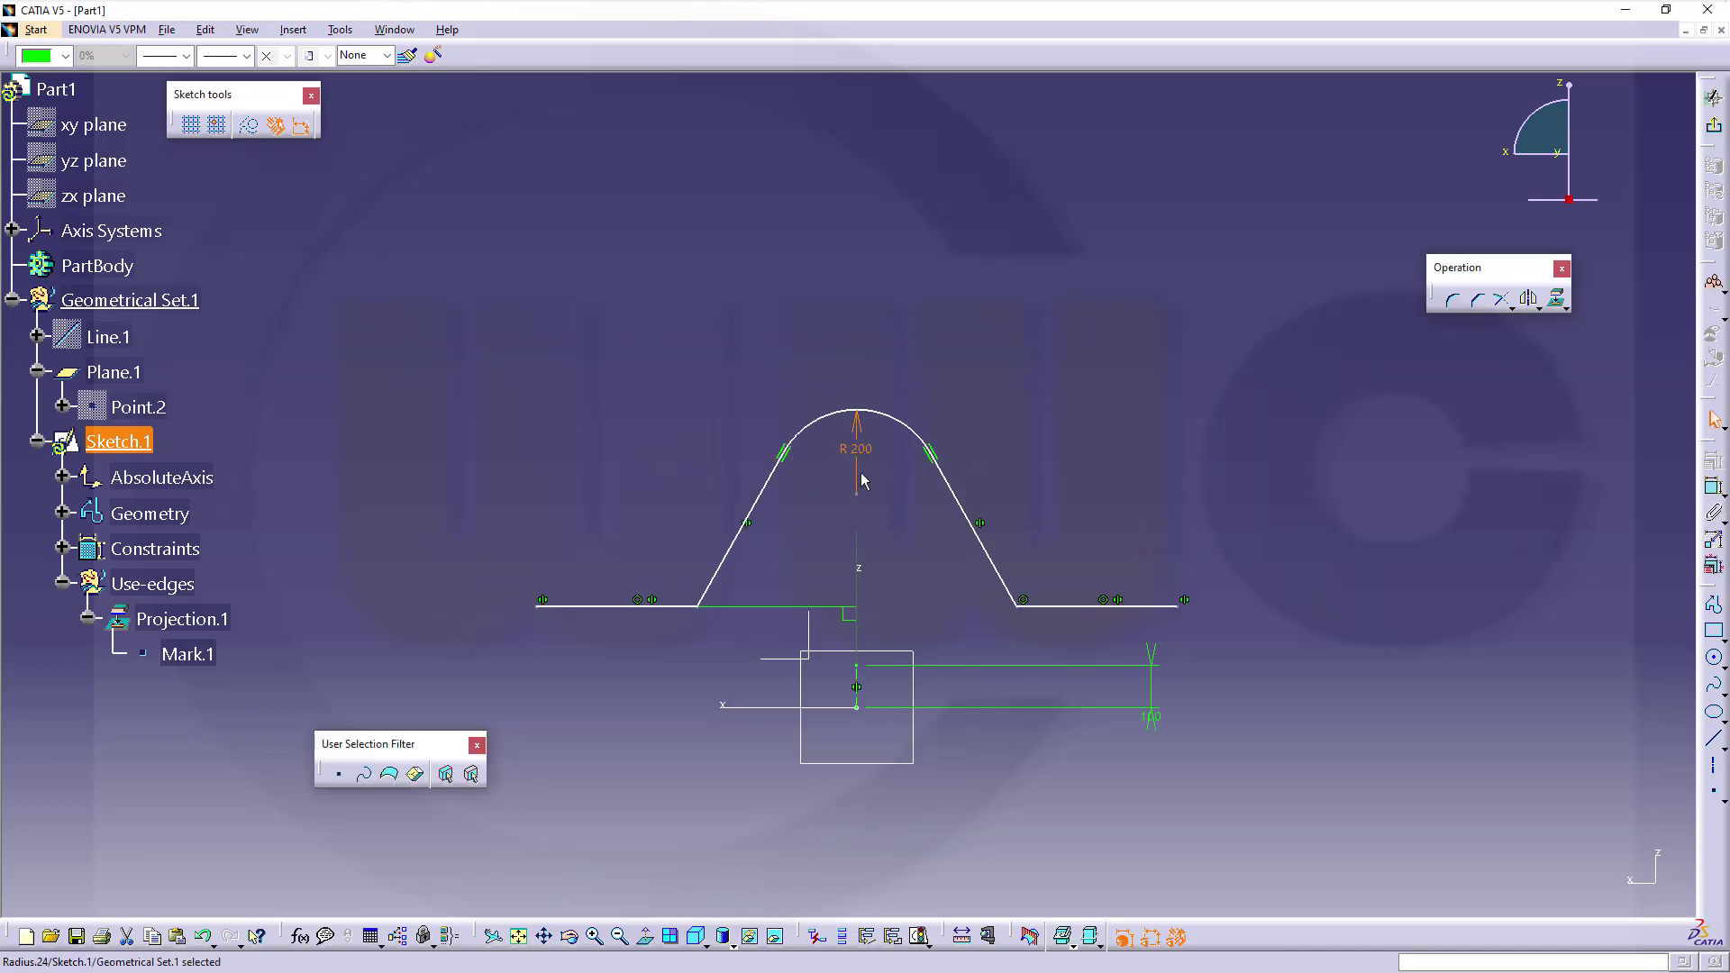
left_click(1395, 332)
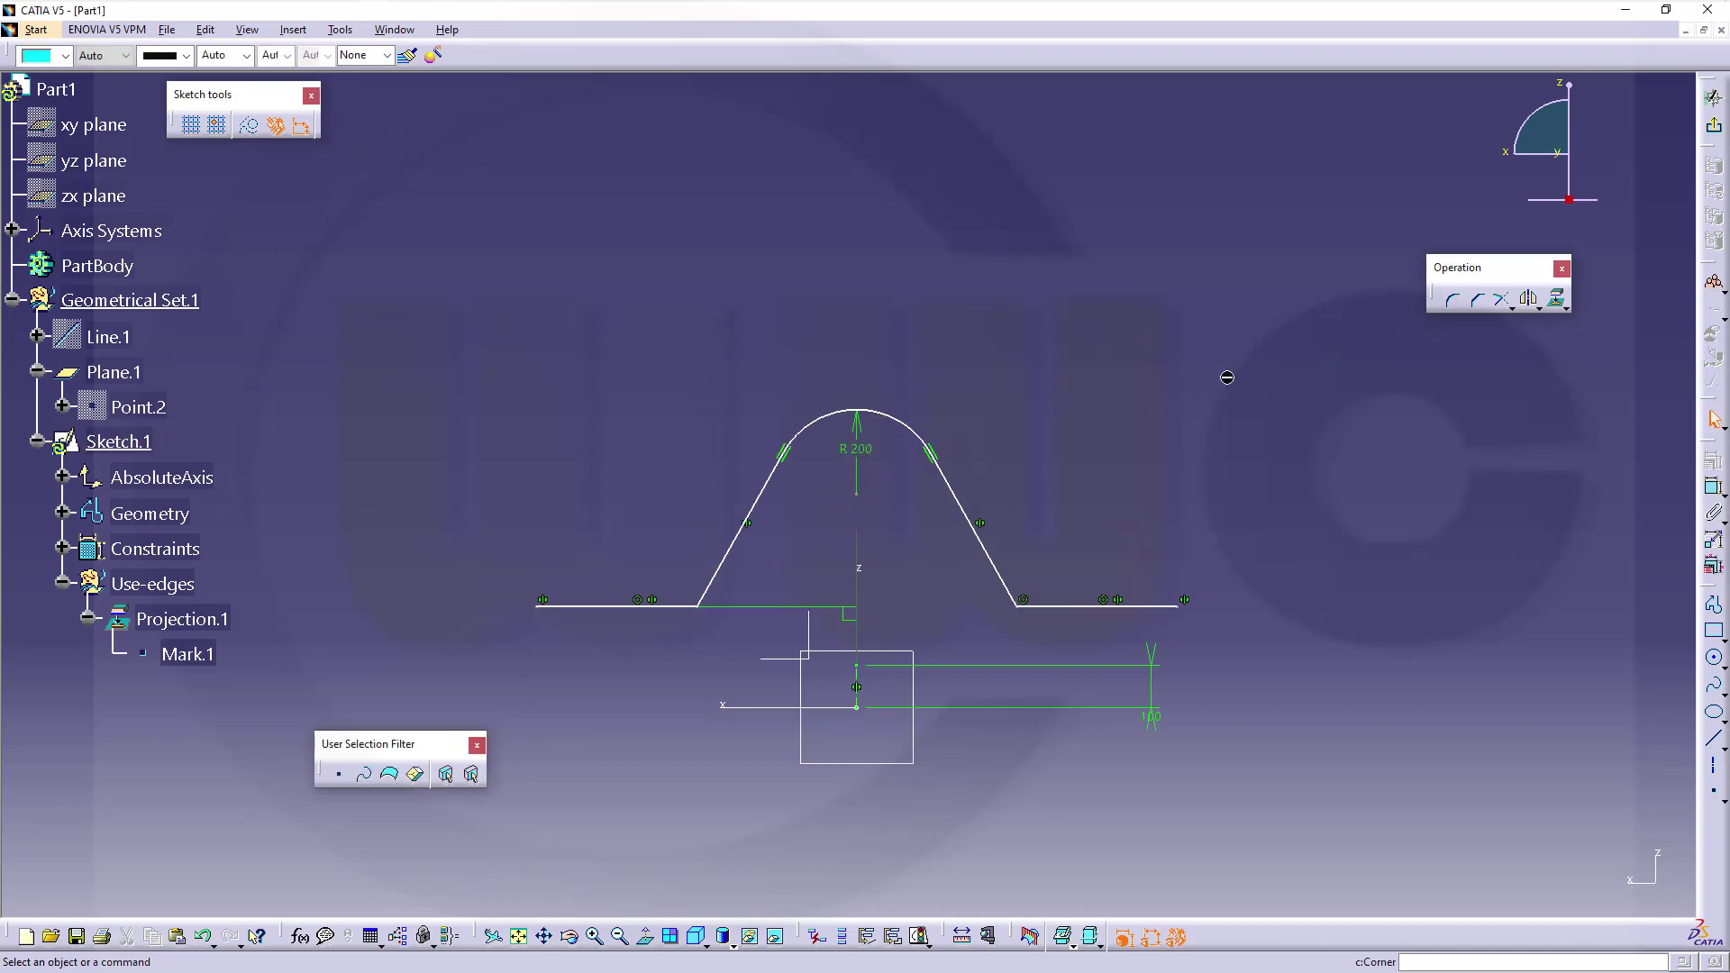
Step: Adjust the left slanted side and fillet the lower left bend at 20 mm
left_click(684, 612)
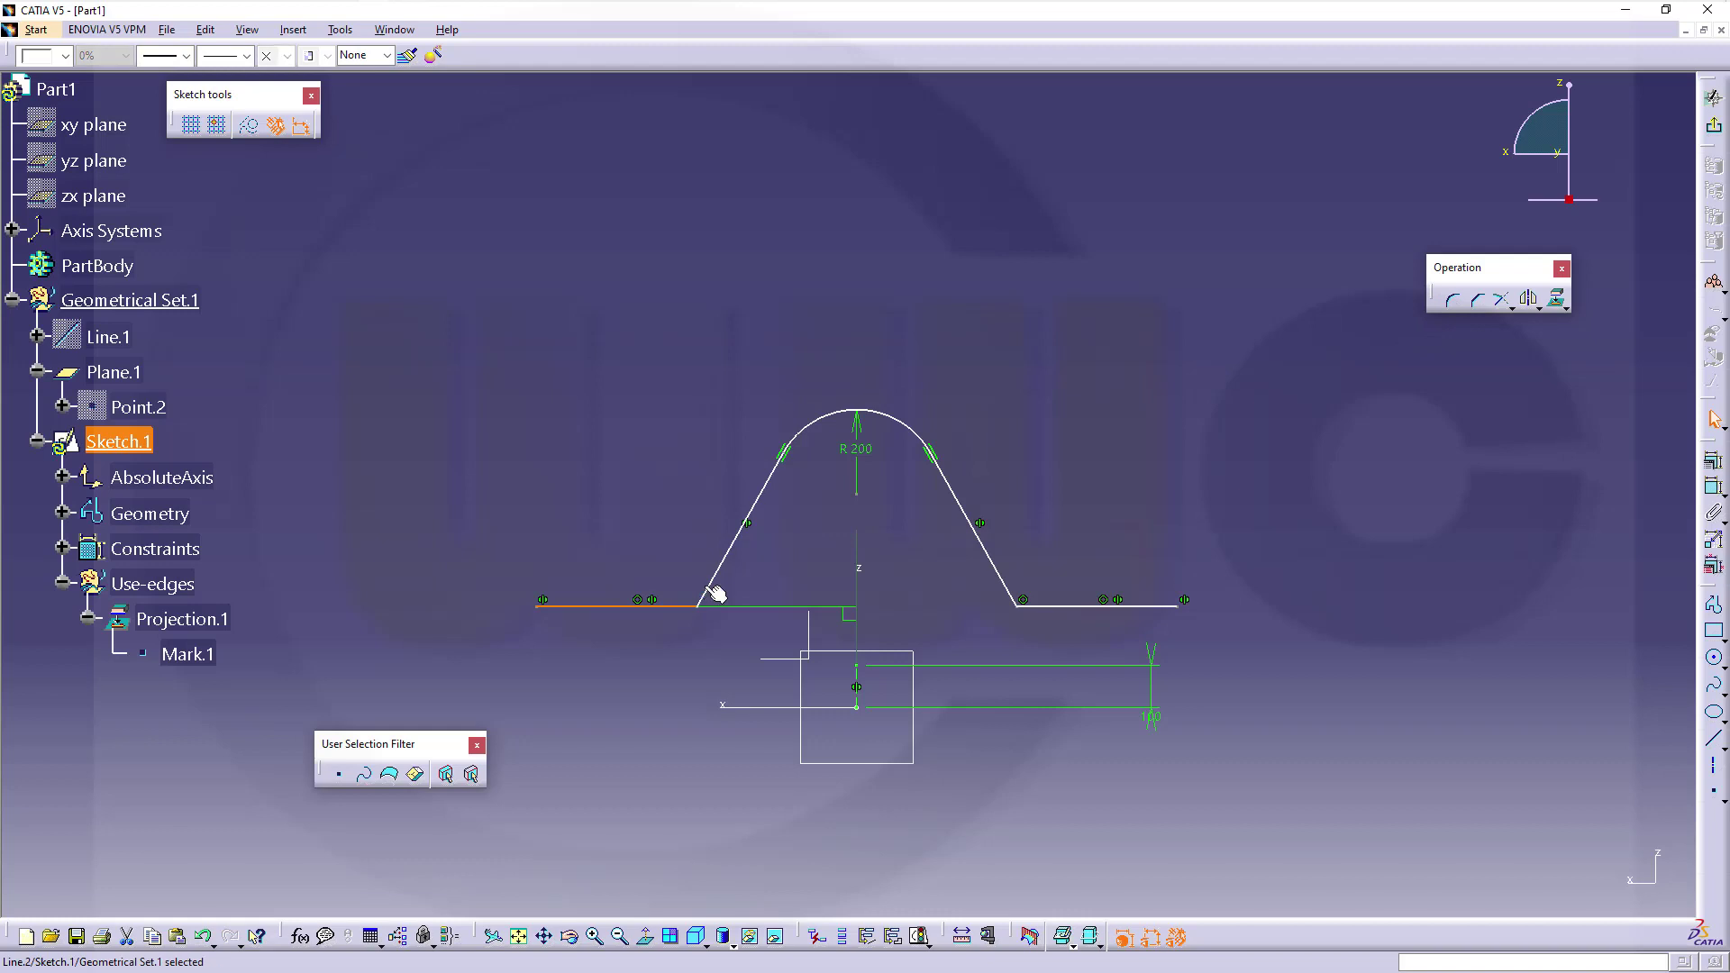
left_click_drag(713, 591, 689, 594)
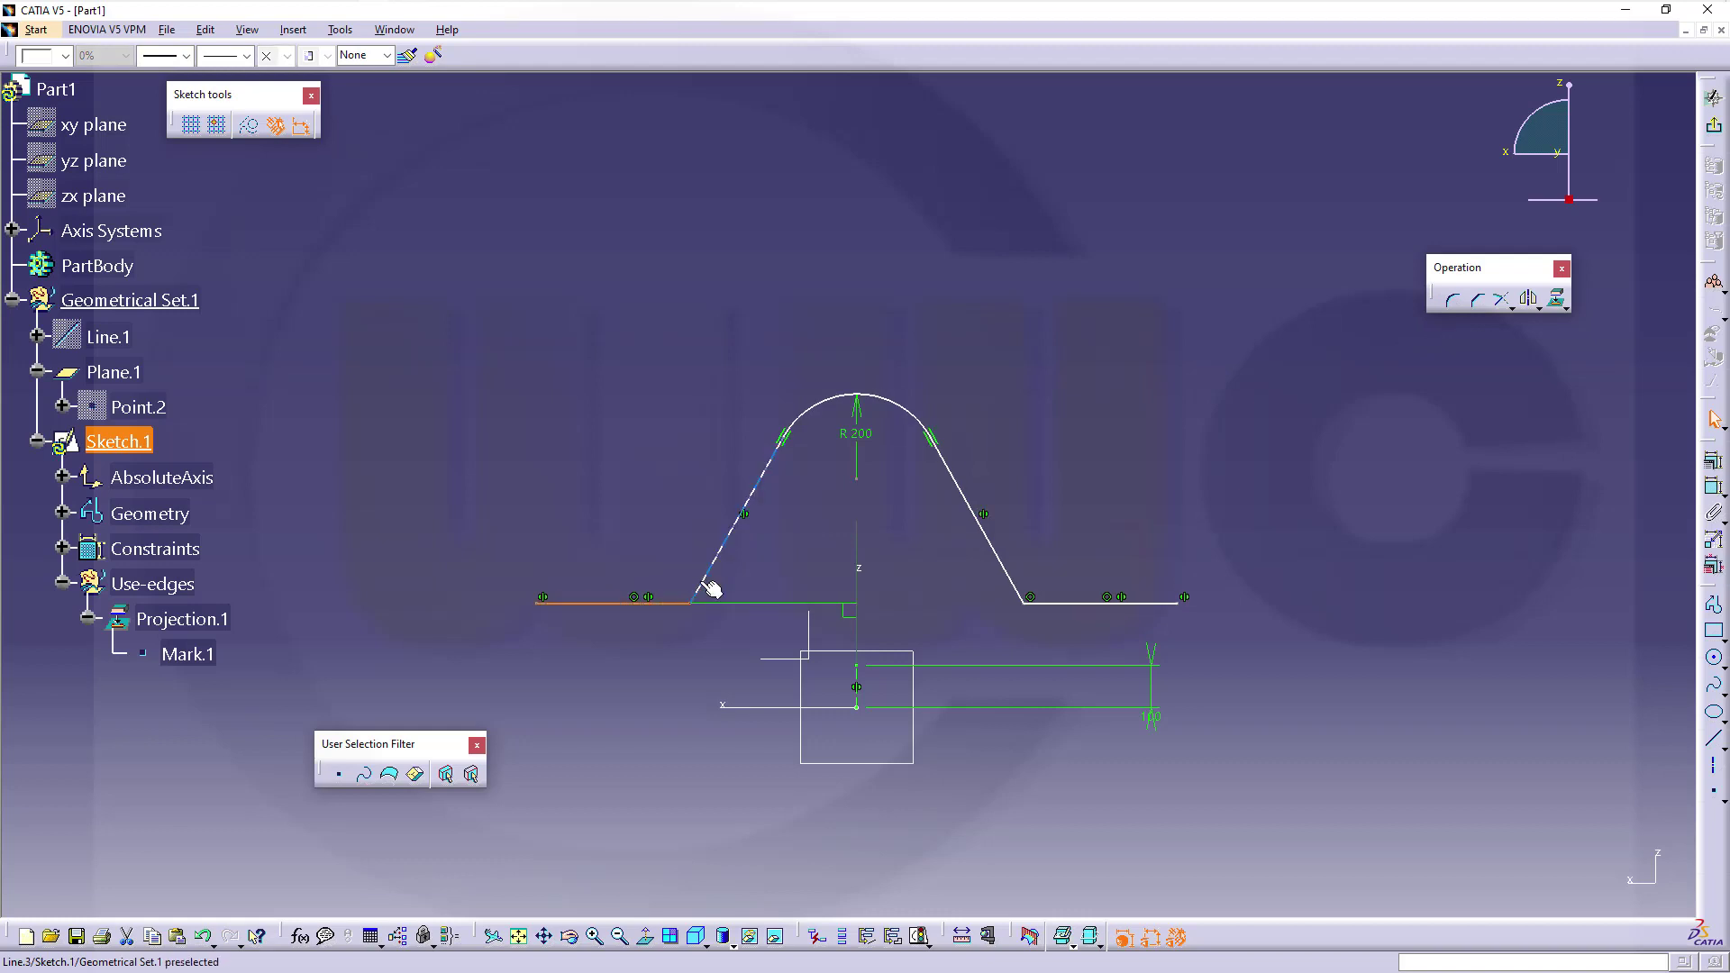
left_click(1454, 304)
left_click(668, 601)
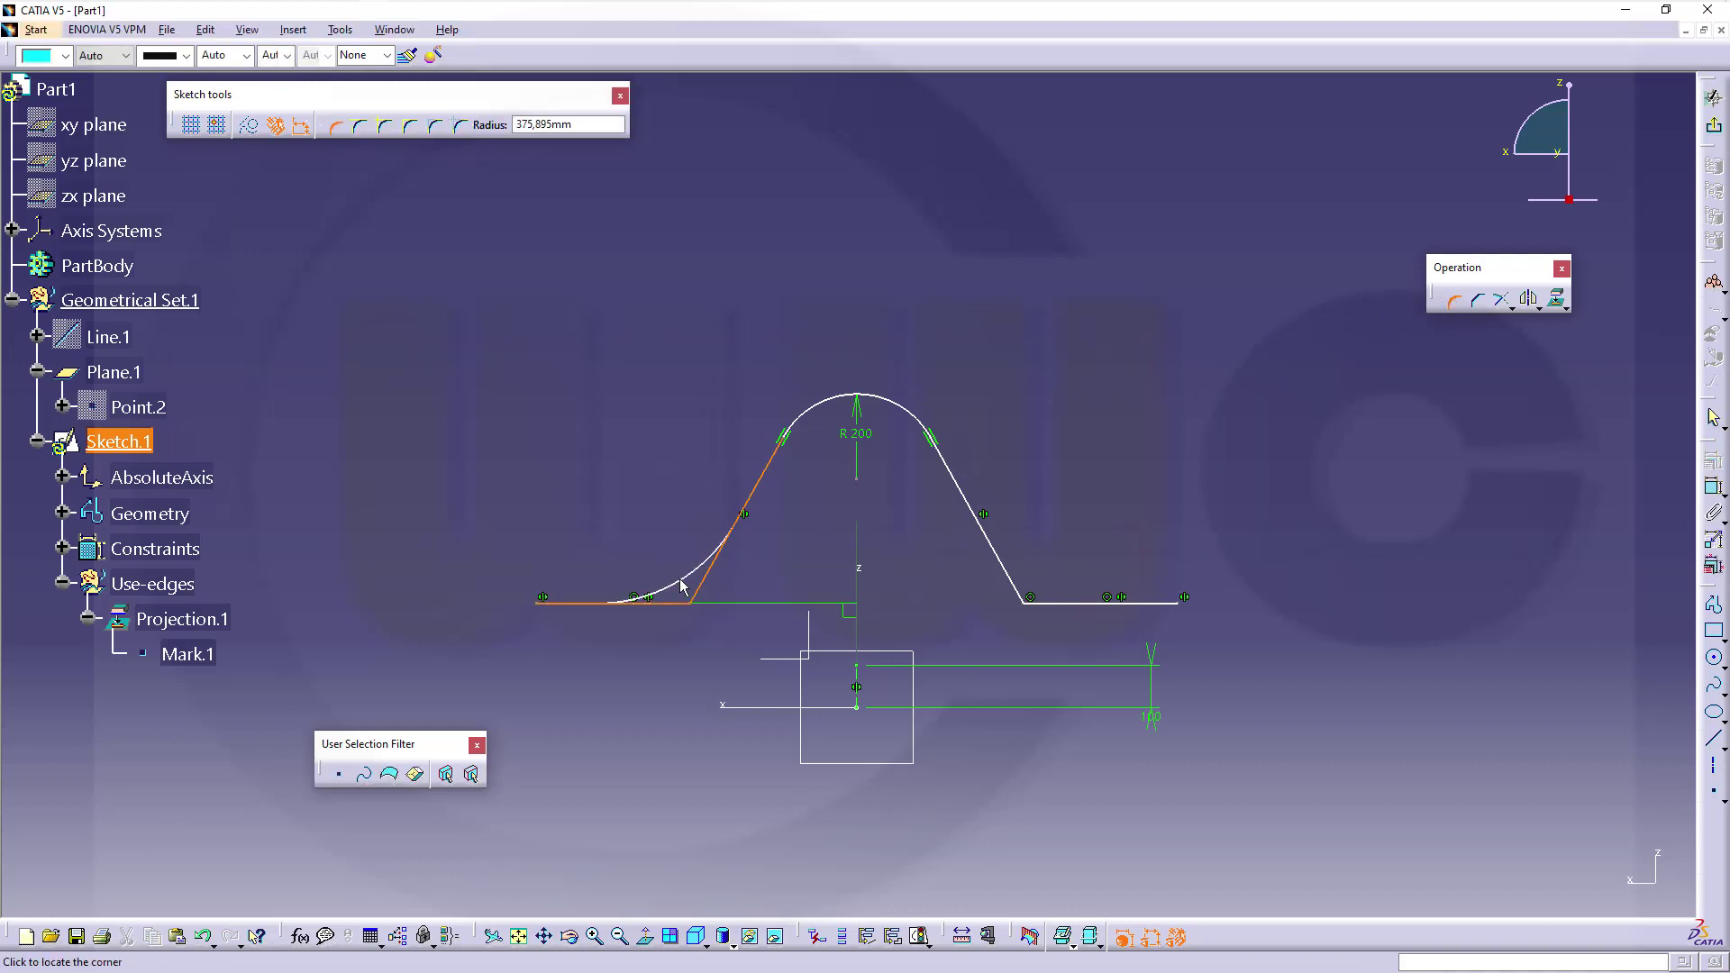
left_click(684, 585)
double_click(667, 574)
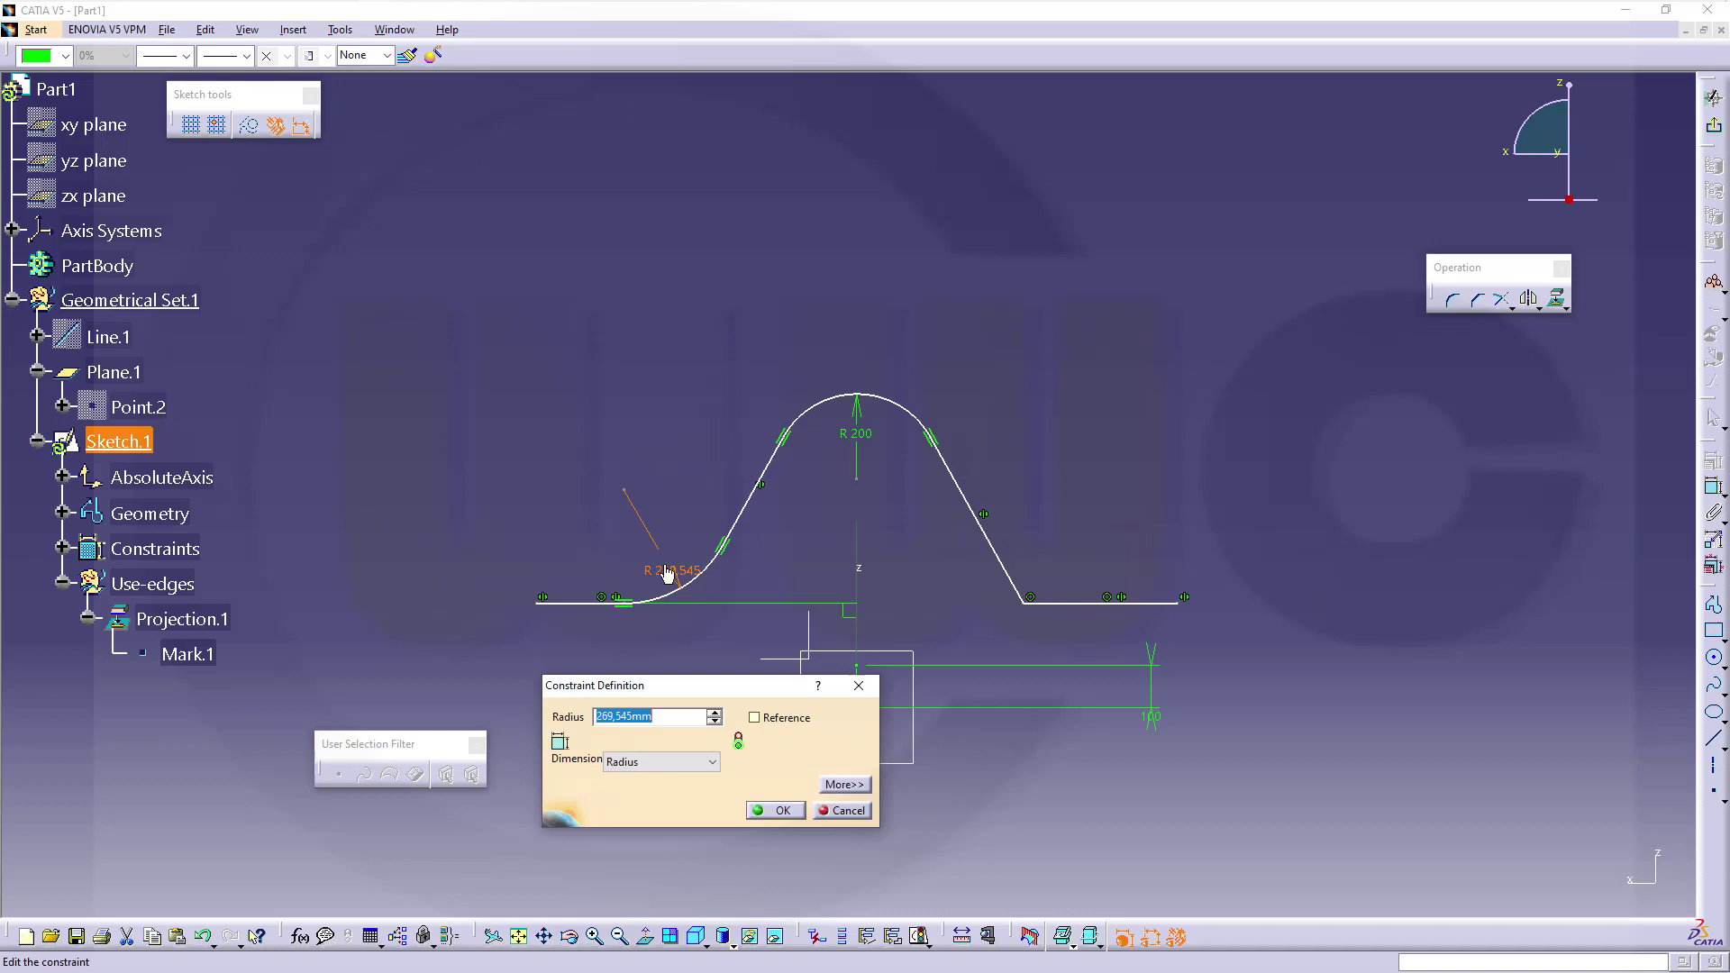
type("20")
key("Return")
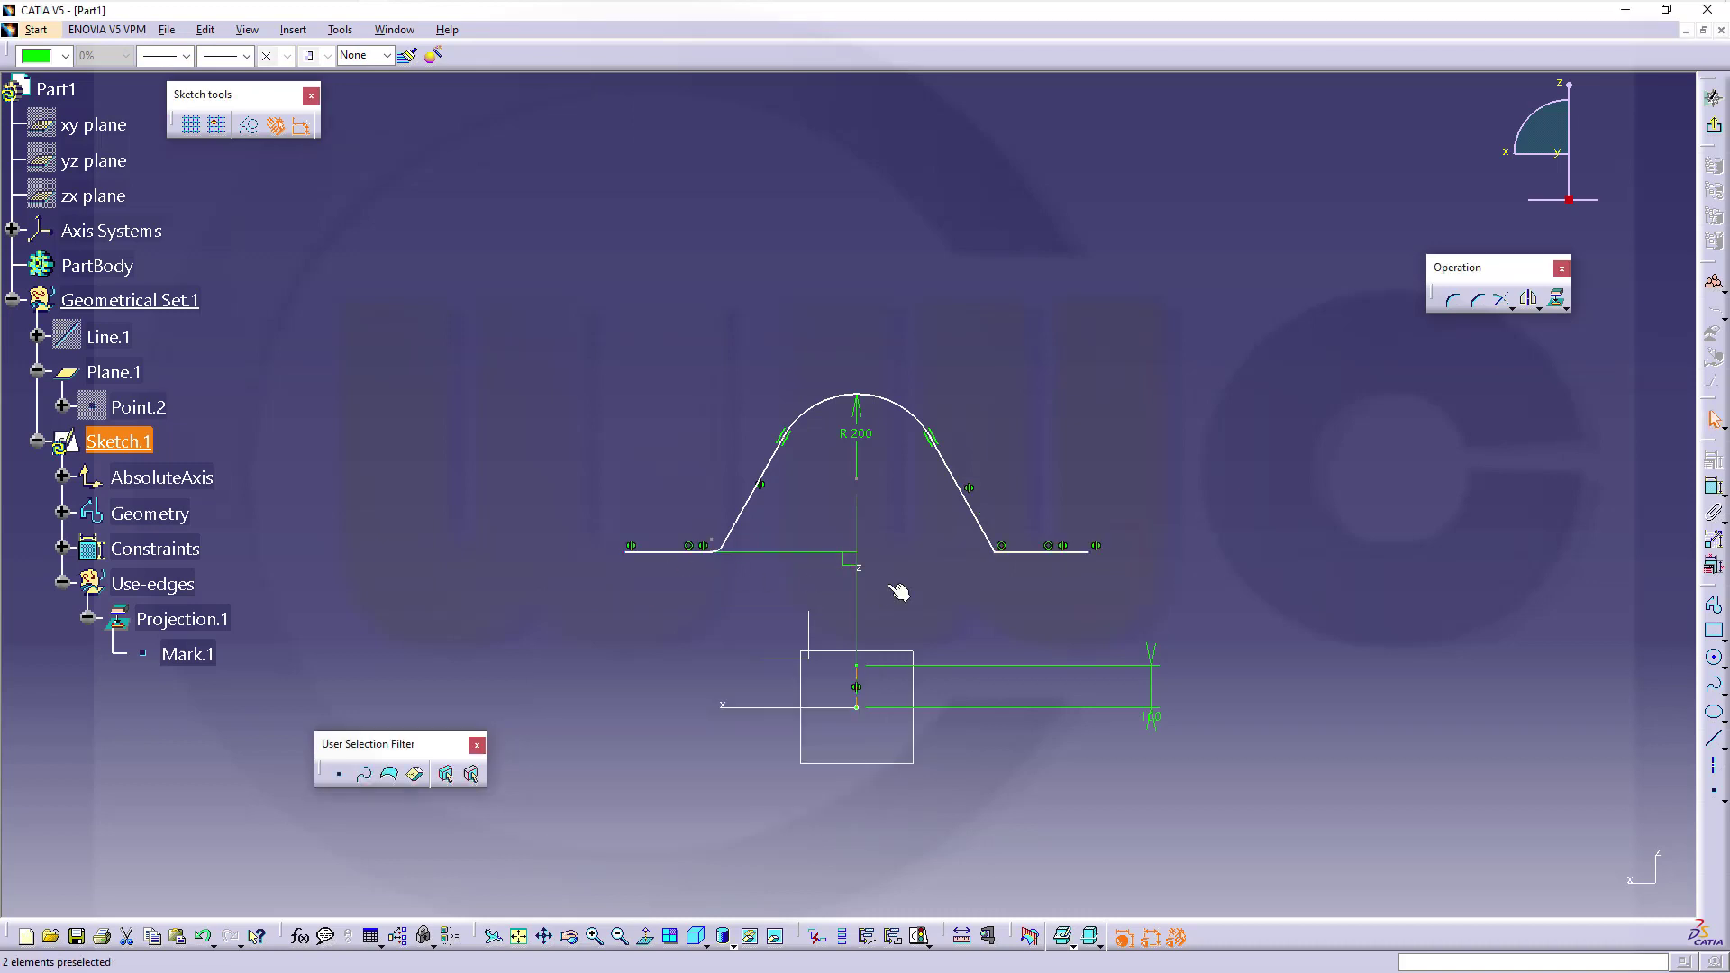
mouse_move(1101, 601)
middle_mouse_down()
mouse_move(1089, 626)
mouse_move(1106, 515)
middle_mouse_up()
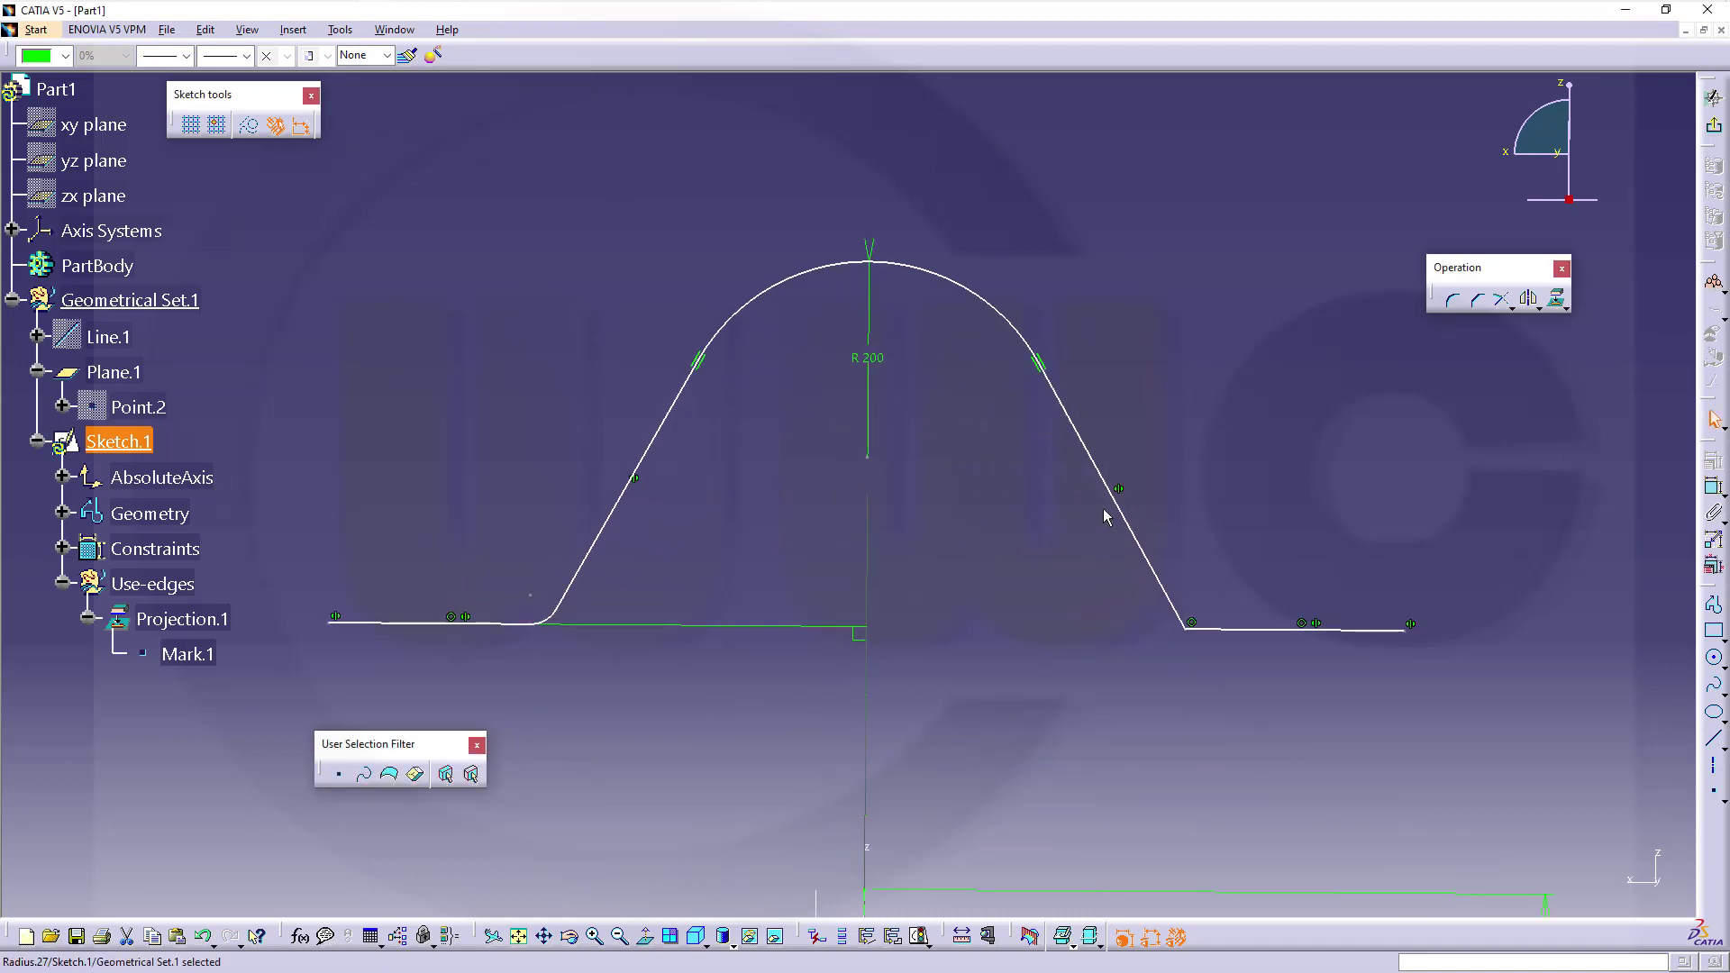
Step: Fillet the lower right bend between the right slope and flange at 10 mm
left_click(1451, 300)
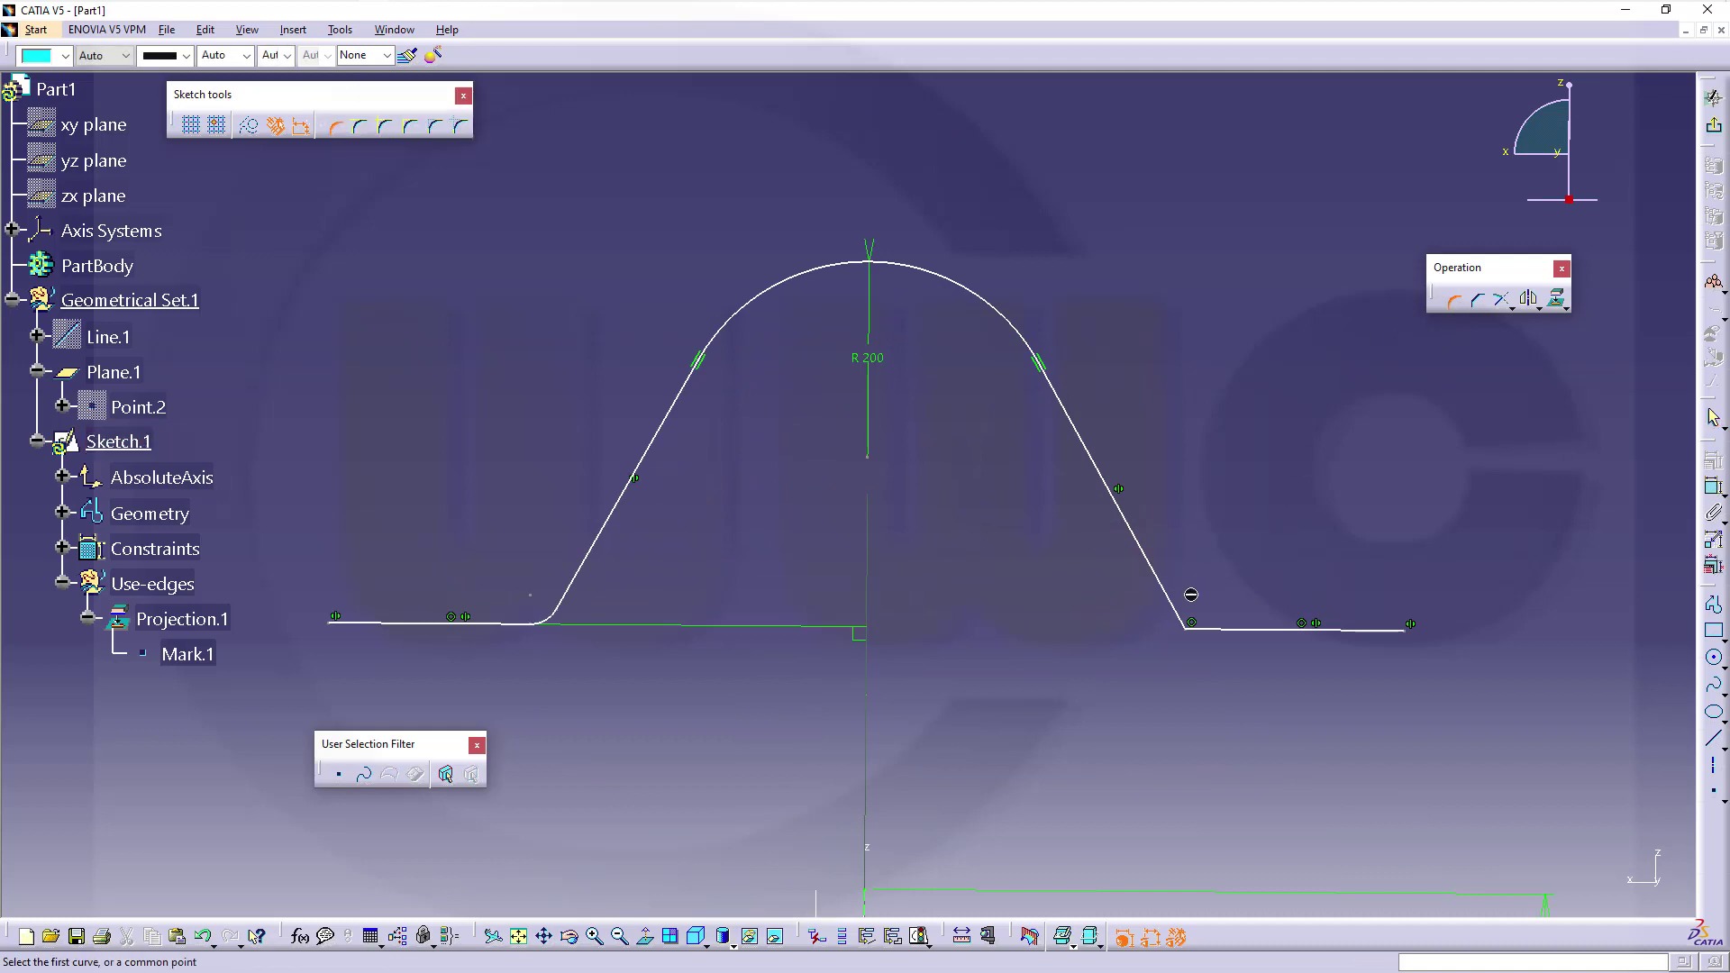
left_click(1180, 610)
left_click(1220, 626)
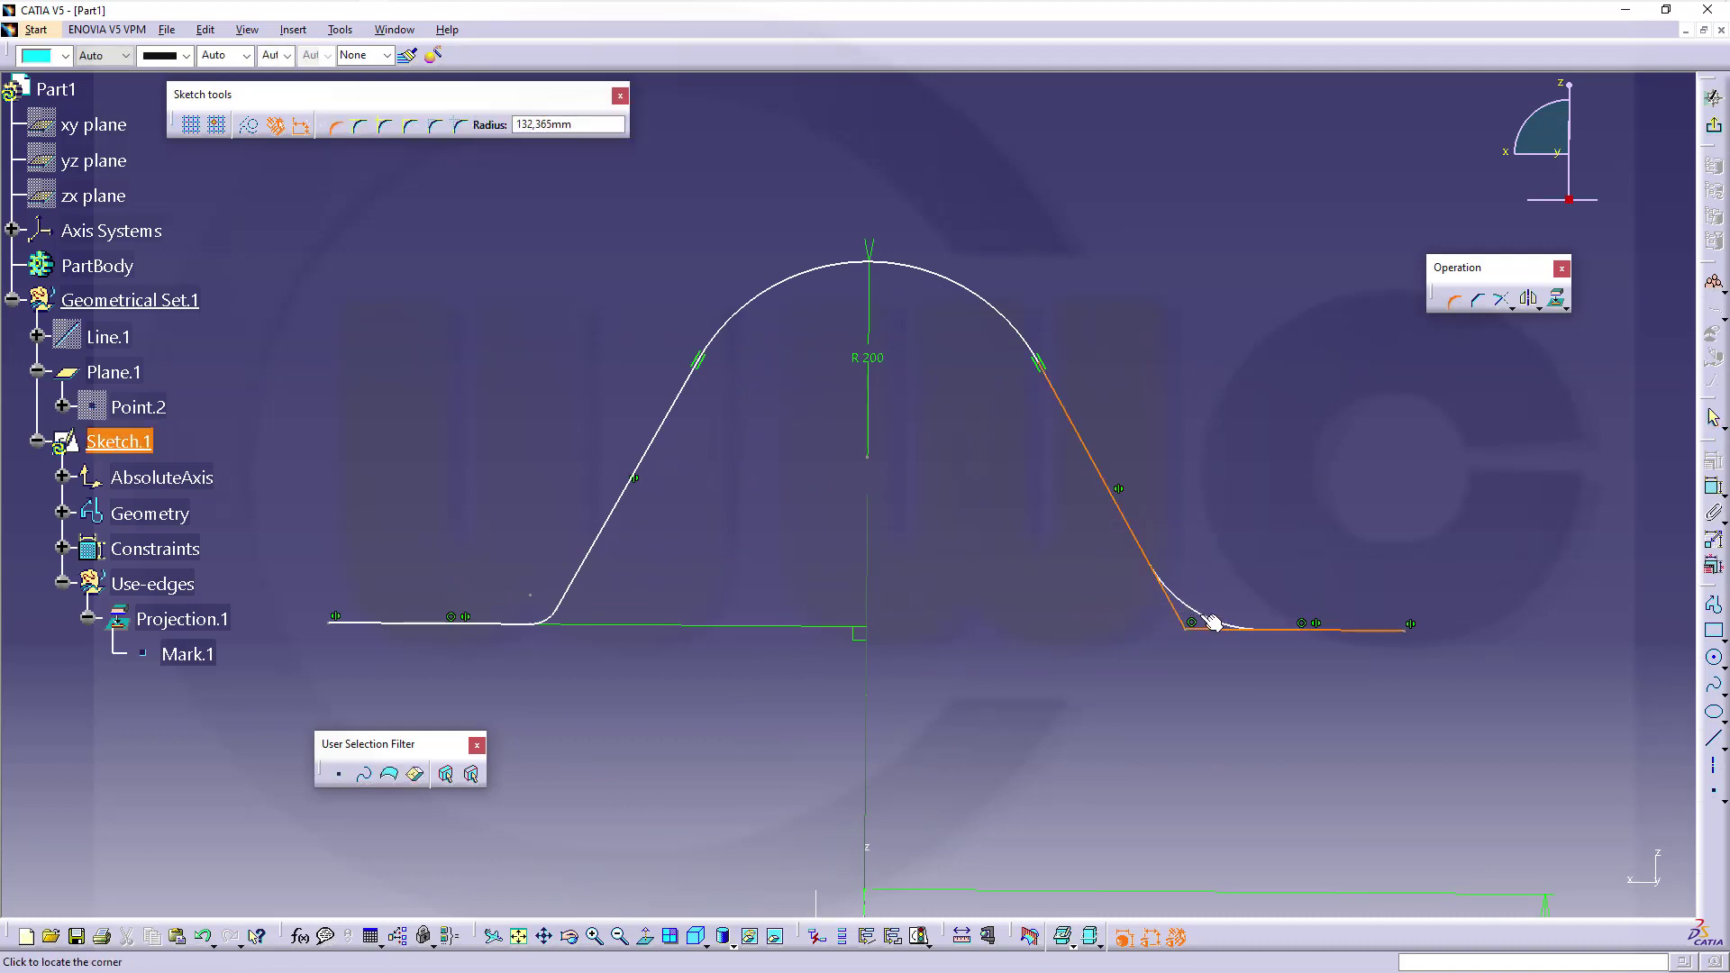
left_click(1221, 595)
double_click(1218, 596)
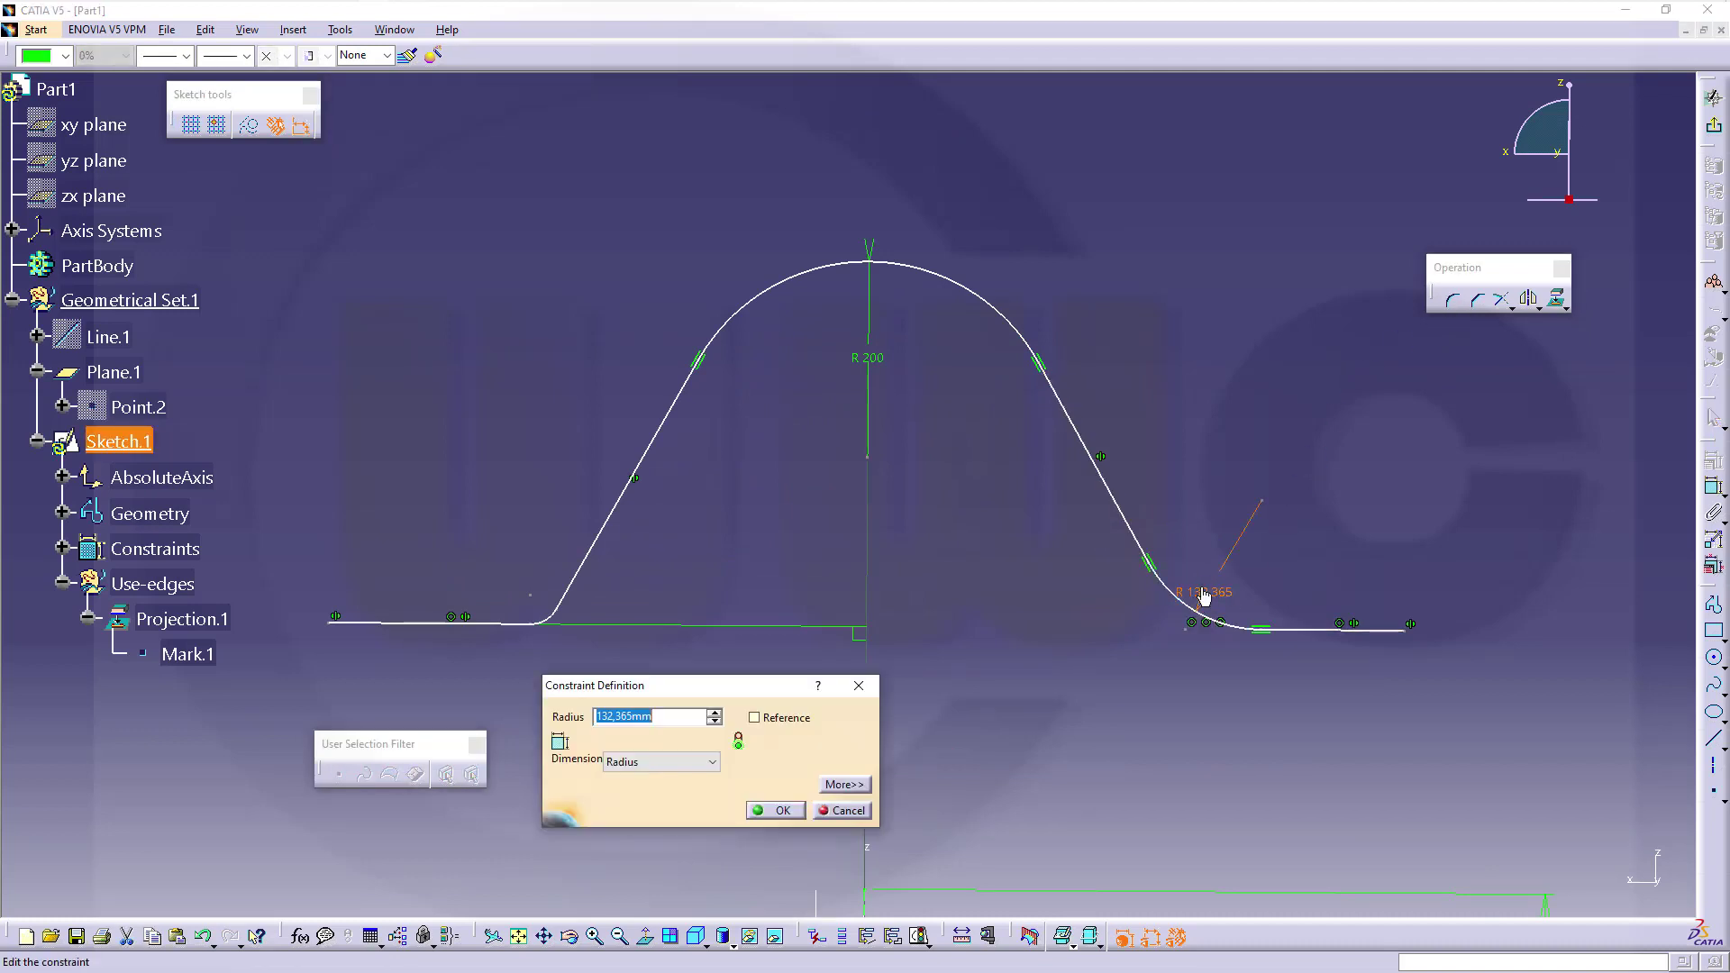
type("10")
key("Return")
mouse_move(1000, 715)
middle_mouse_down()
mouse_move(1000, 641)
mouse_move(1001, 774)
middle_mouse_up()
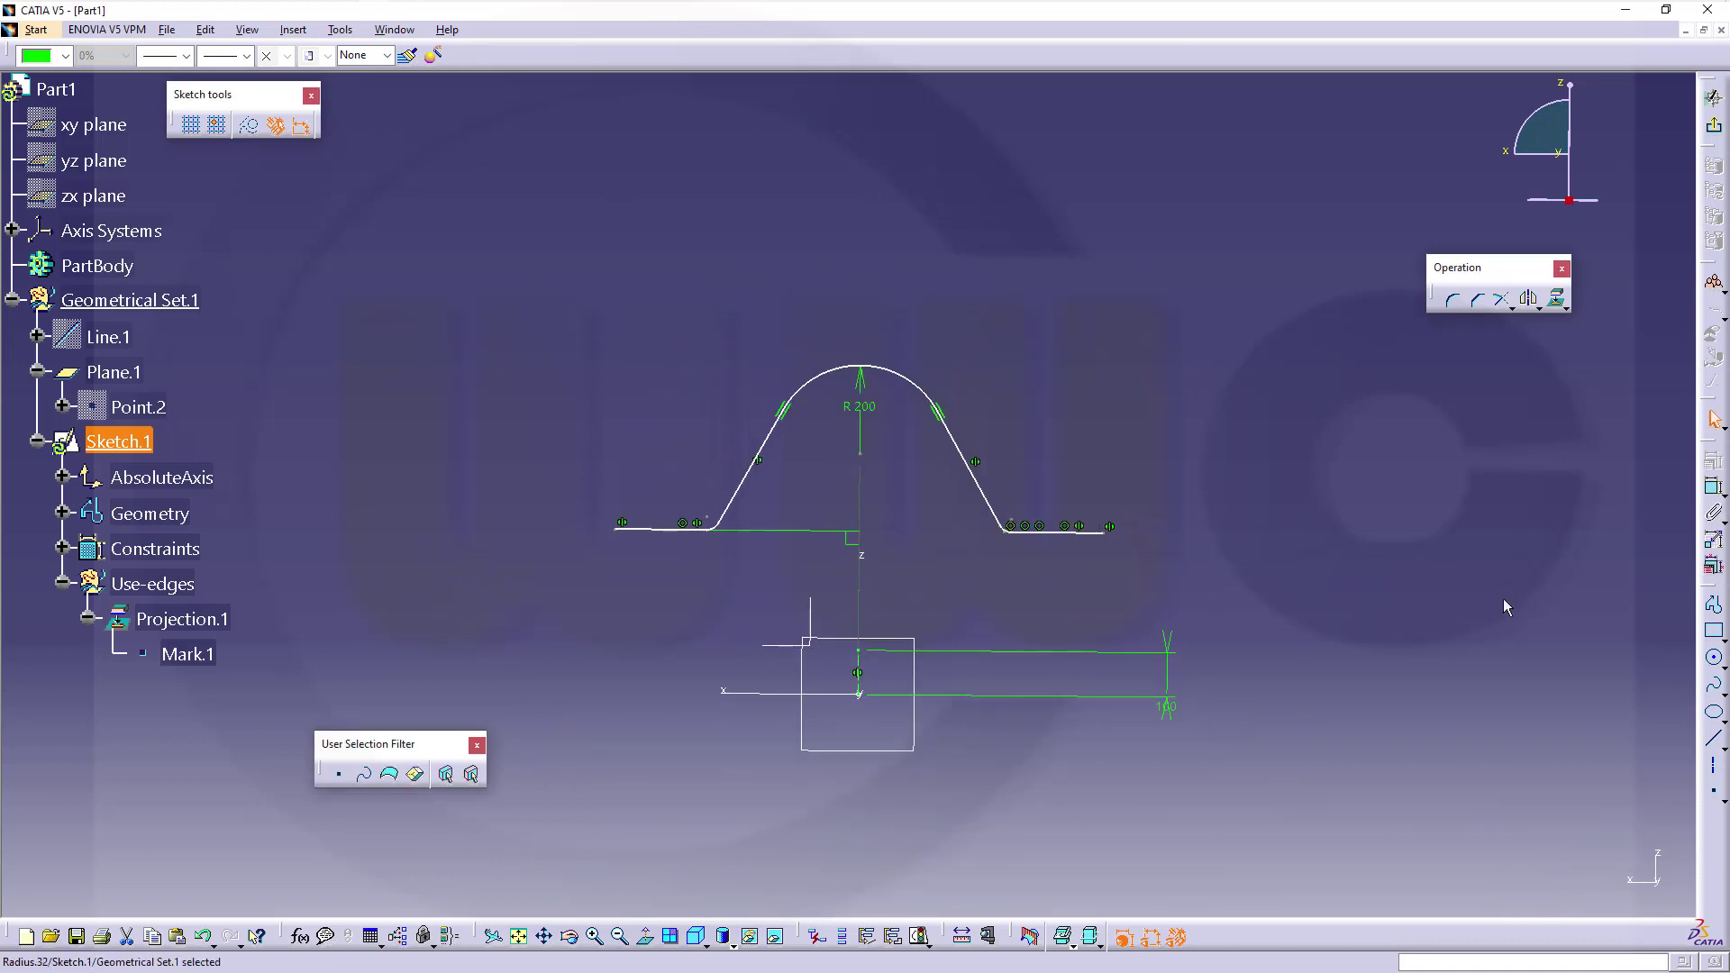
Step: Constrain the angle between the left flange and slanted side to 60°
left_click(1713, 487)
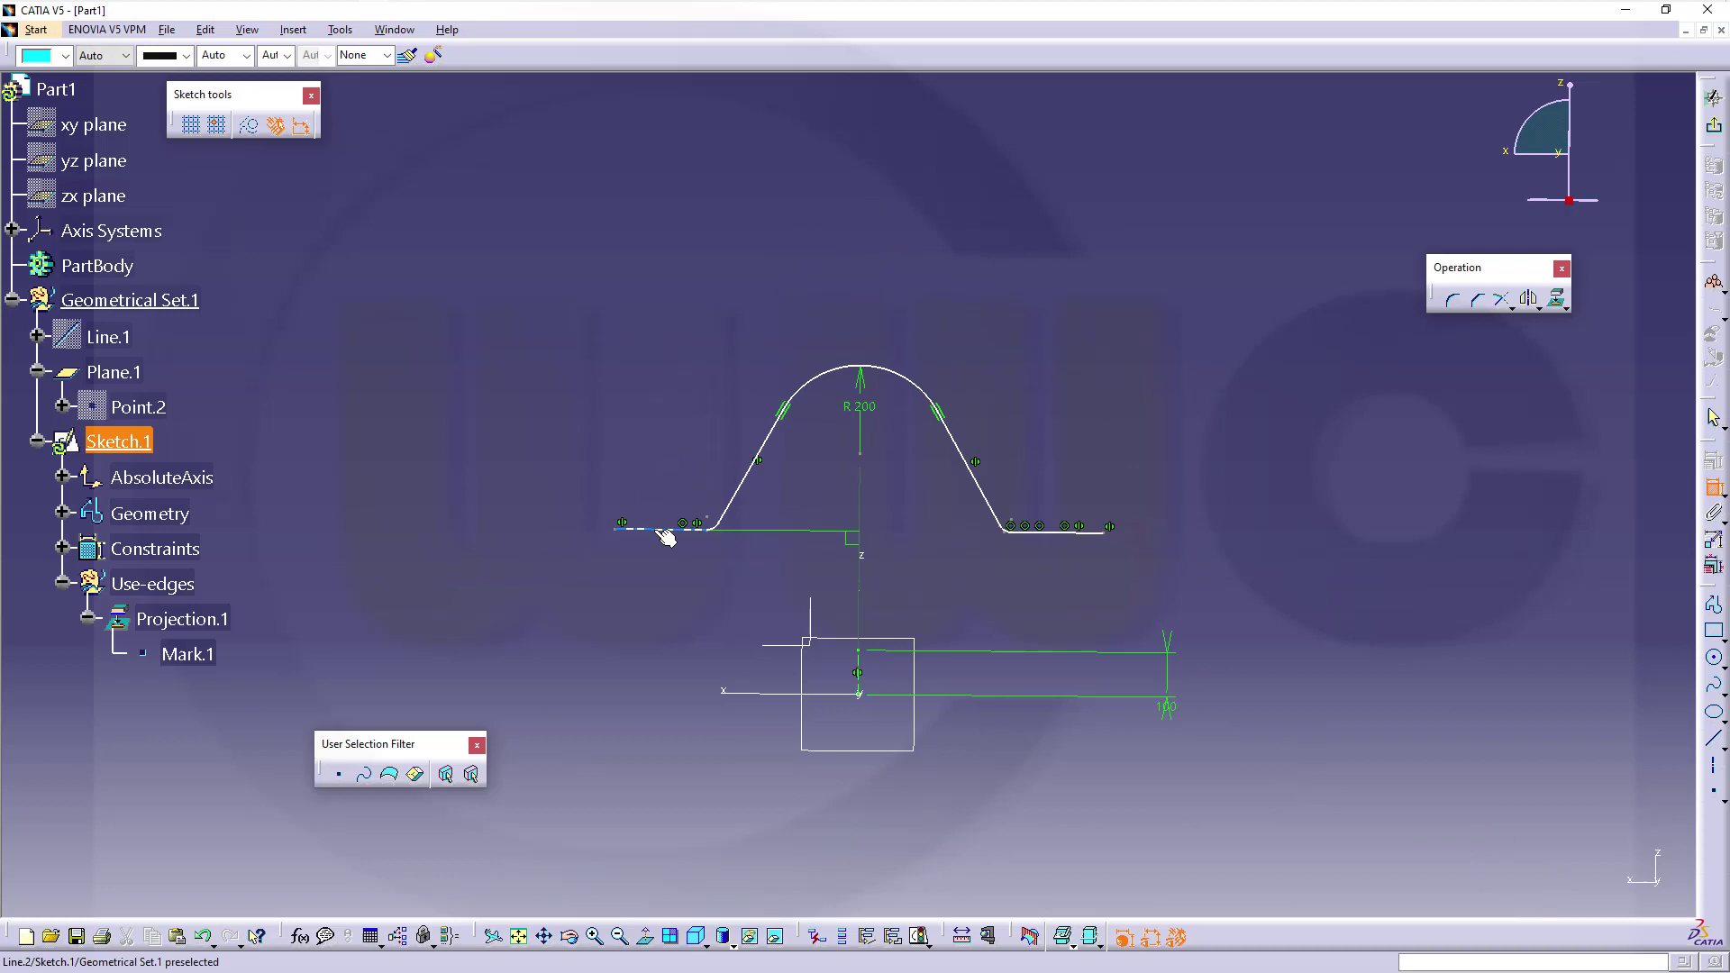
left_click(664, 533)
left_click(746, 476)
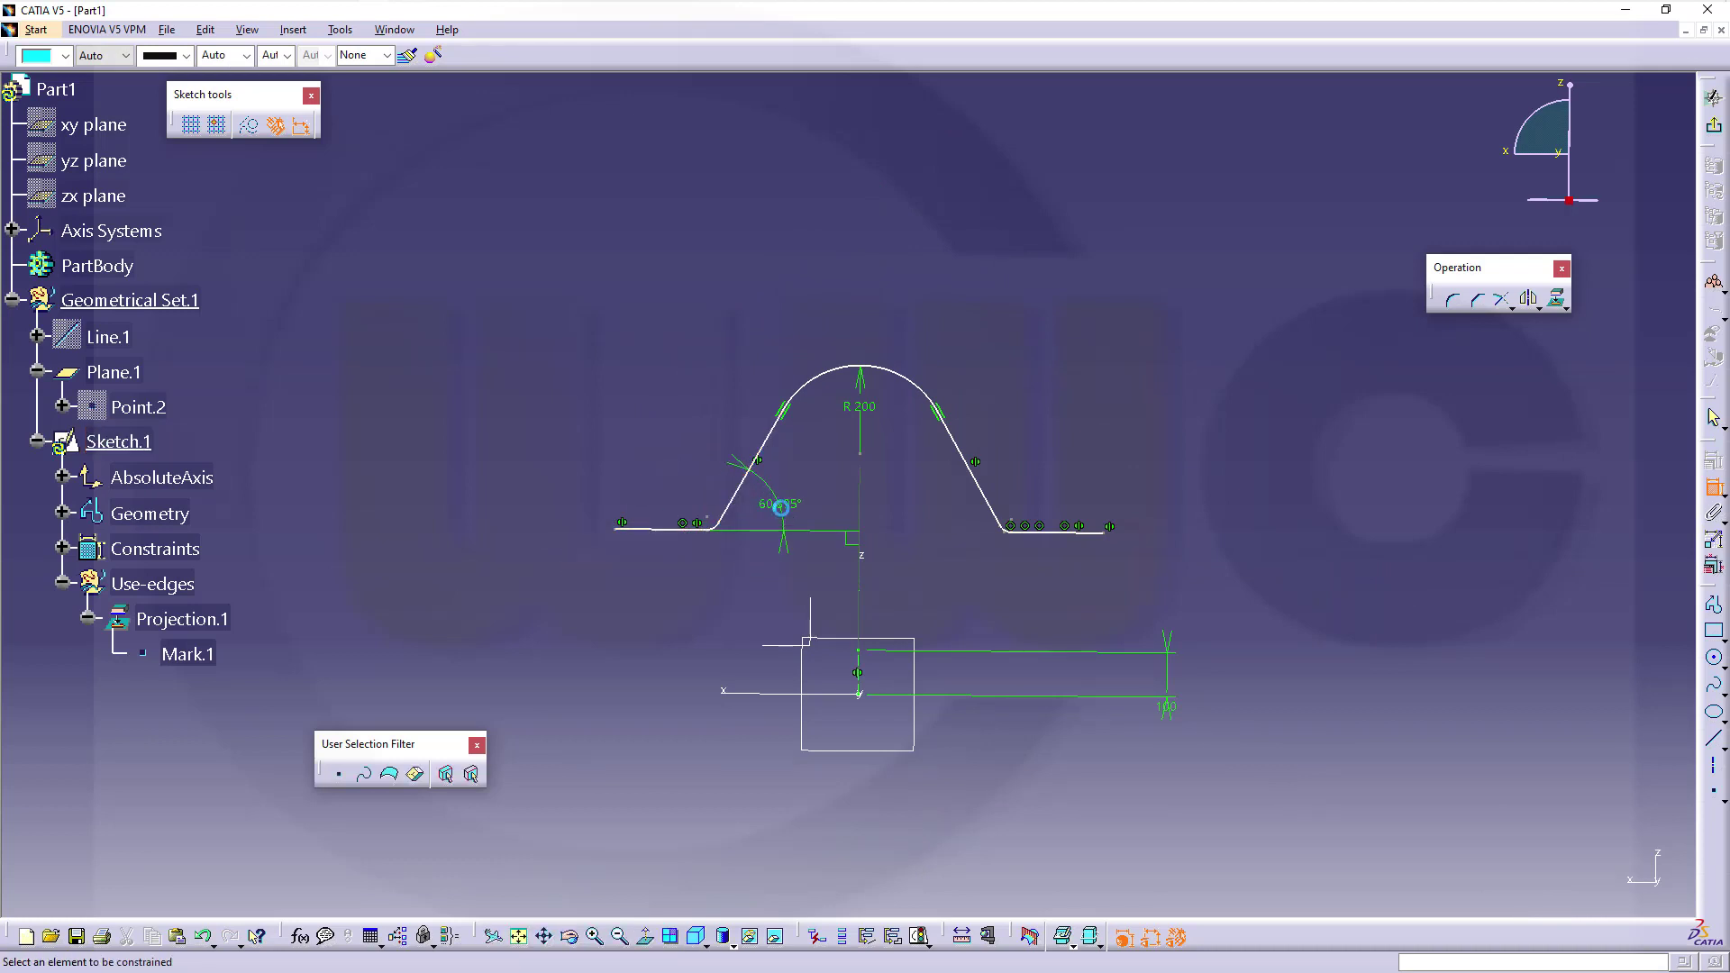
left_click(780, 508)
double_click(778, 510)
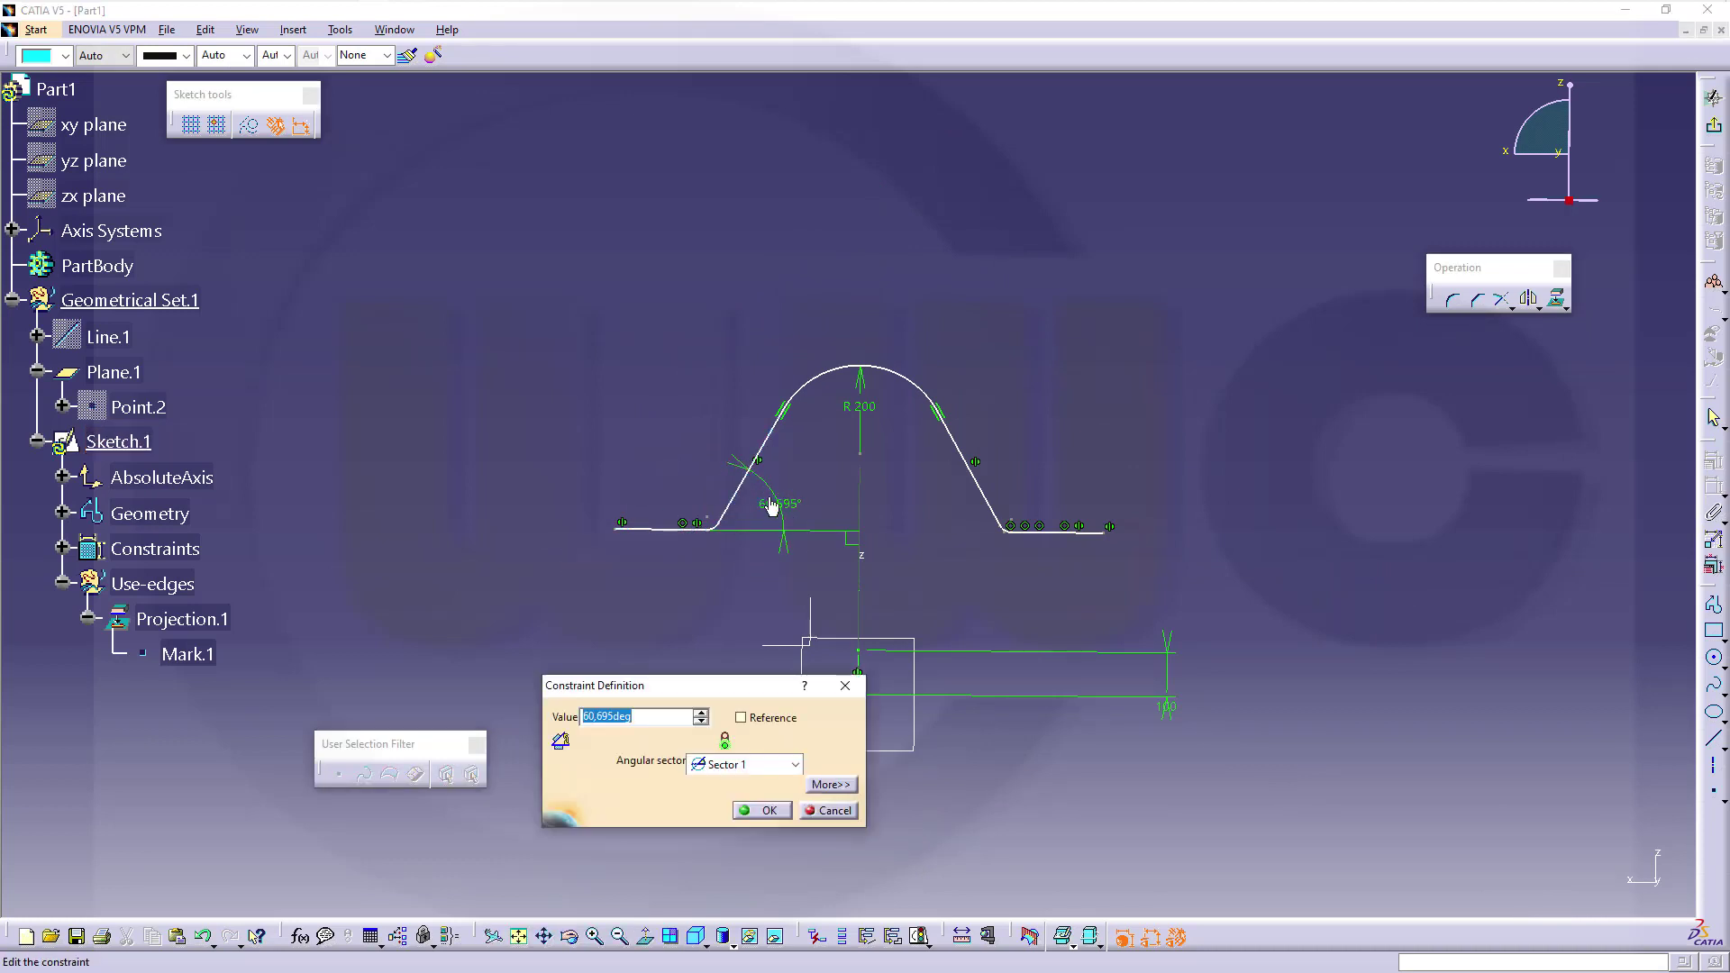
type("60")
key("Return")
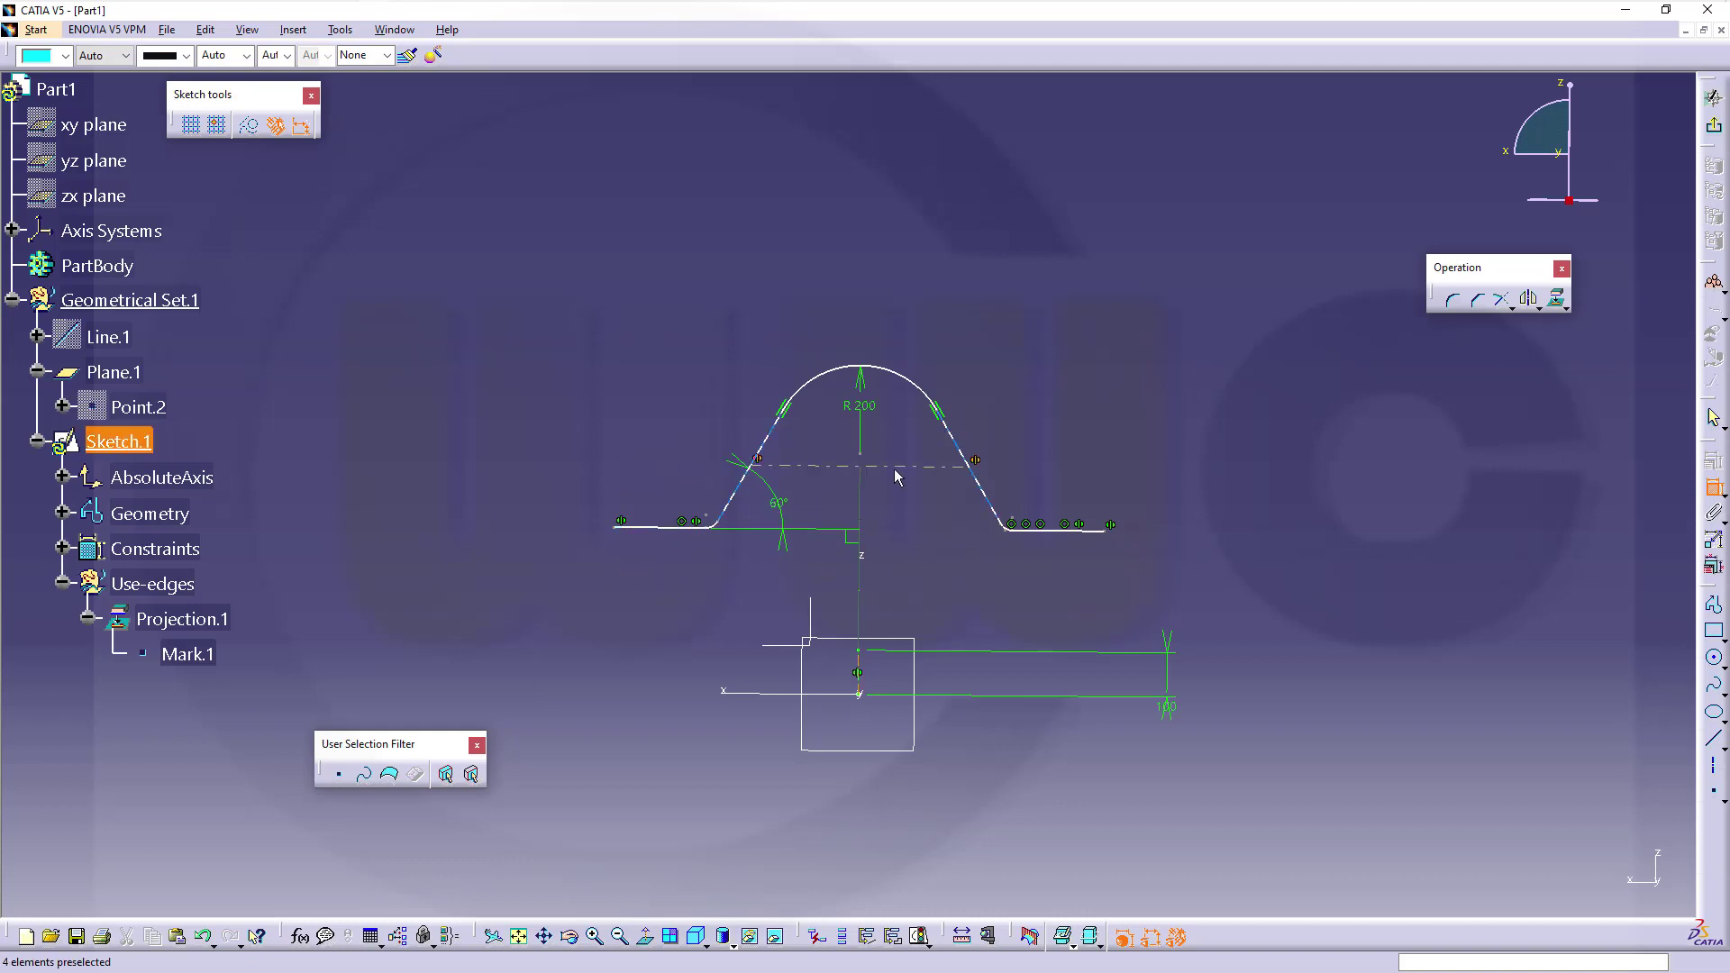
Step: Add a radius dimension to the peak arc, then delete it as redundant
left_click(875, 372)
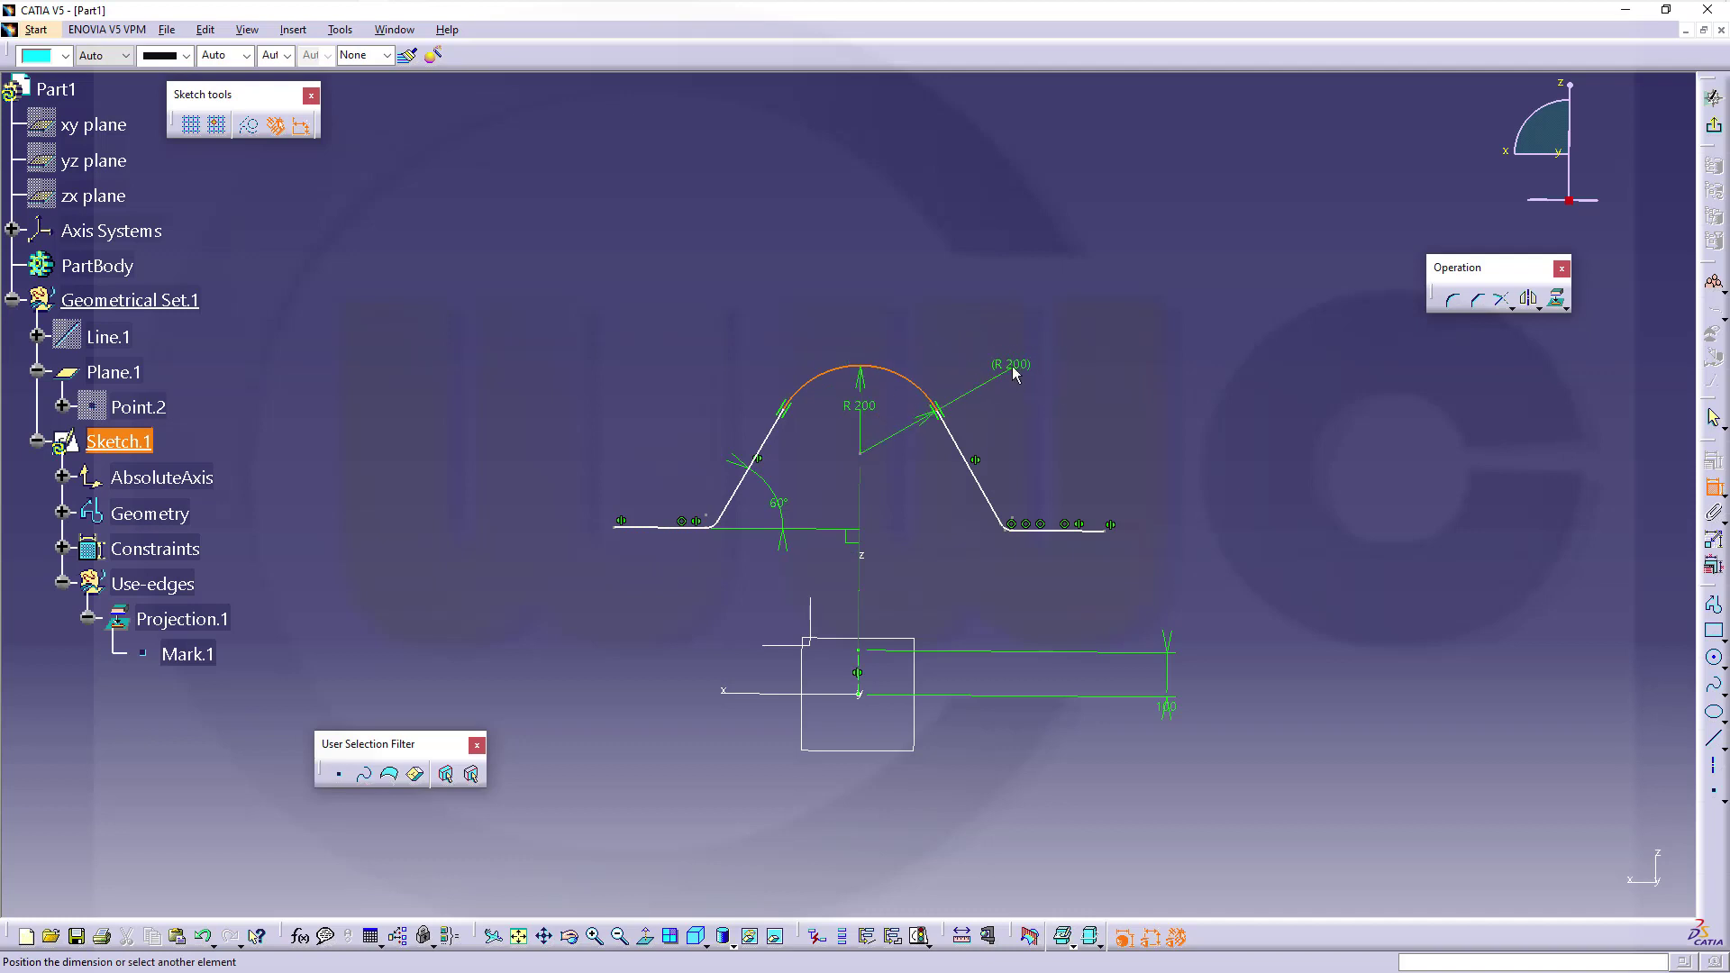
left_click(1090, 537)
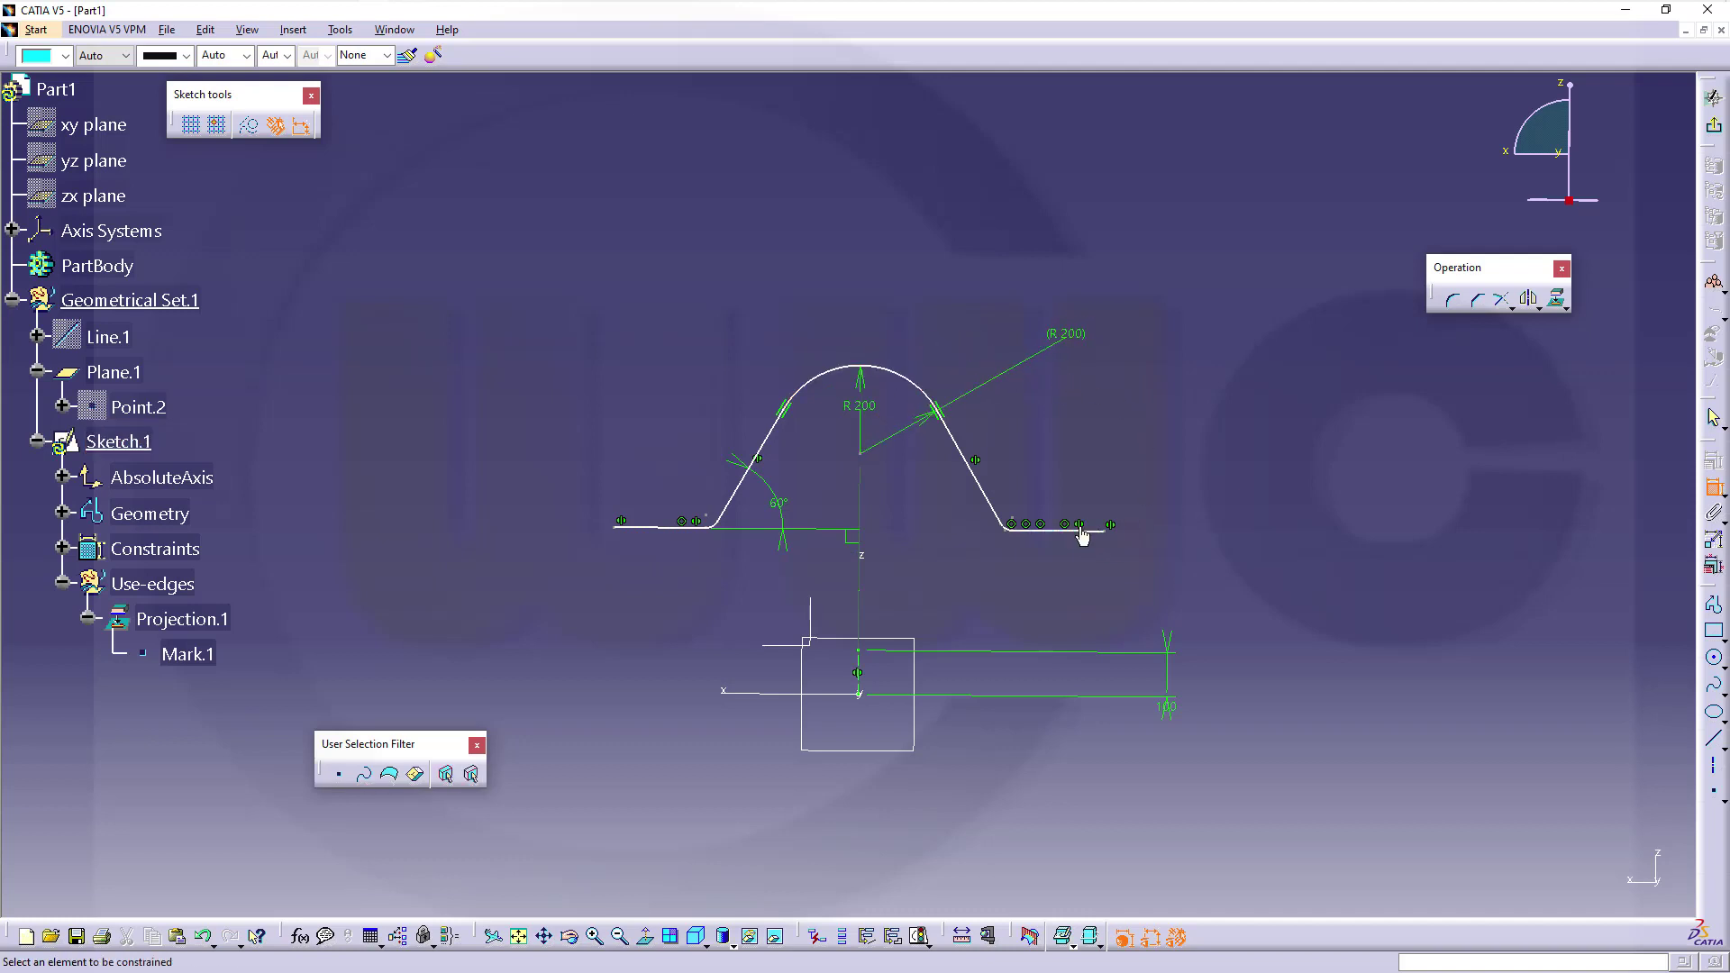
key("Escape")
left_click(1079, 347)
key("Delete")
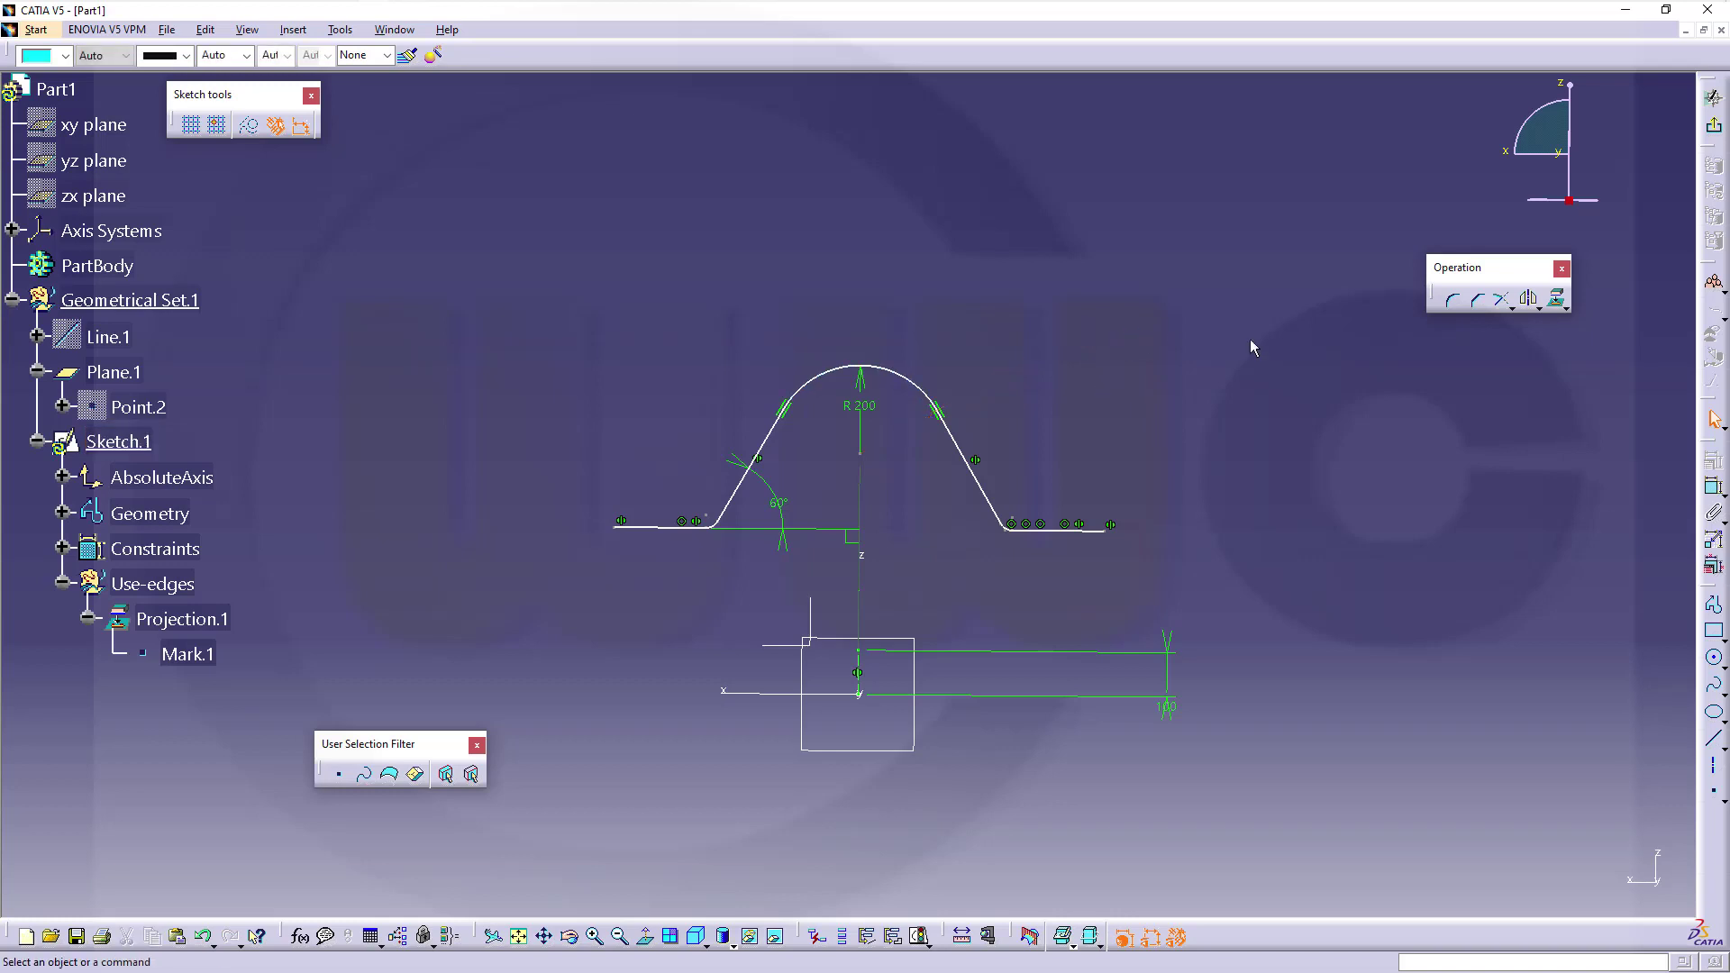
Step: Dimension the profile height from the flange line to the arc top as 400
left_click(1713, 487)
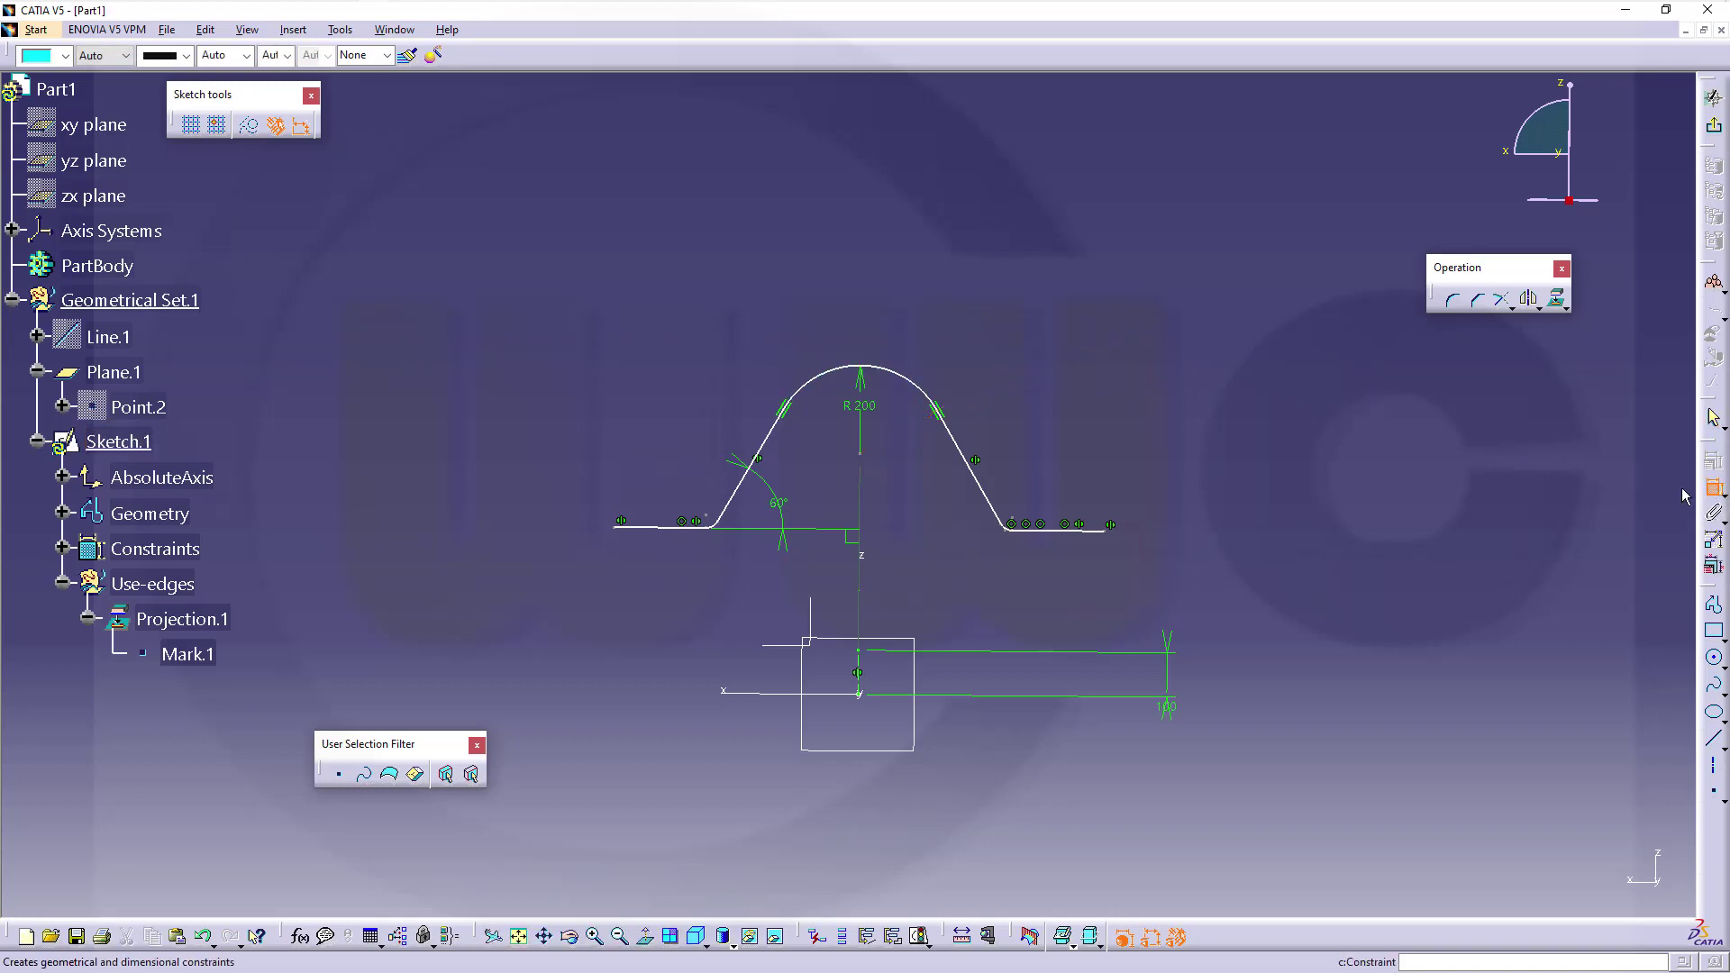
left_click(1076, 531)
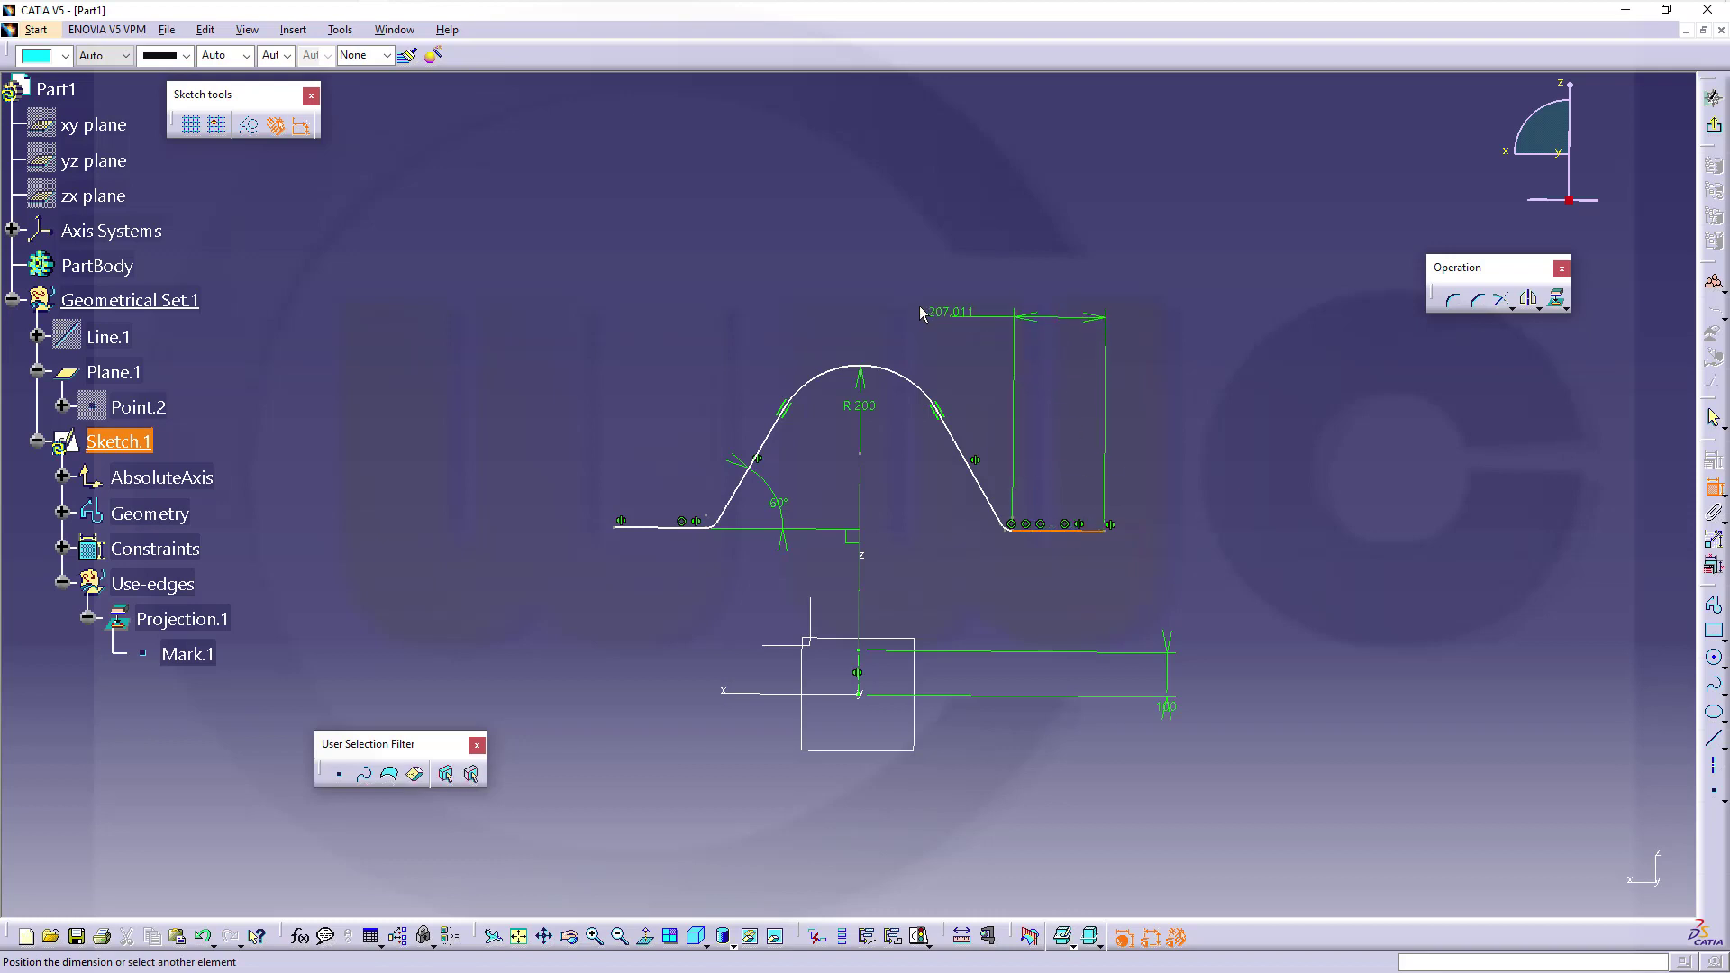
left_click(860, 368)
left_click(1196, 448)
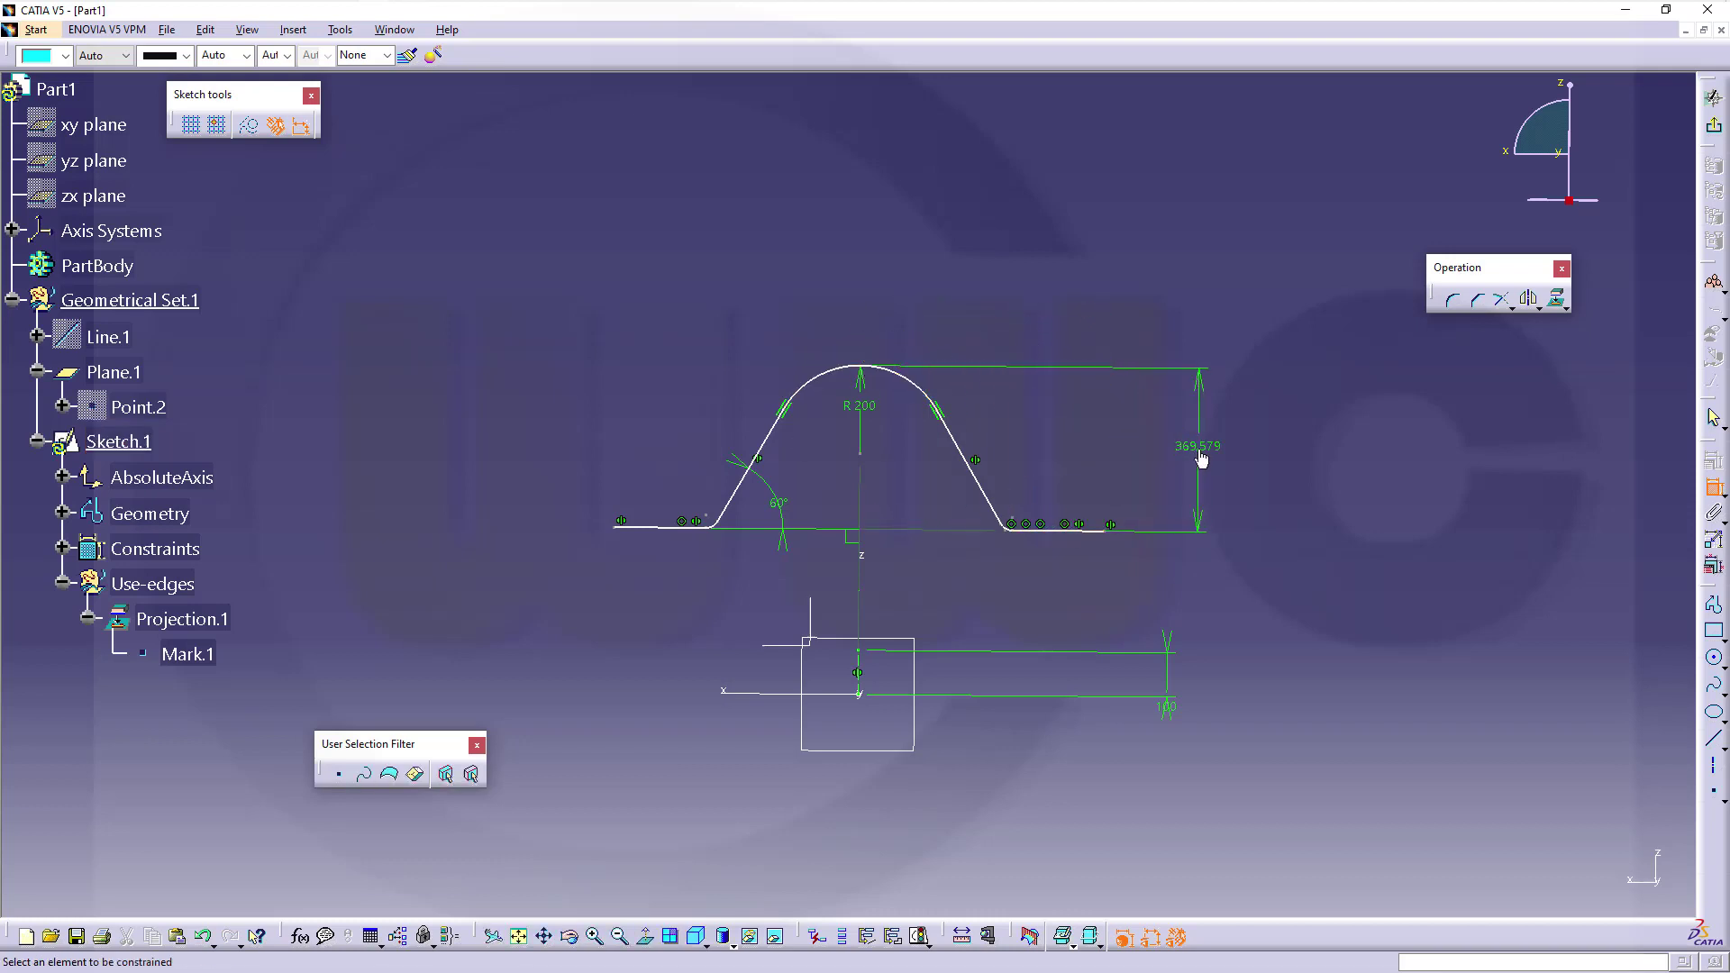
double_click(1196, 448)
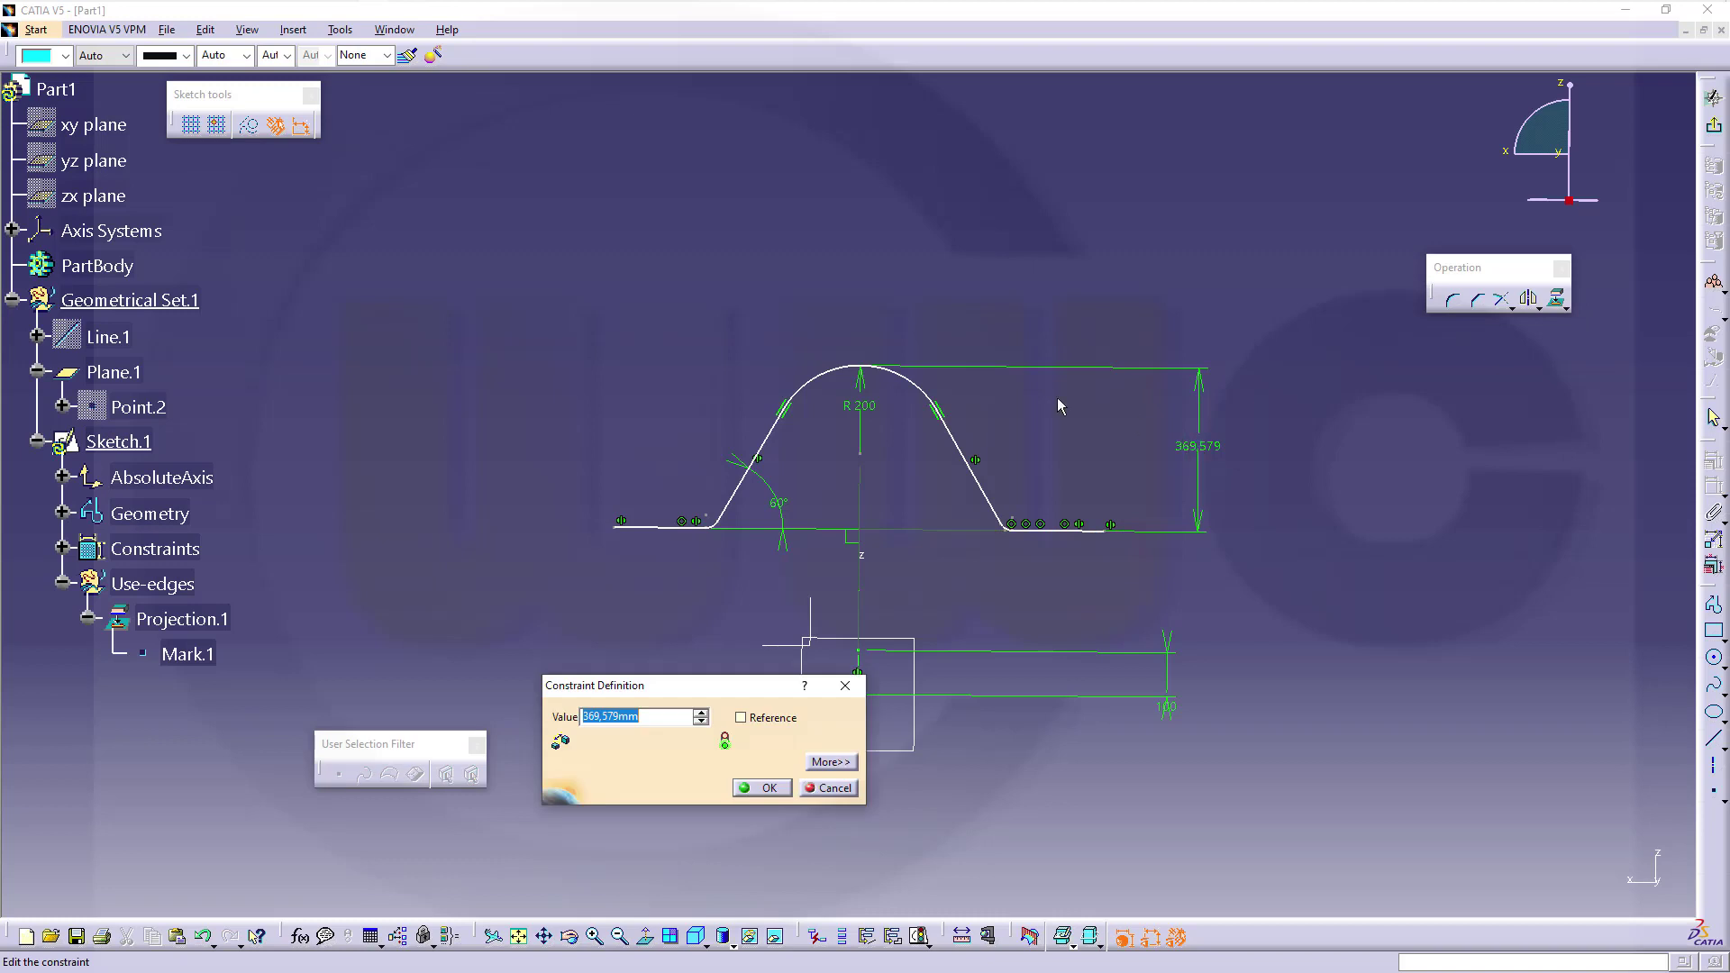
type("400")
key("Return")
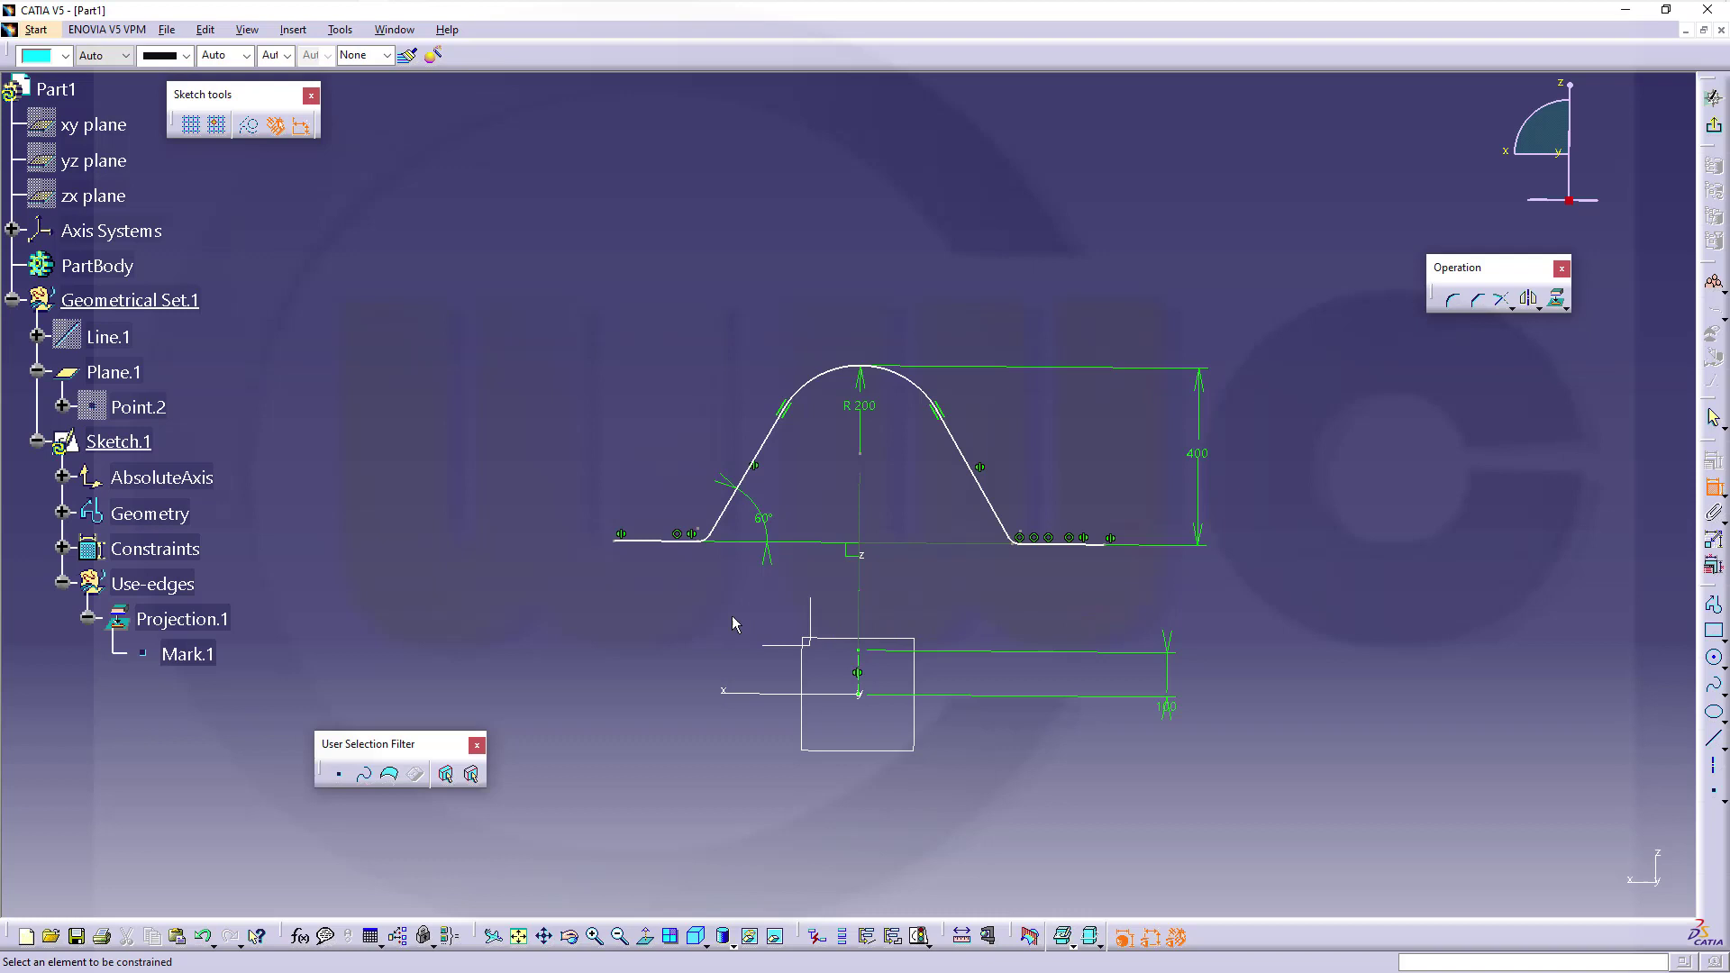
Step: Dimension the overall base width between the line ends as 1000
left_click(621, 543)
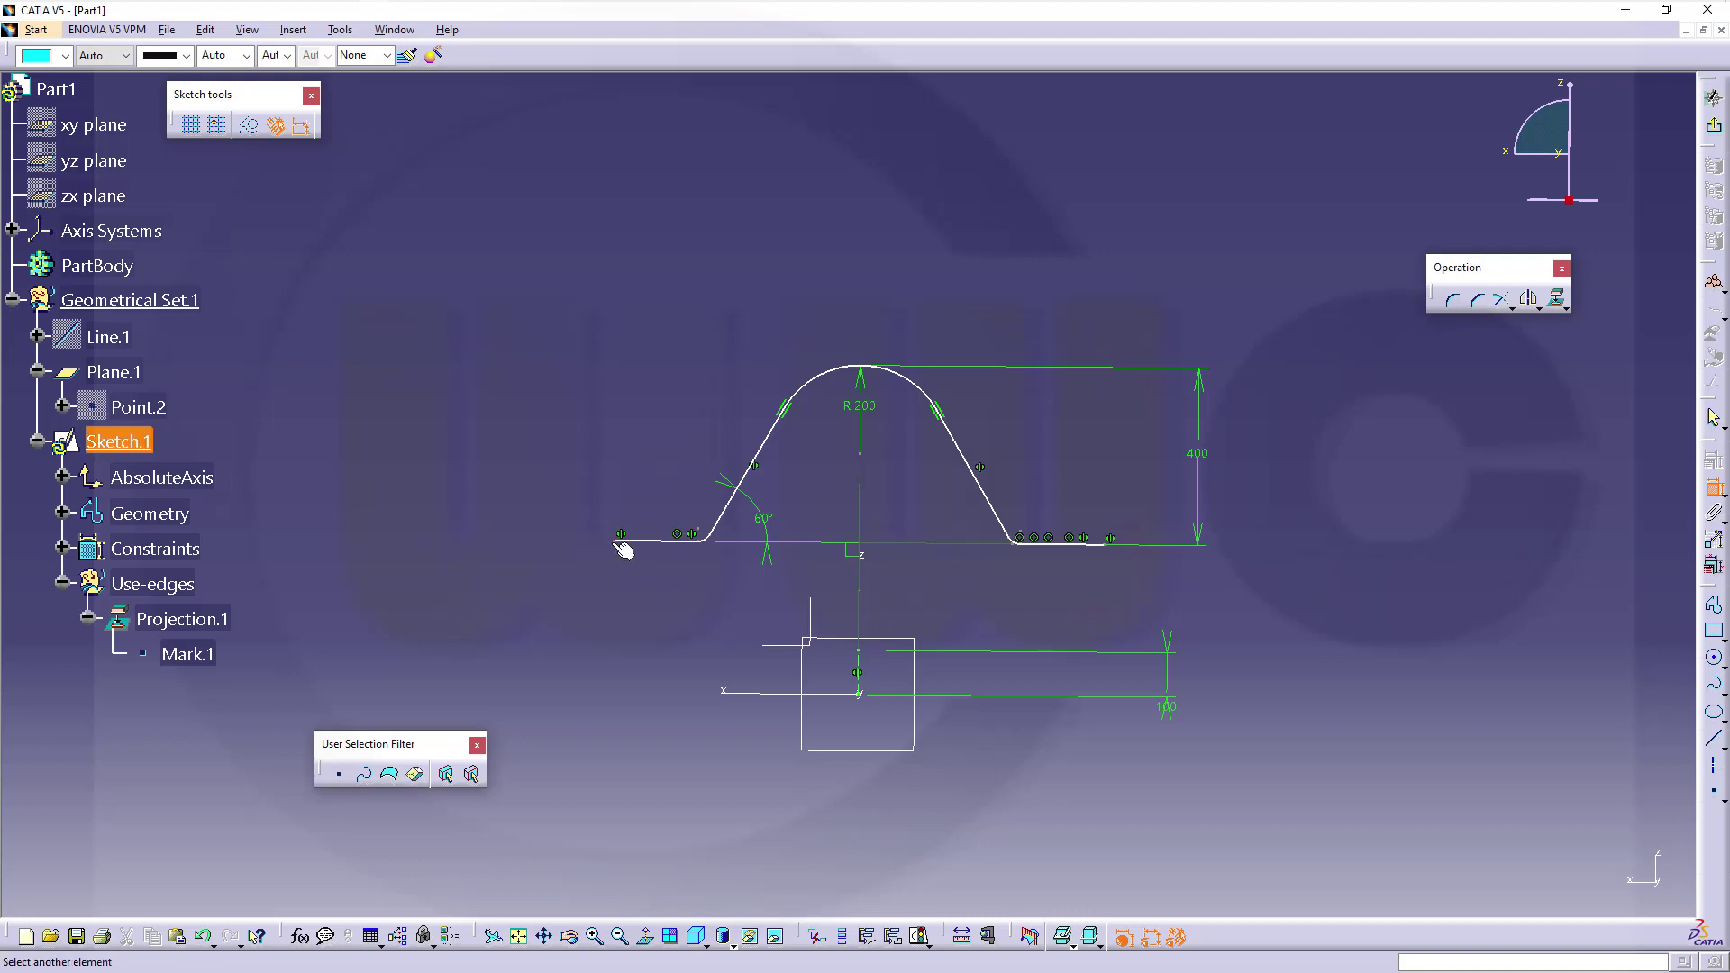
left_click(1111, 544)
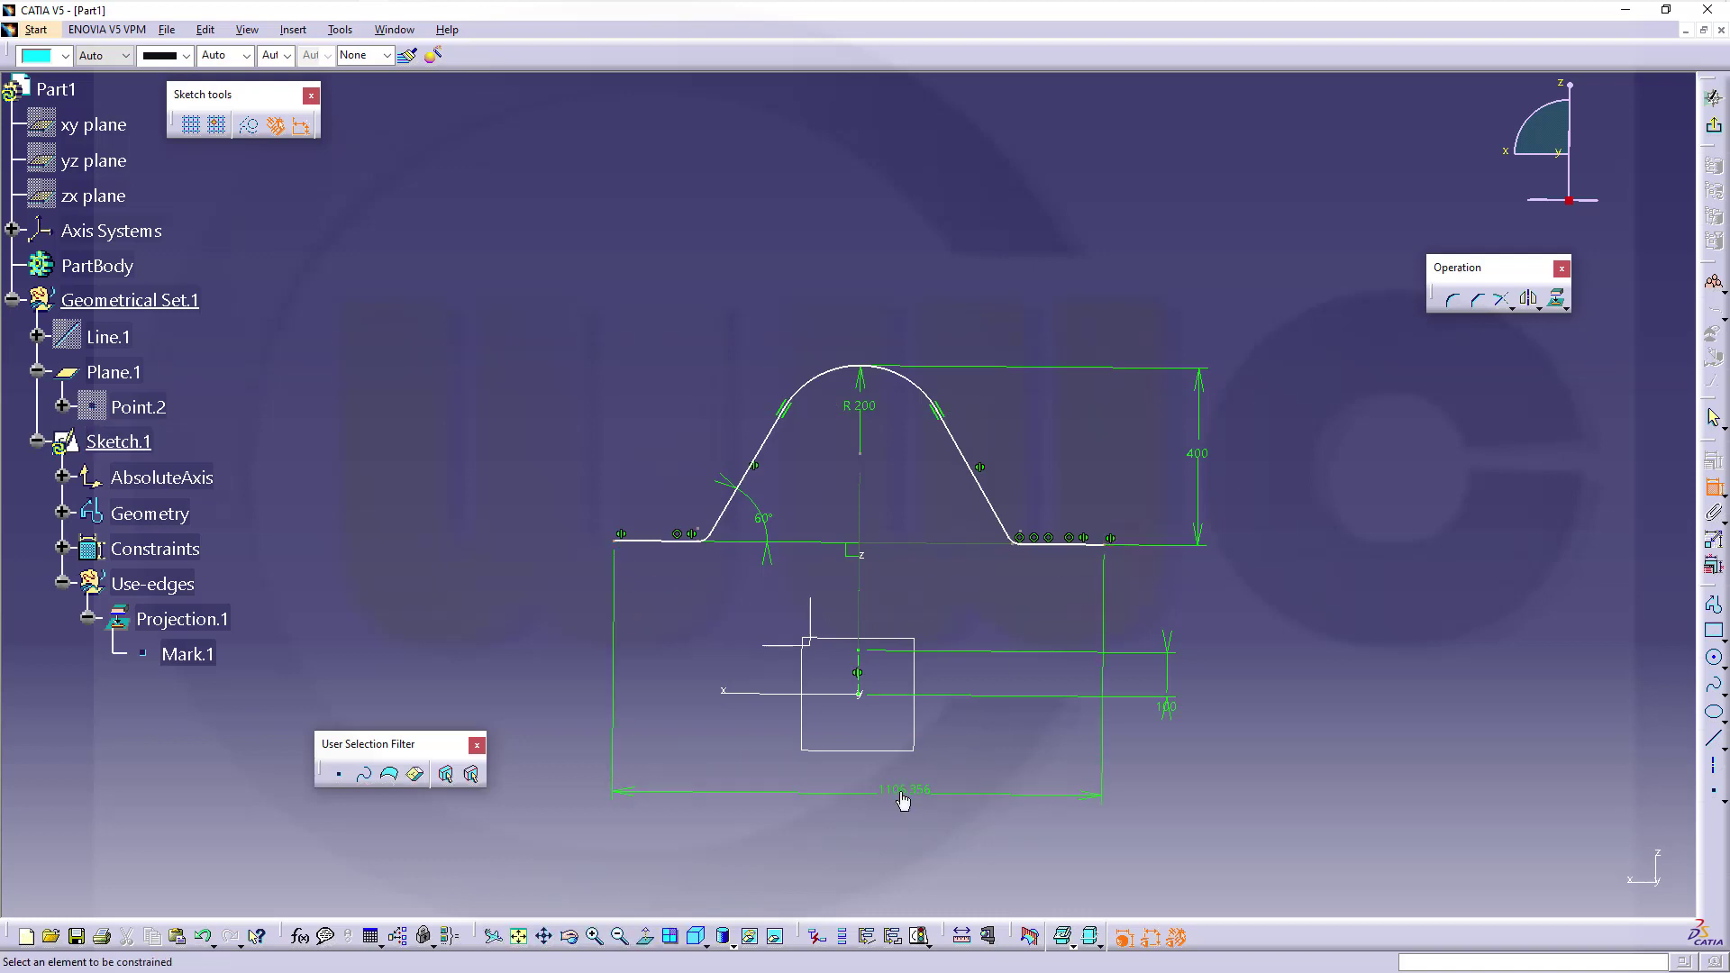
double_click(901, 797)
type("1")
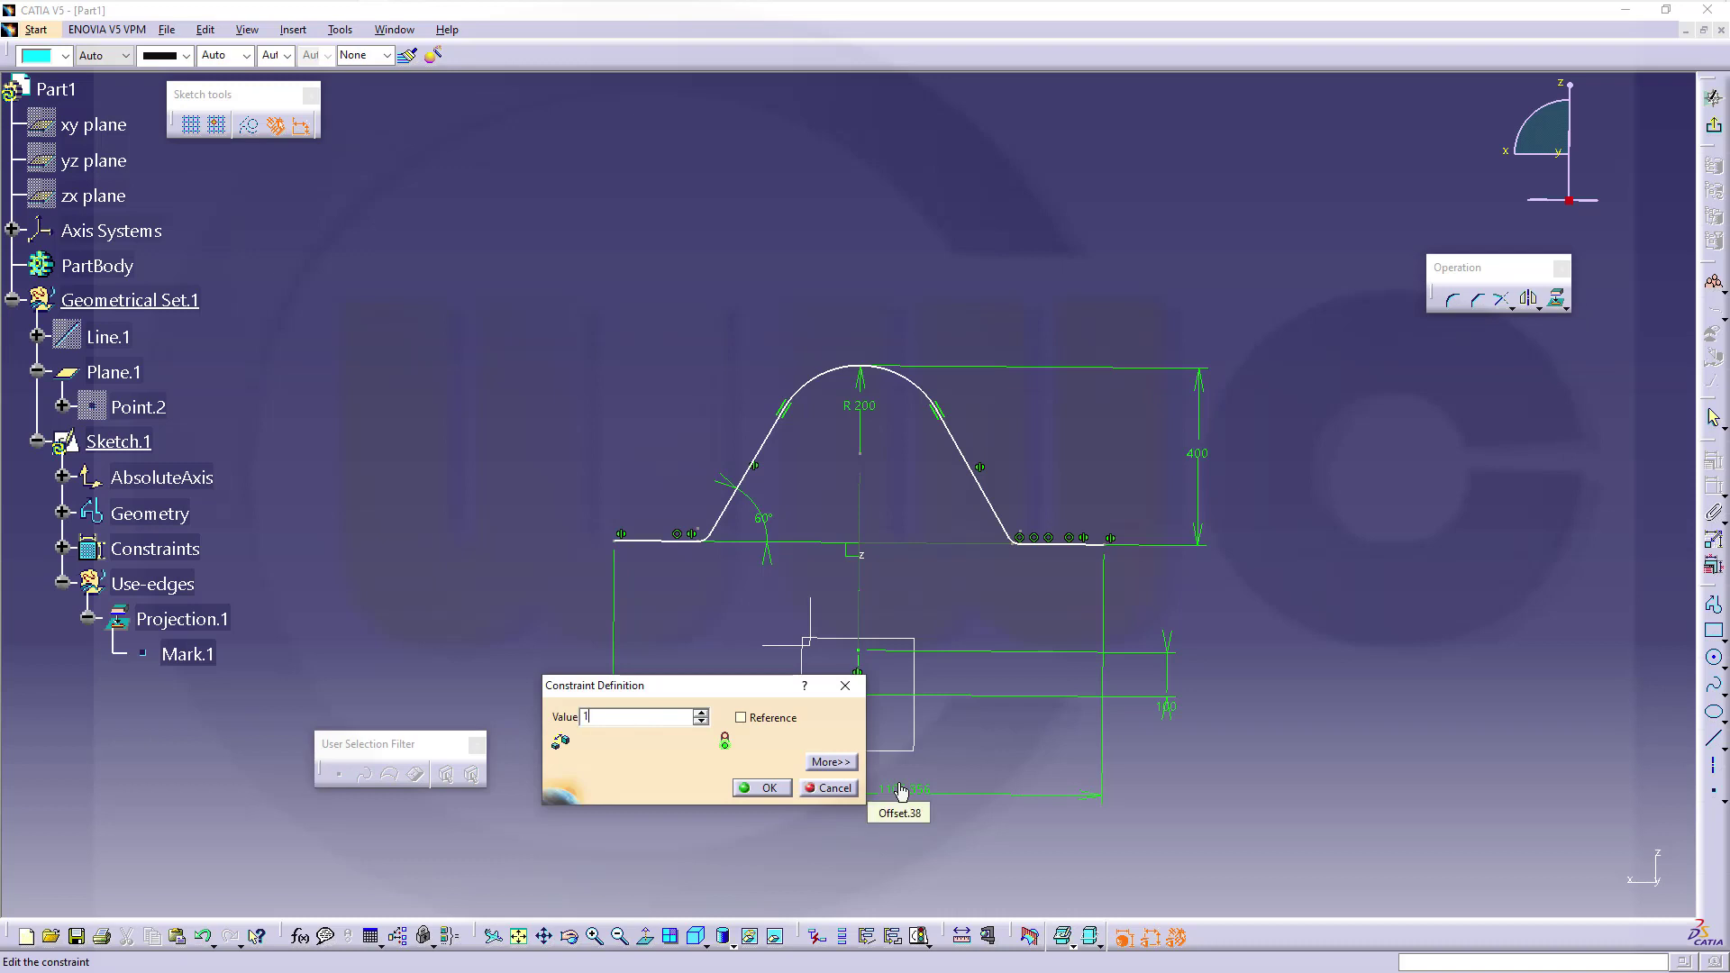
type("000")
key("Return")
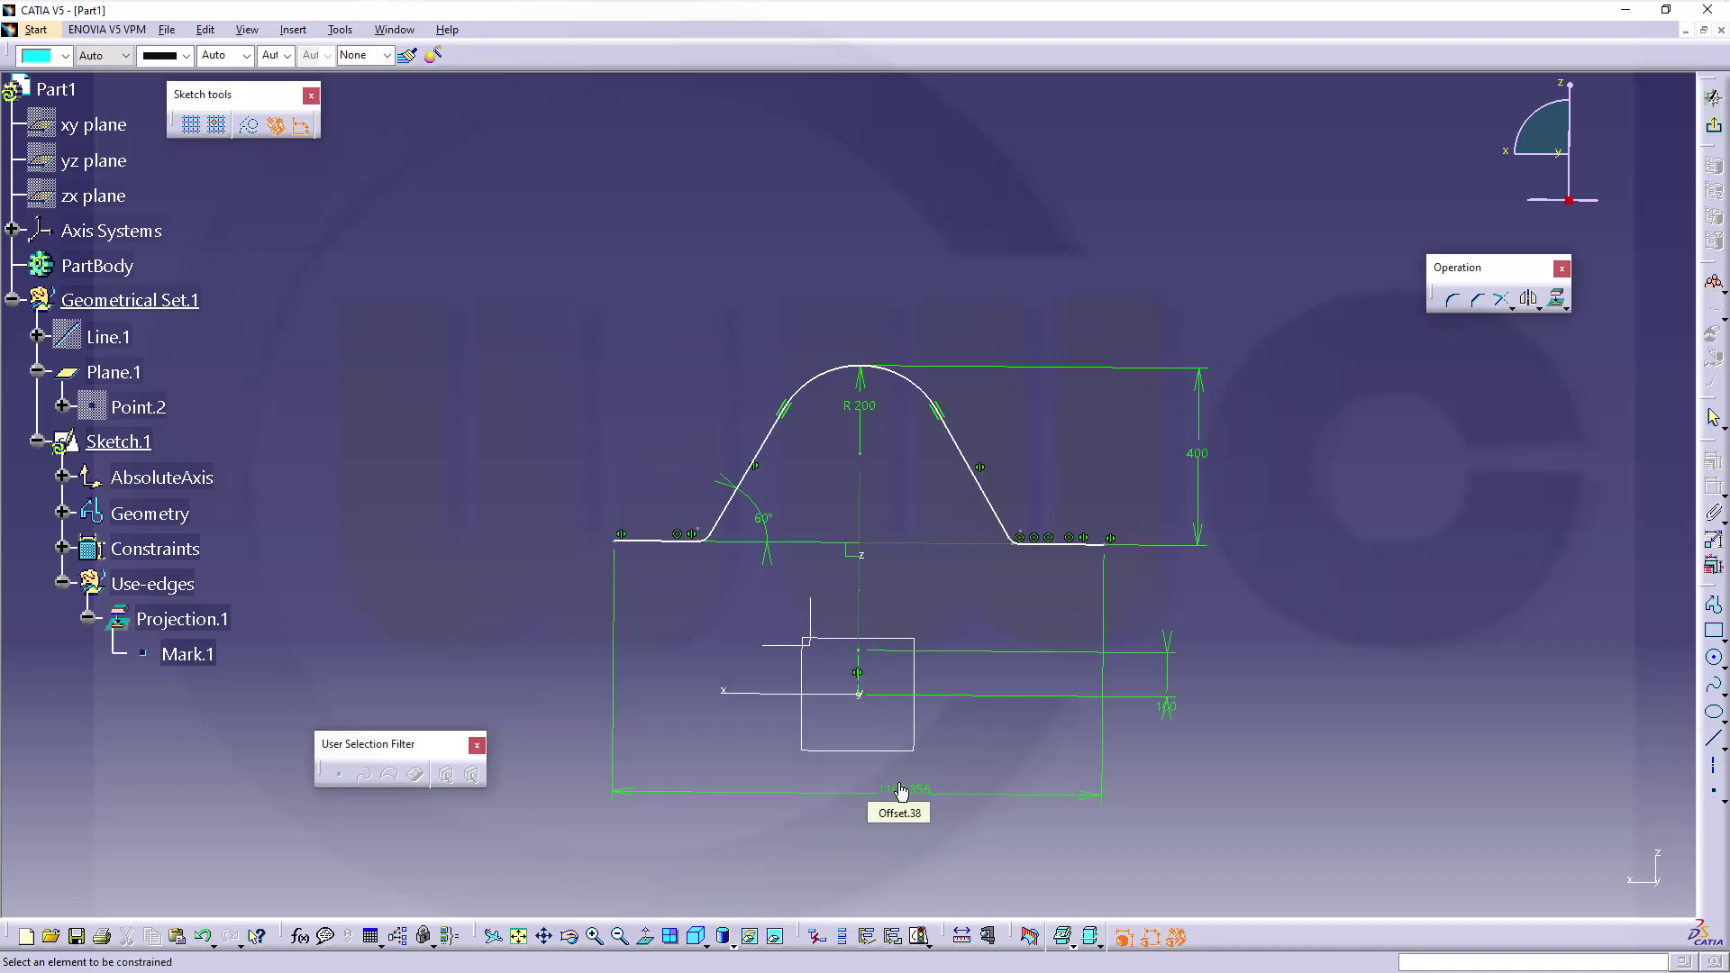
Step: Make the bottom-right base segment coincident with Mark.1 and exit the sketch to 3D
left_click(1048, 543)
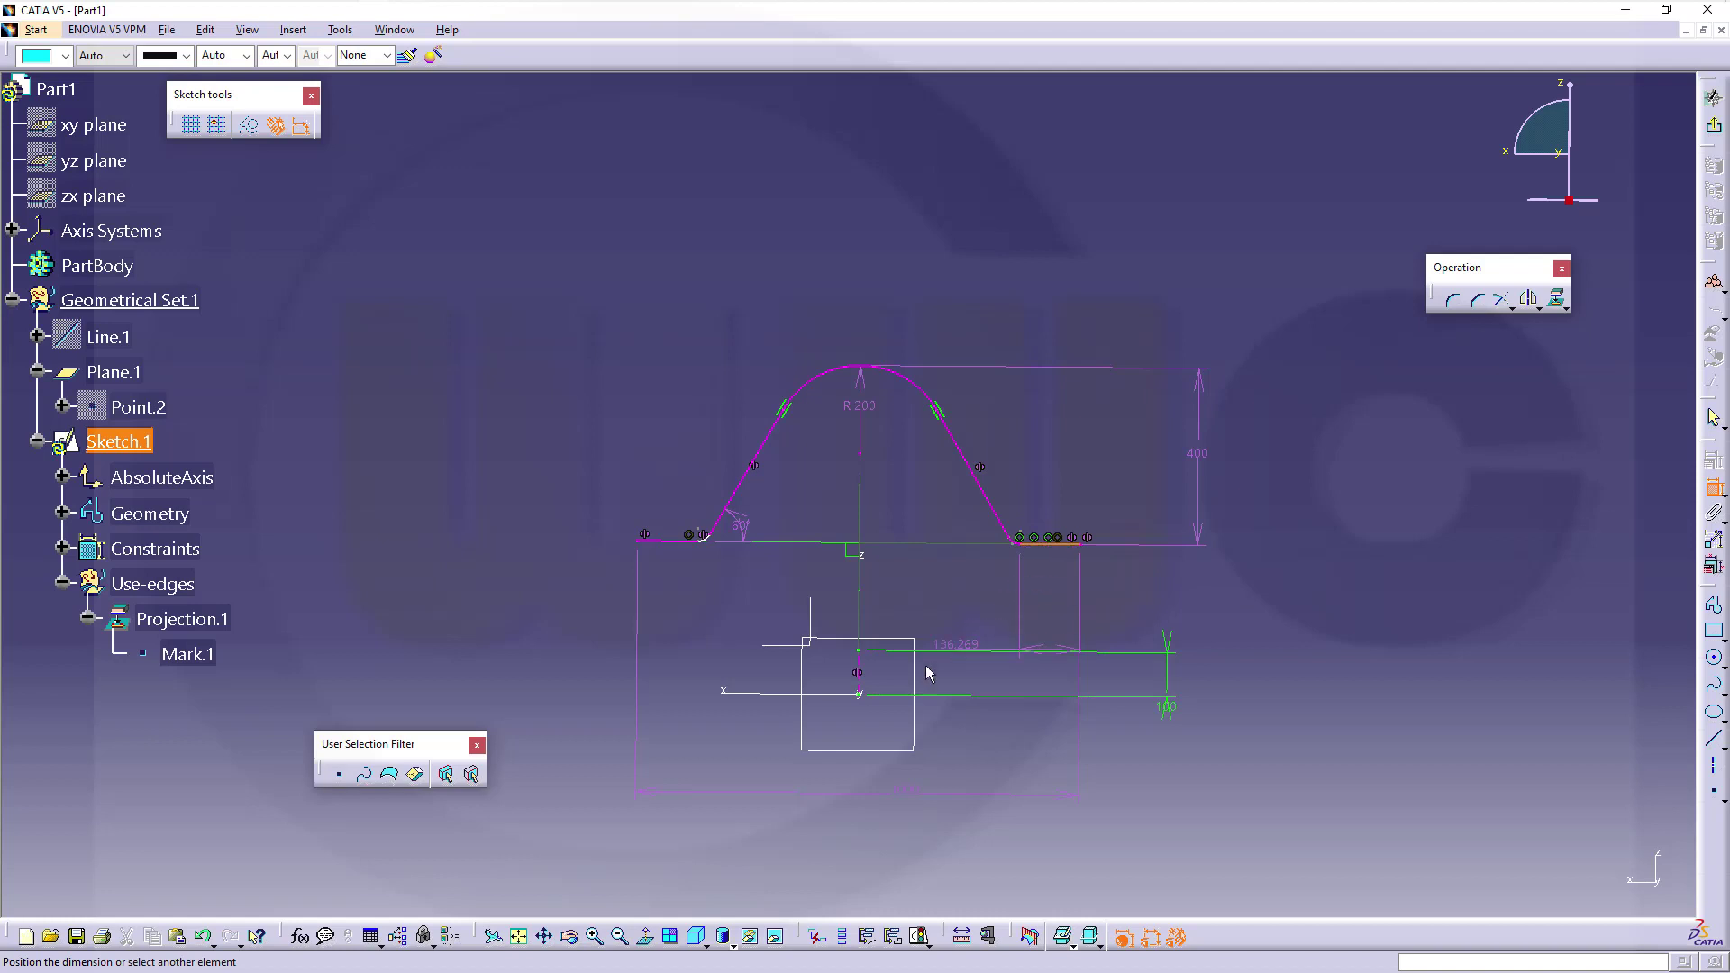
left_click(205, 655)
right_click(1248, 612)
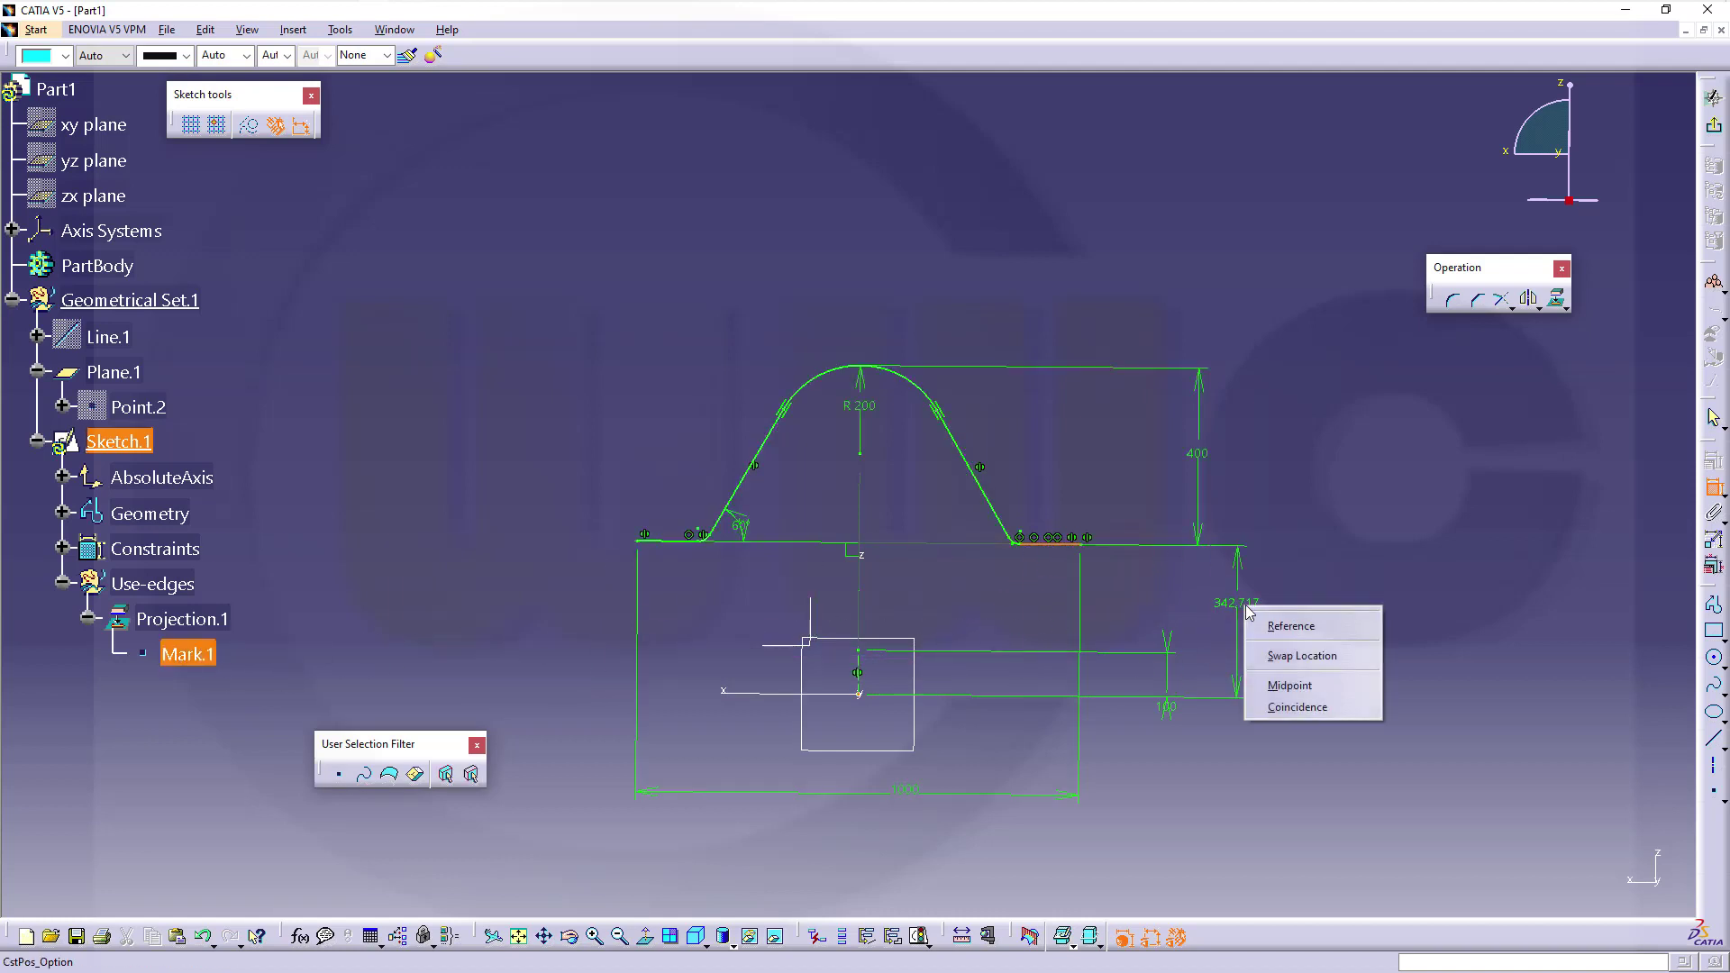
left_click(1322, 704)
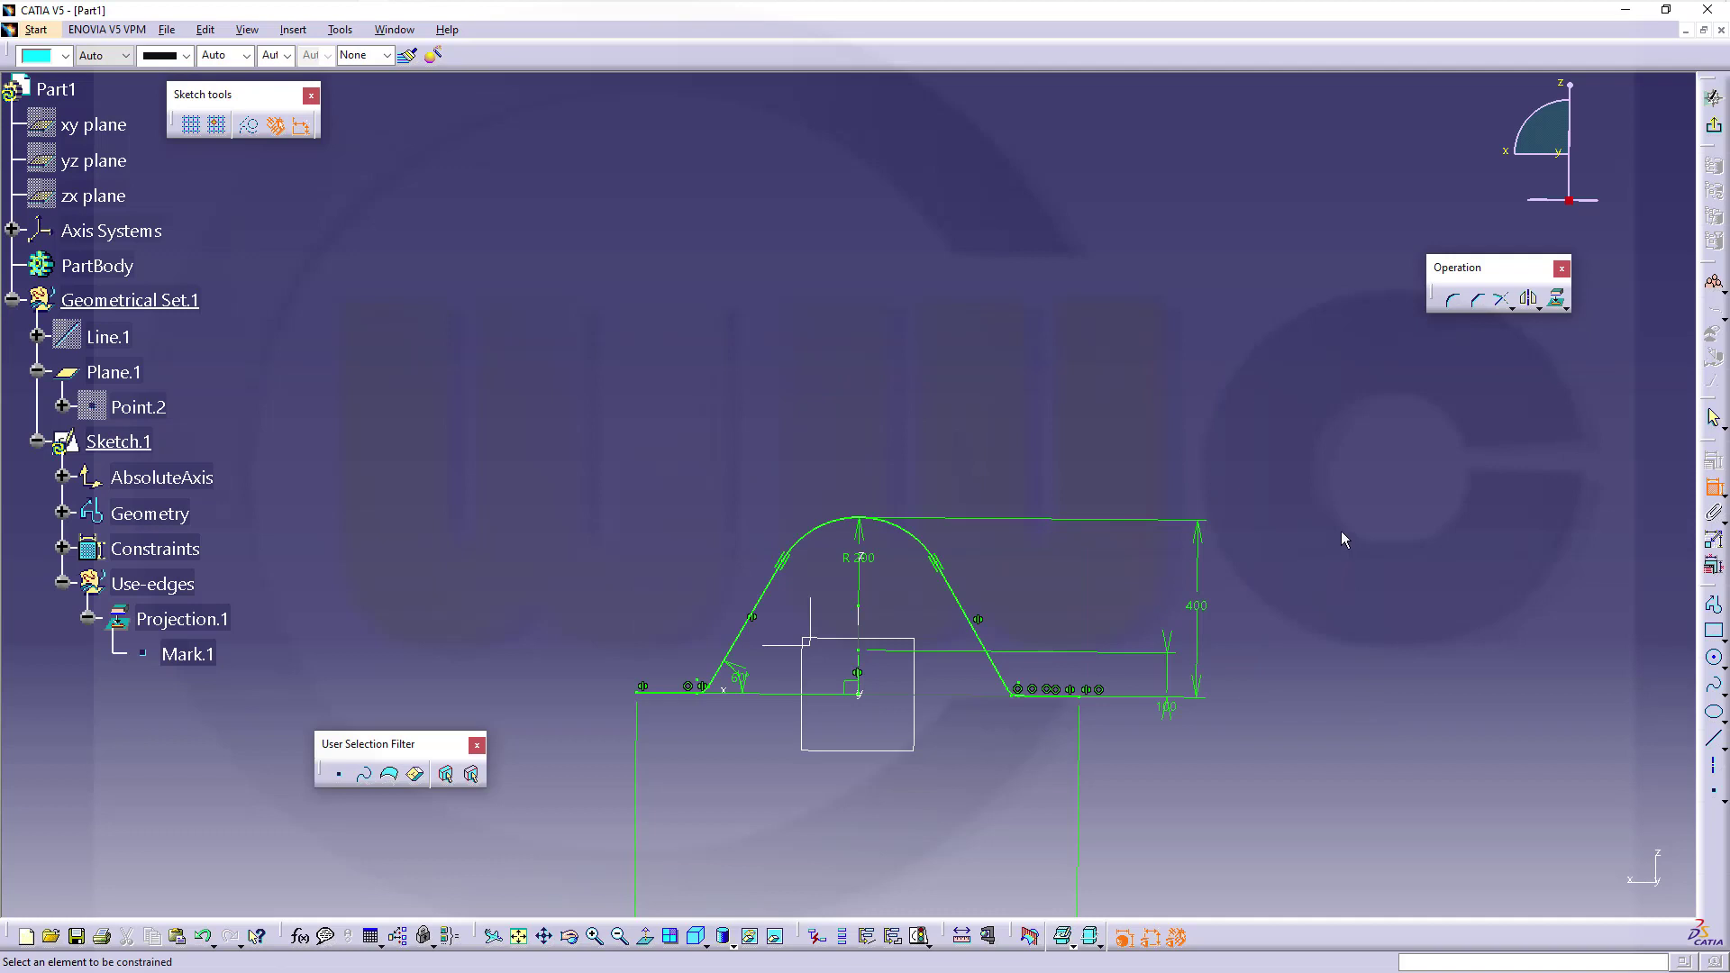
left_click(1713, 97)
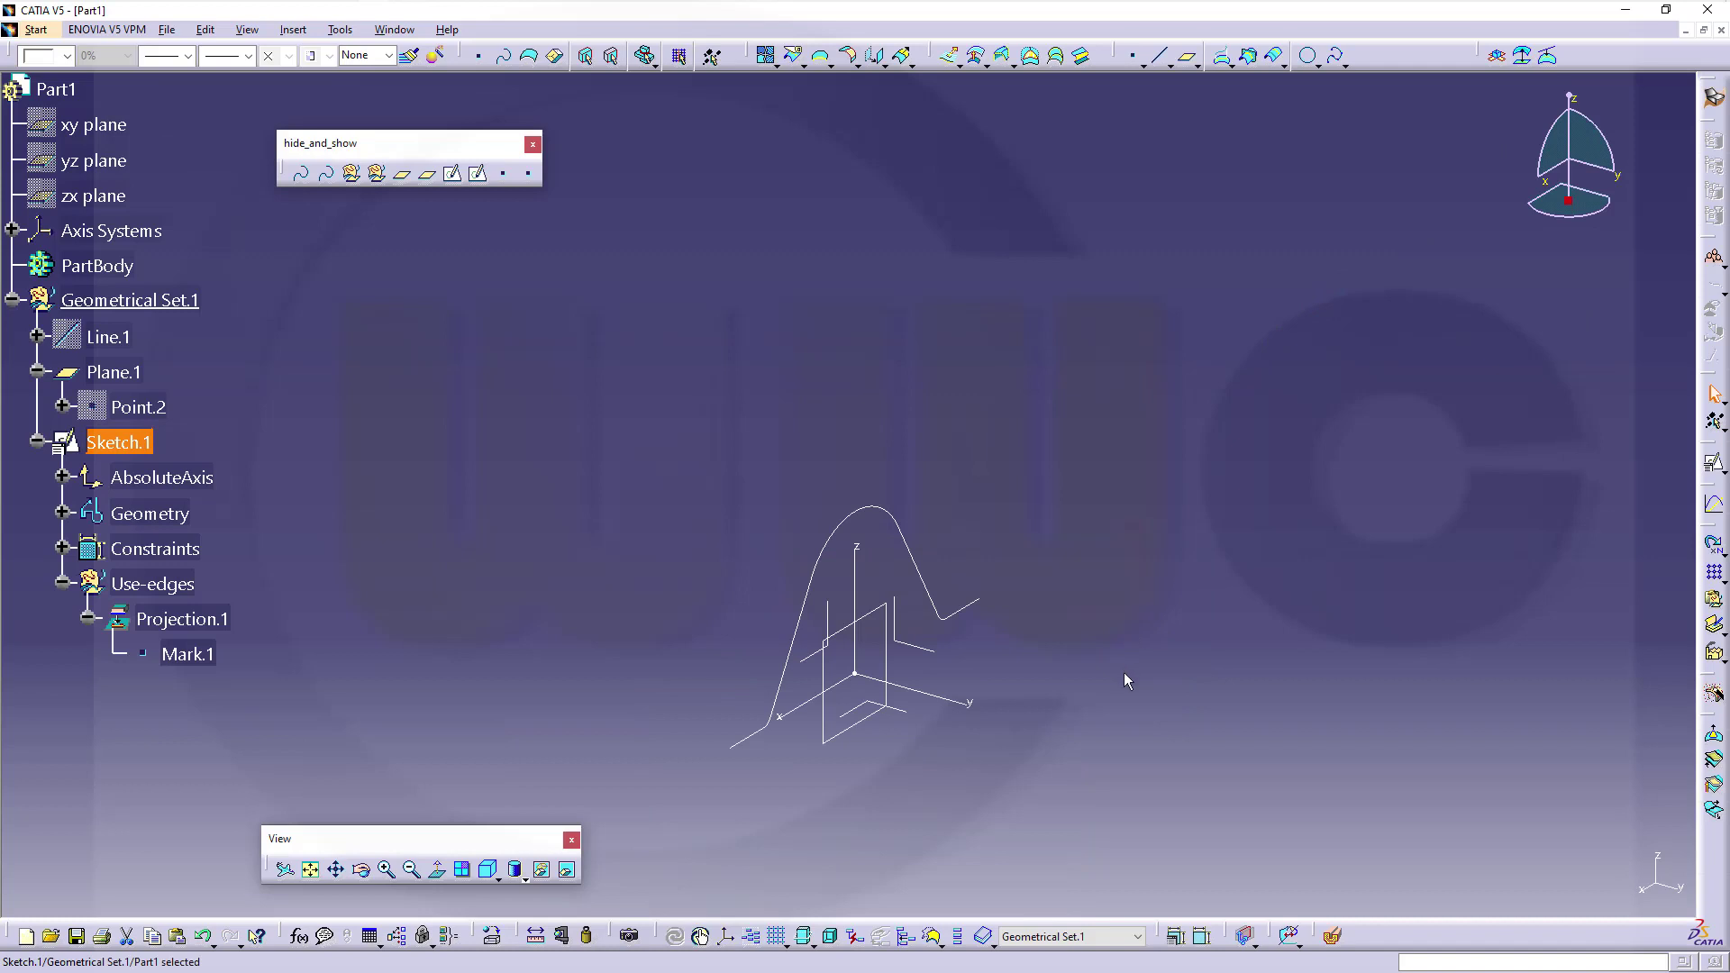
Step: Create an Adaptive Sweep using the shown Line.1 as guiding curve and Sketch.1 as profile, allowing sketch modification
left_click(1201, 531)
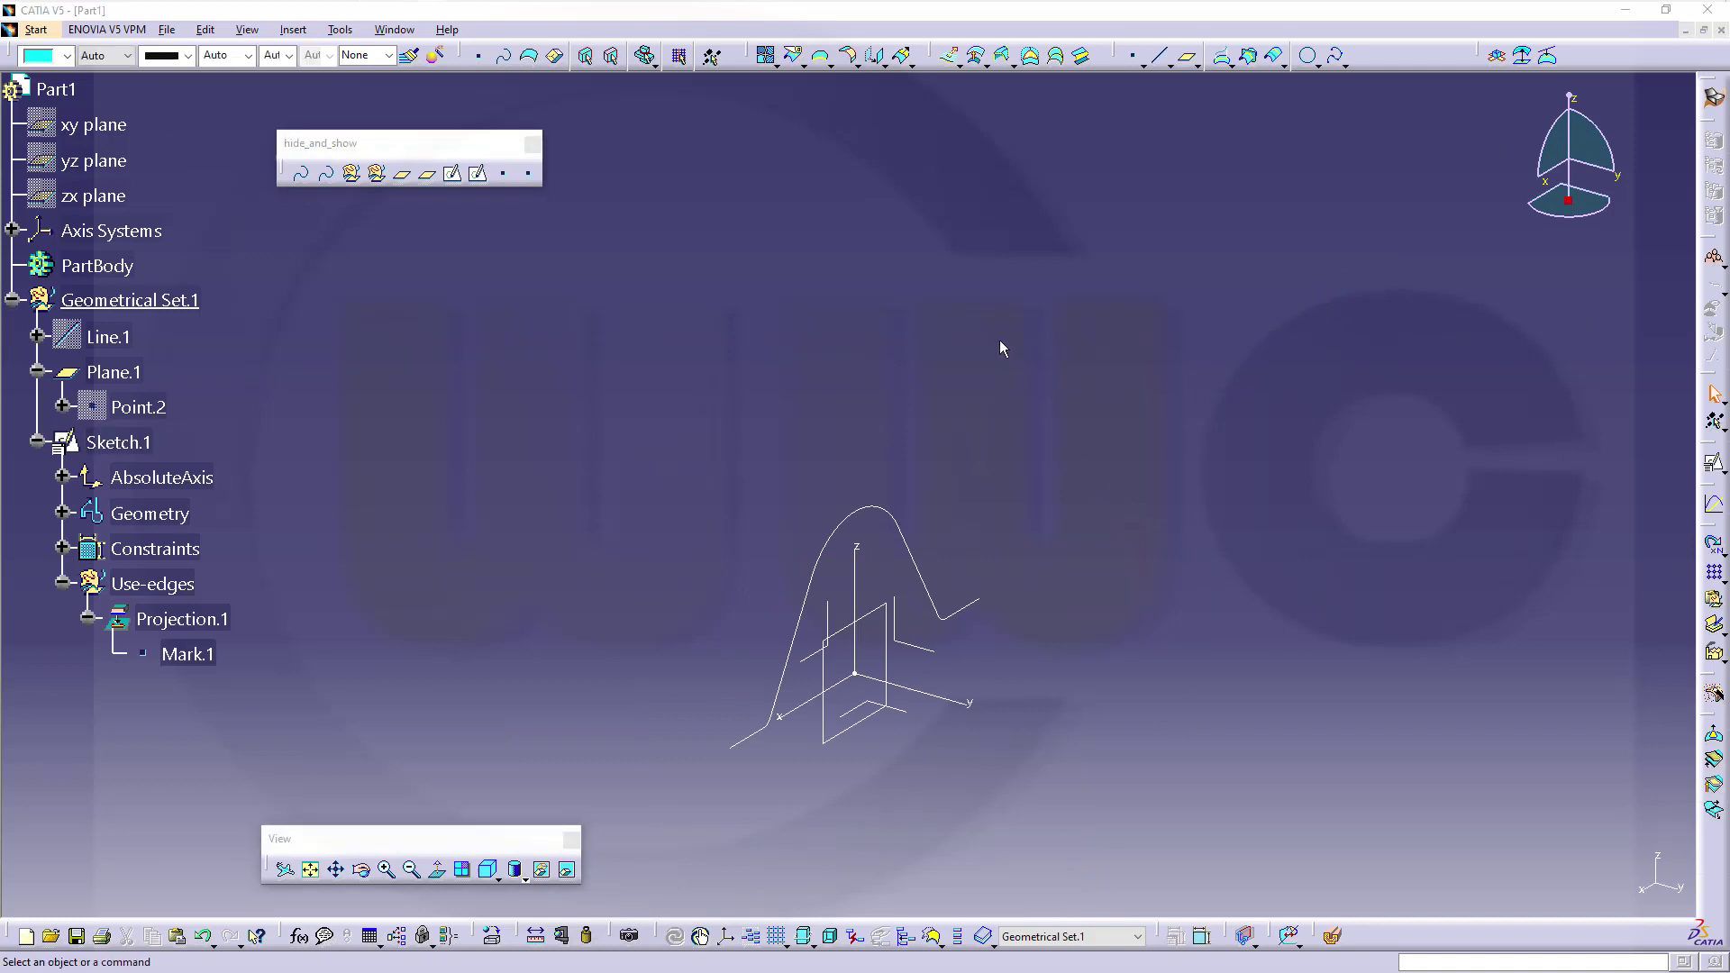
left_click(1002, 56)
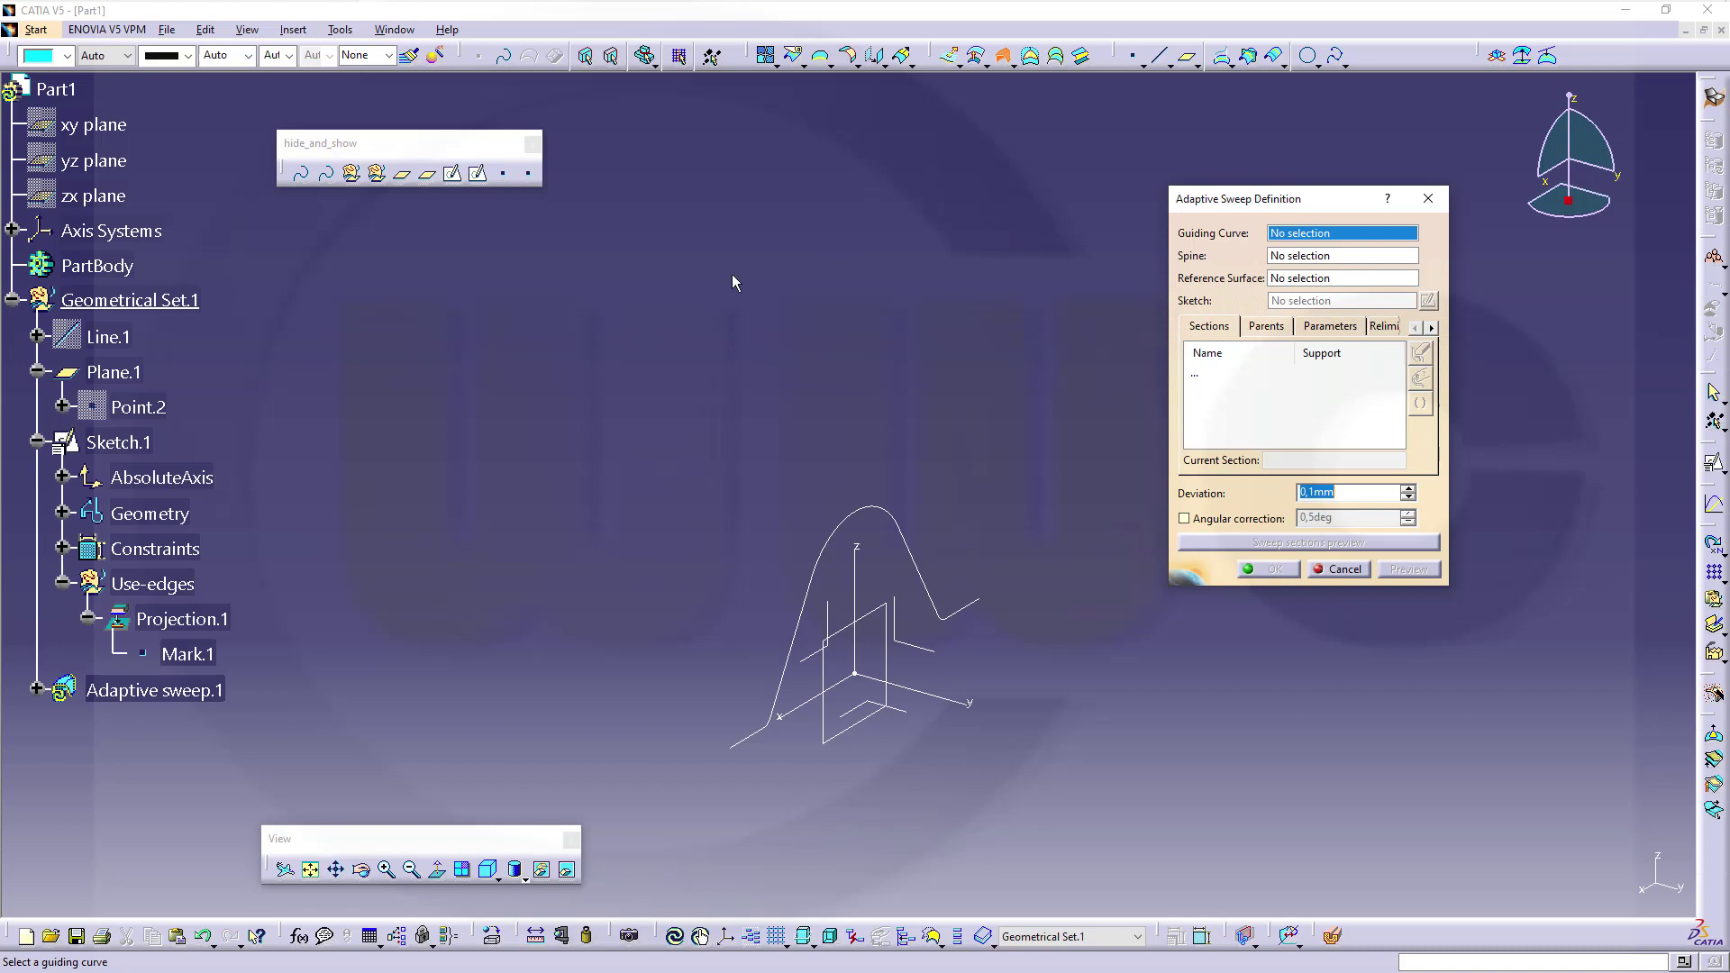
right_click(110, 336)
left_click(153, 386)
left_click(1021, 716)
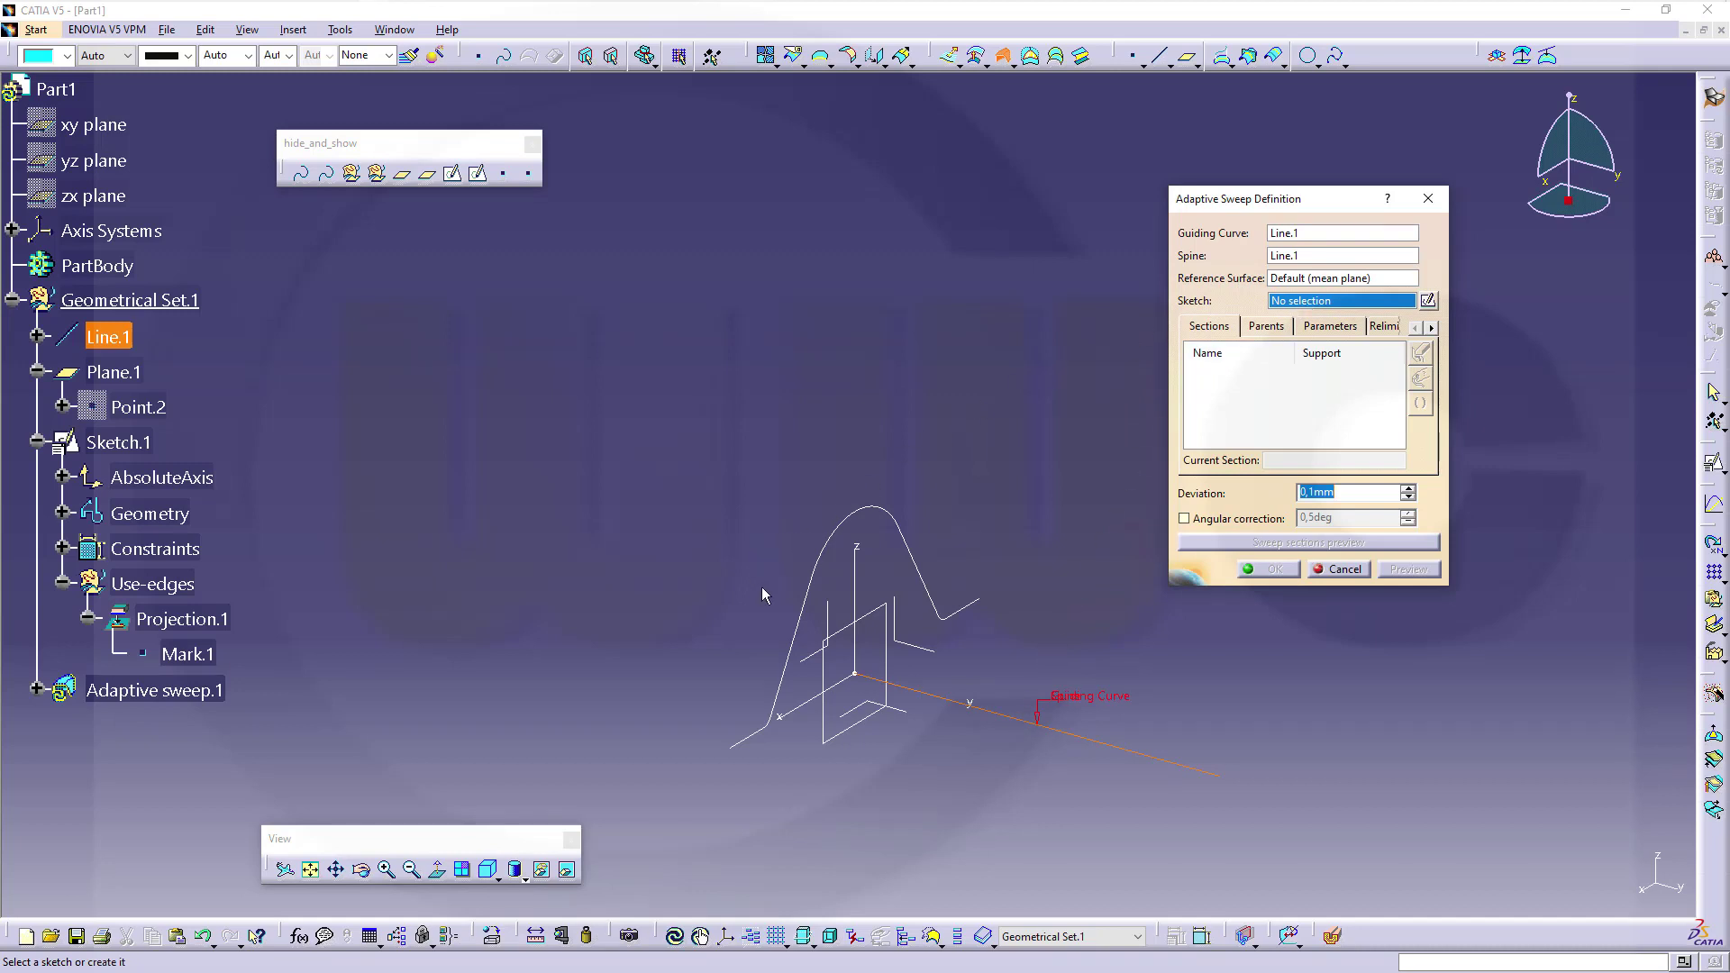
left_click(802, 598)
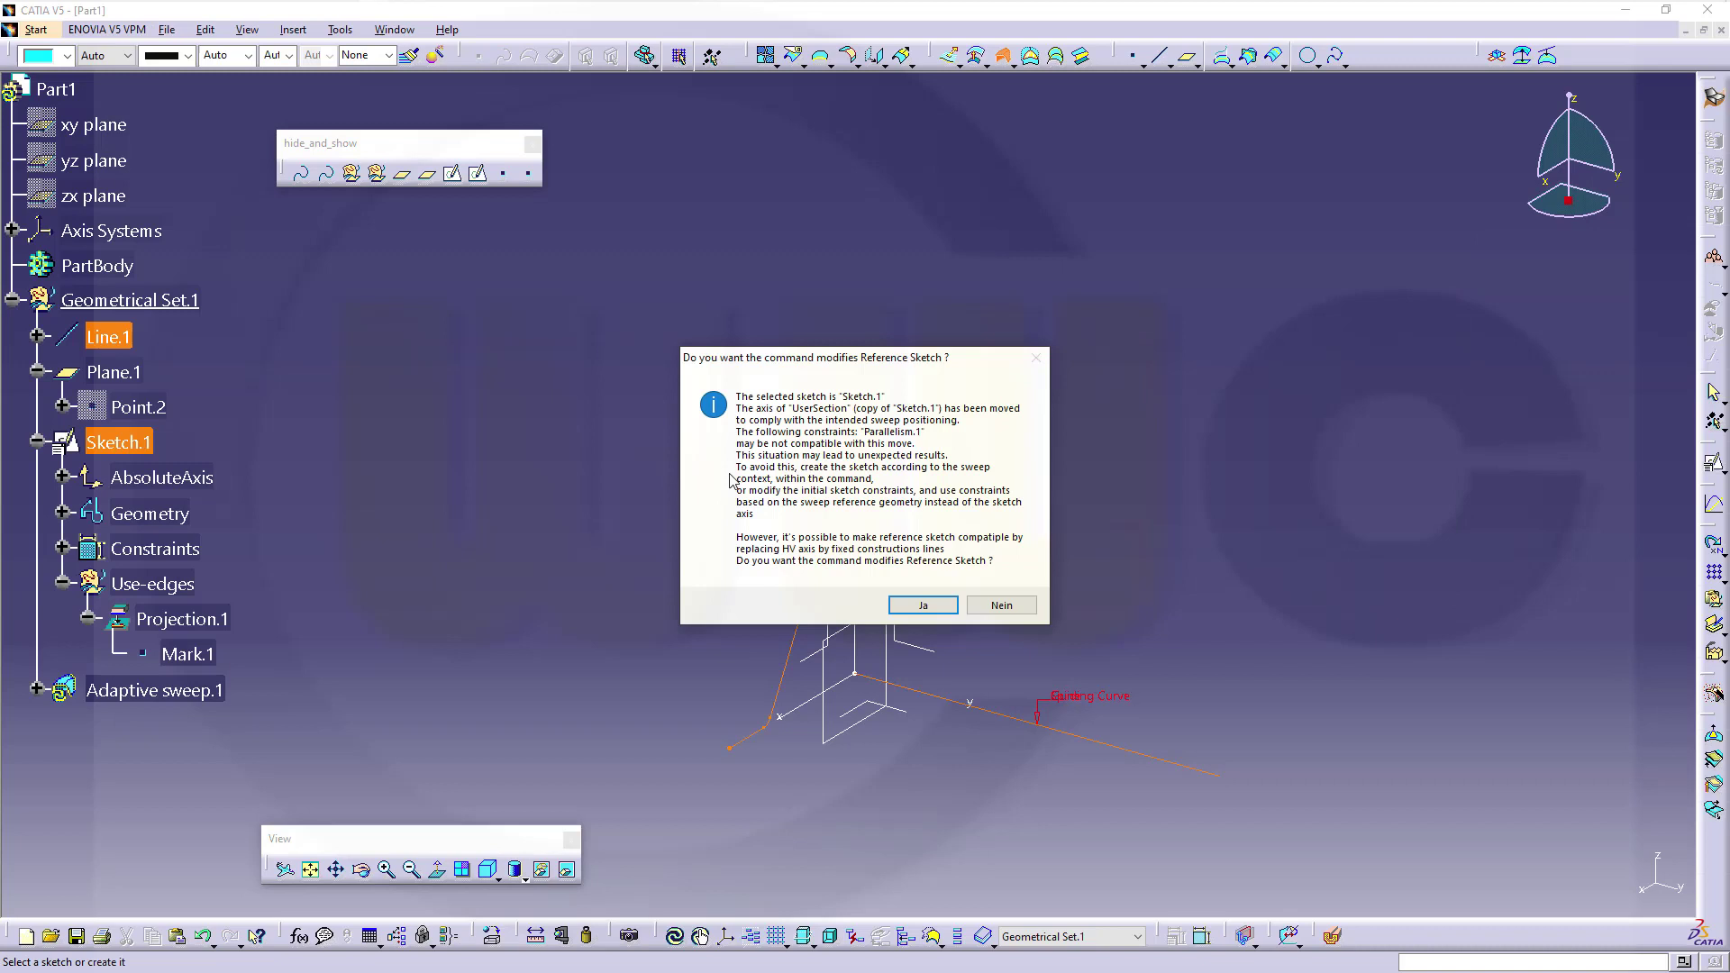
left_click(921, 607)
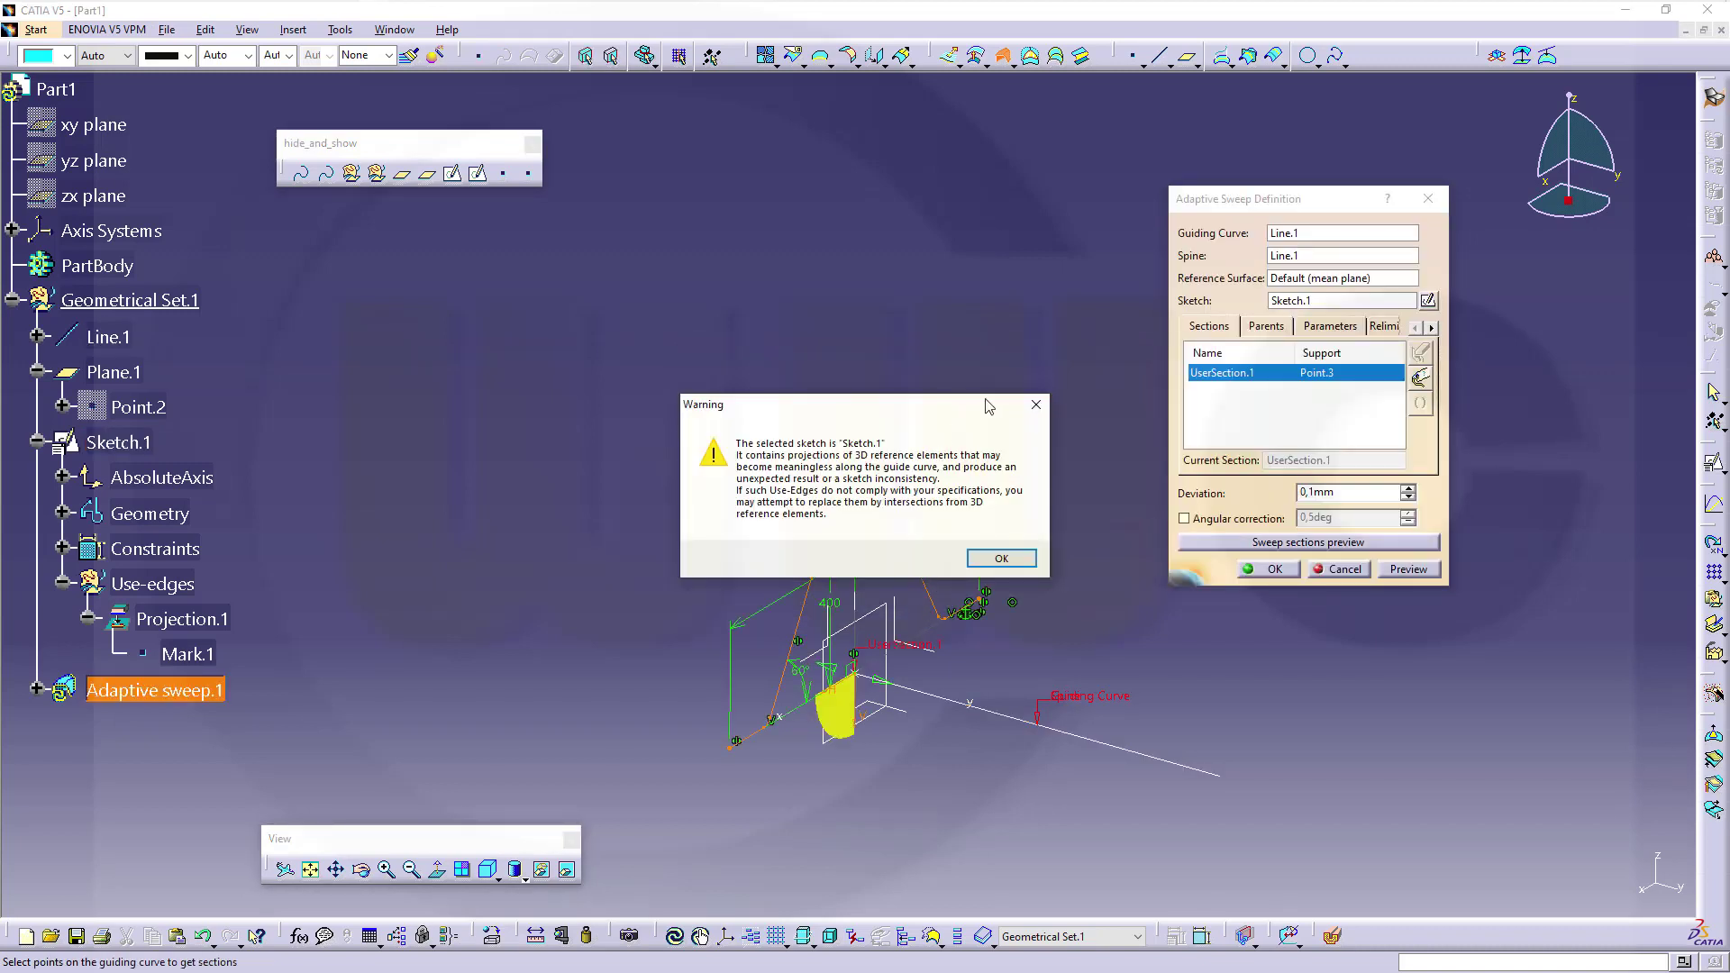
Step: Add a user-section point 400mm along Line.1
left_click(988, 568)
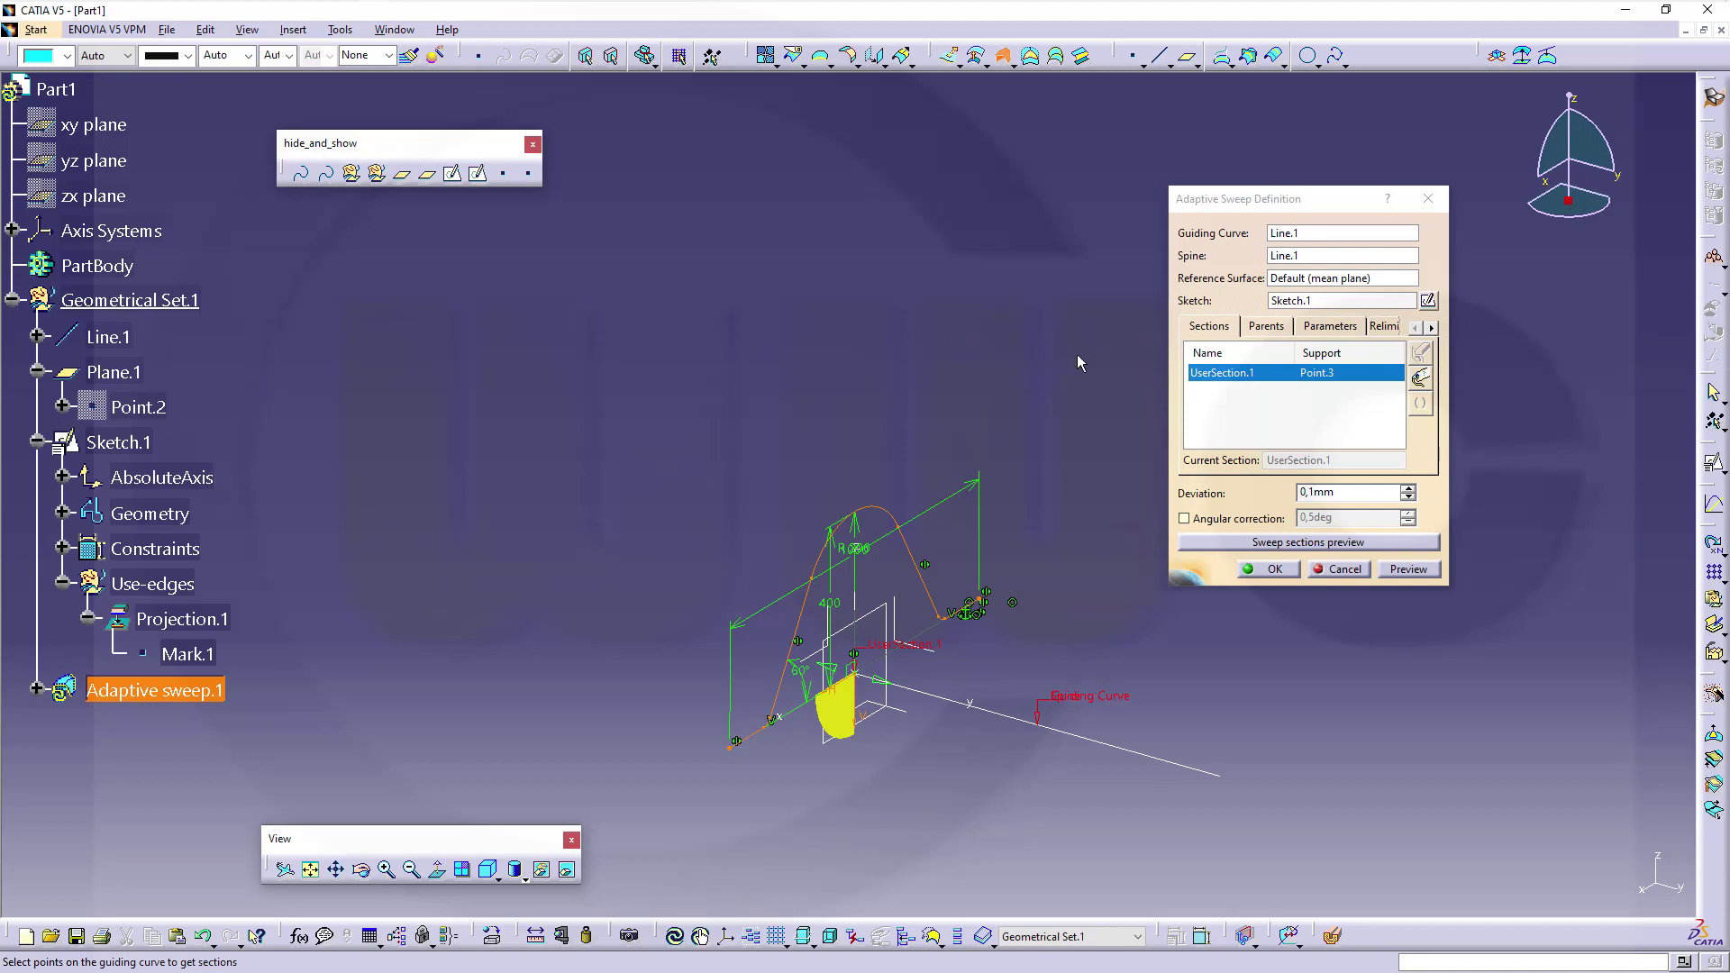
left_click(1266, 326)
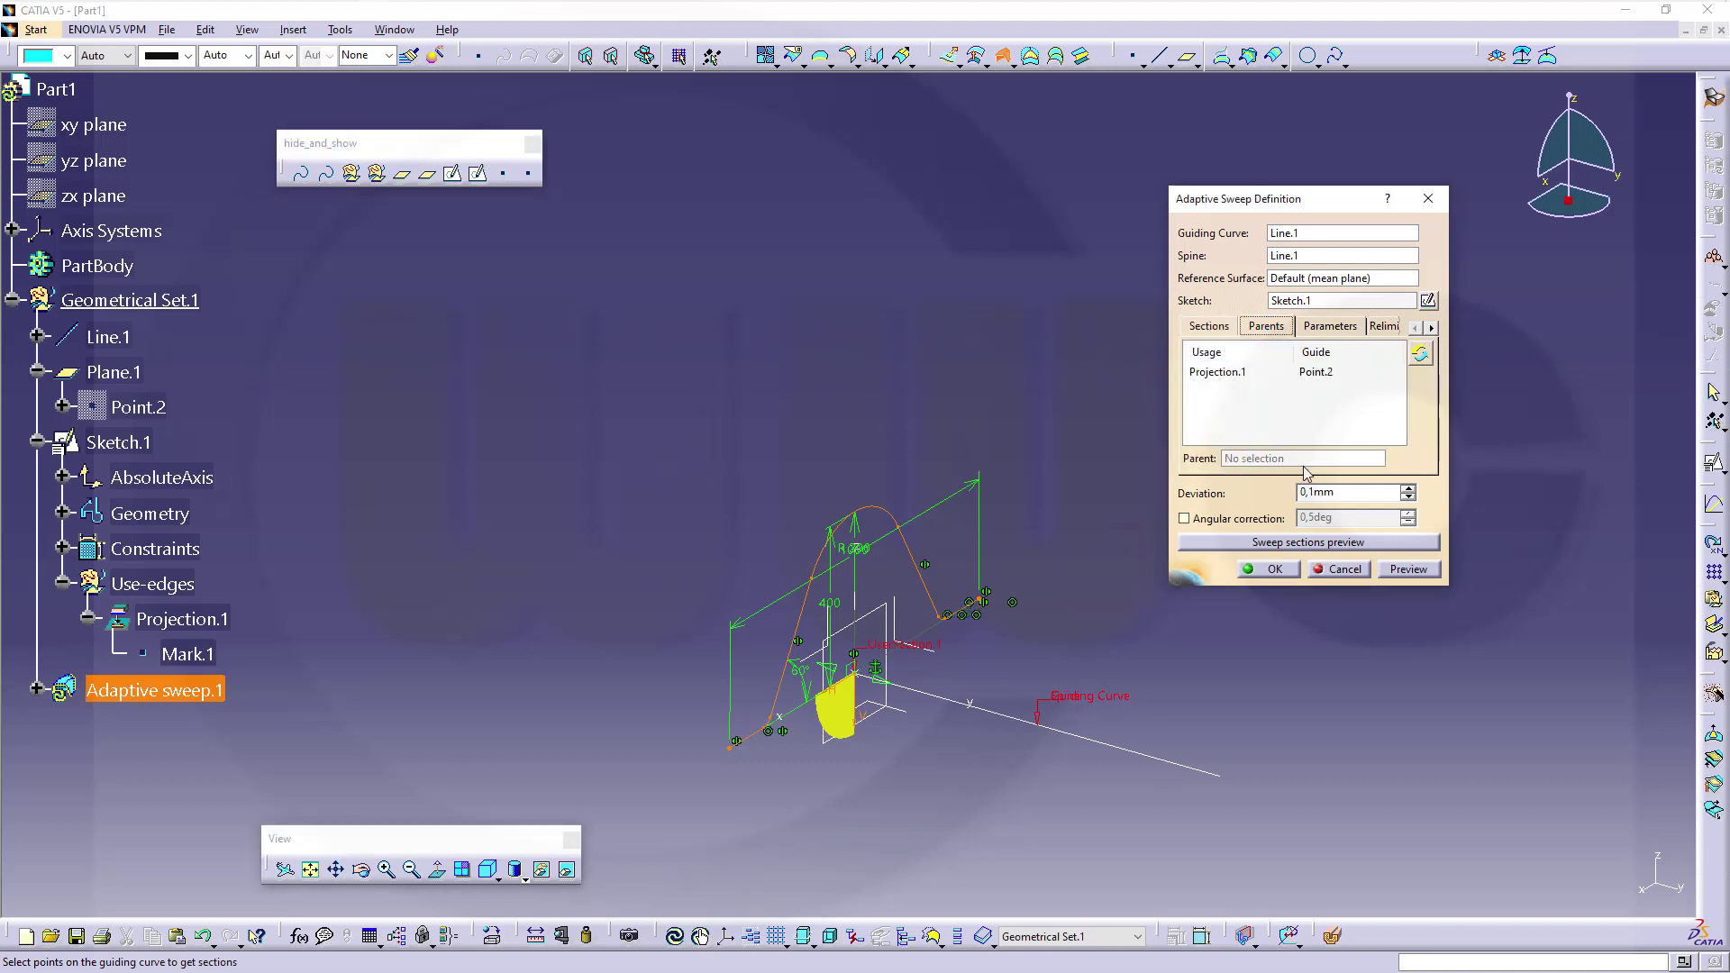
right_click(1292, 705)
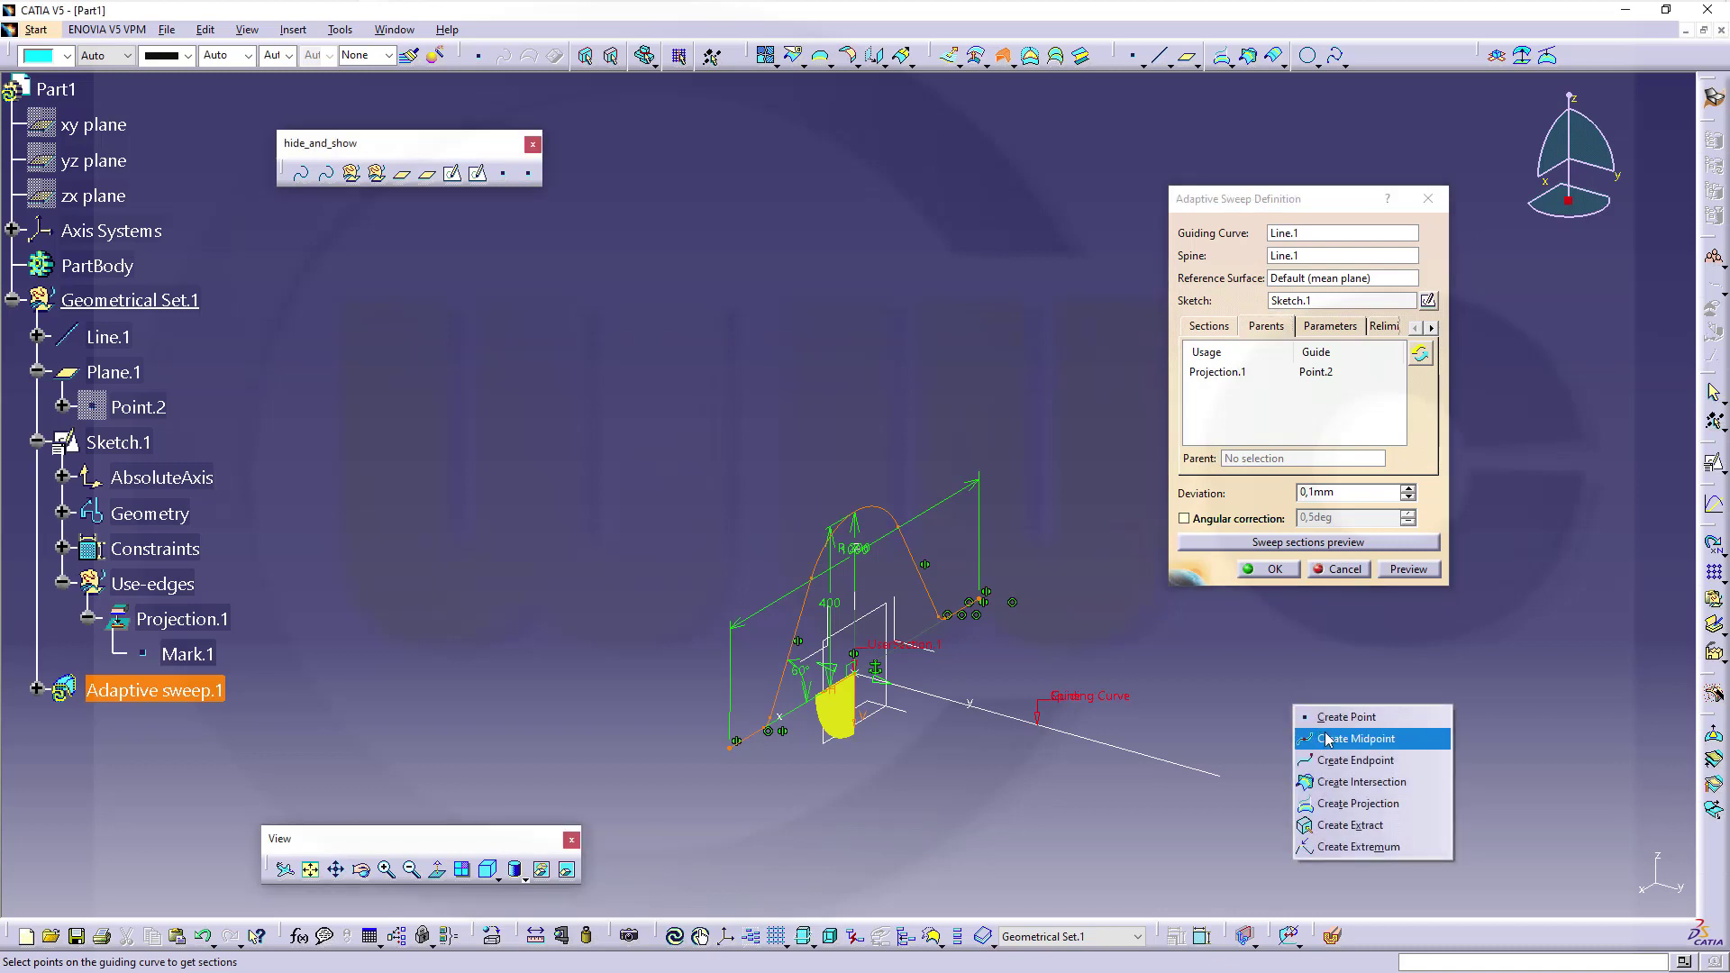
left_click(1333, 718)
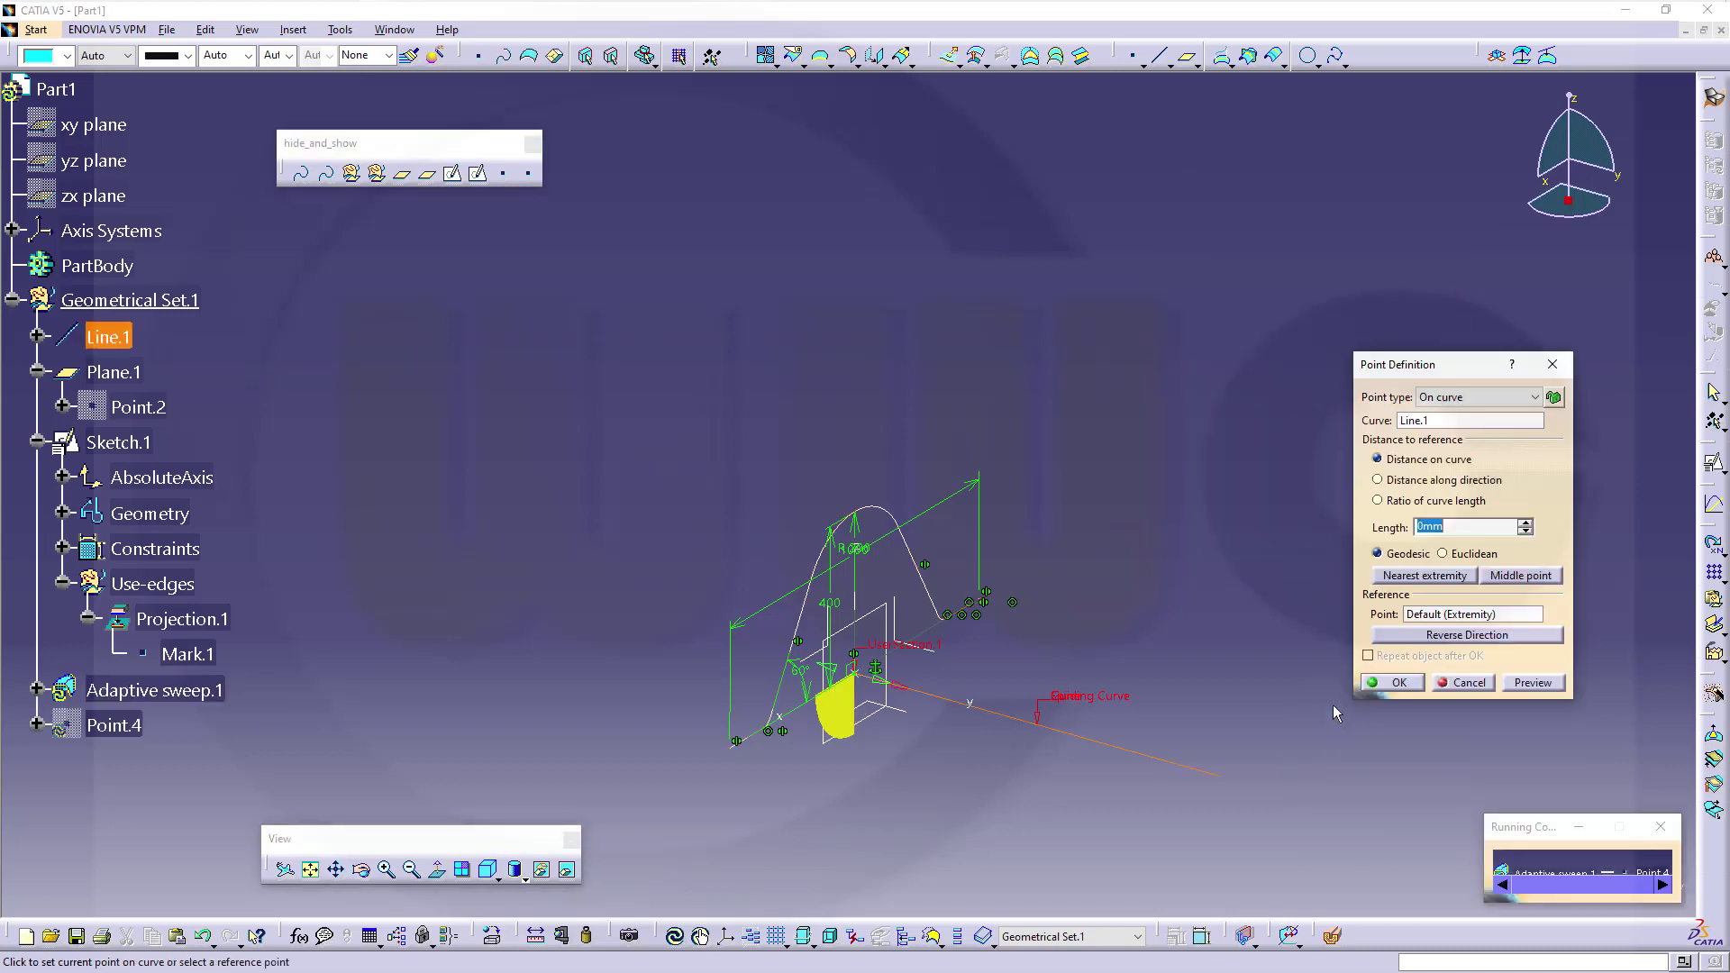
left_click(1554, 396)
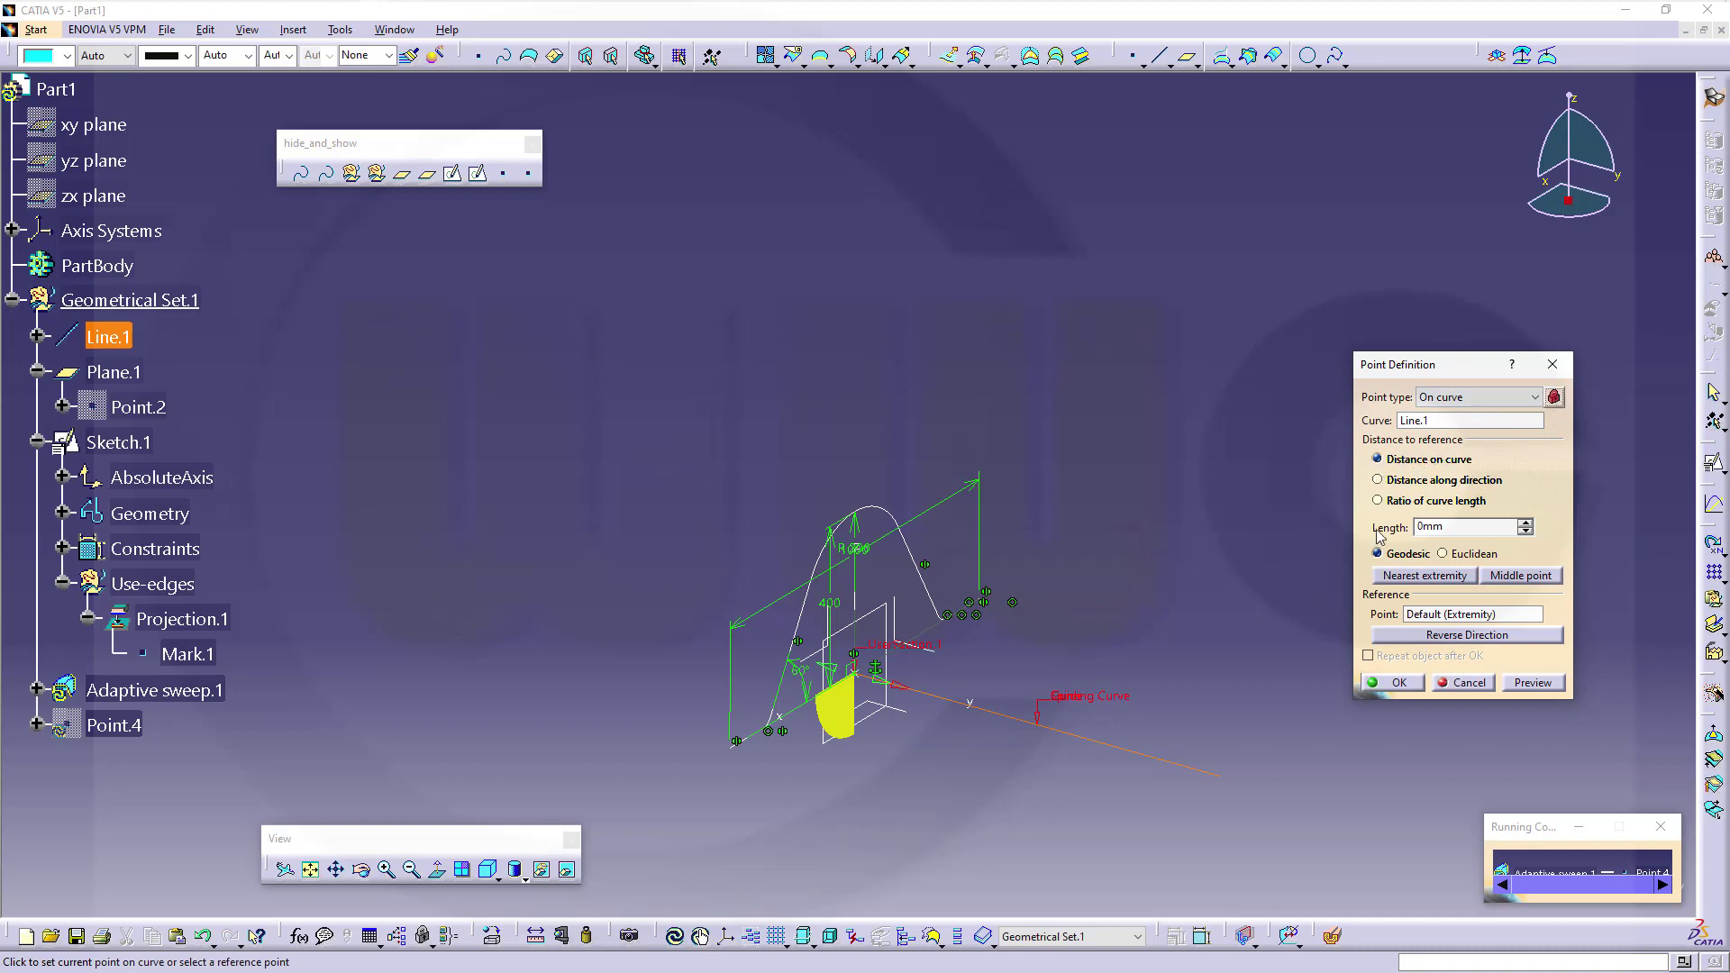
double_click(1456, 523)
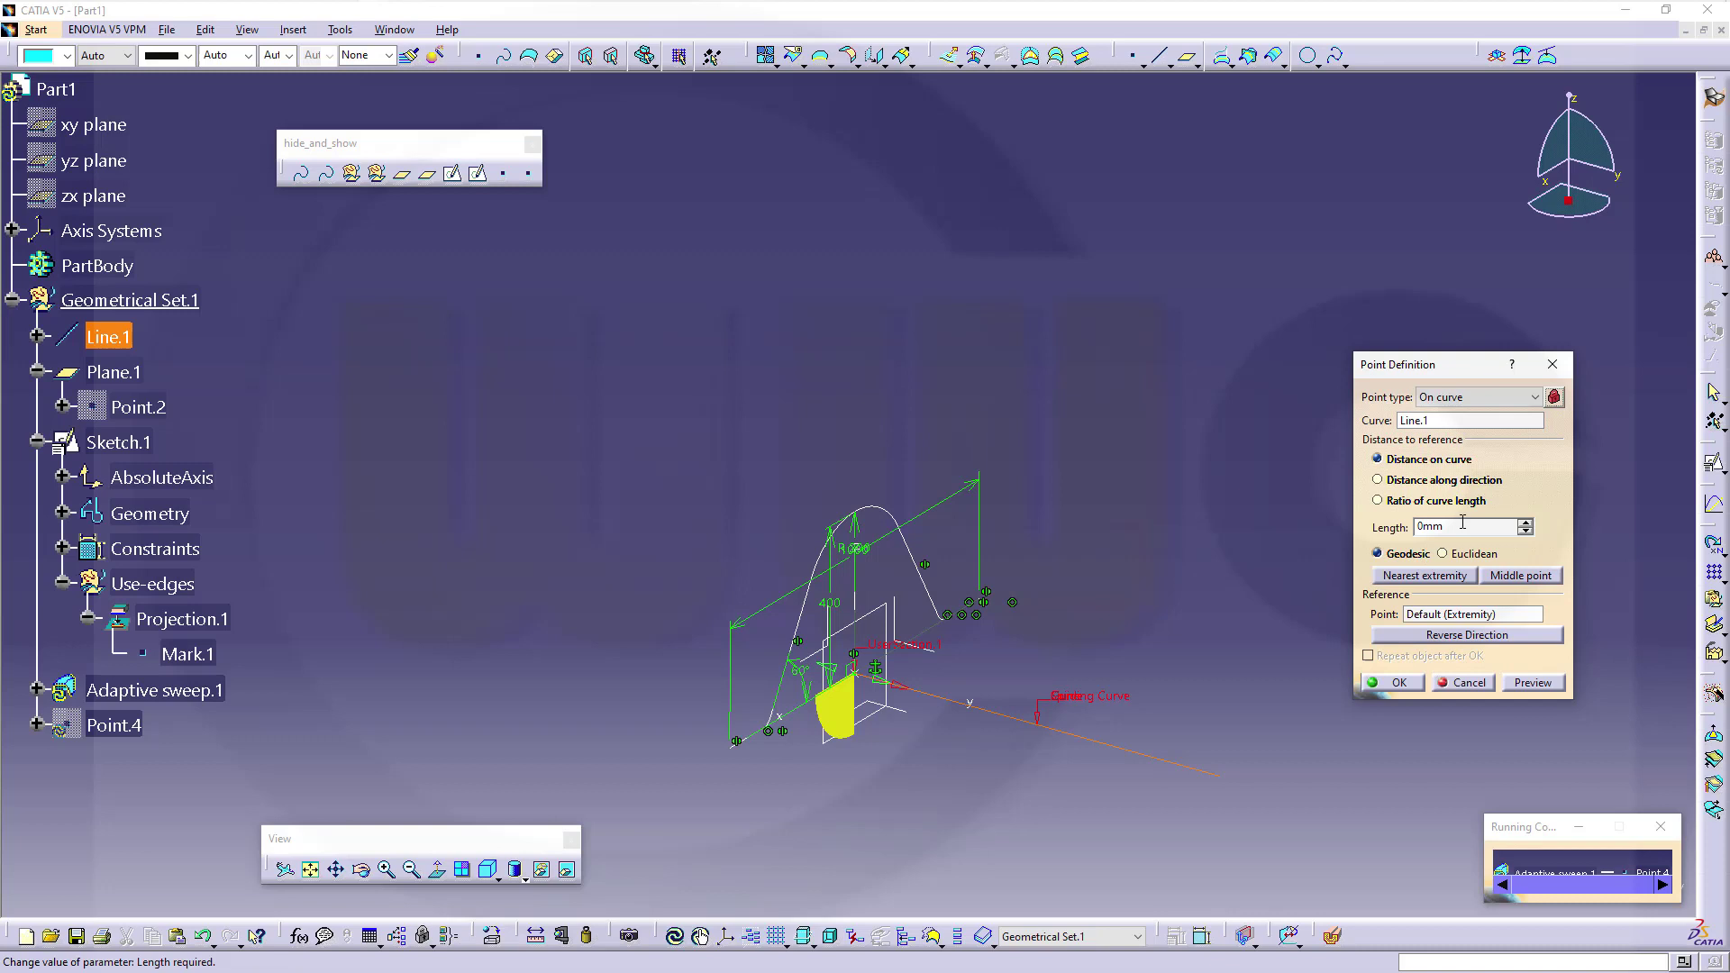
type("400")
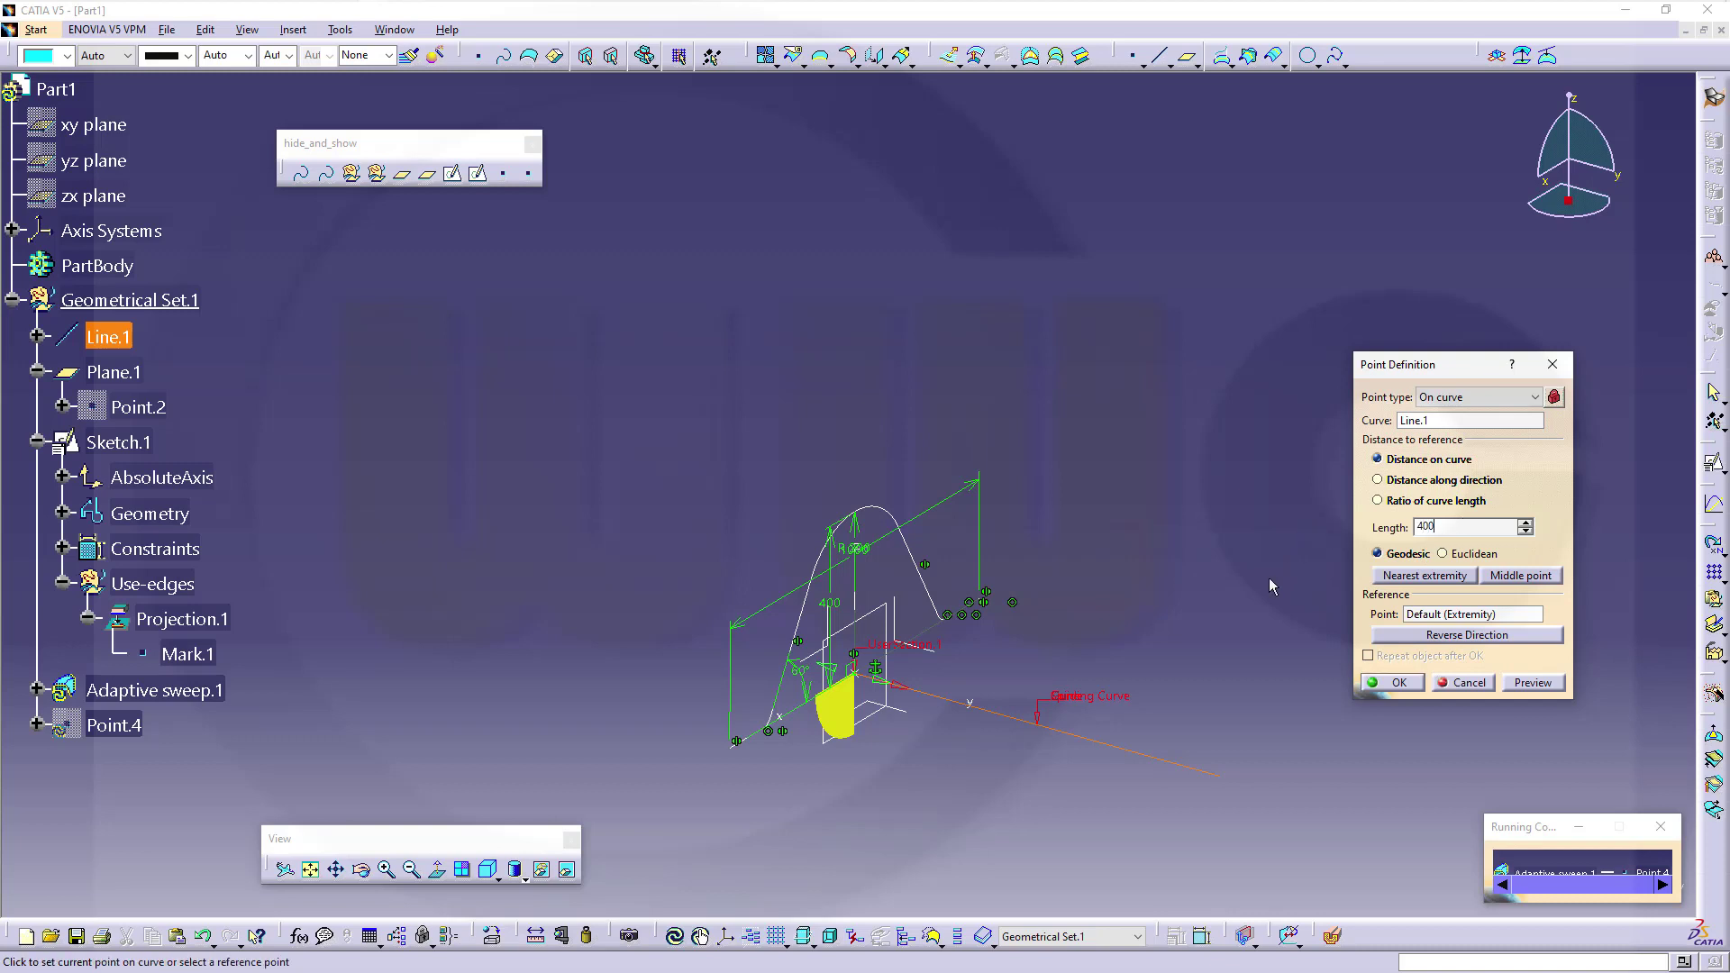
key("Tab")
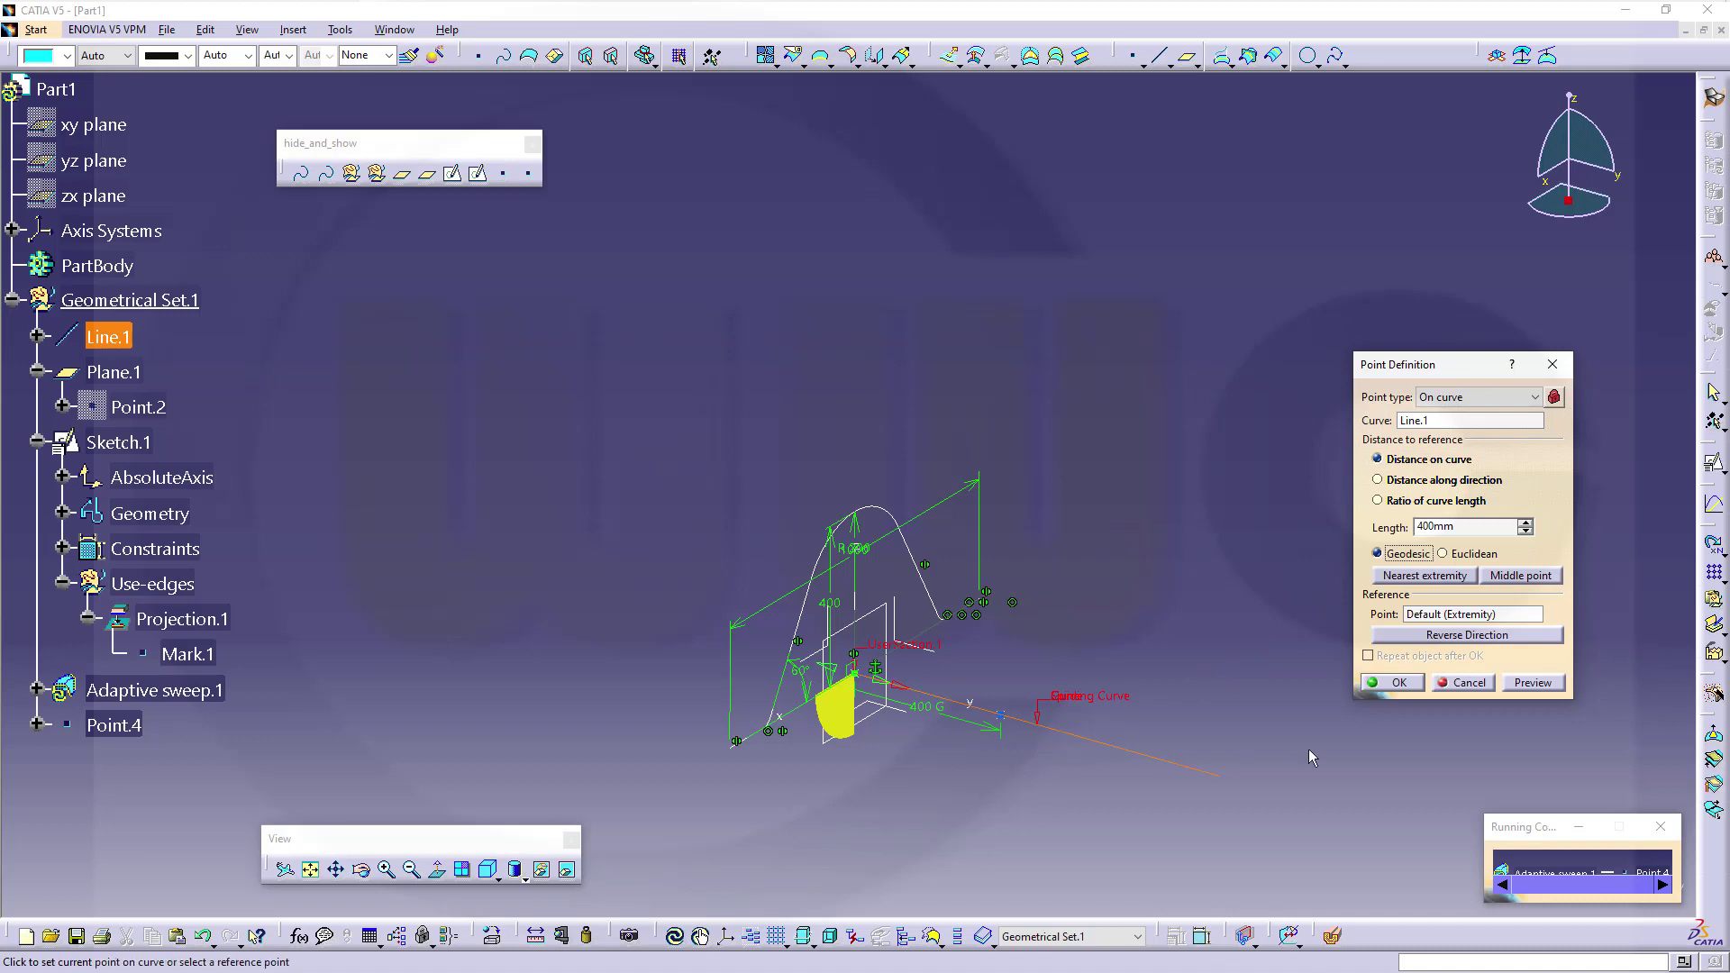
left_click(1398, 687)
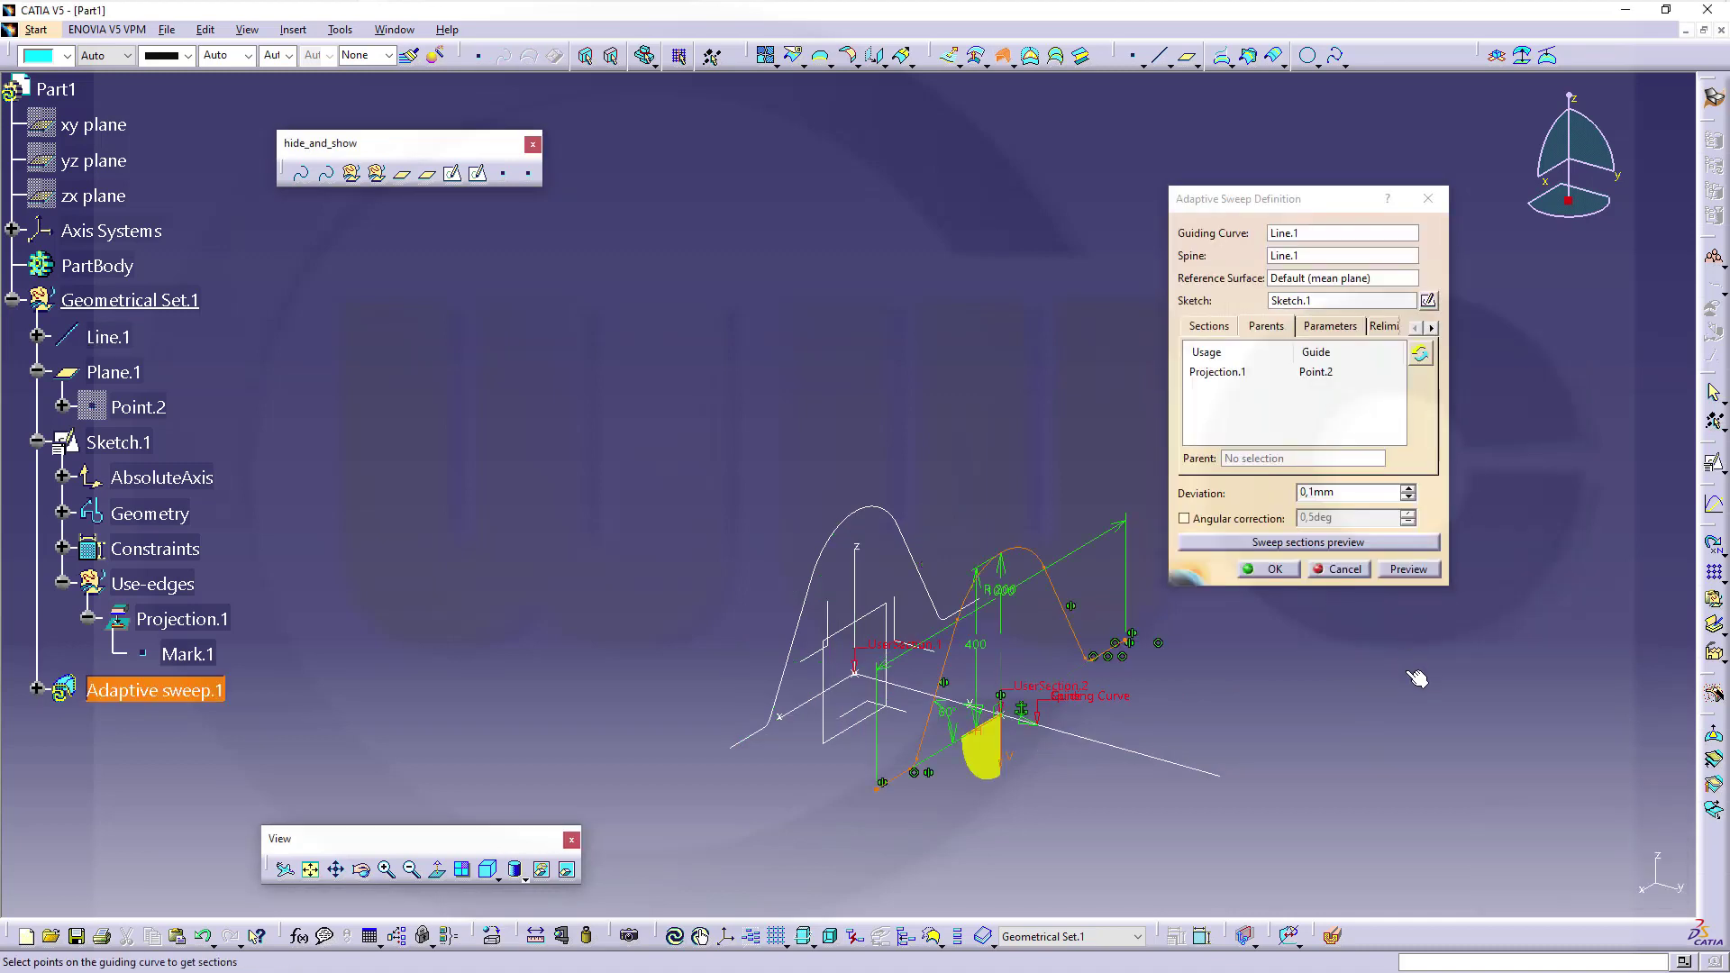
Step: Add user-section points at 800mm and at the end of Line.1, then list the sections
right_click(1409, 678)
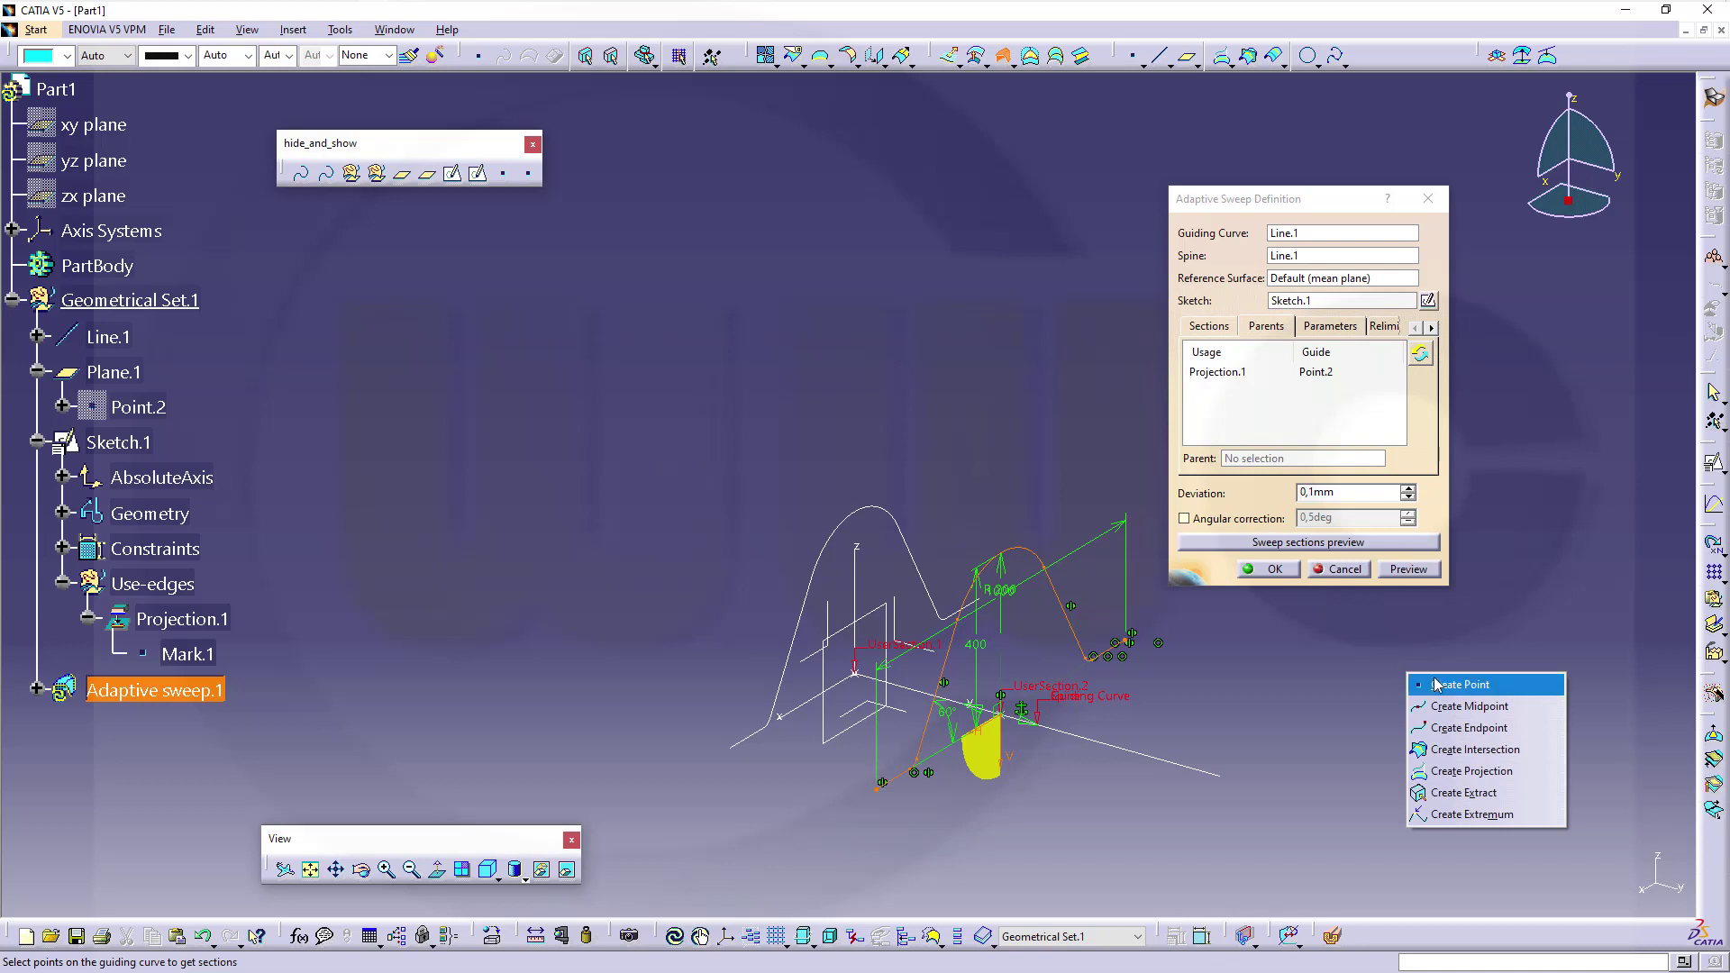
left_click(1437, 684)
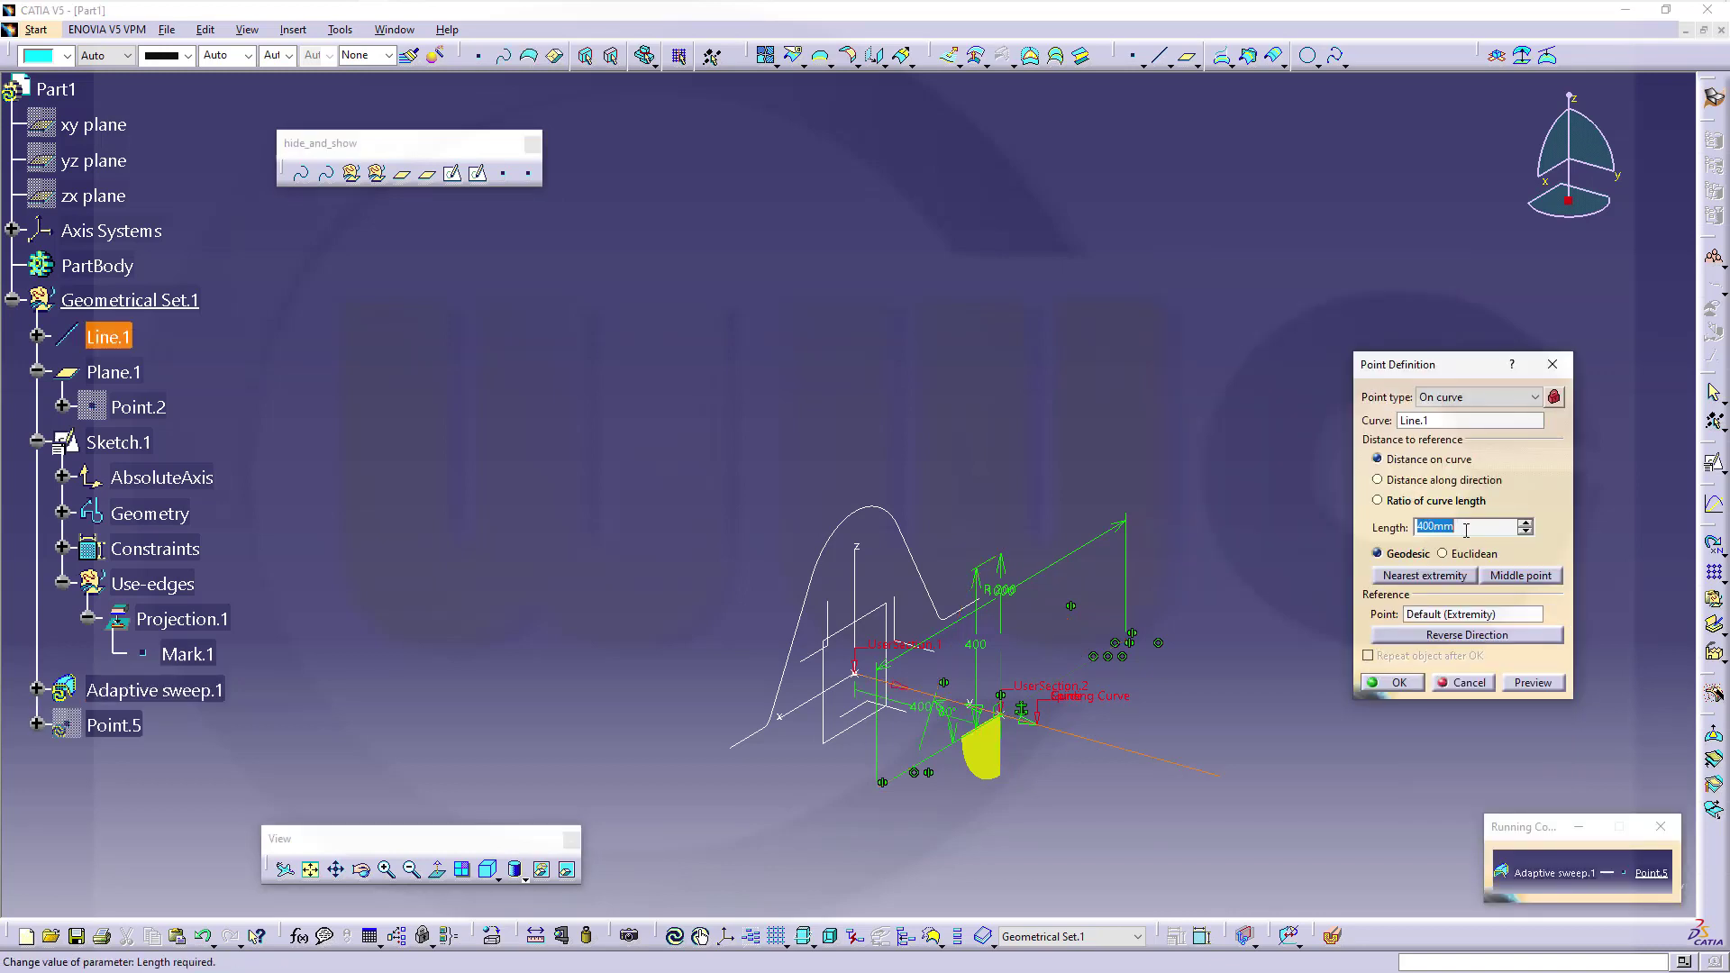
type("8")
left_click(1399, 683)
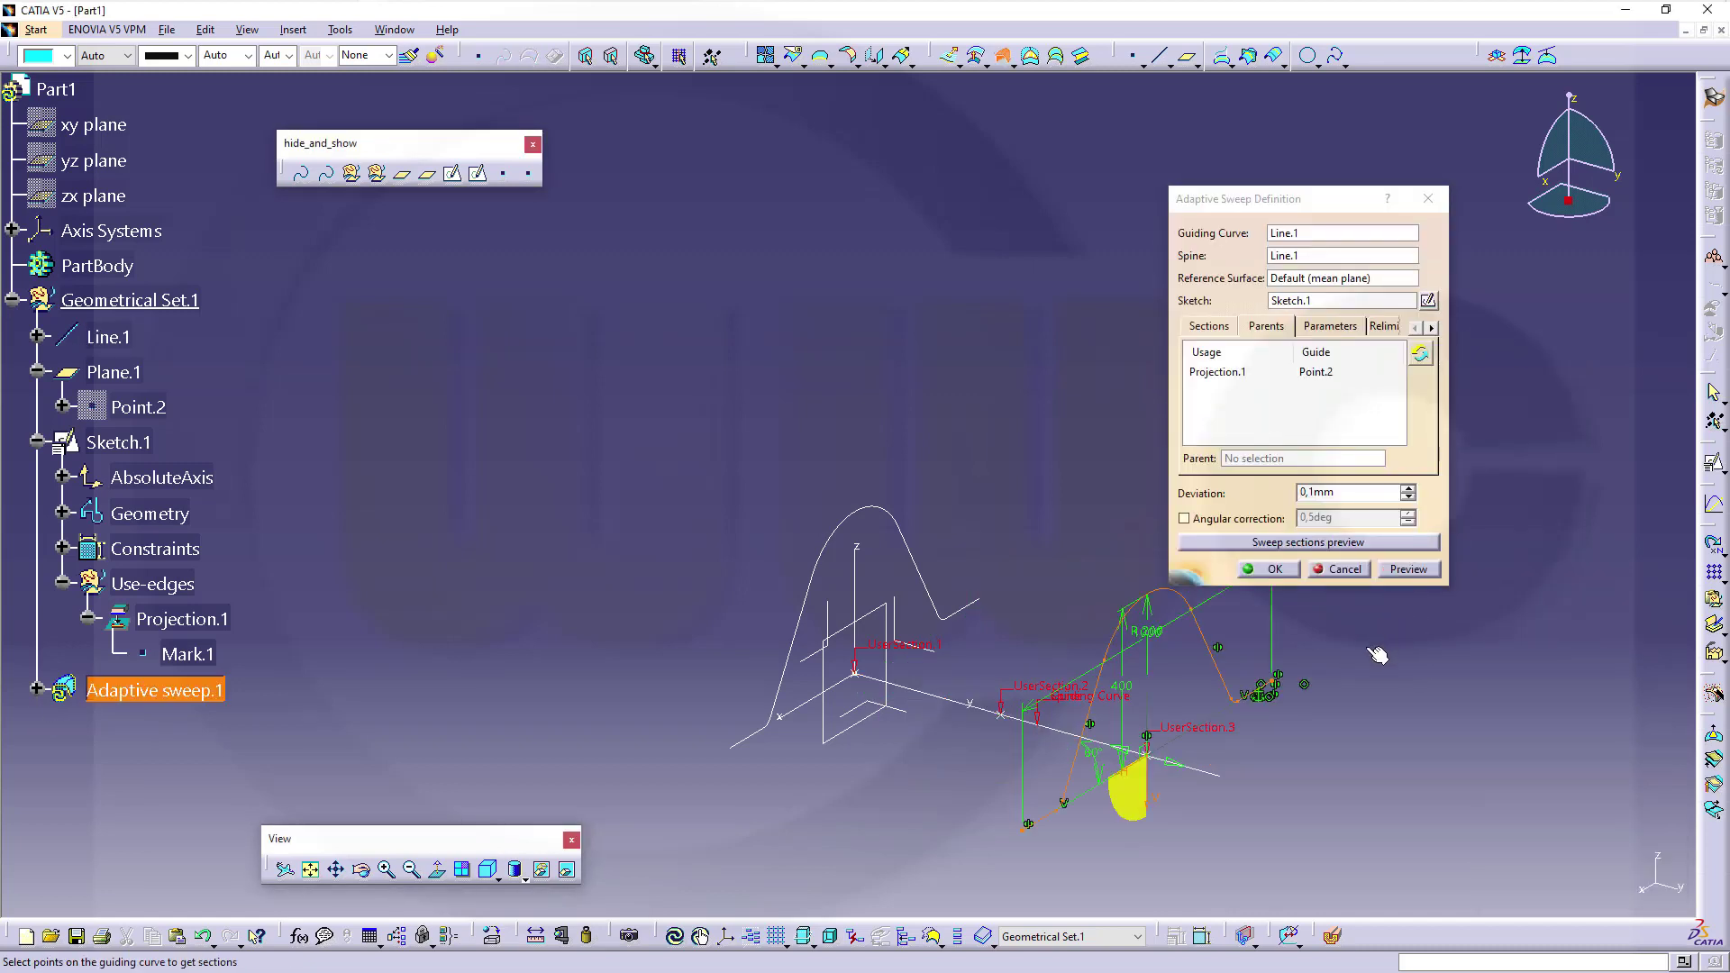
right_click(1407, 707)
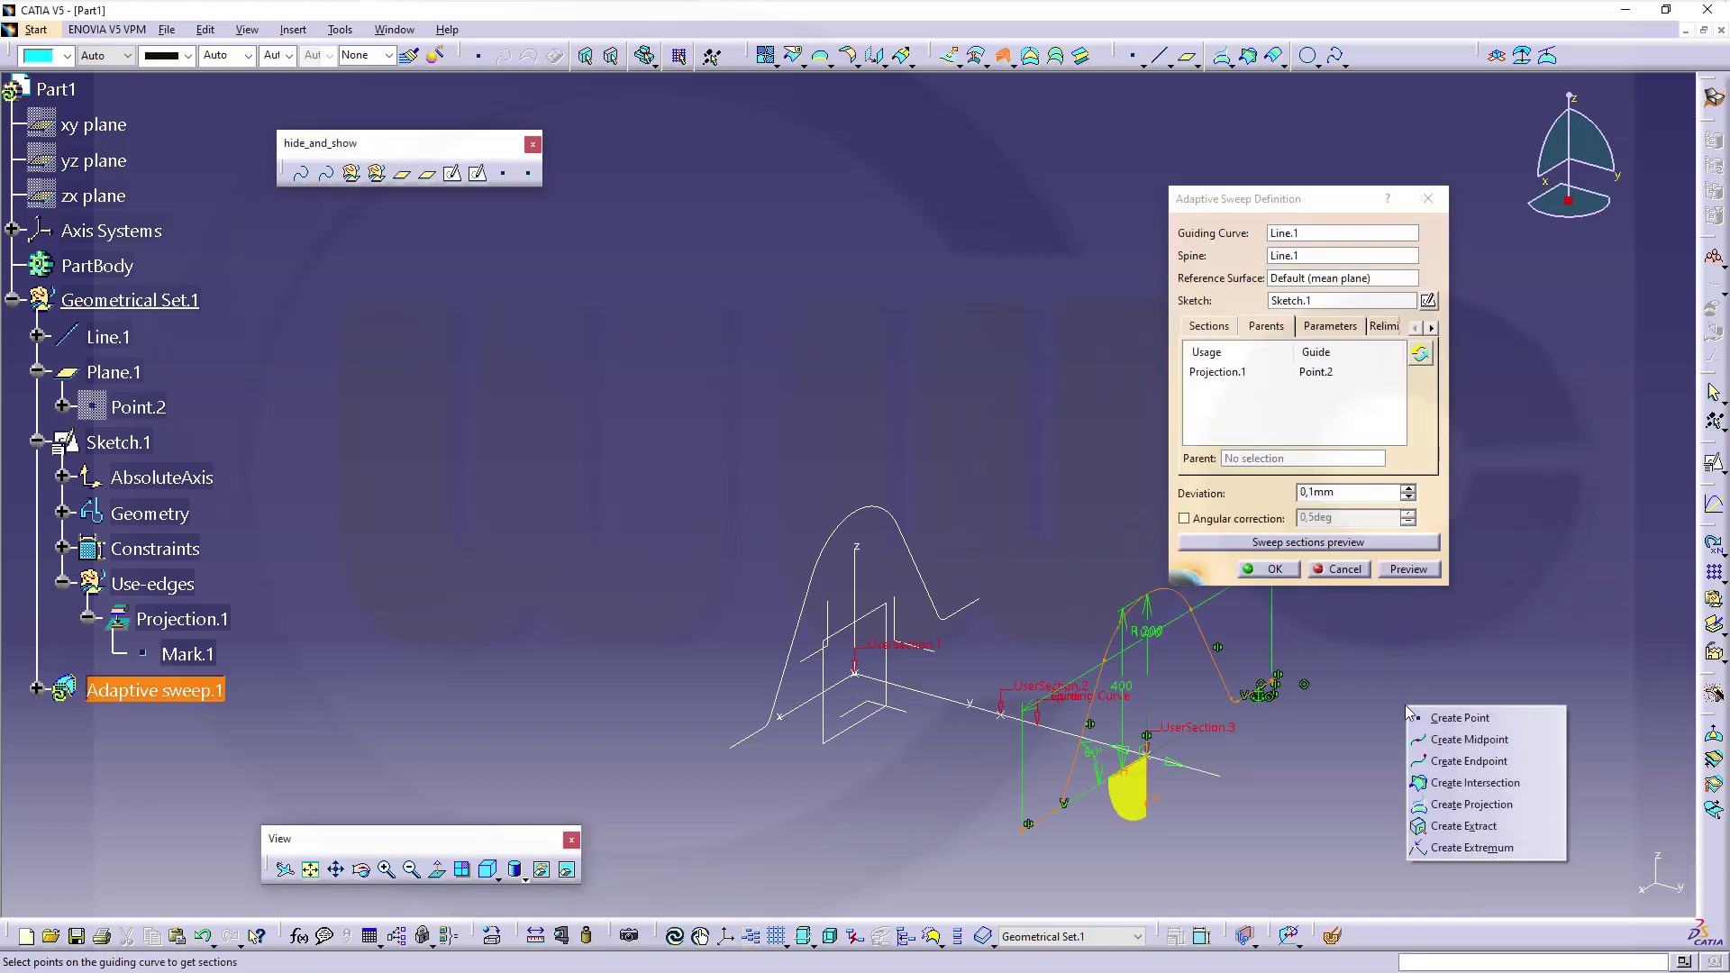
left_click(1446, 762)
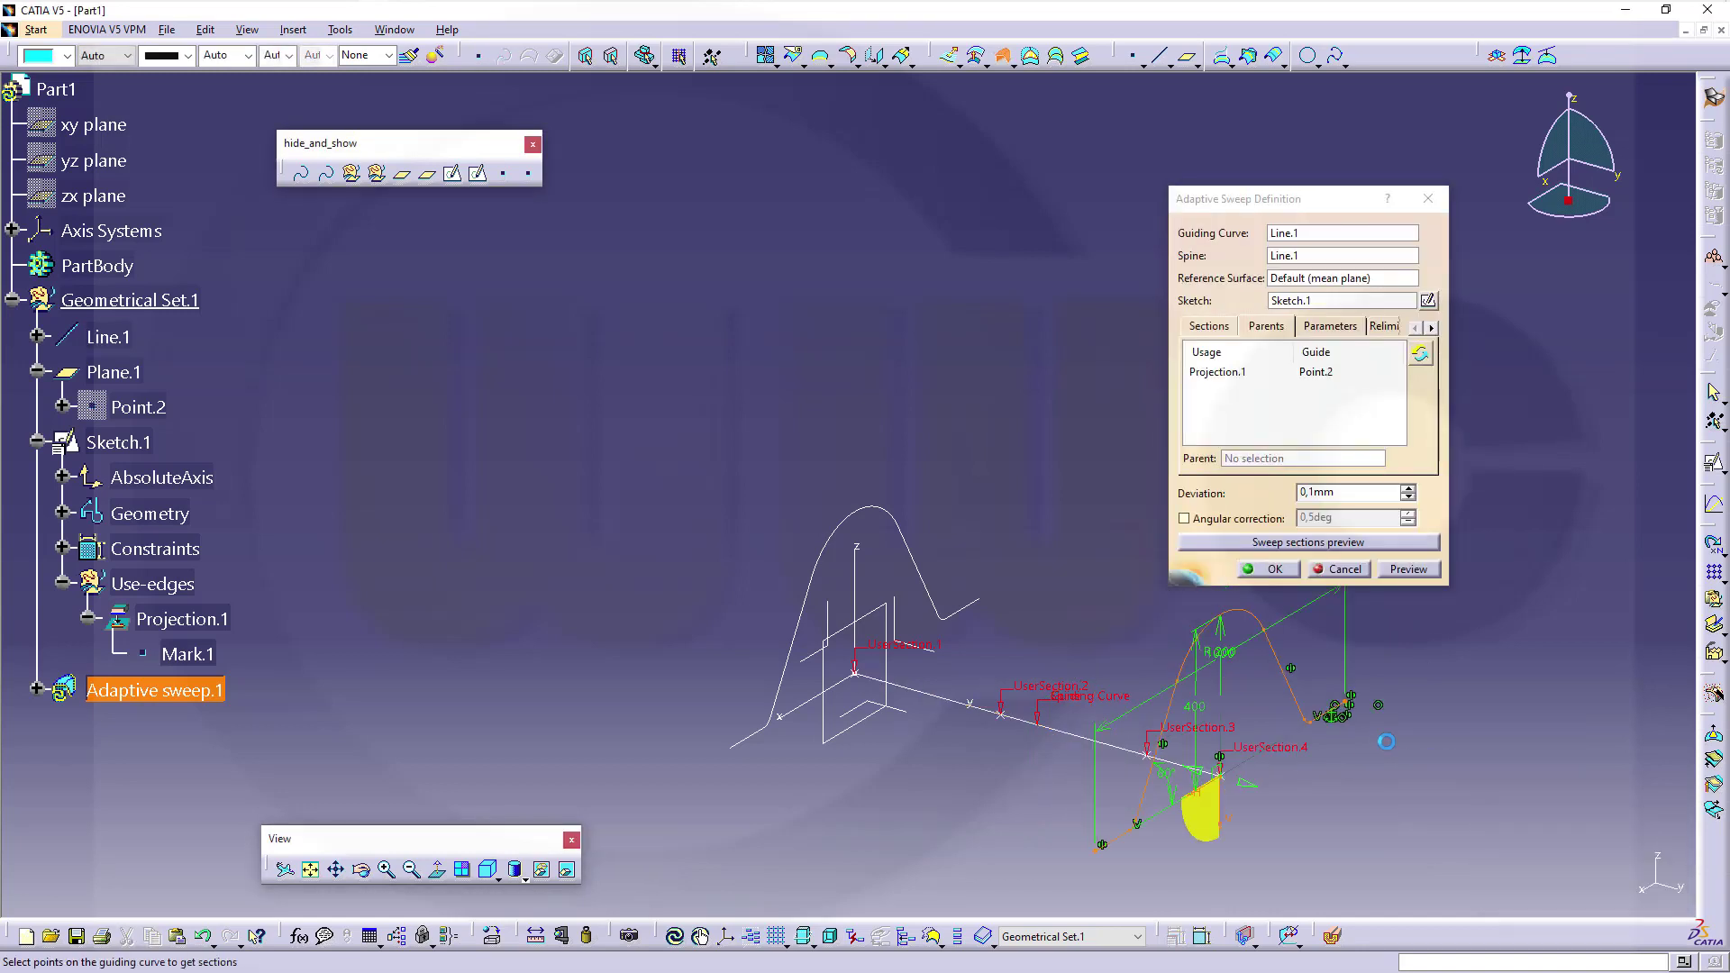
left_click(1218, 327)
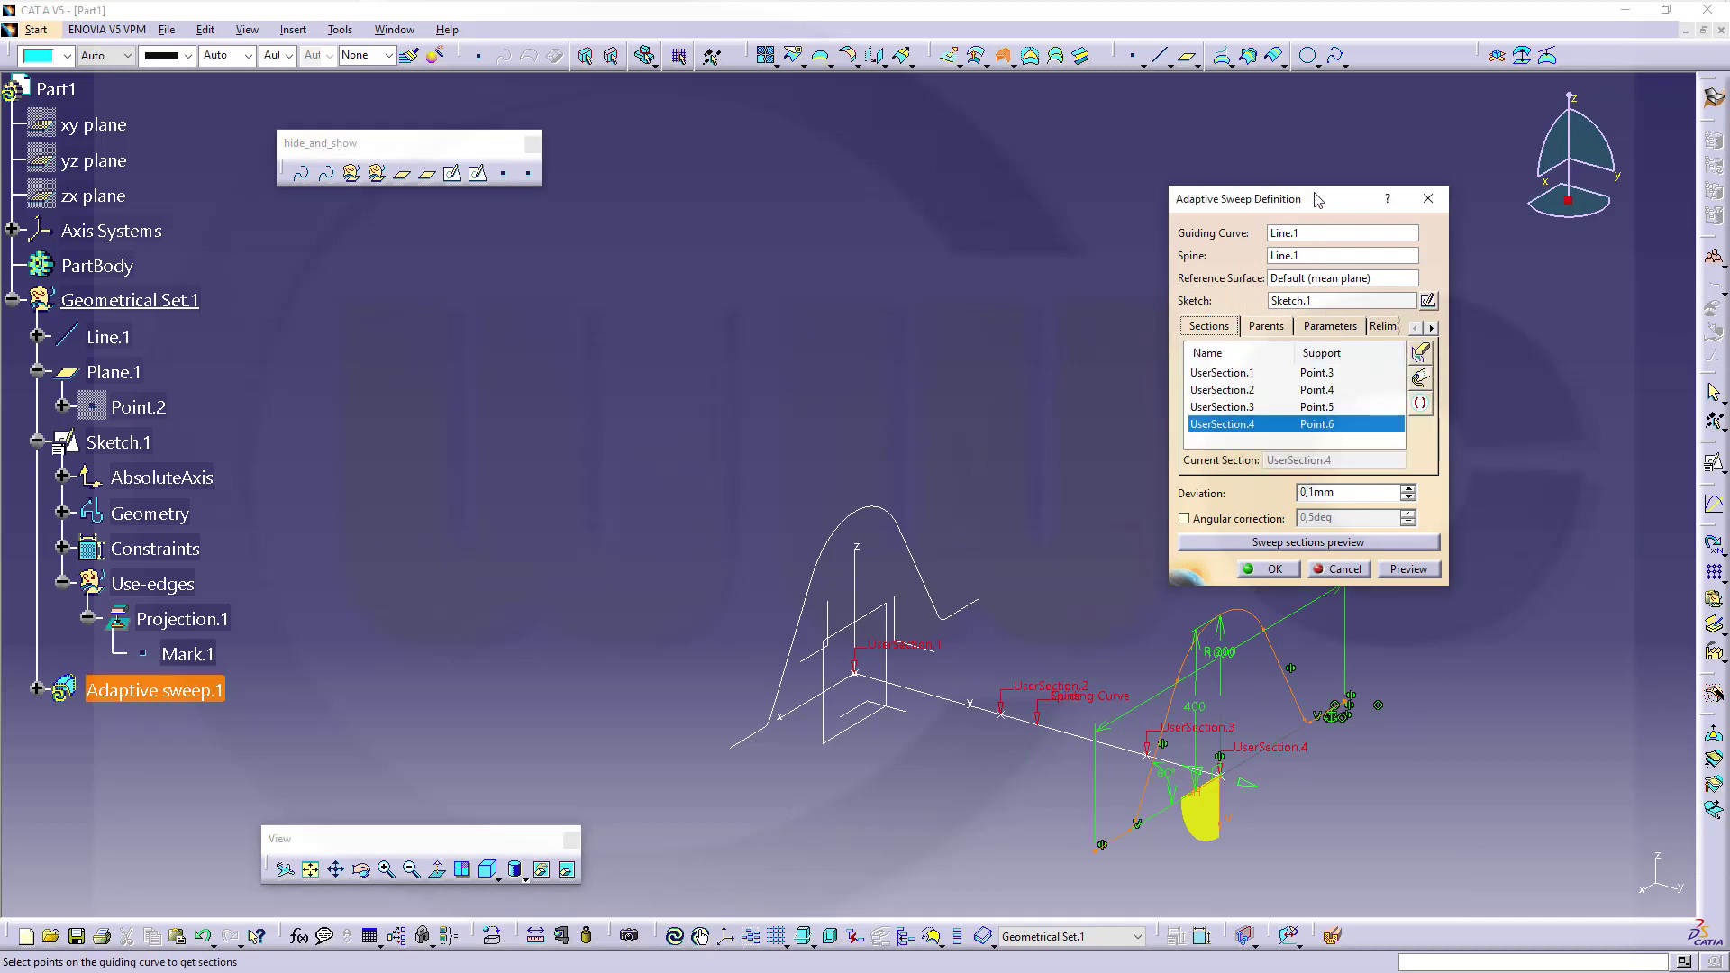
Step: Set UserSection.4 to an 85deg angle, 200mm offset and 120mm radius
left_click_drag(1311, 198, 1360, 130)
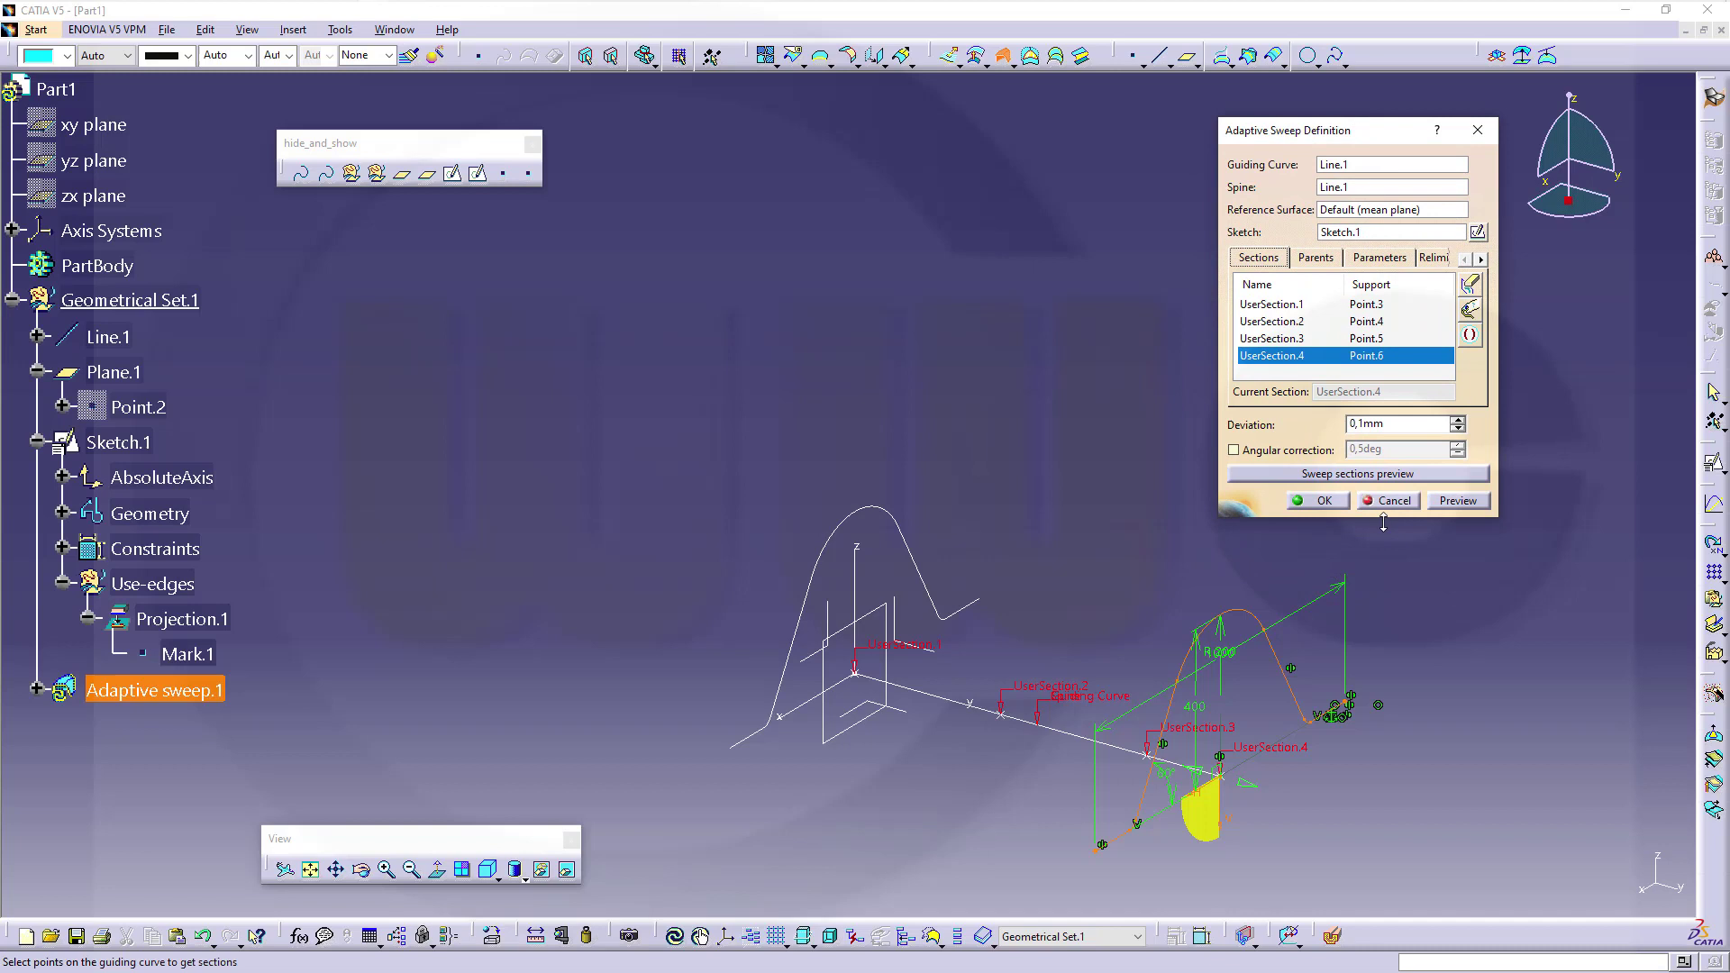
left_click_drag(1383, 523, 1383, 739)
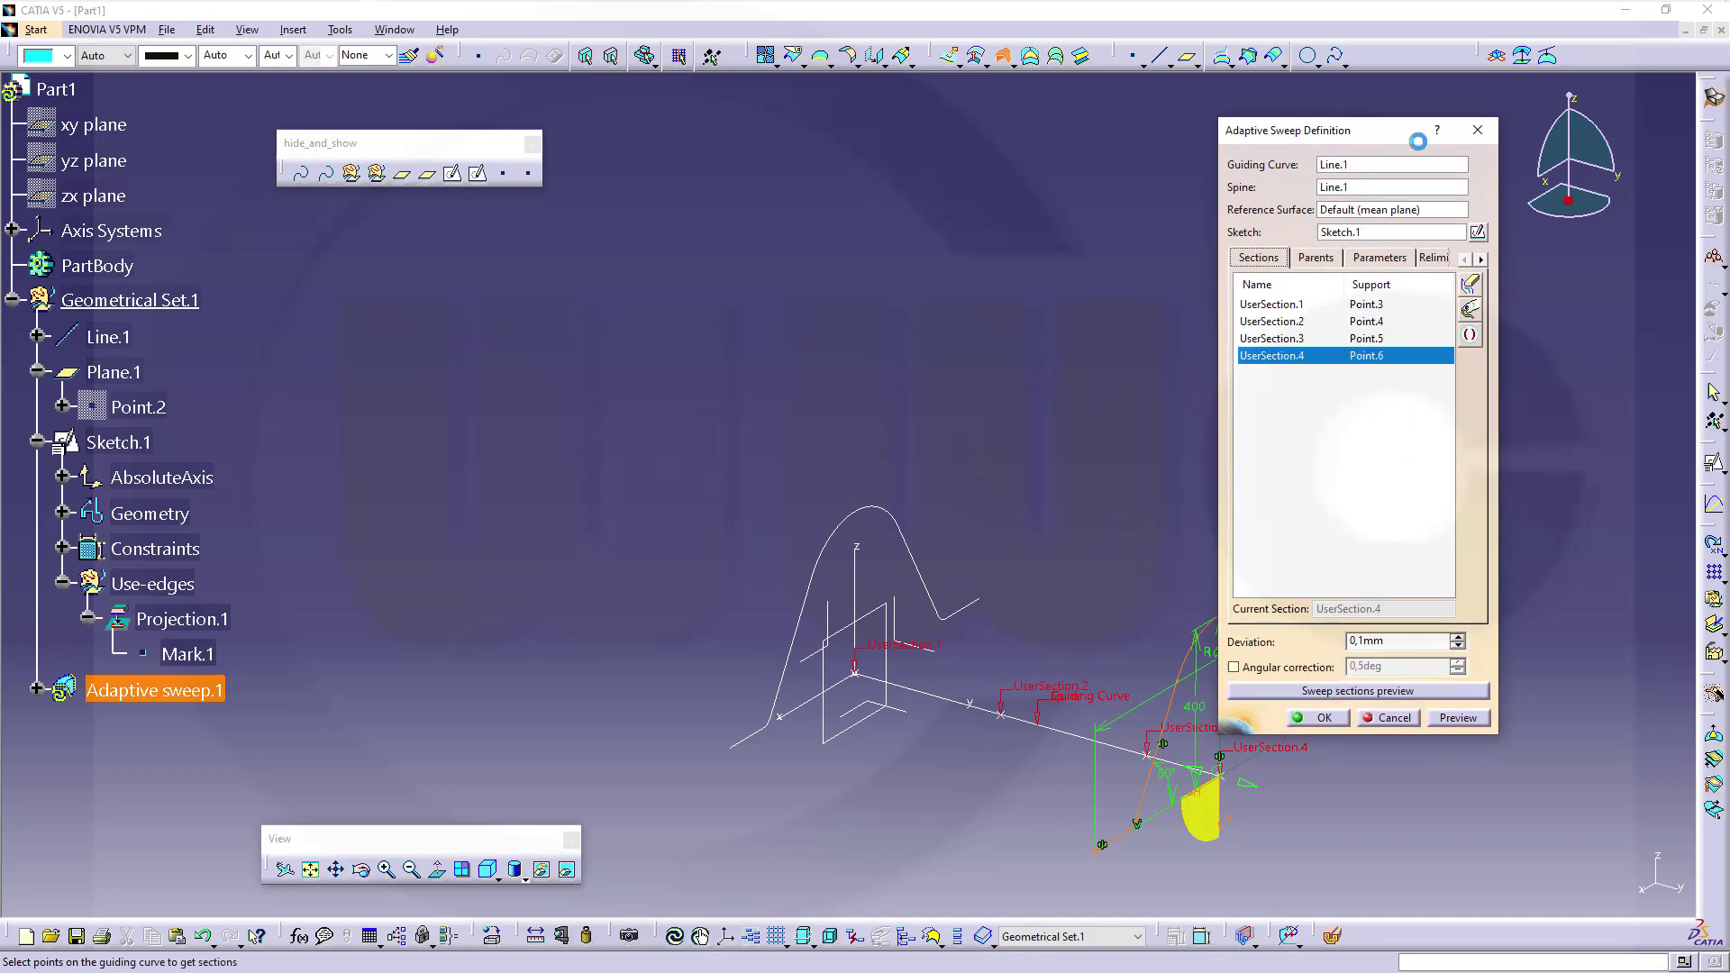
left_click_drag(1417, 141, 1539, 157)
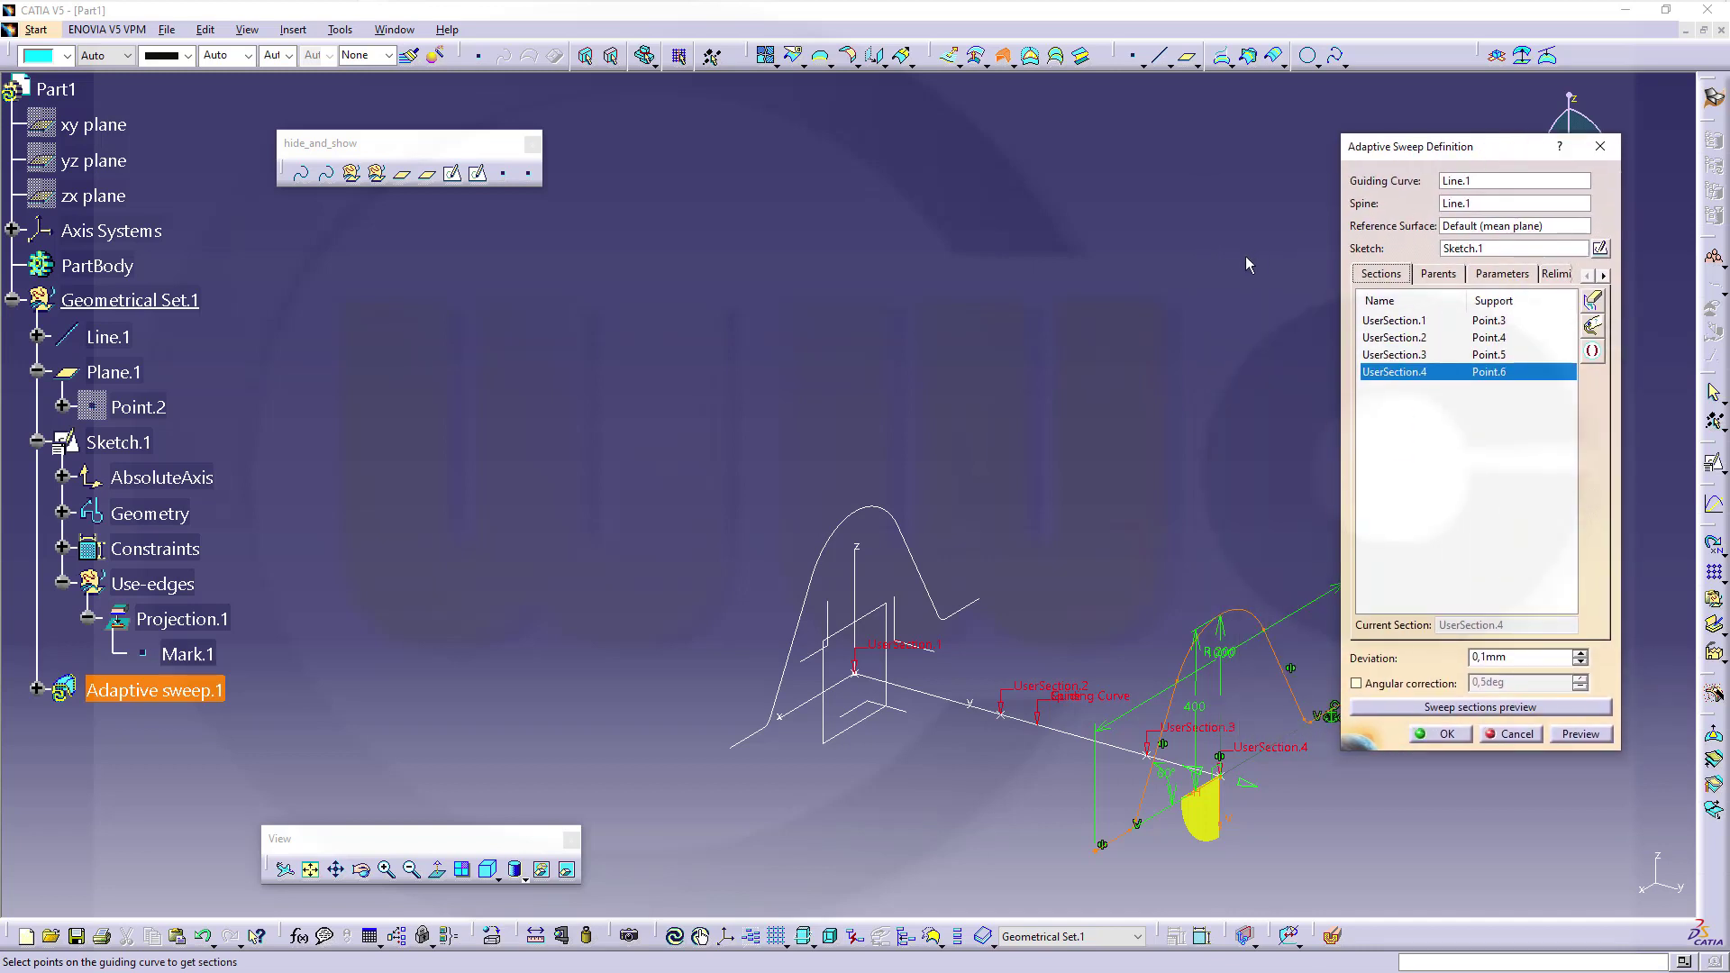
left_click(1501, 274)
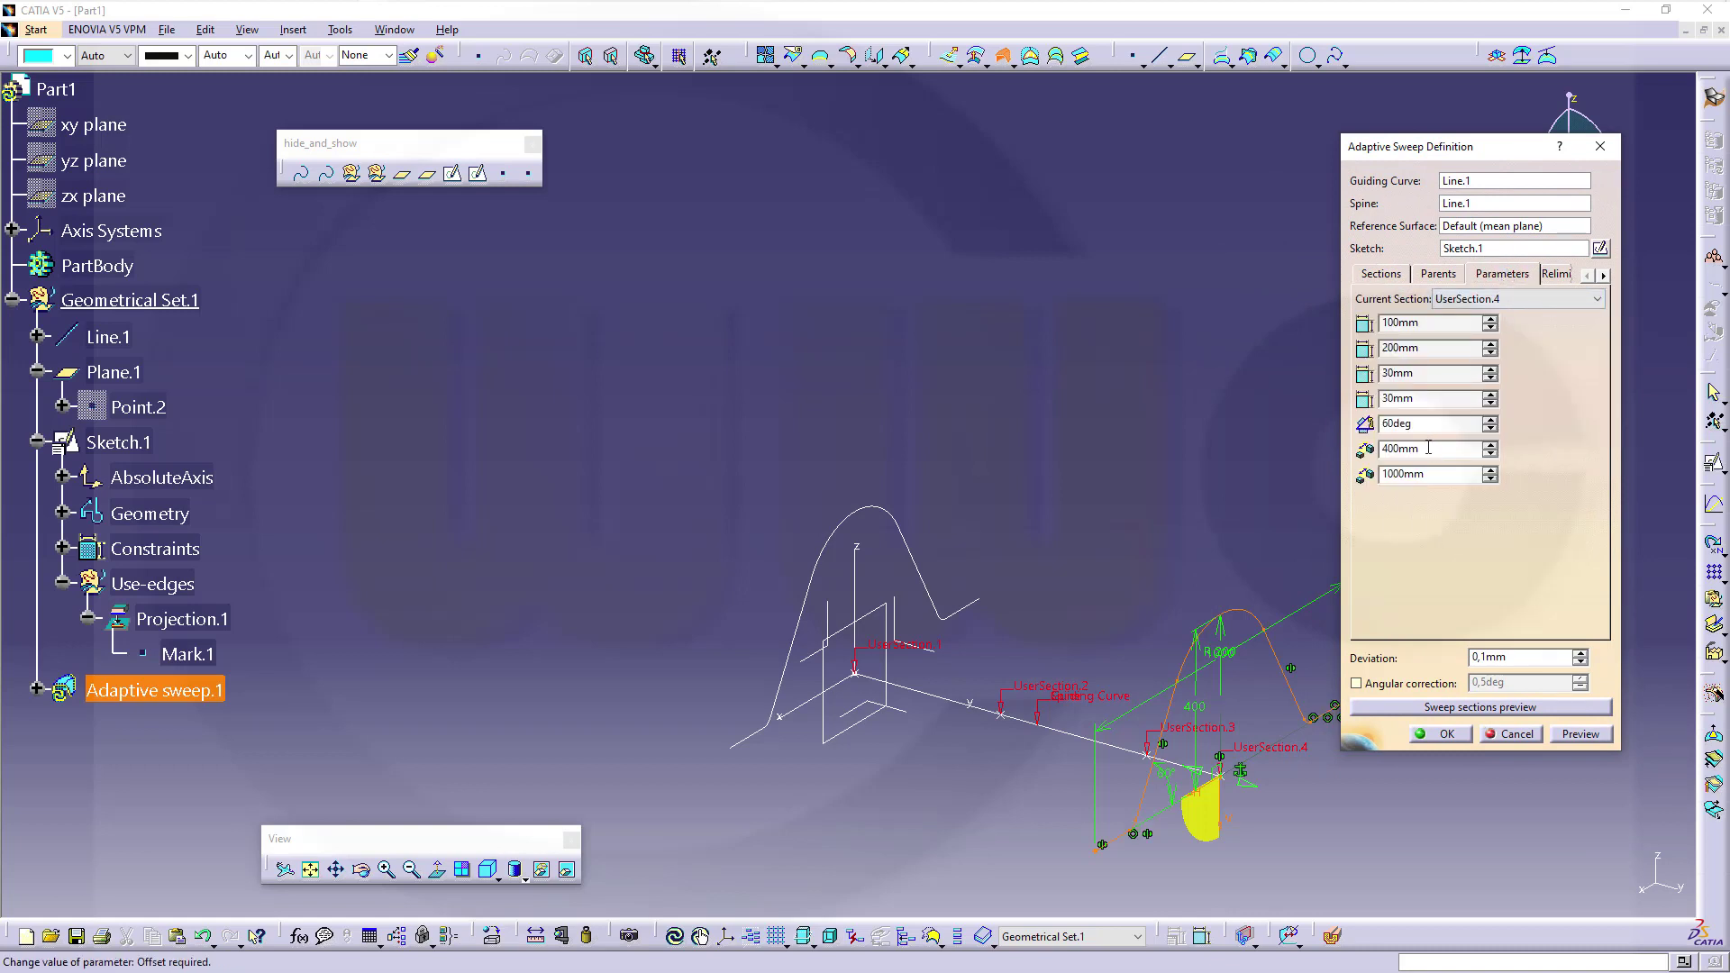
double_click(1398, 424)
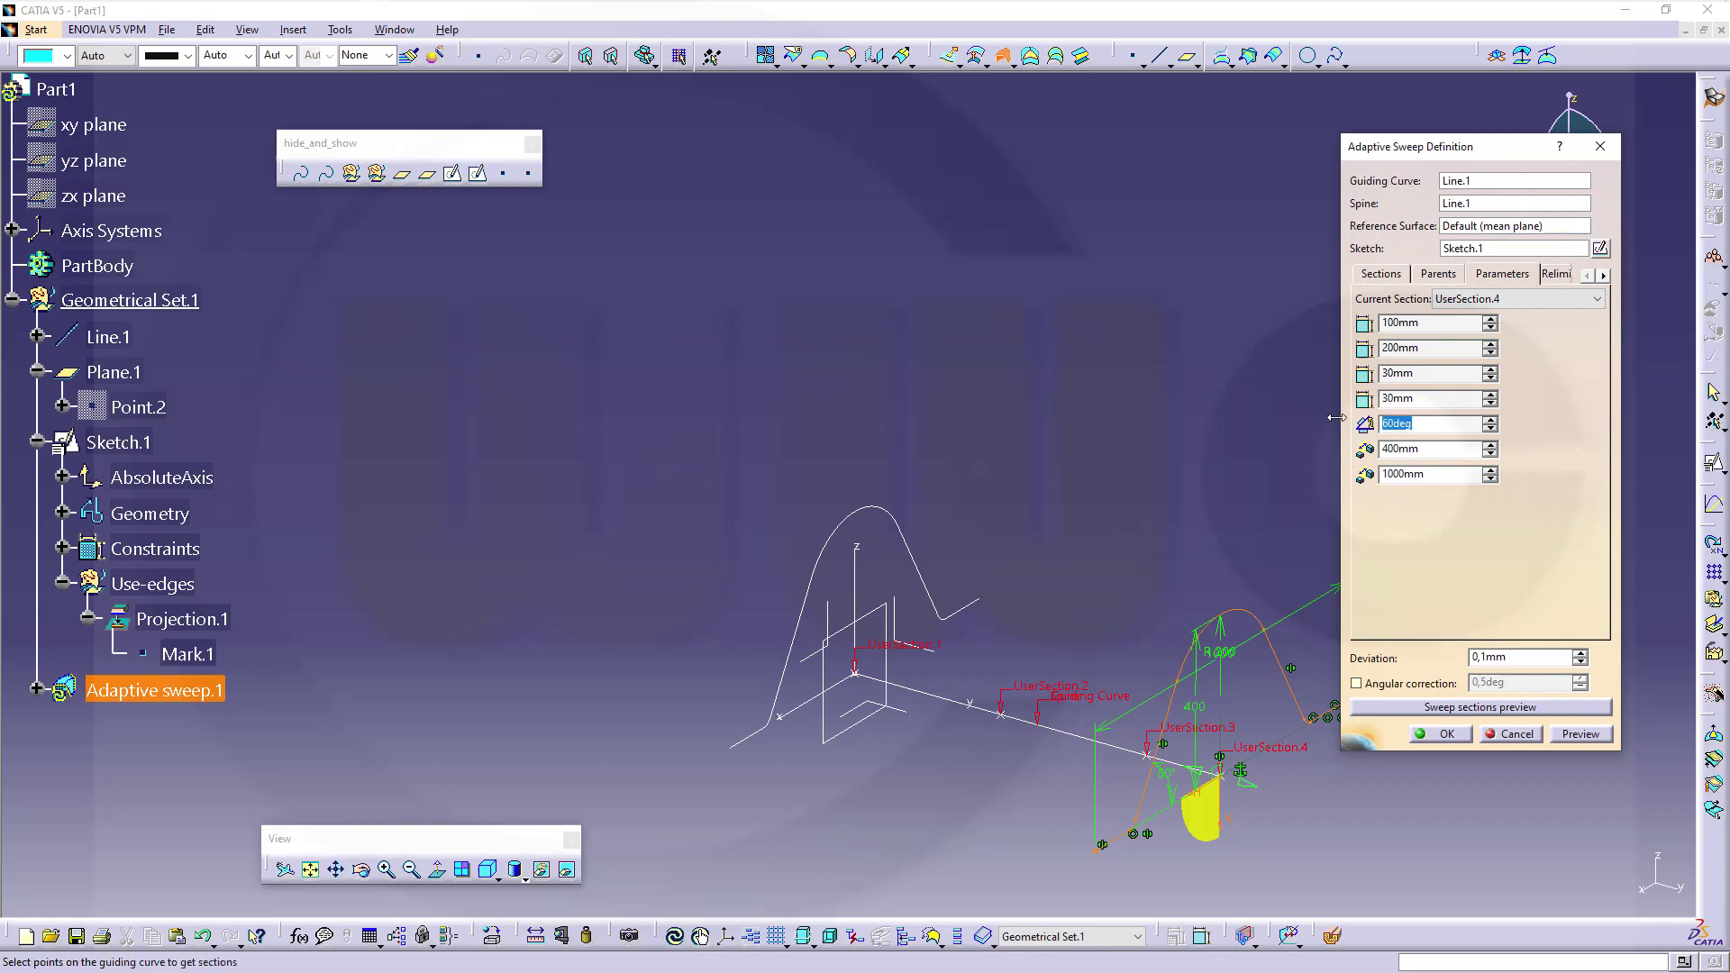
type("85")
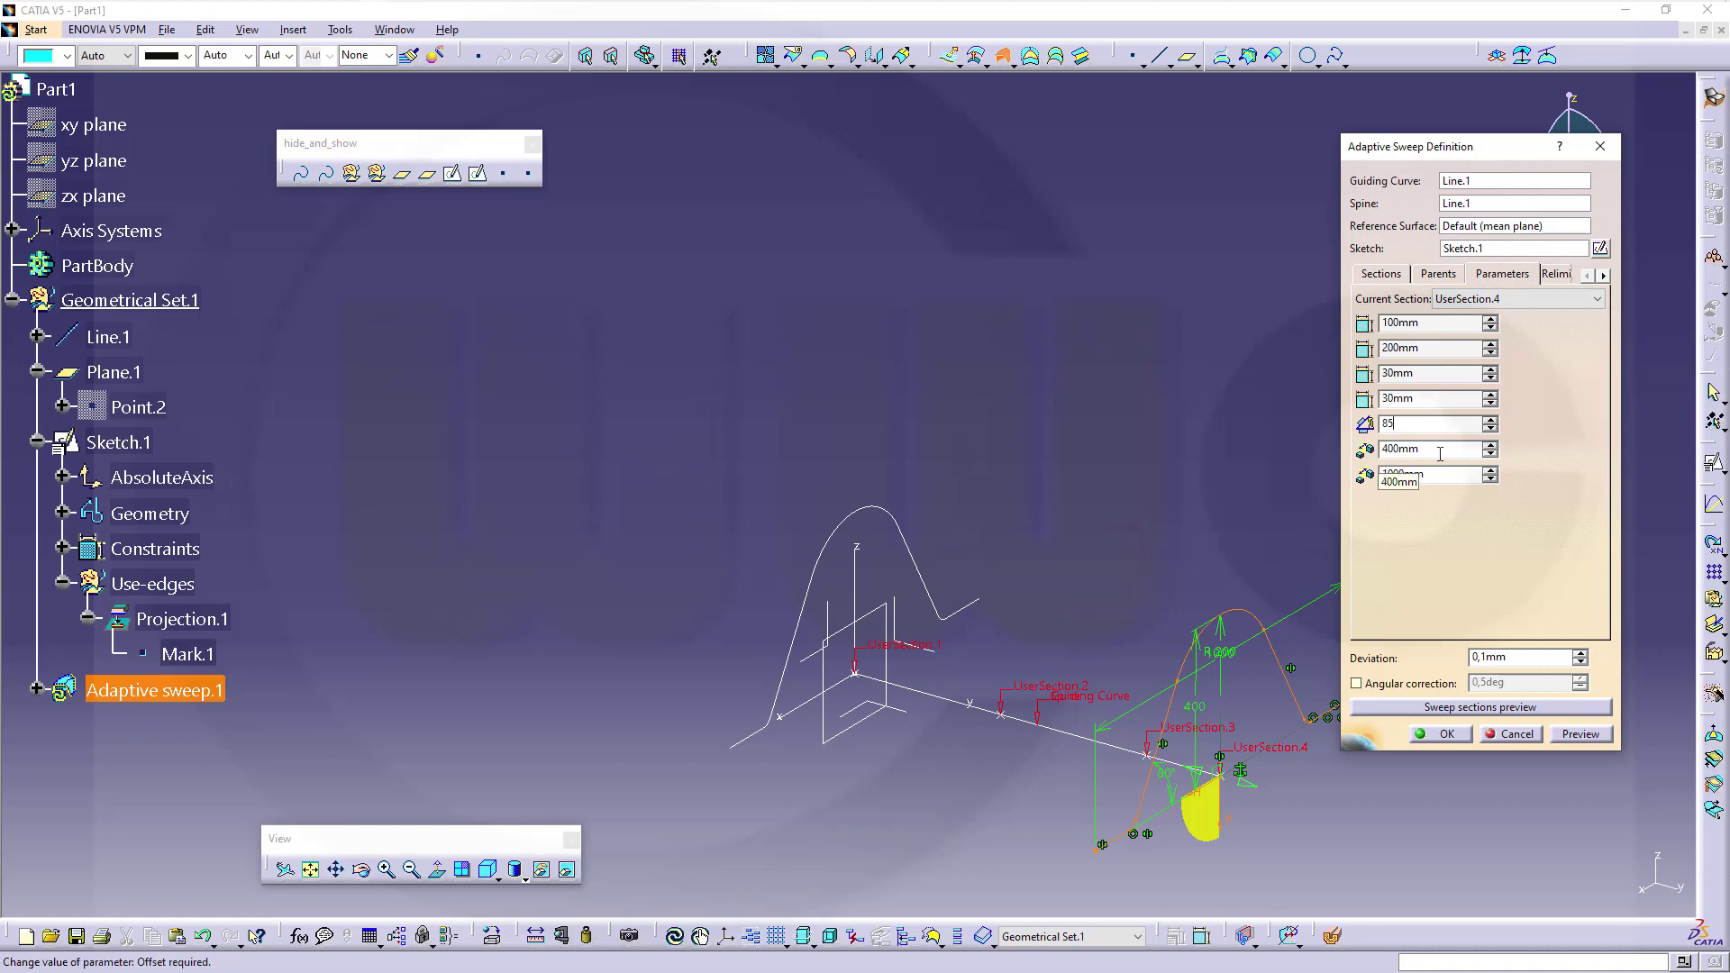
key("Tab")
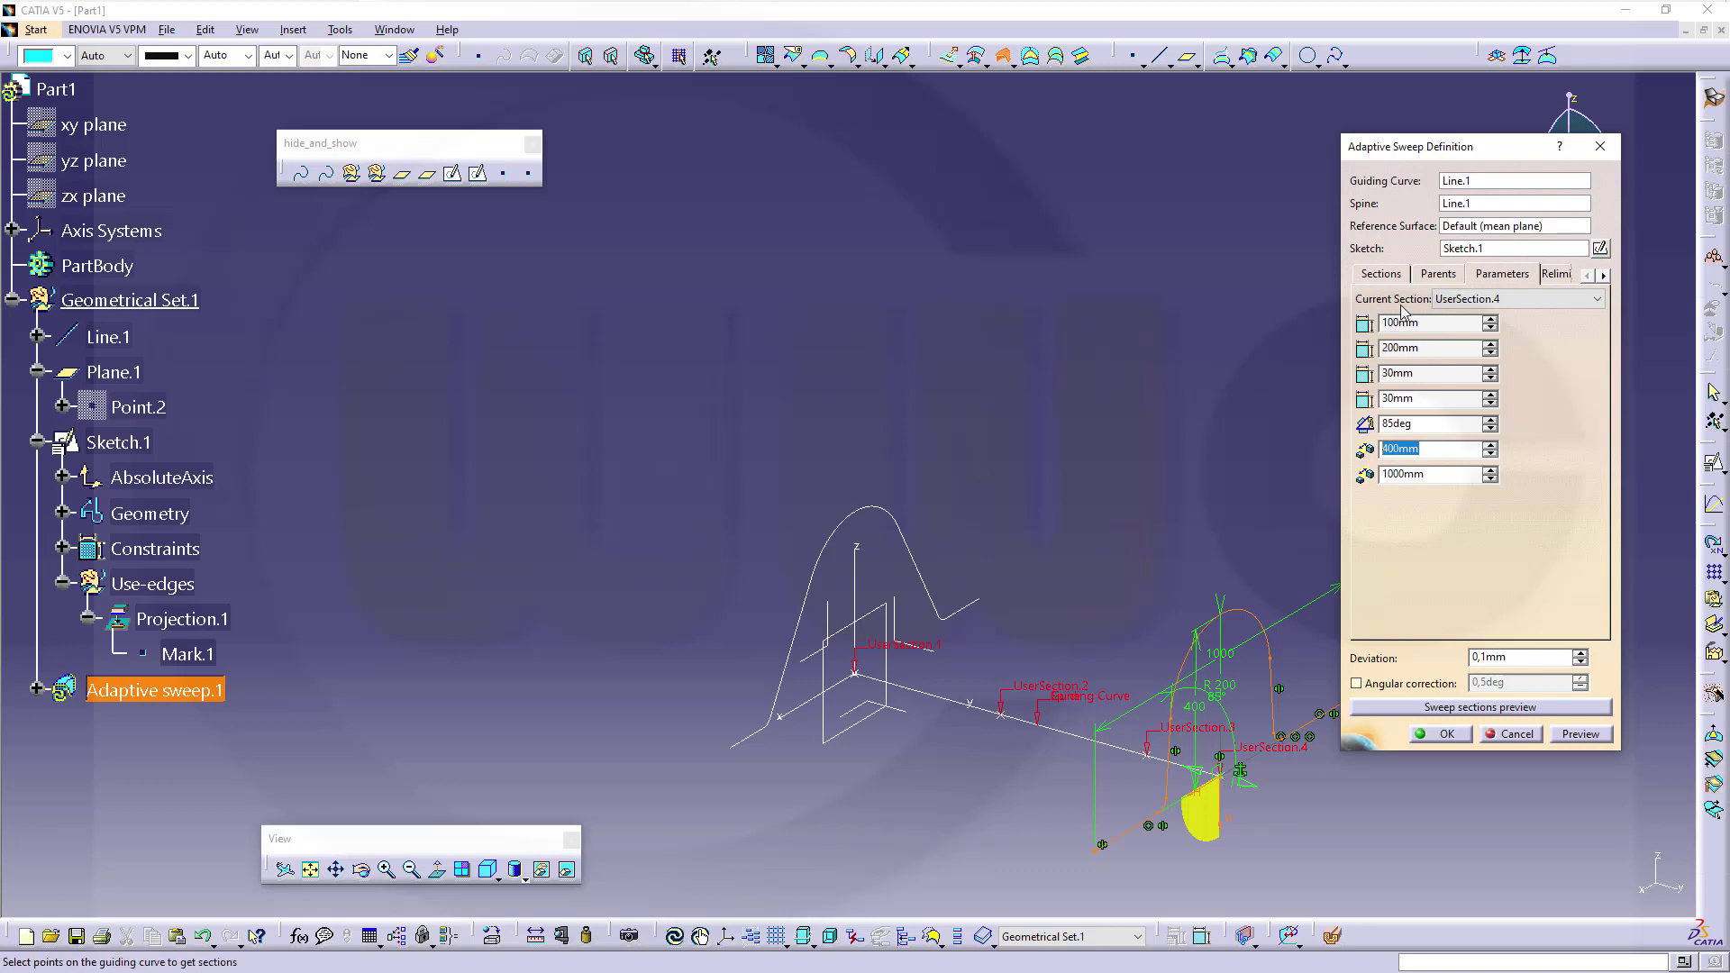
type("200")
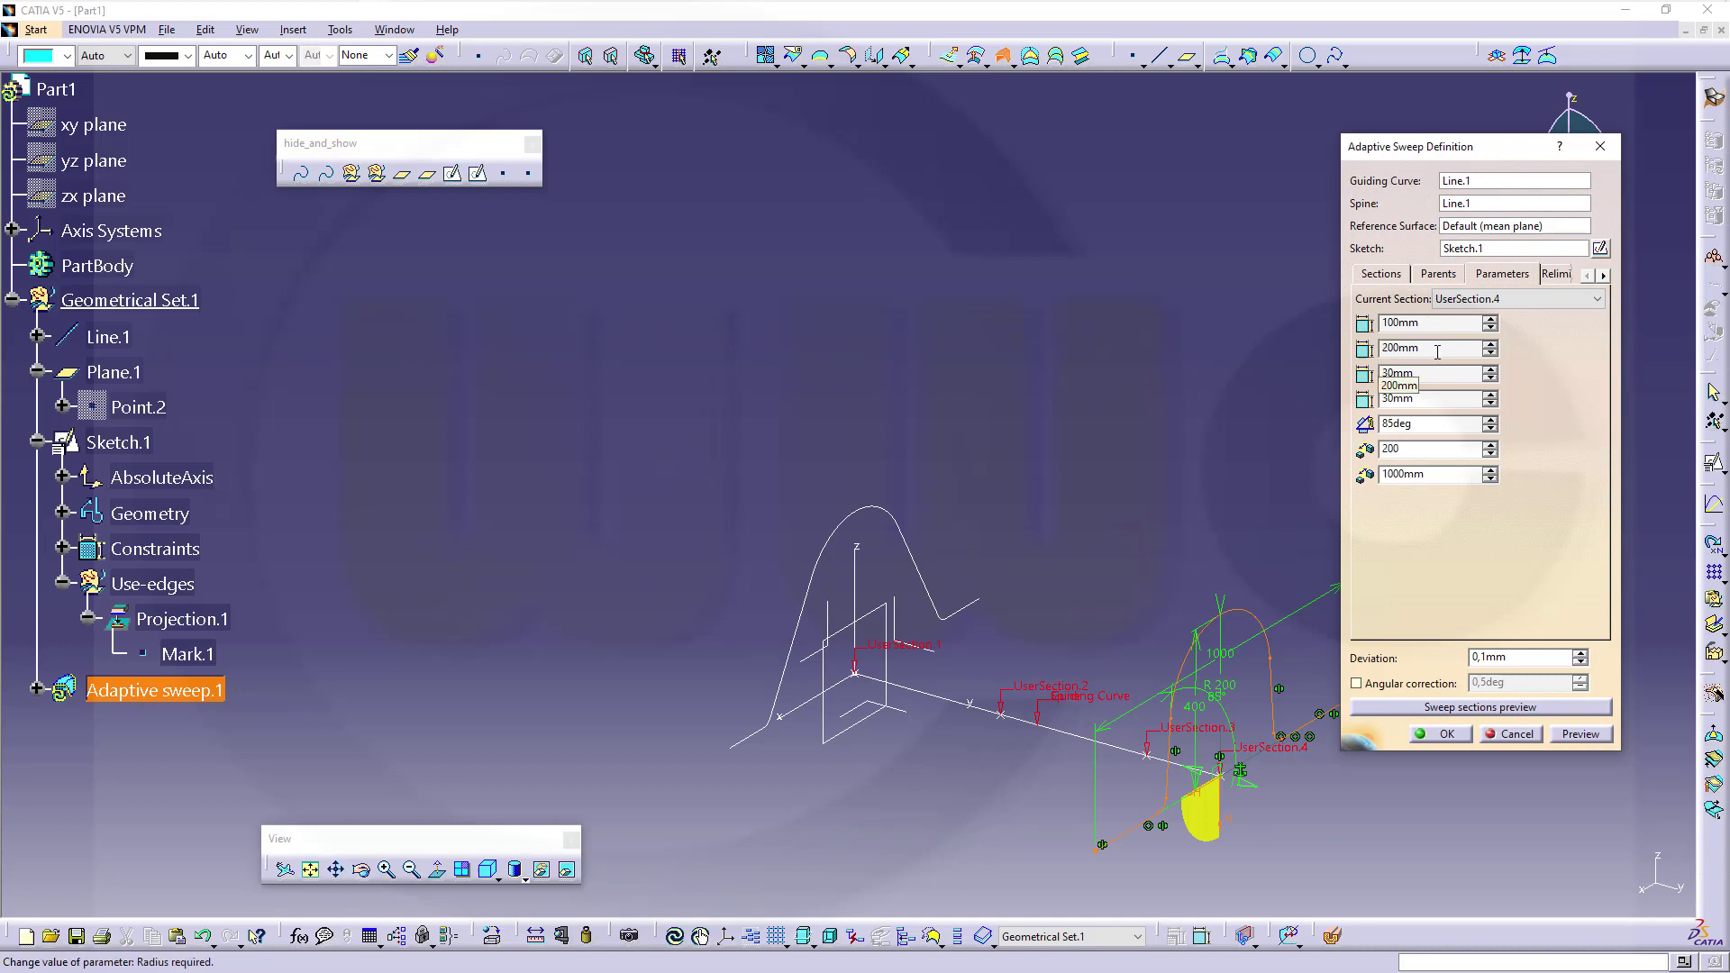
left_click(1437, 351)
double_click(1437, 350)
key("ctrl+c")
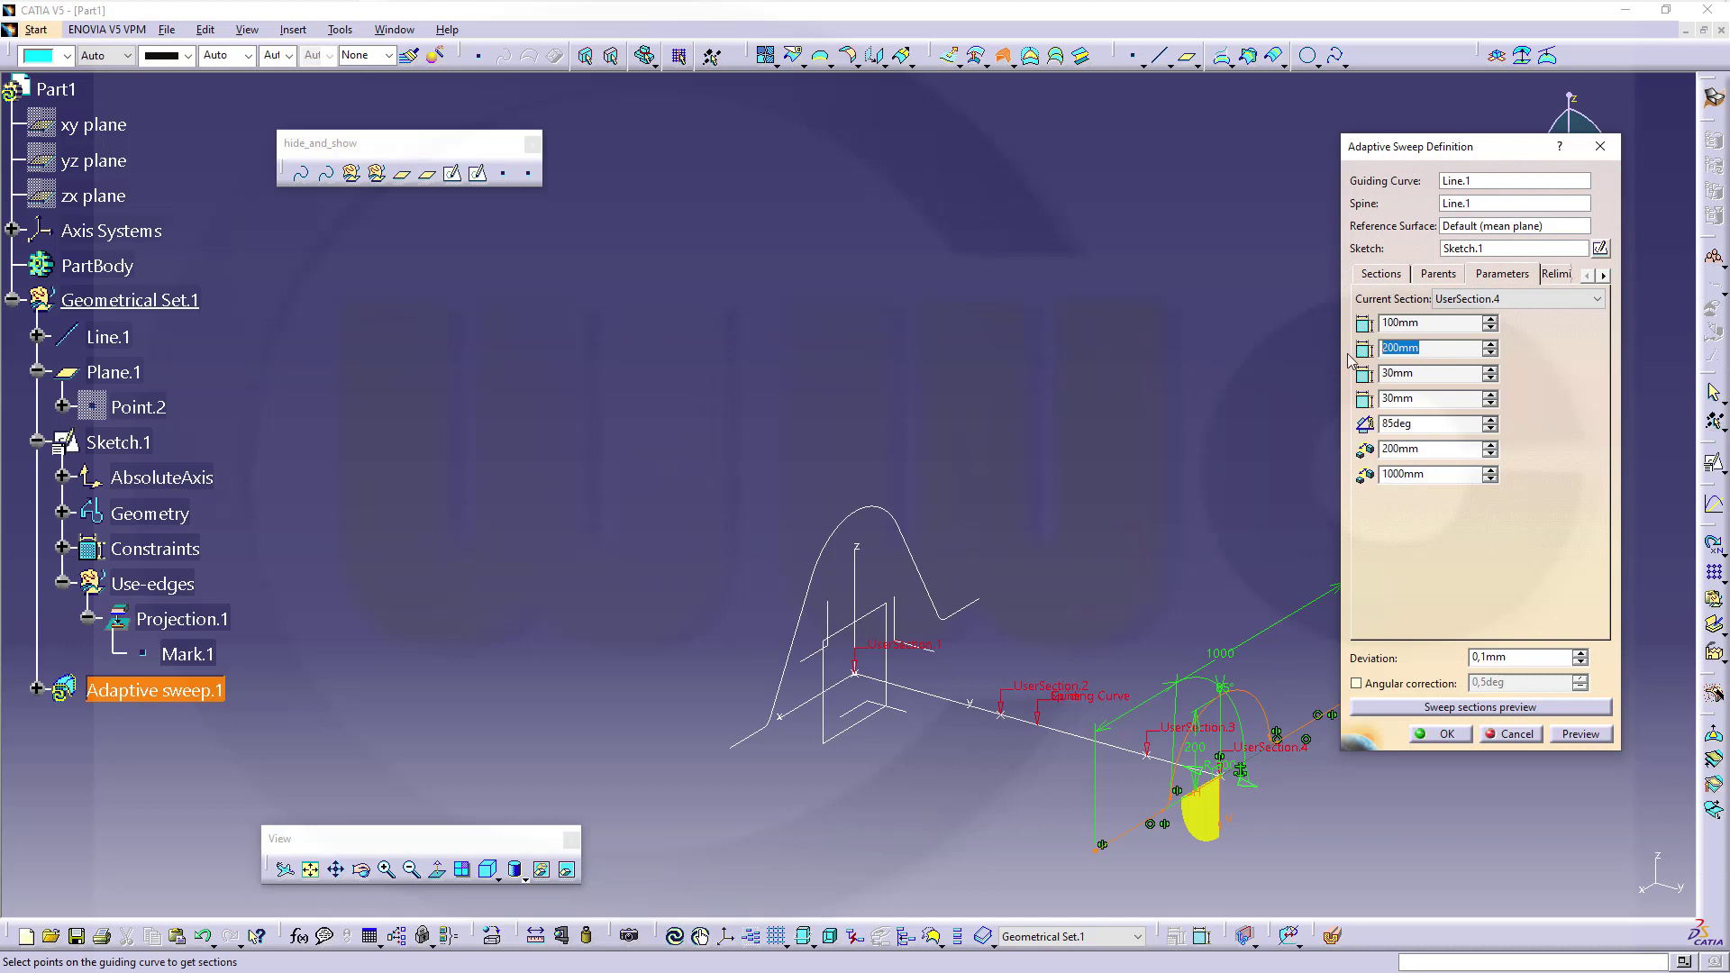
type("120")
key("Return")
key("Return")
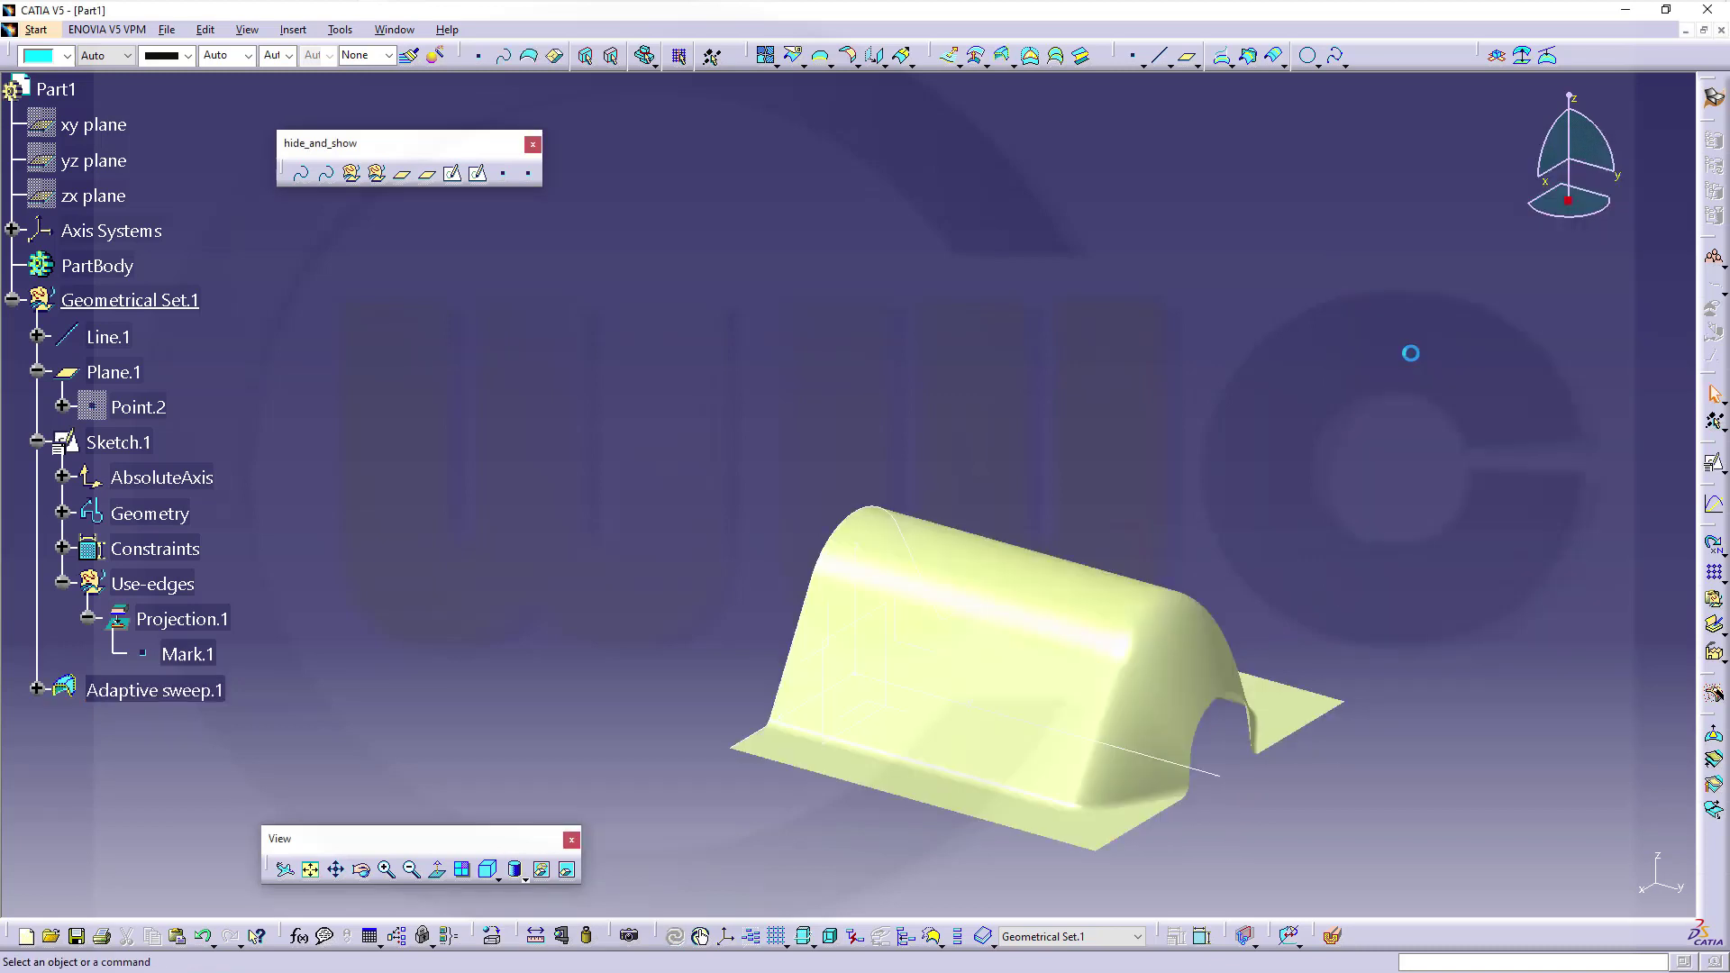
Step: Reopen Adaptive sweep.1 and give UserSection.3 a 130mm radius, with preview
double_click(153, 690)
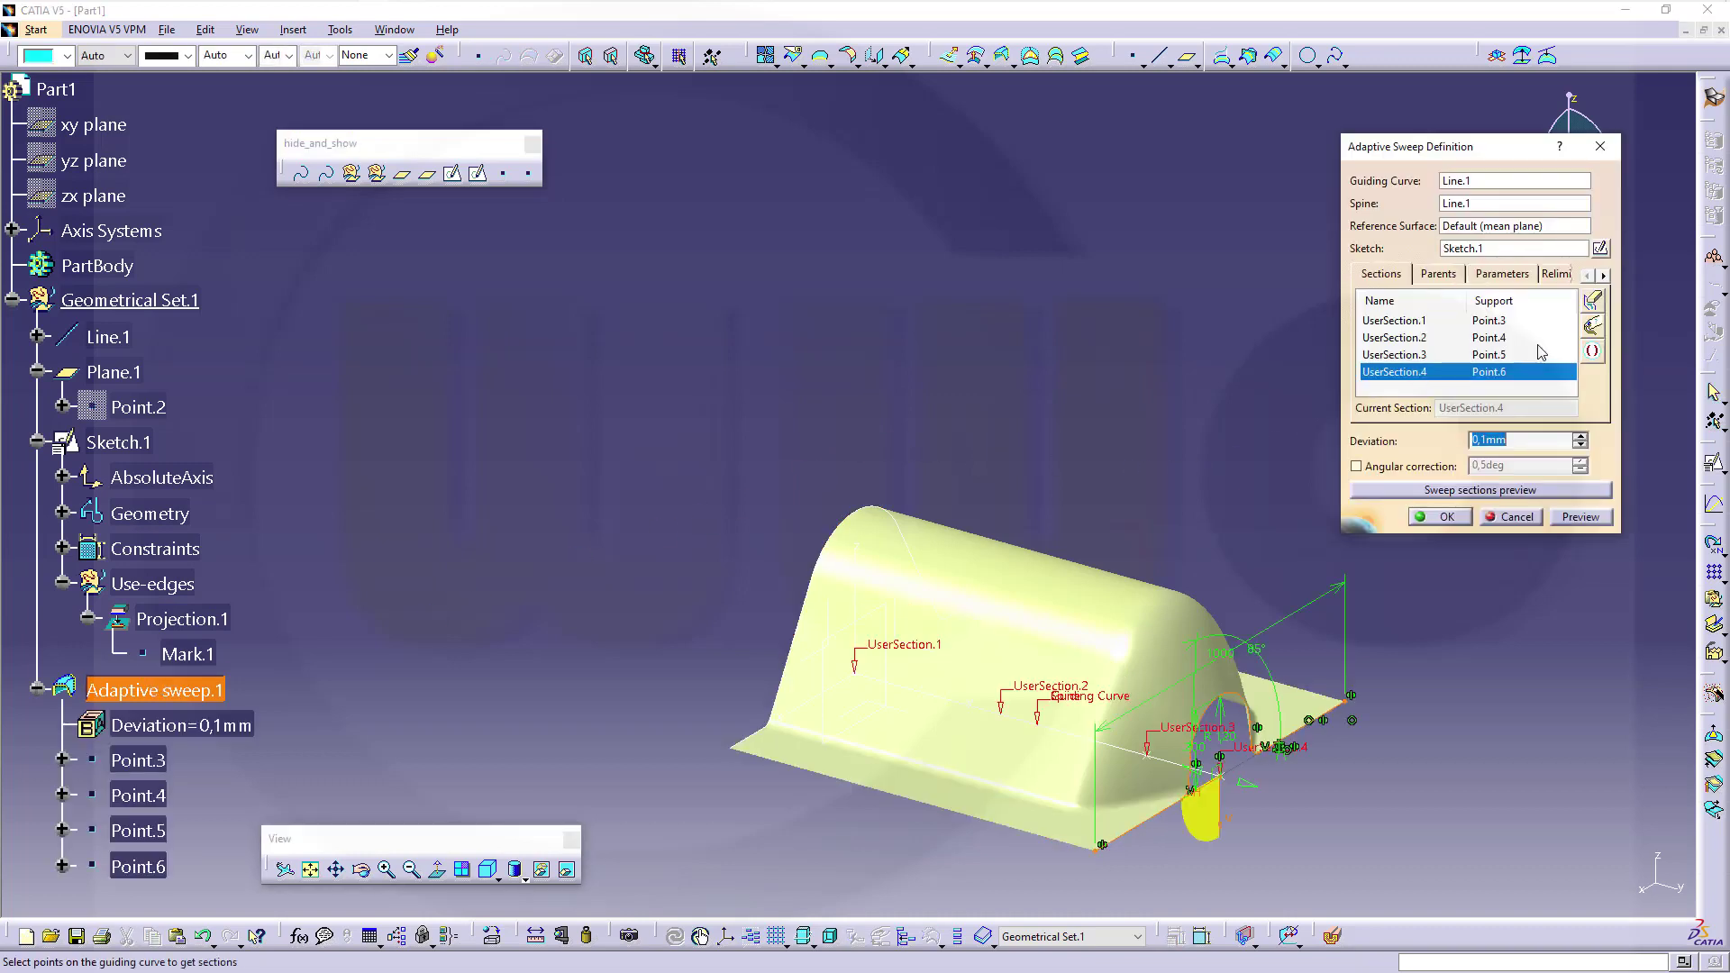
left_click(1502, 273)
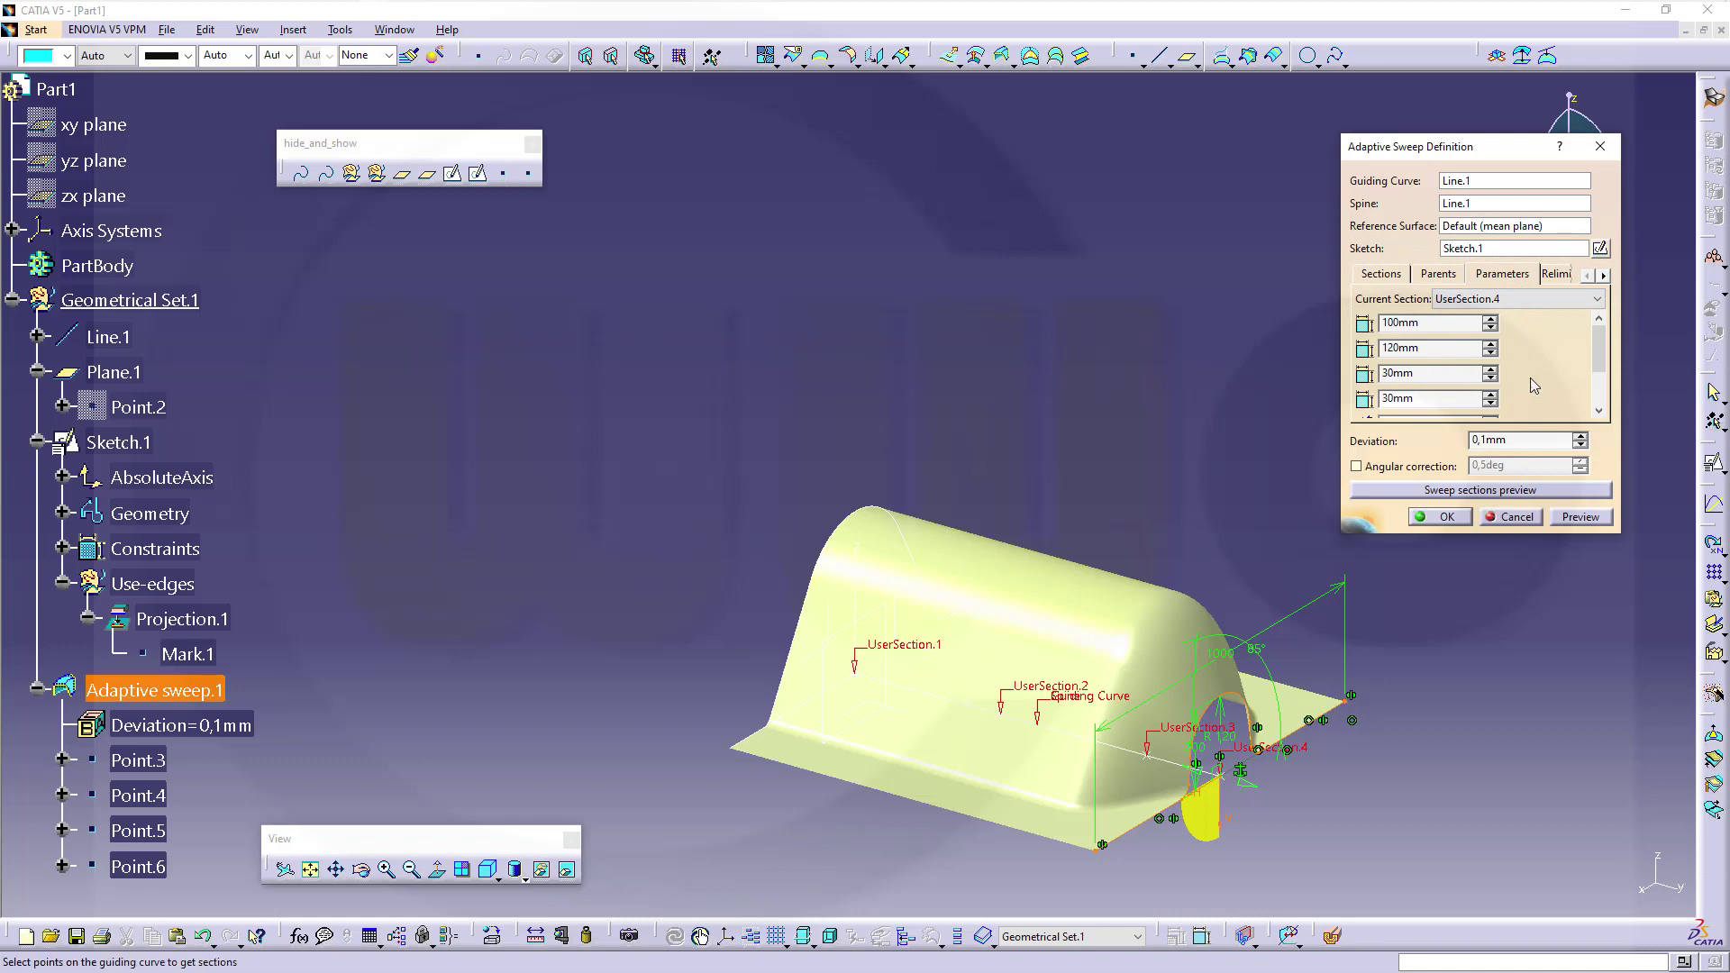
left_click_drag(1595, 355, 1600, 391)
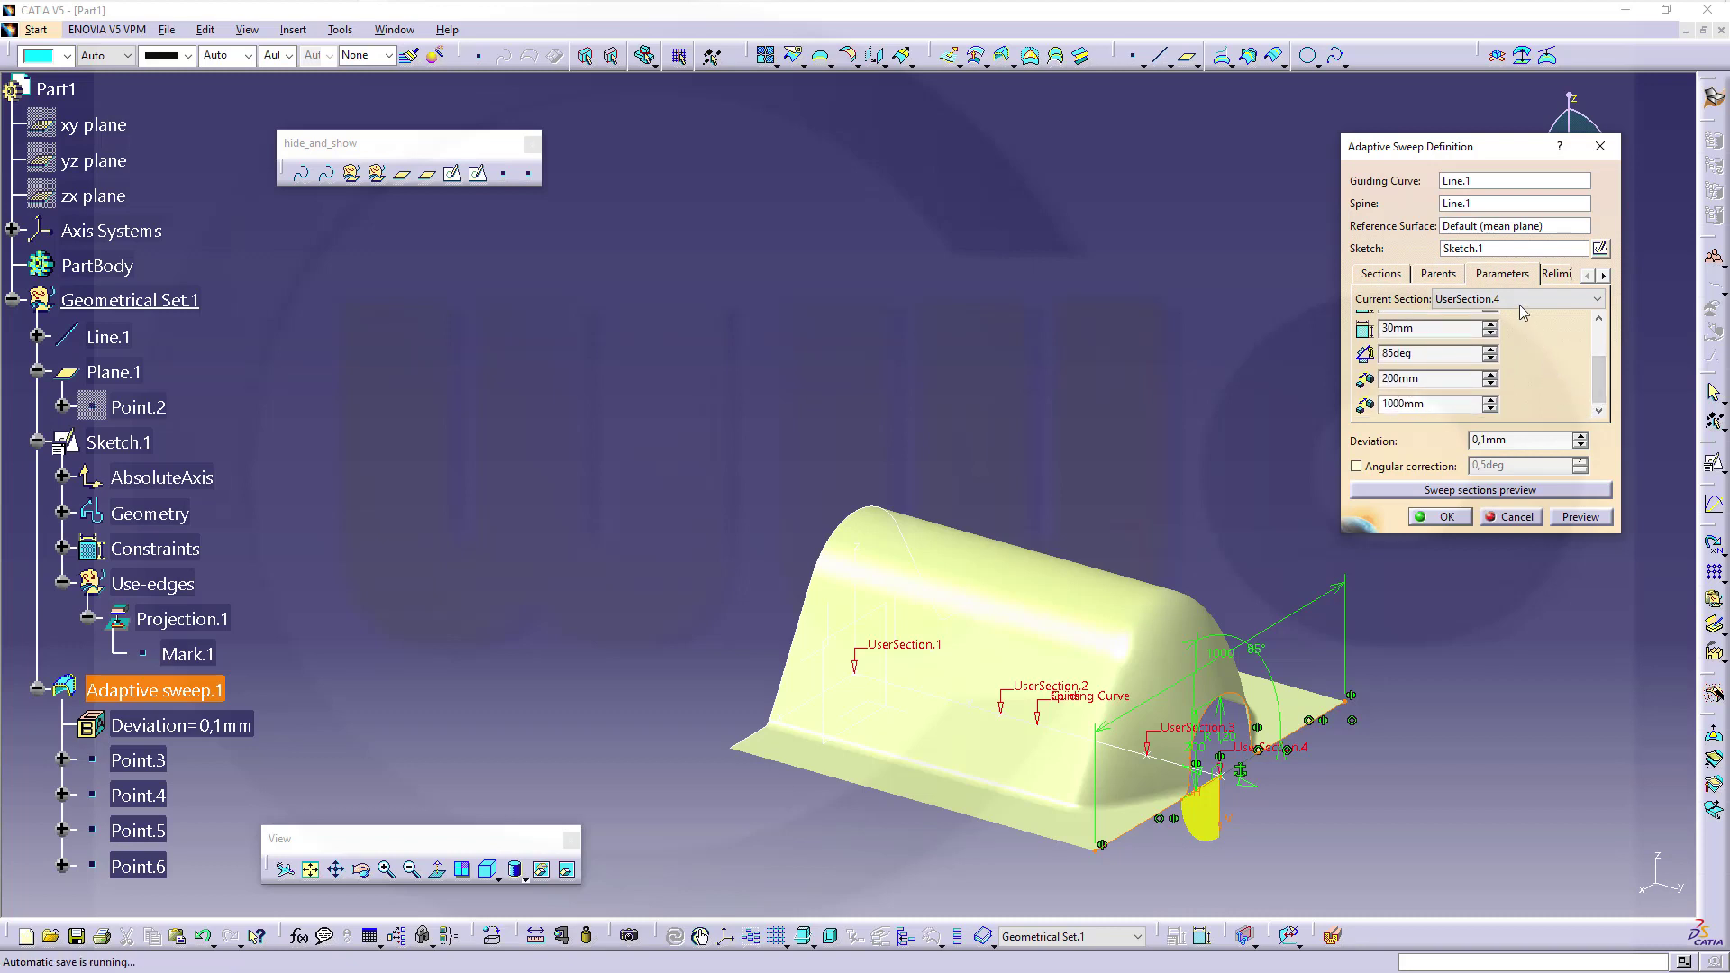
left_click(1588, 300)
left_click(1503, 348)
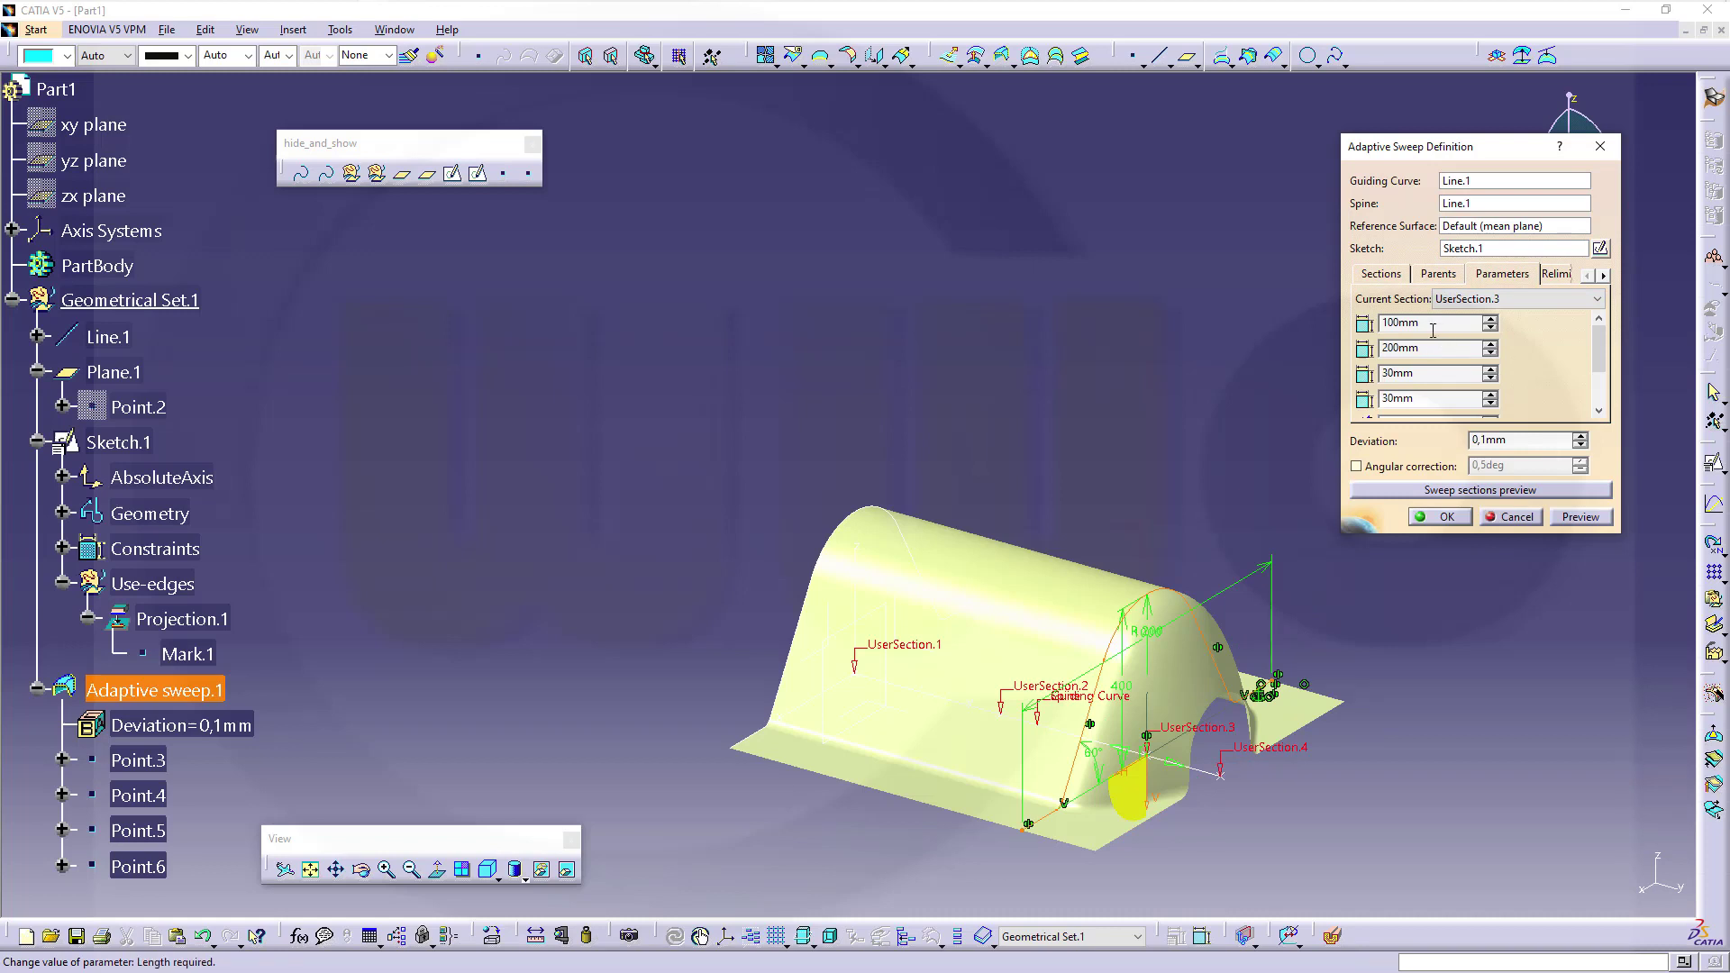
key("ctrl+v")
double_click(1442, 348)
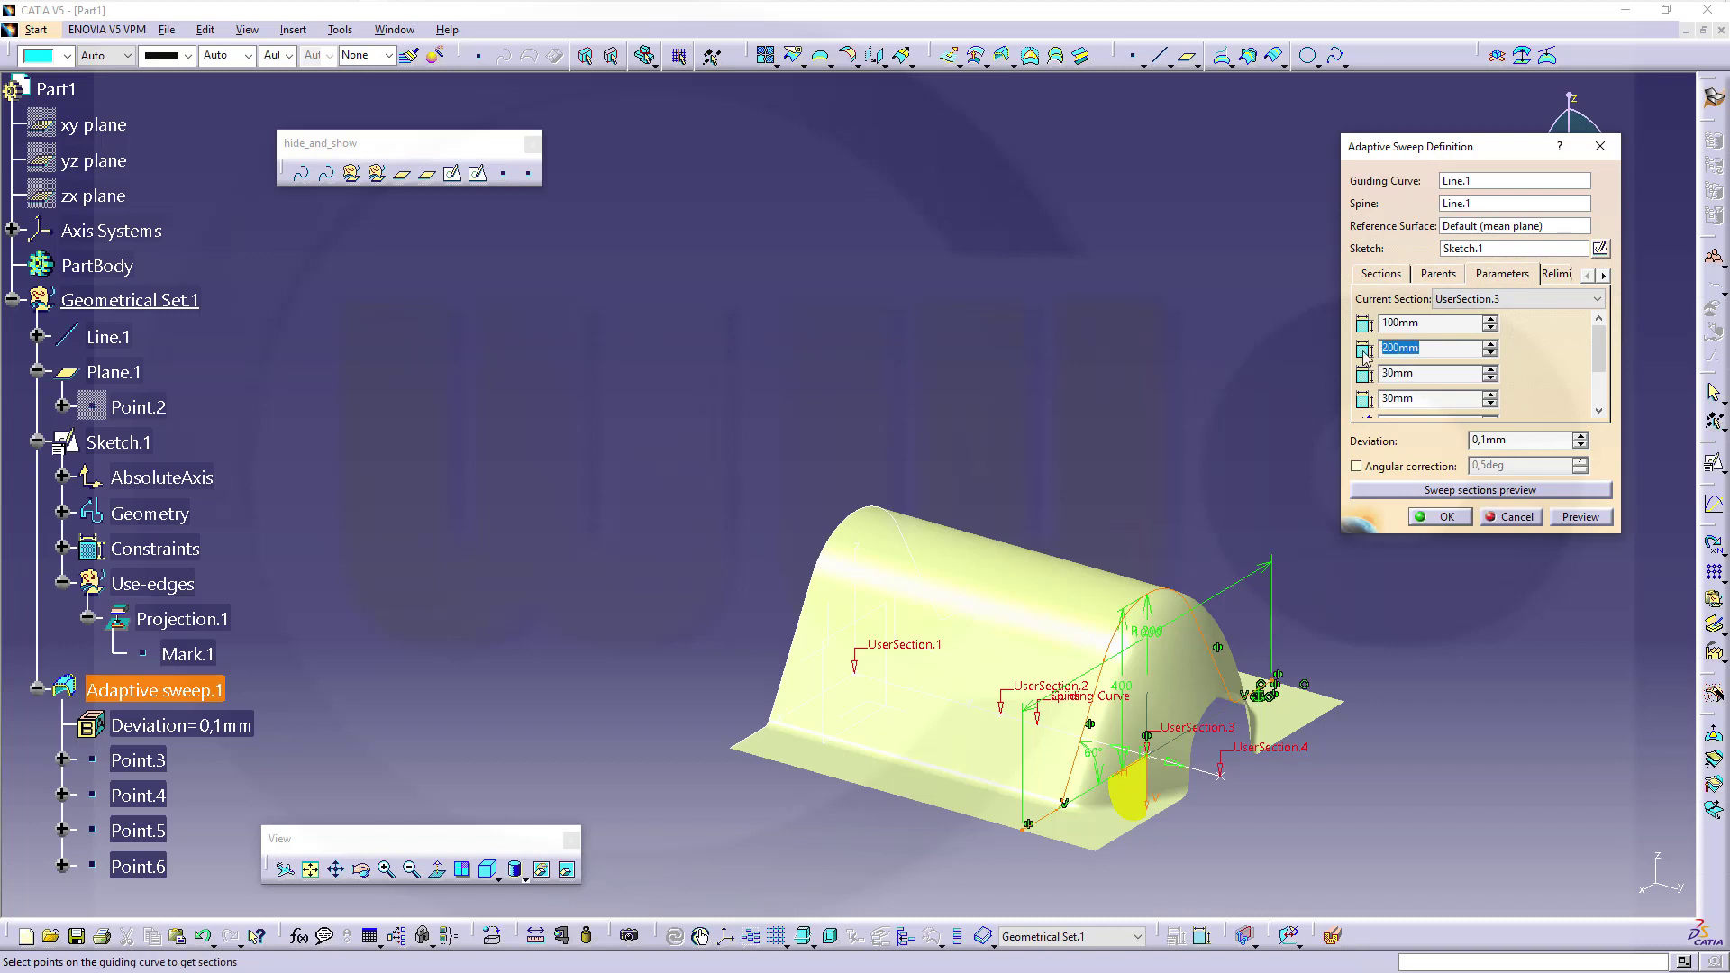
type("130")
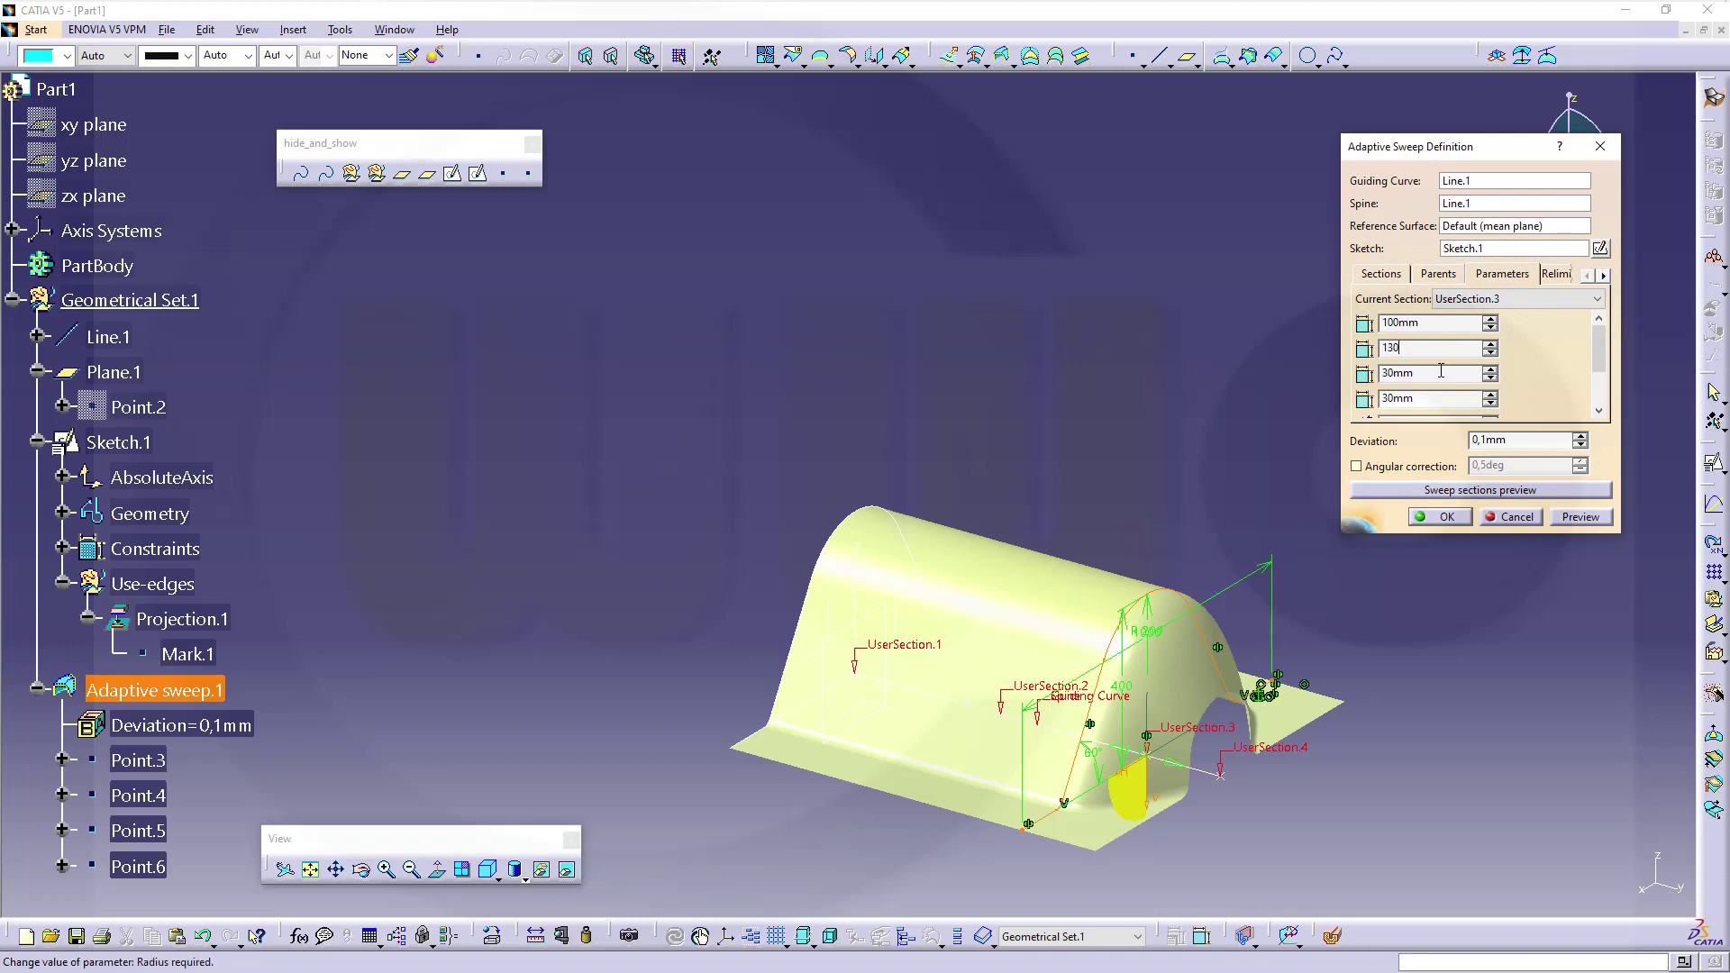
left_click(1531, 491)
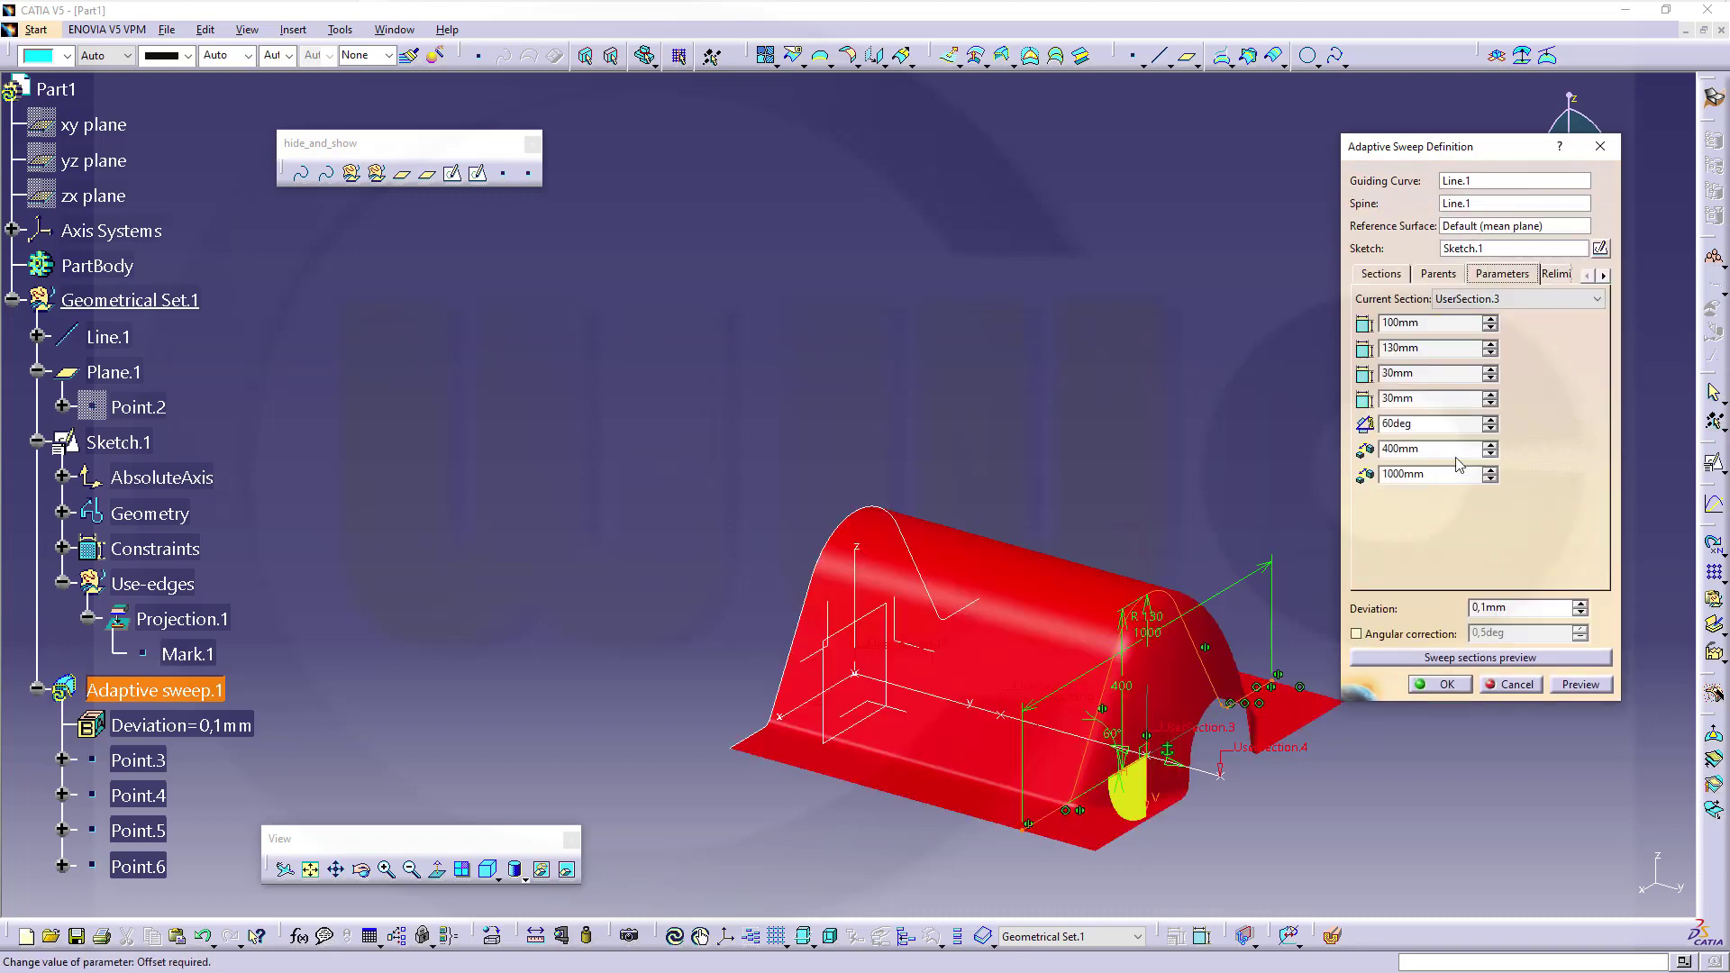
Step: Set UserSection.3's angle to 80deg and offset to 220mm, and preview
double_click(1390, 423)
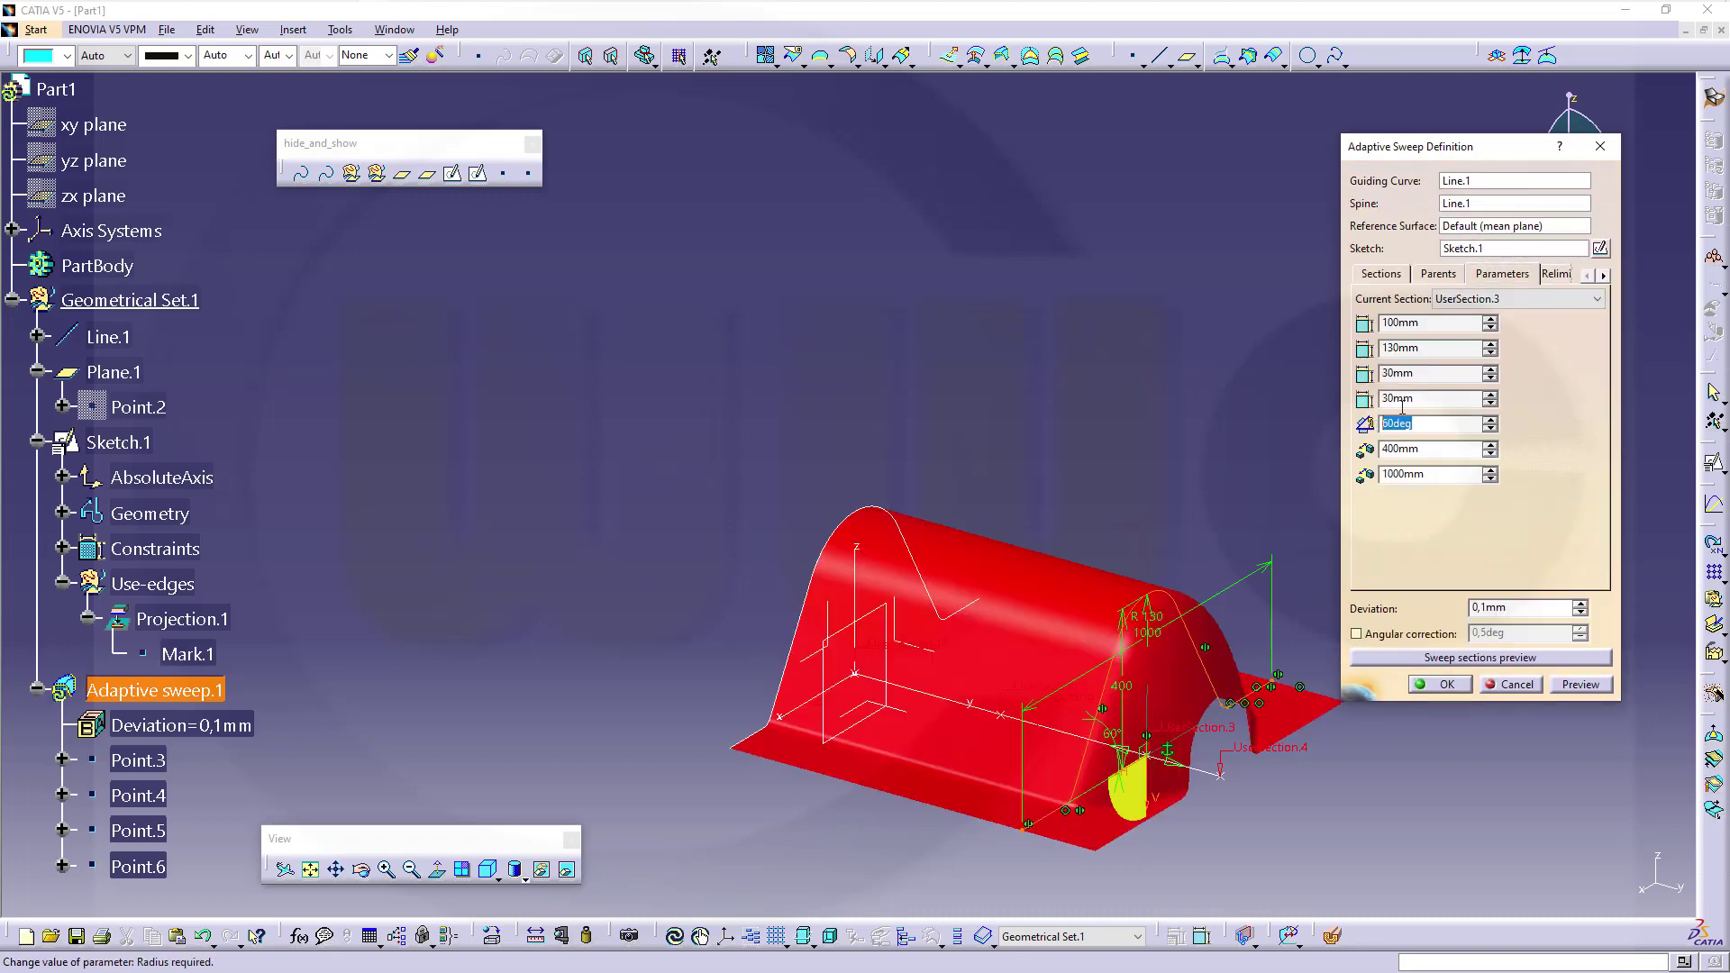
type("80")
key("Tab")
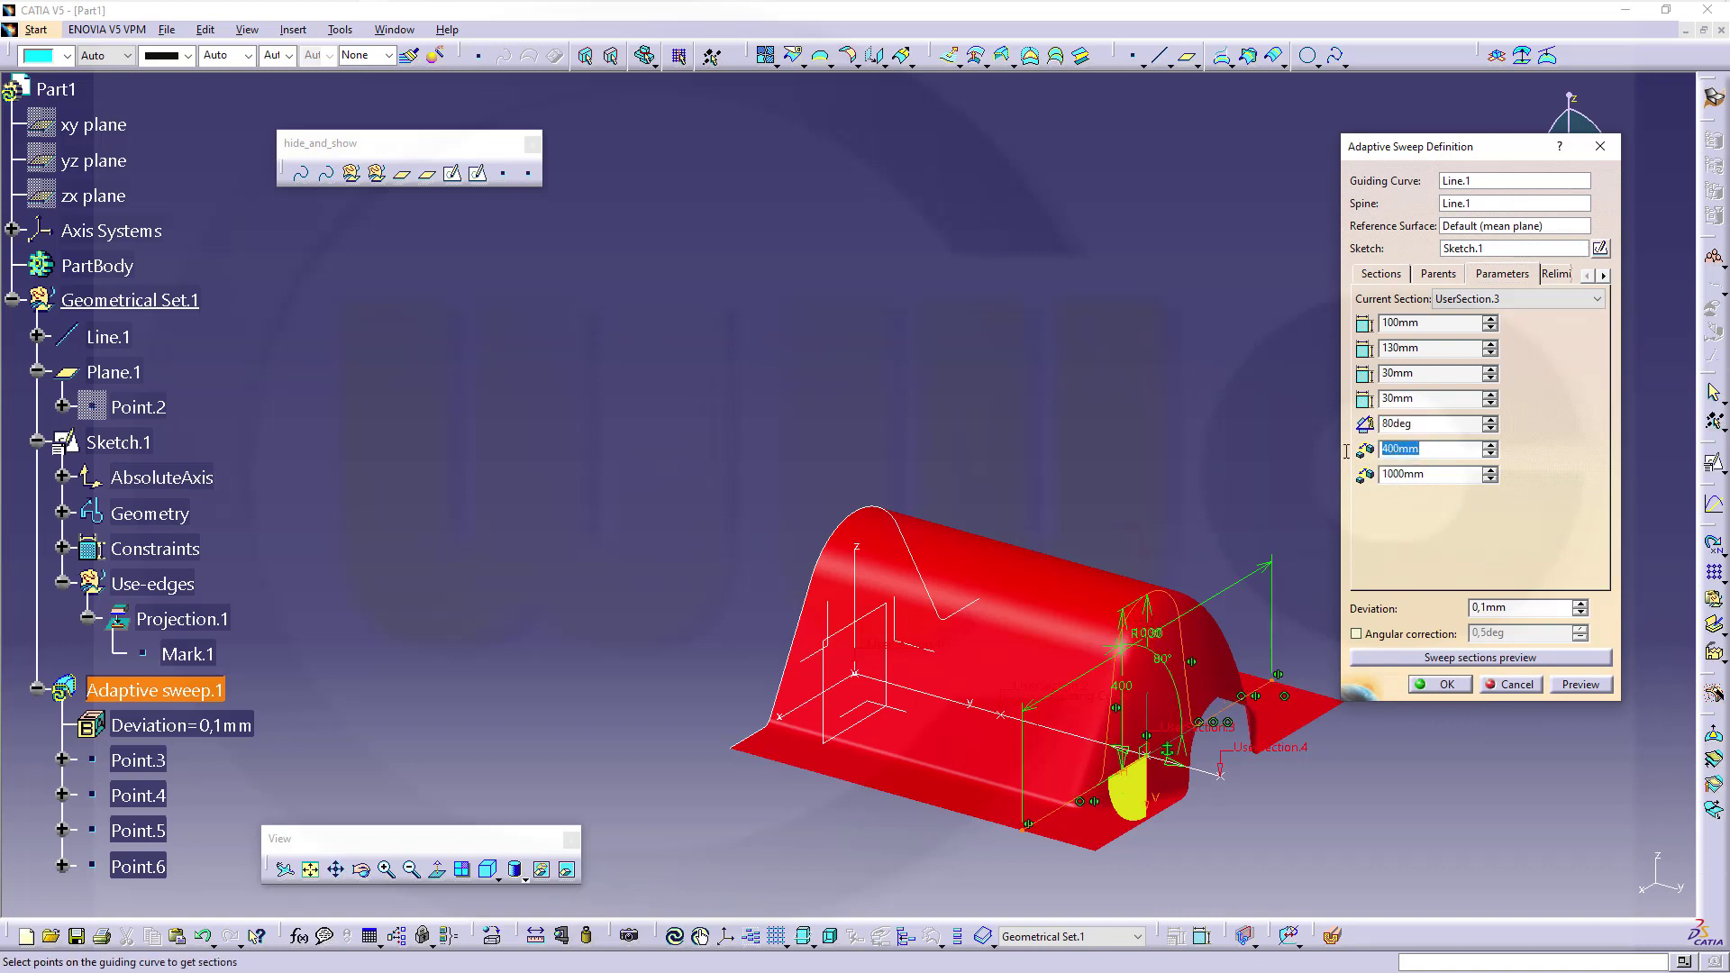
type("220")
left_click(1583, 687)
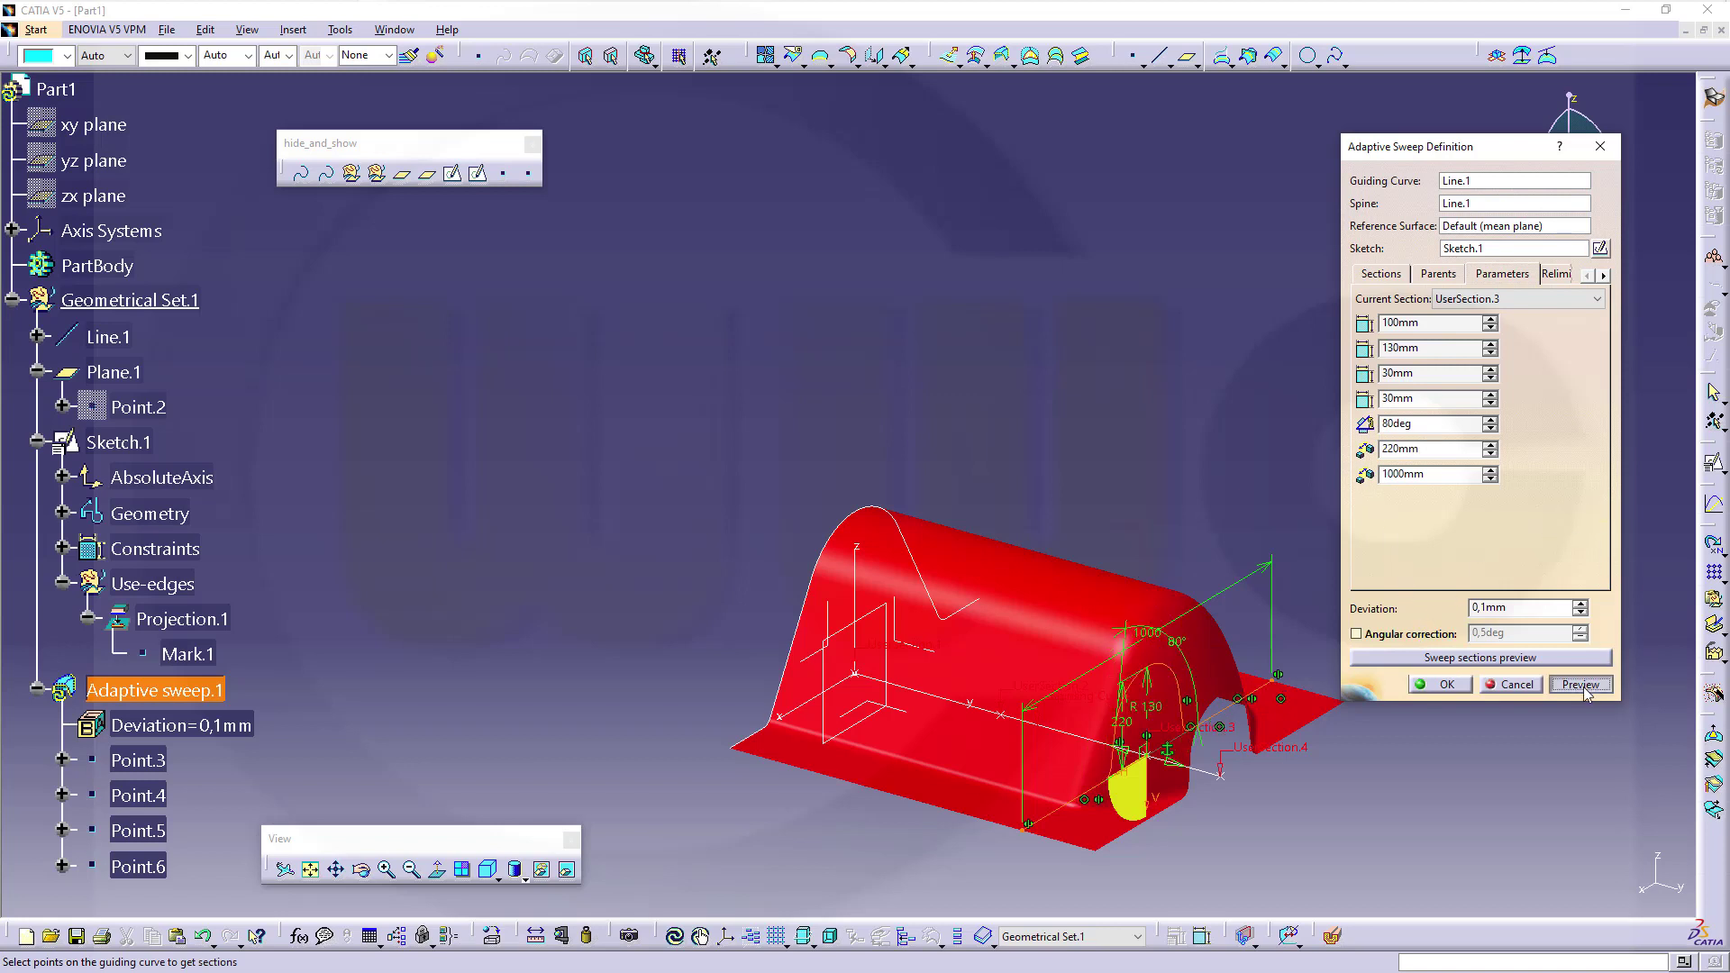
Step: Switch to UserSection.2 and set its radius to 160mm
left_click(1598, 300)
left_click(1512, 335)
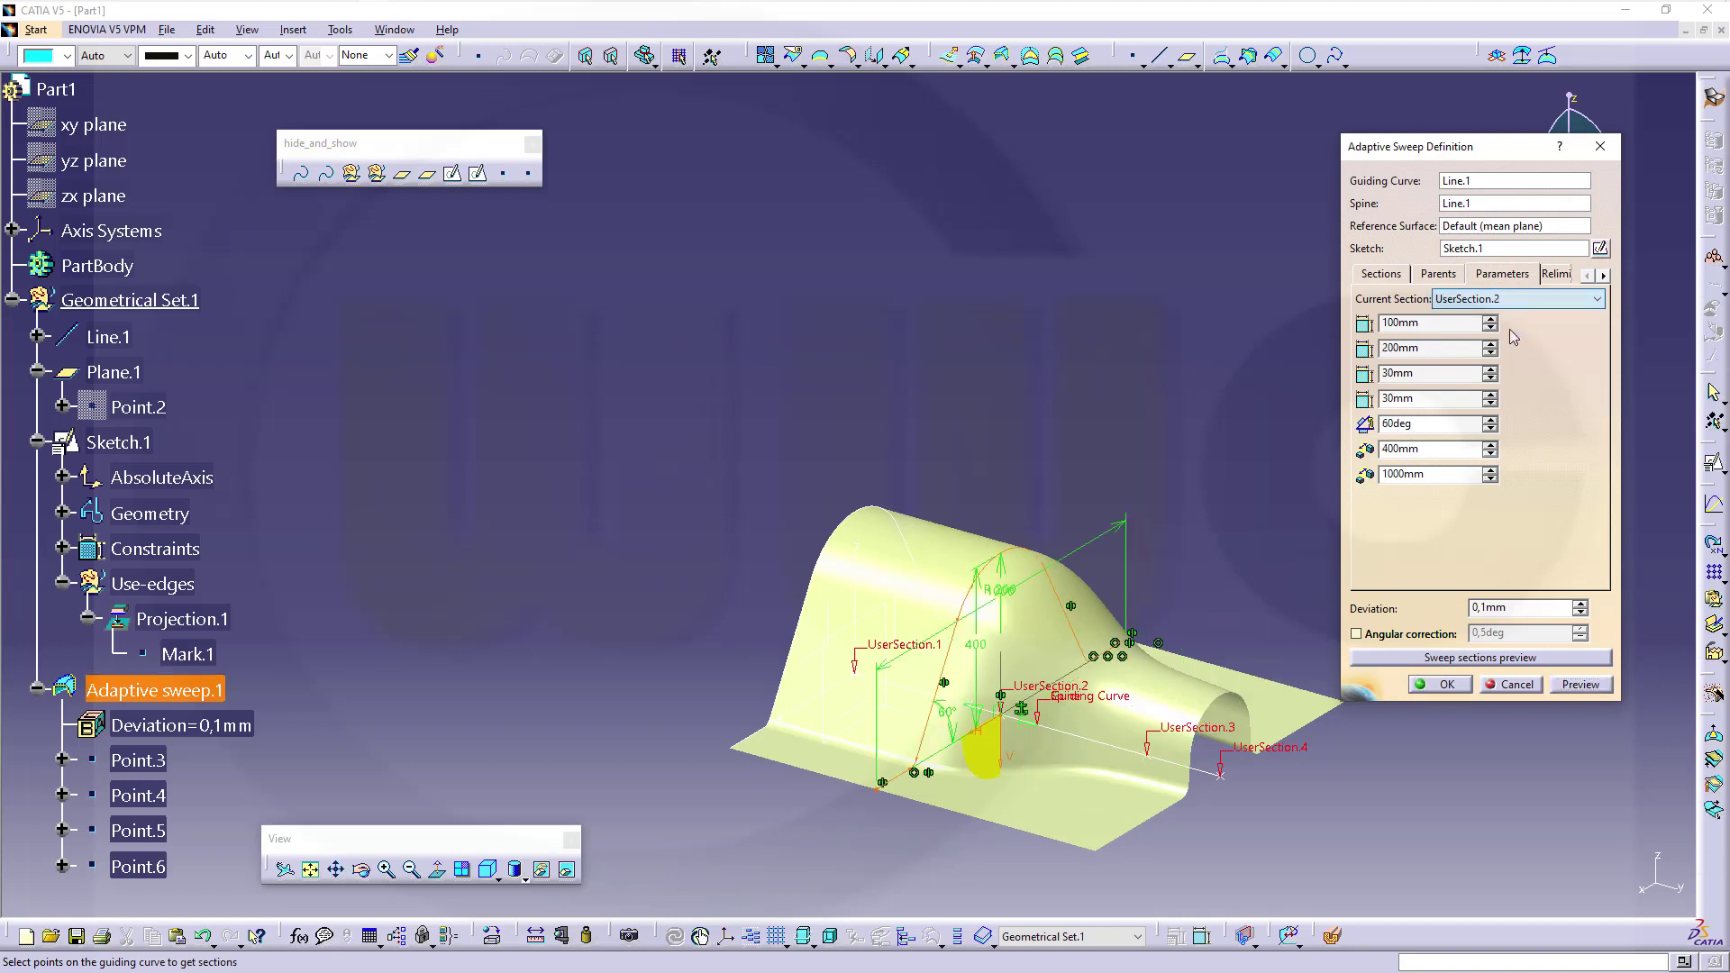
double_click(1432, 351)
type("160")
left_click(1432, 428)
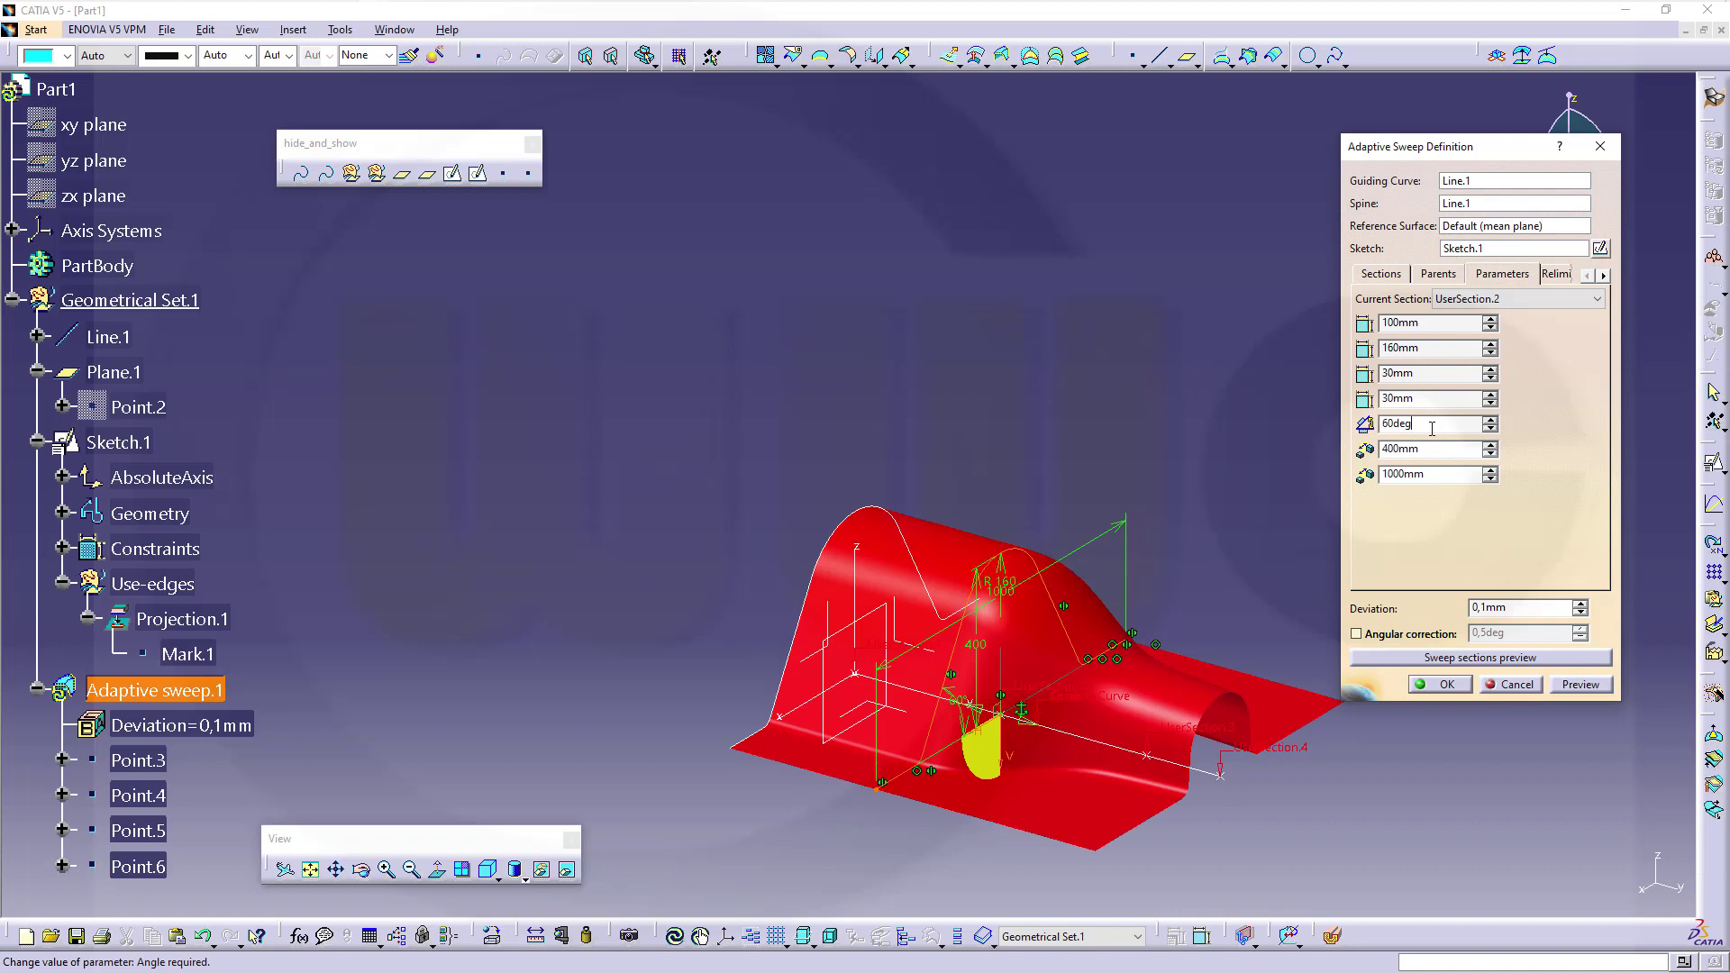
Step: Give UserSection.2 a 65deg angle and 360mm offset, preview, and confirm the sweep
double_click(1432, 428)
type("6")
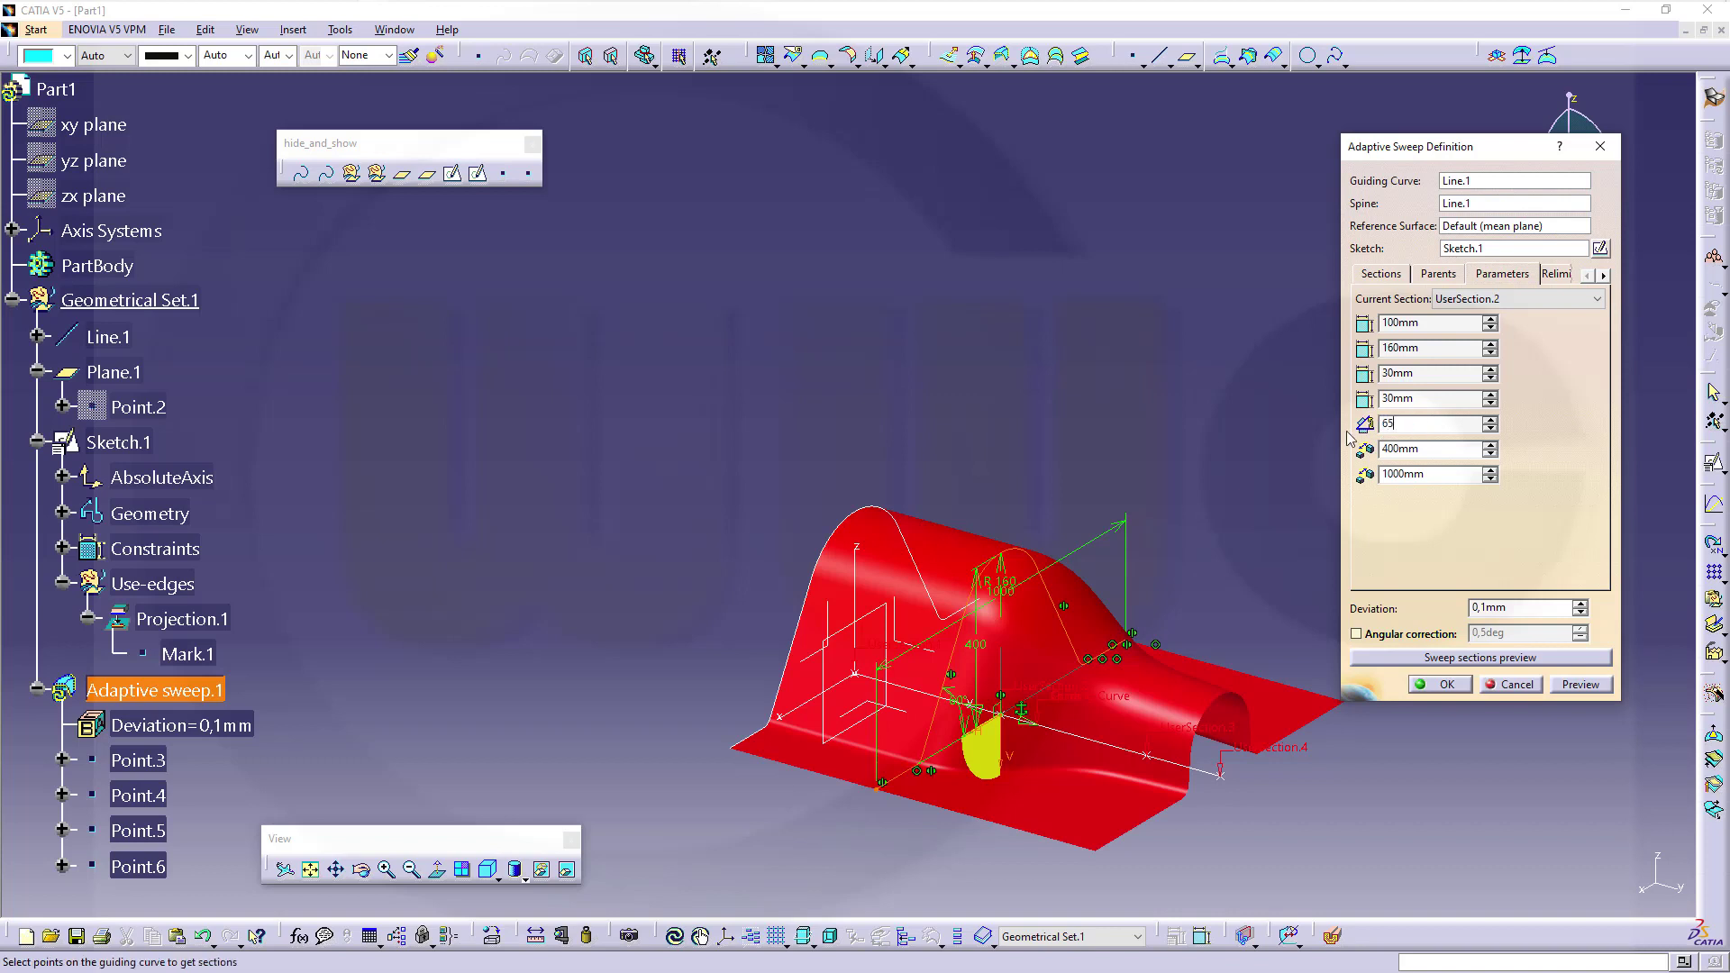
type("5")
left_click(1438, 450)
double_click(1438, 450)
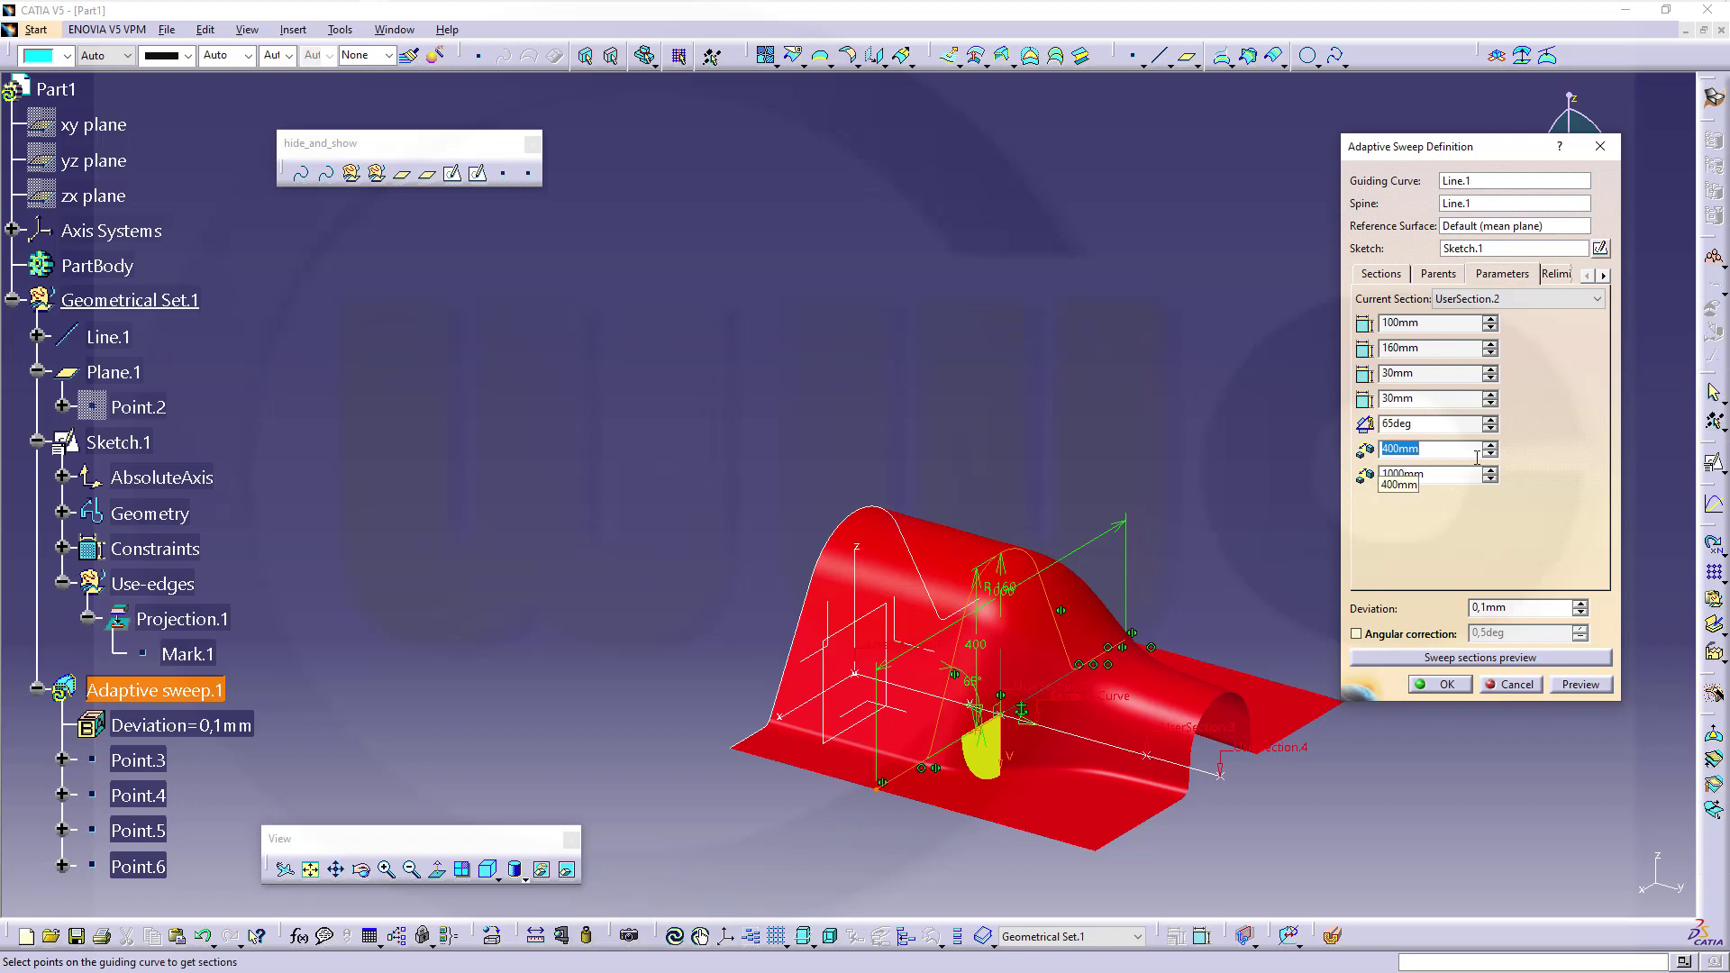
type("360")
left_click(1577, 687)
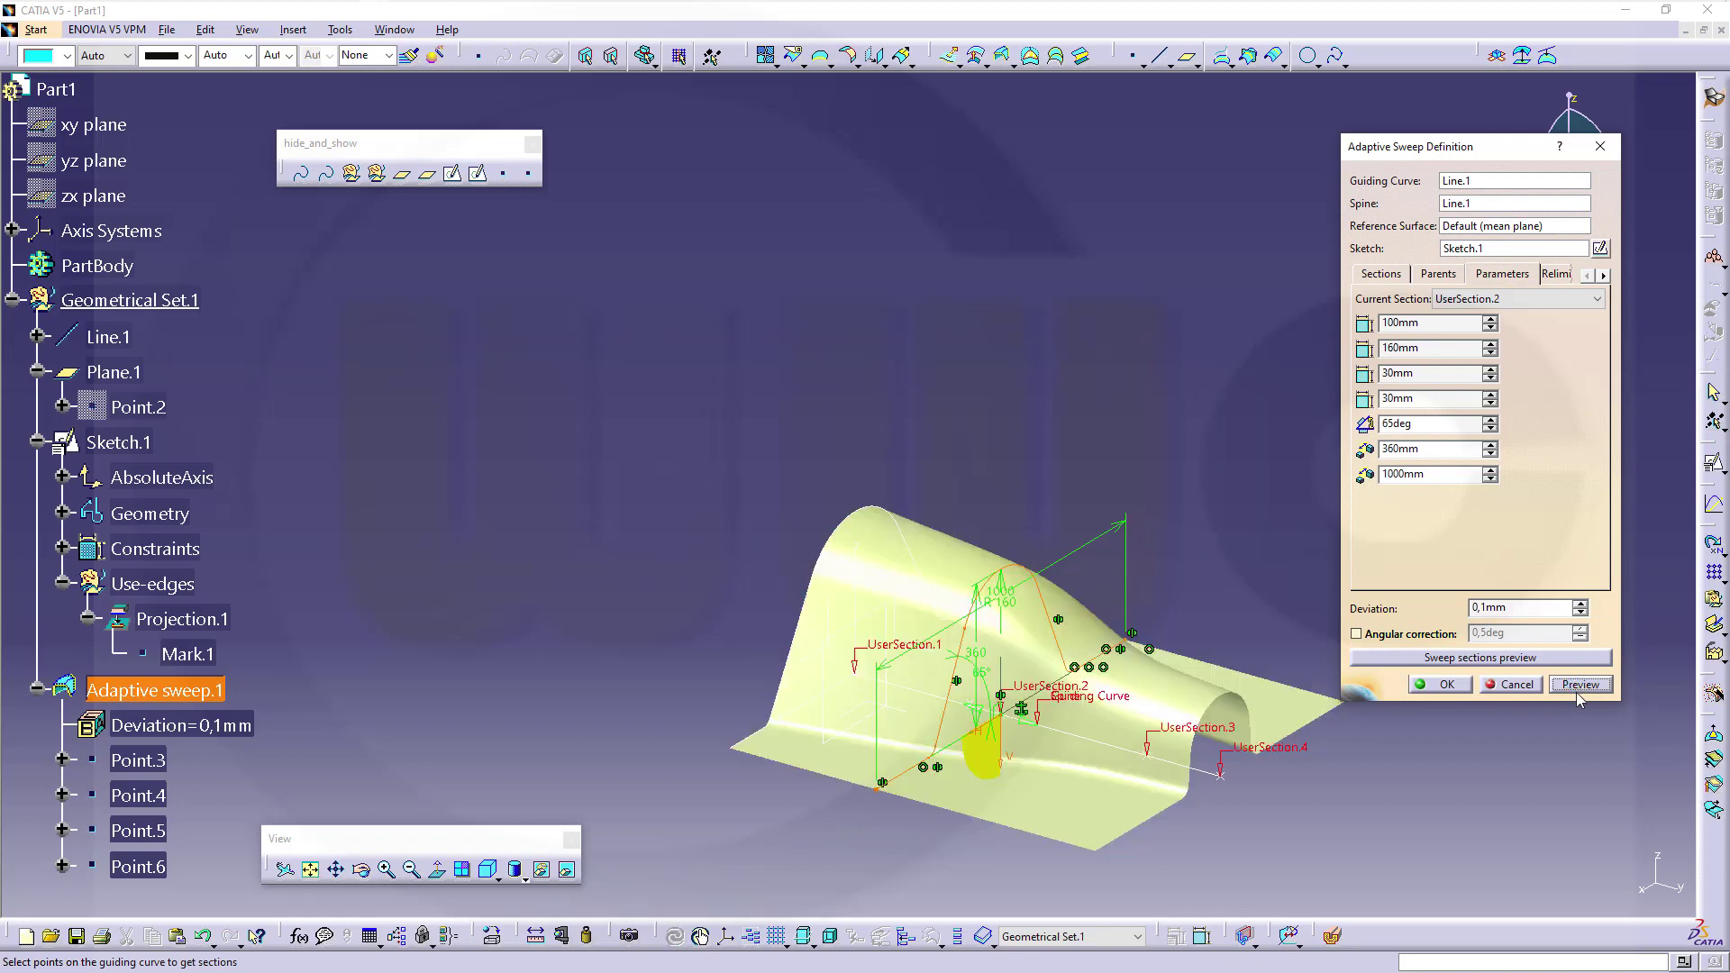
left_click(1443, 684)
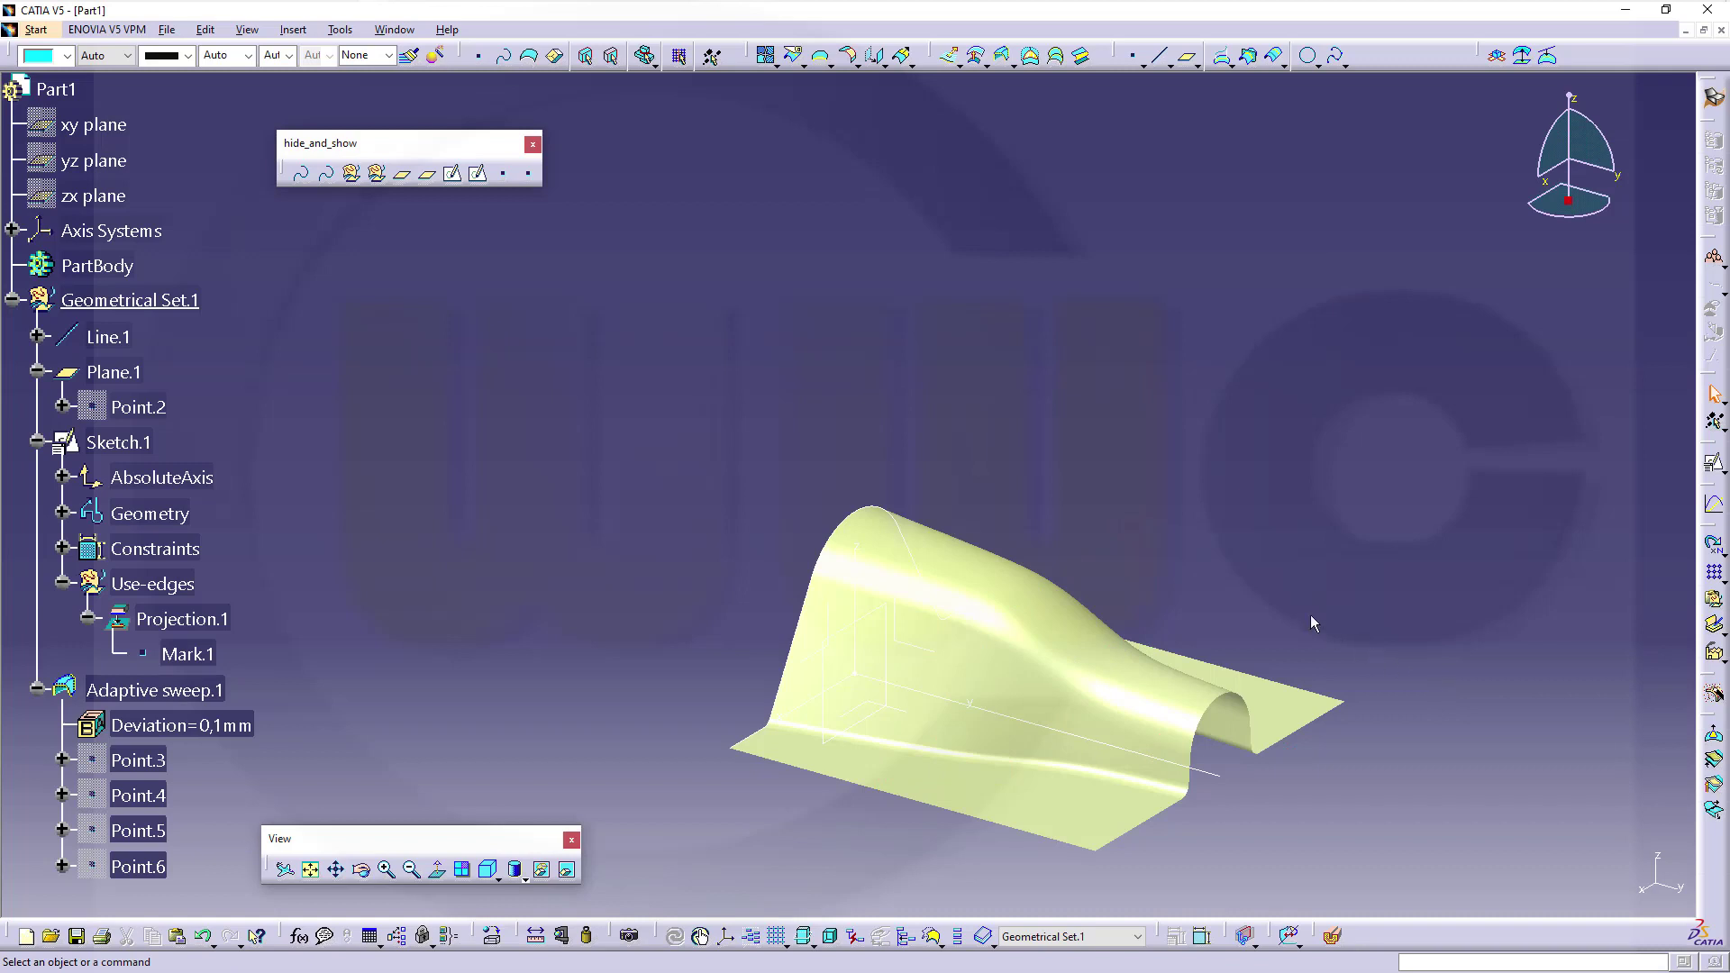
middle_click_drag(1154, 417, 1143, 444)
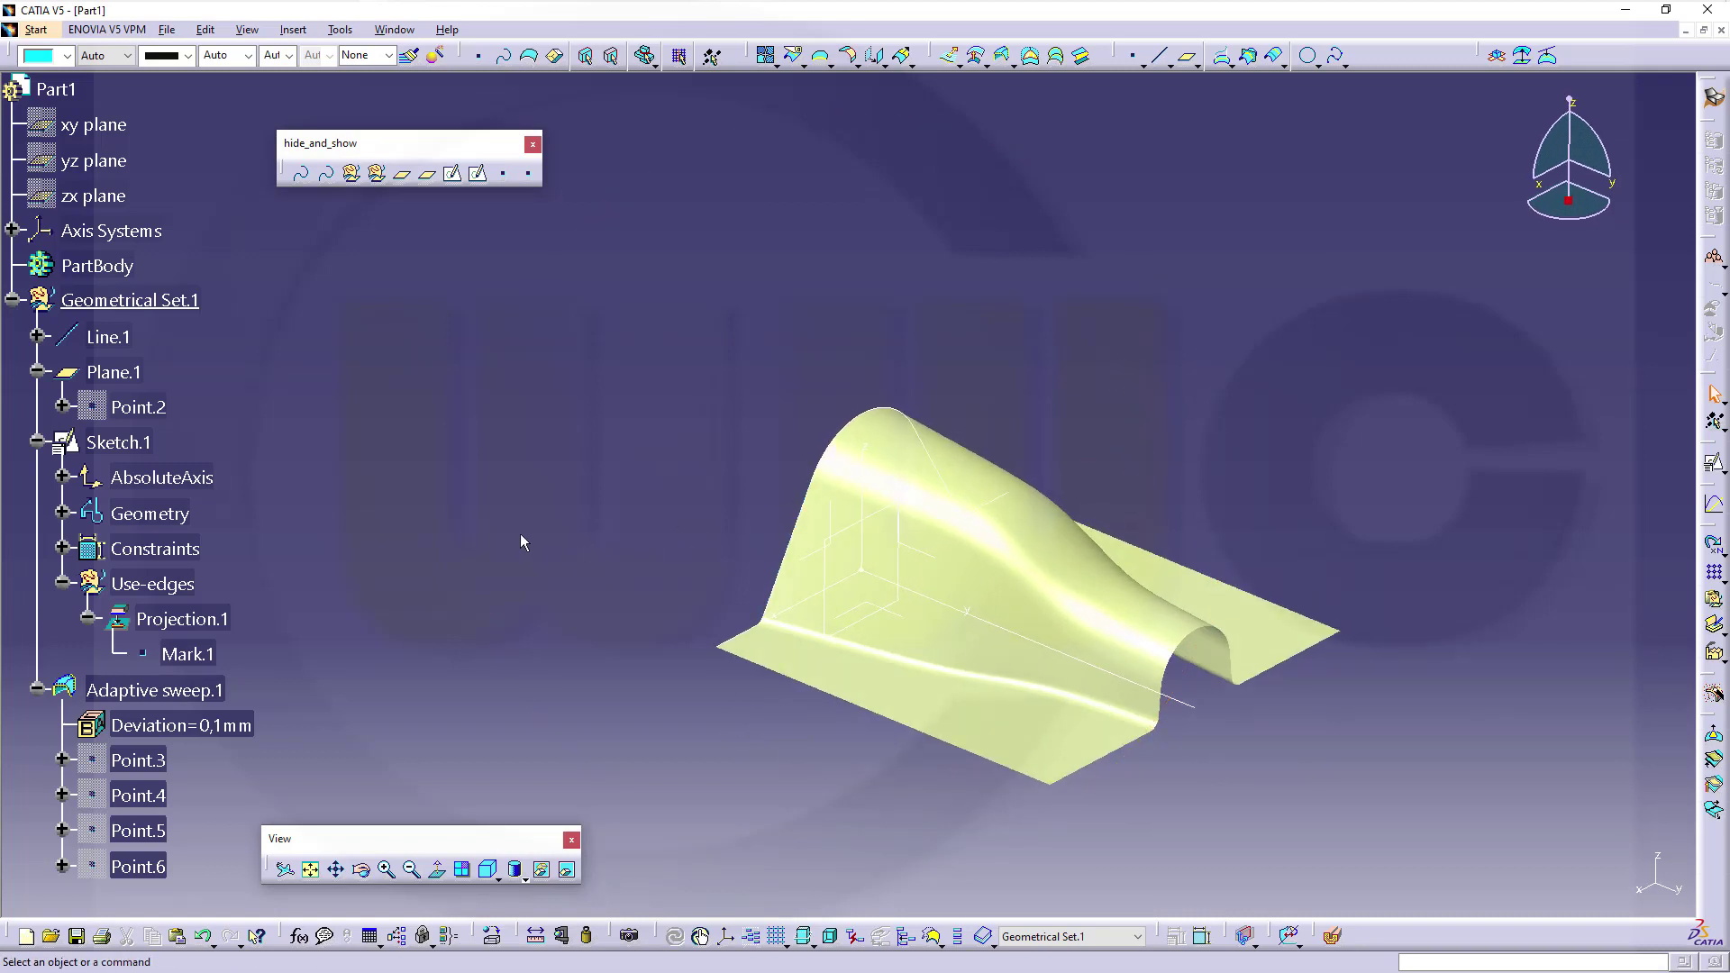